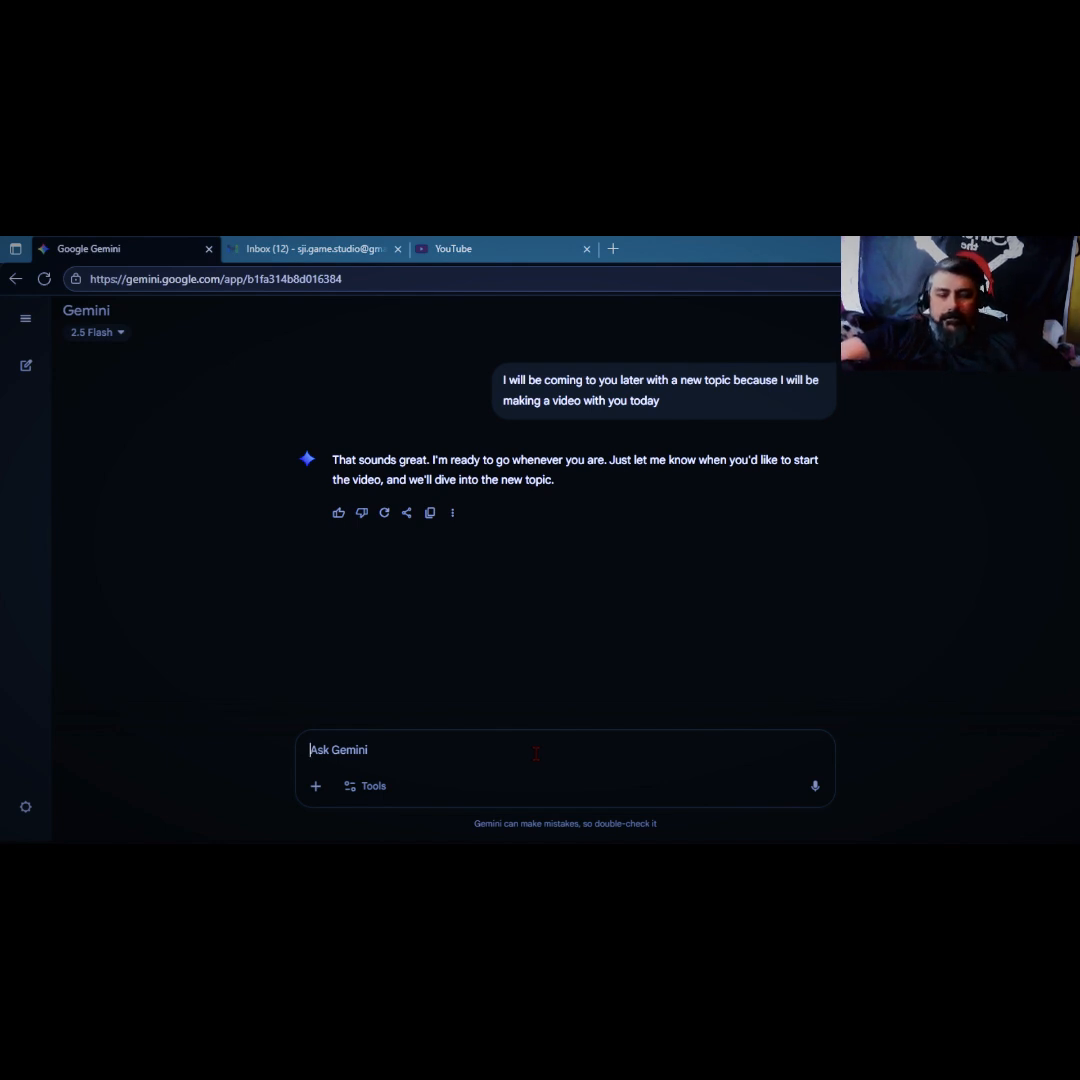
Send the prompt "Hey we are on video now please generate a piece of concept art for My shadow and I".
type("He")
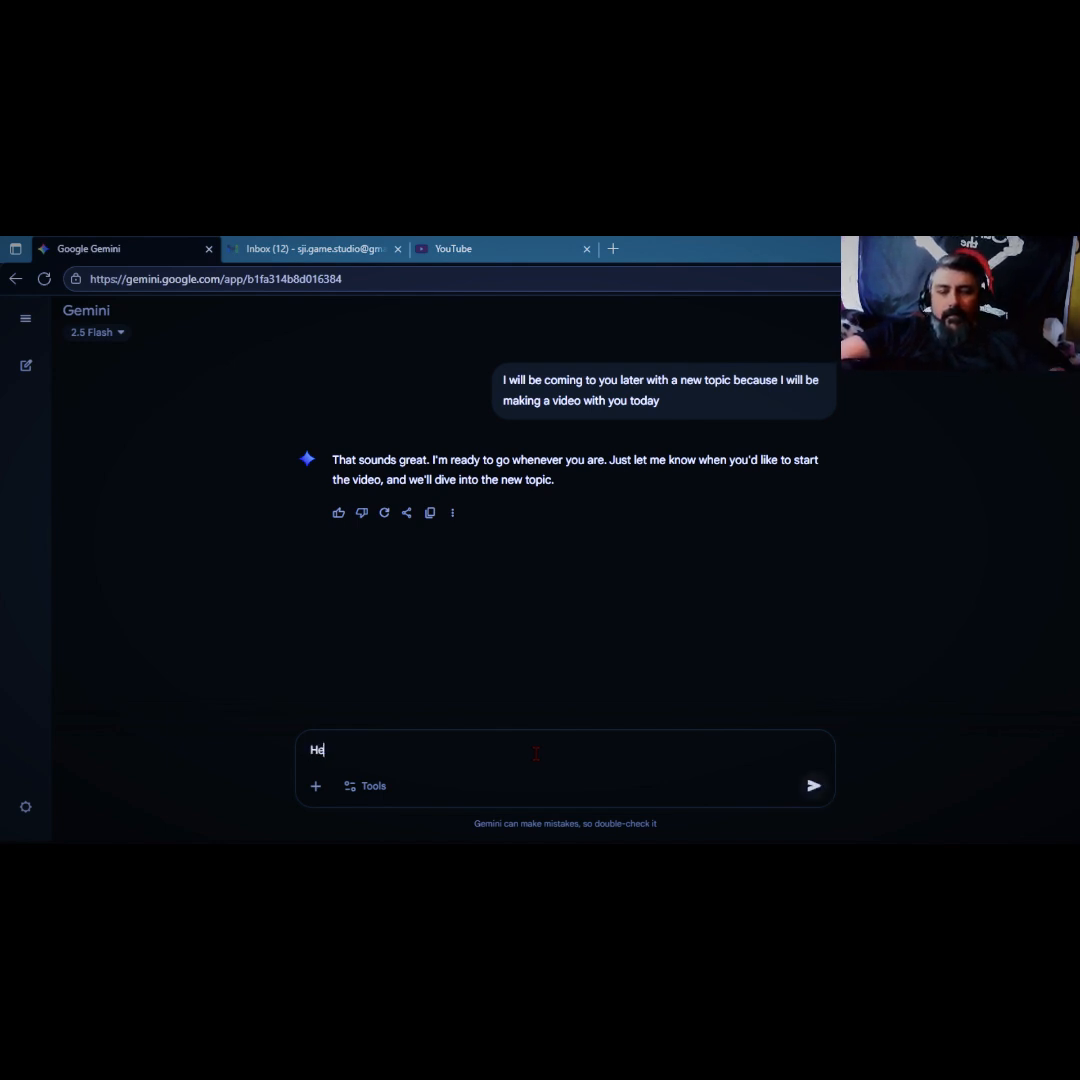
type("y we a")
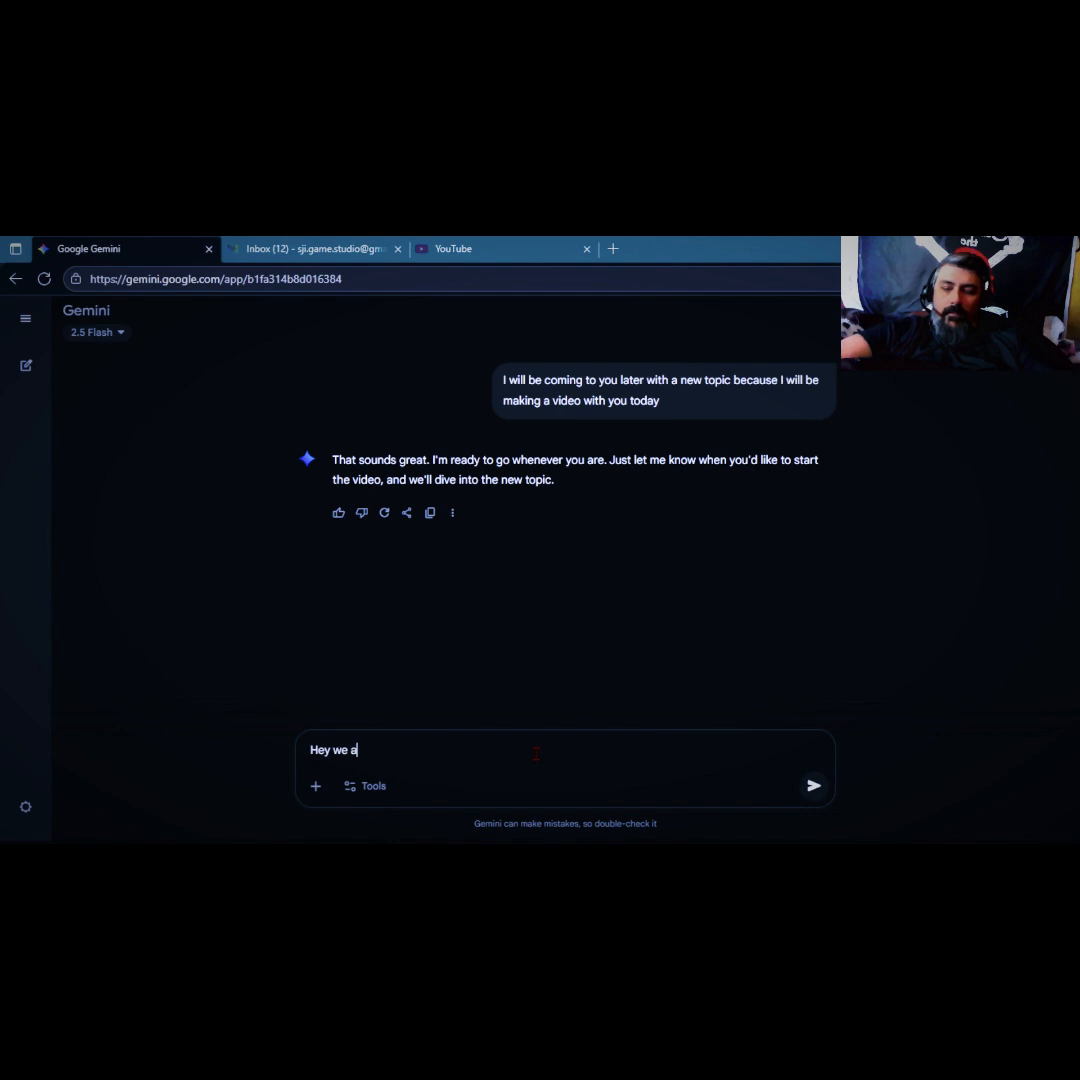
type("re on ")
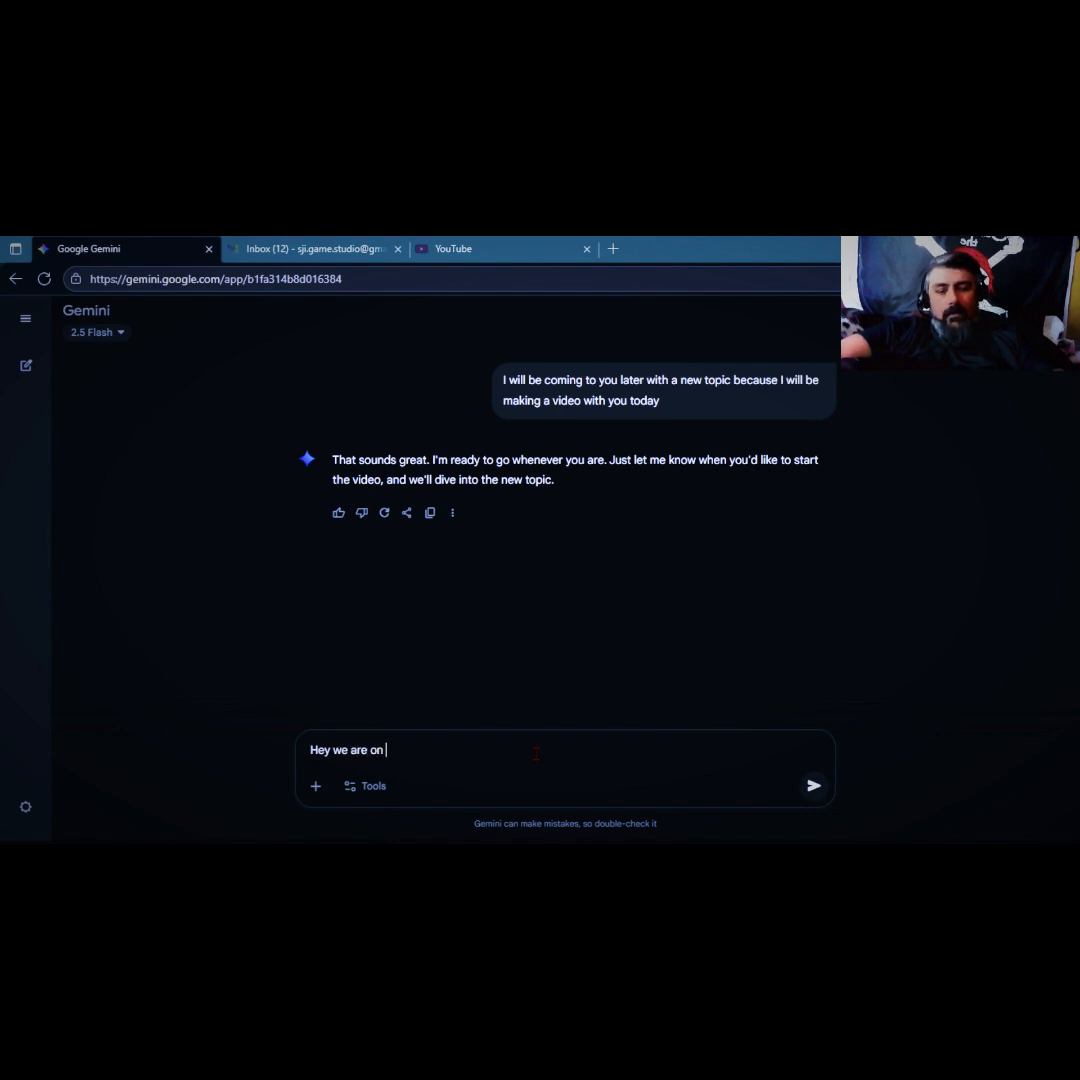
type("video now ")
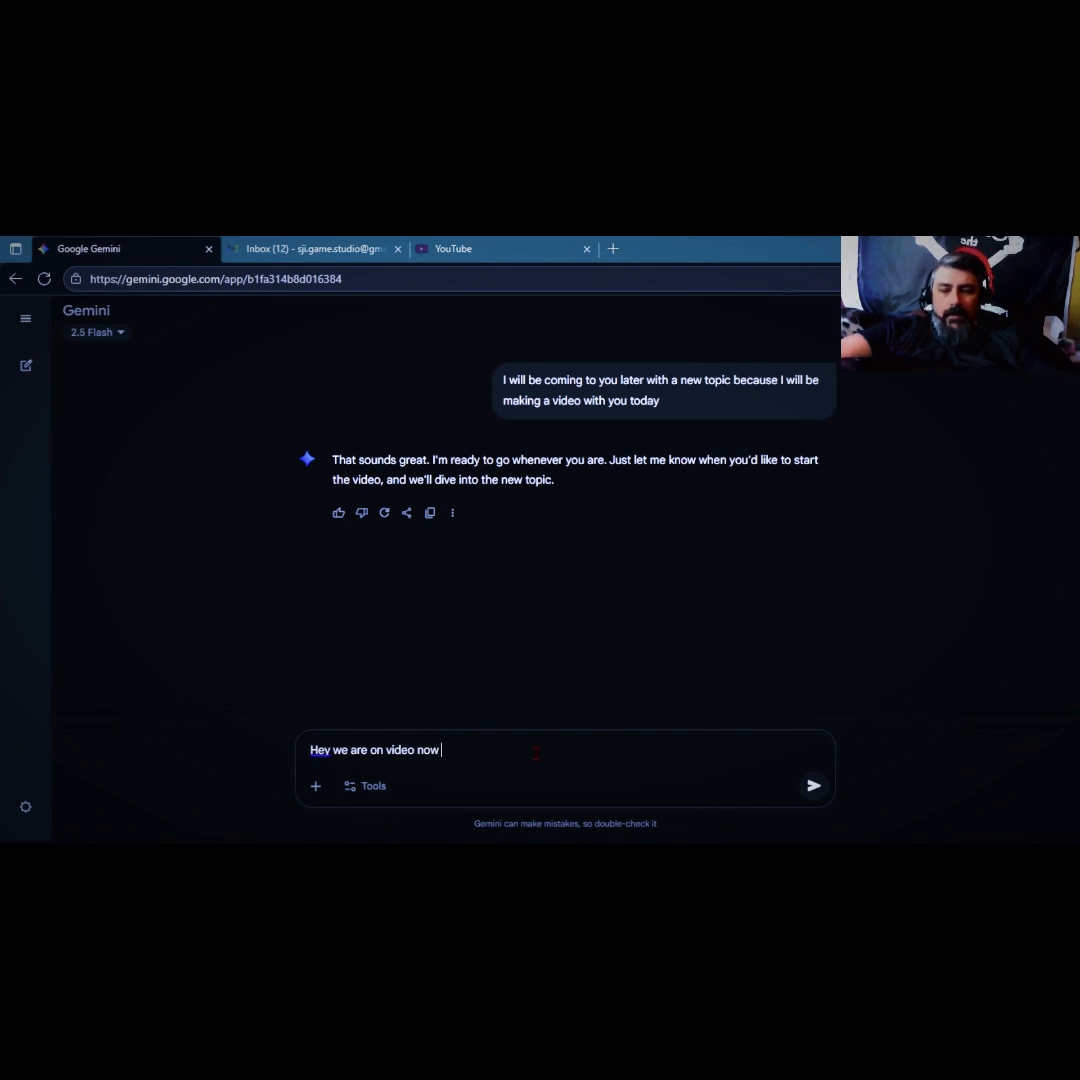
type("pl")
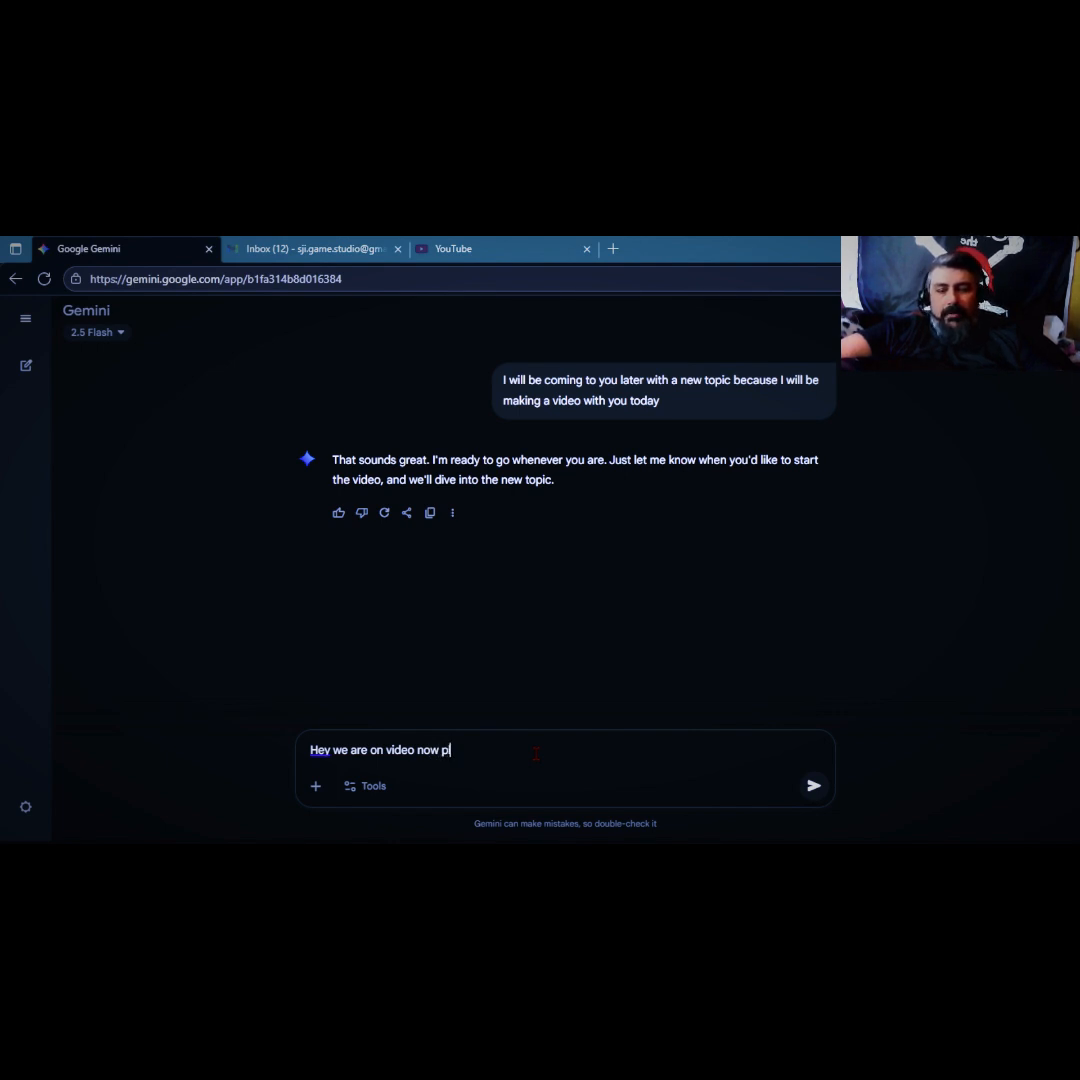
type("ease ge")
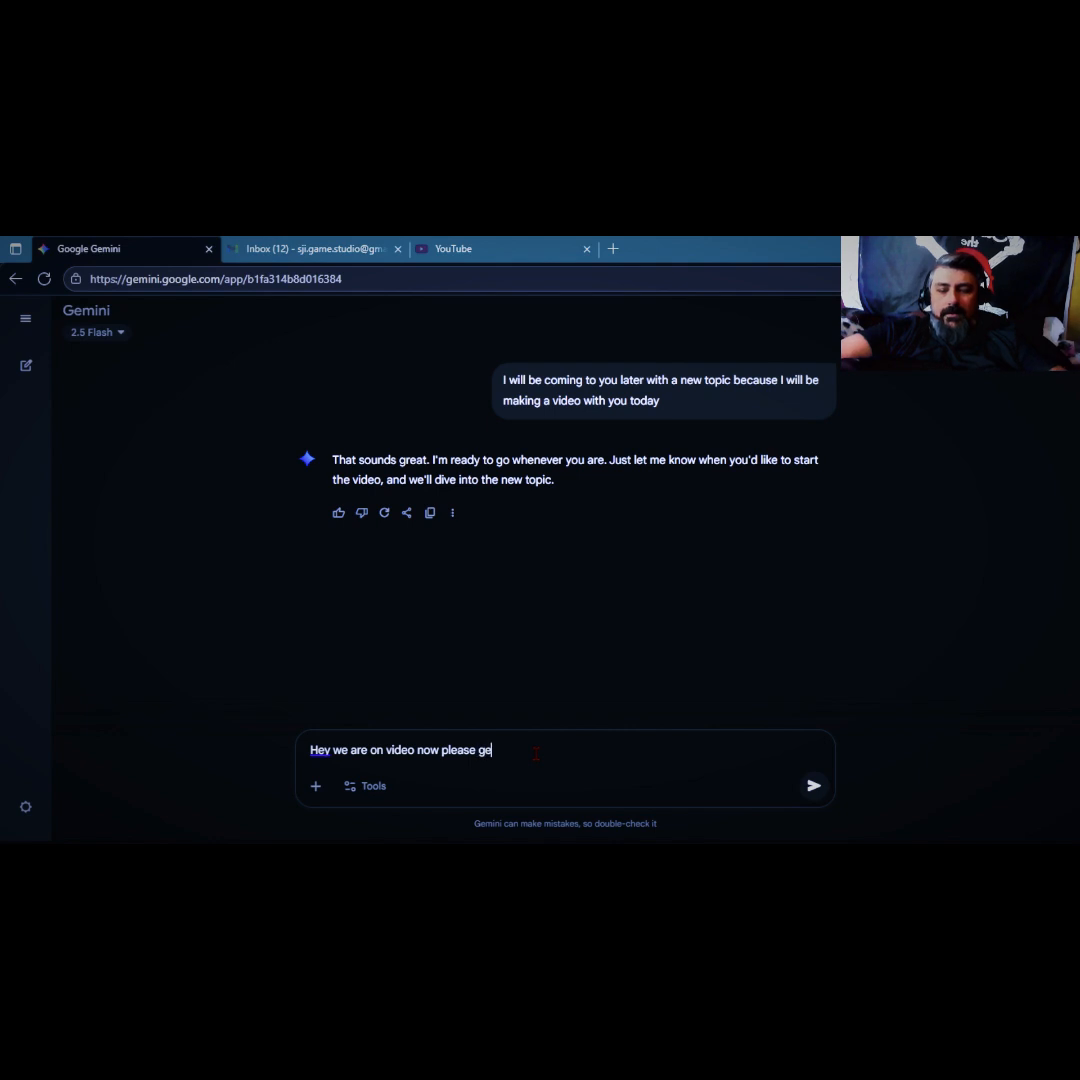
type("nerate ")
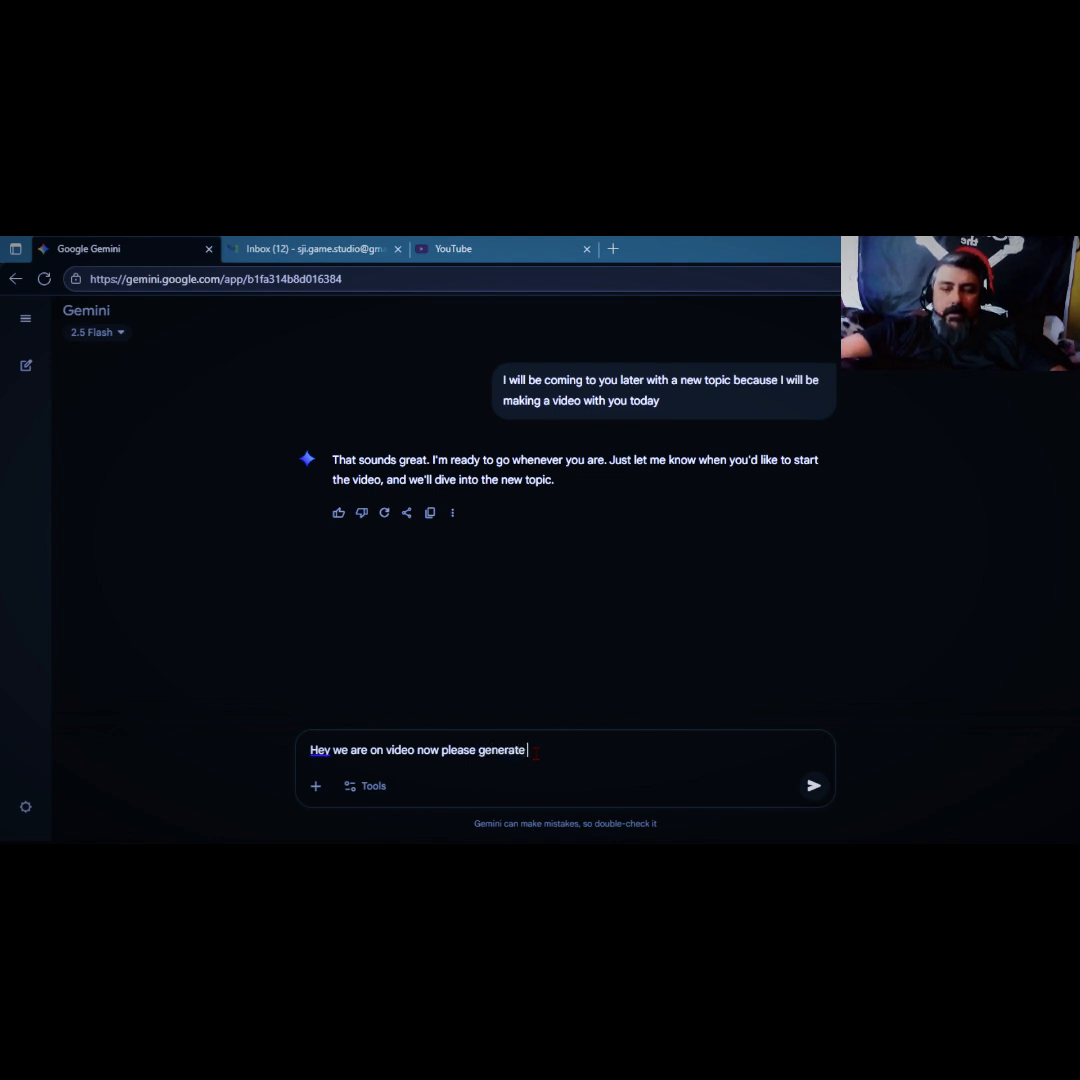
type("a pie")
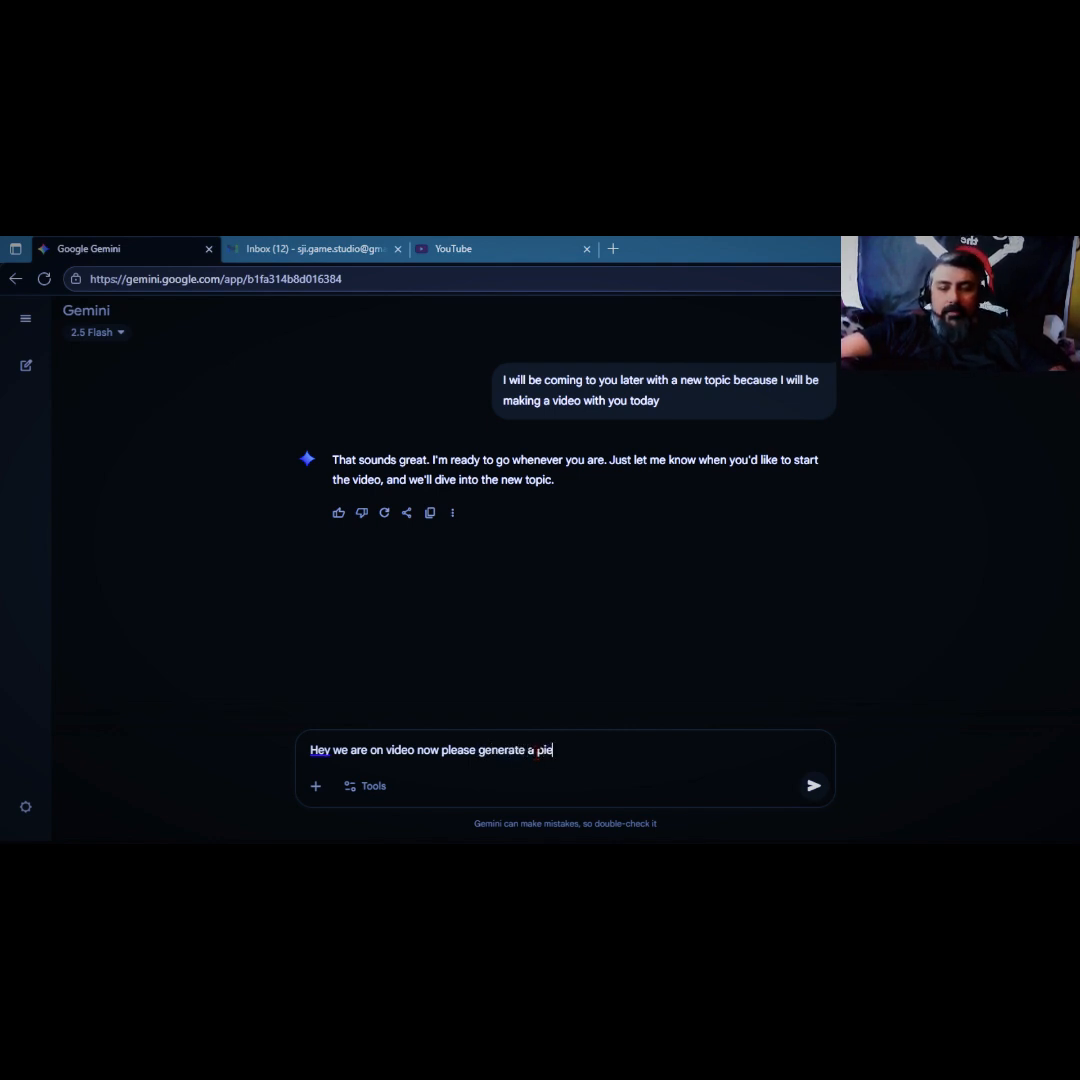
type("ce of c")
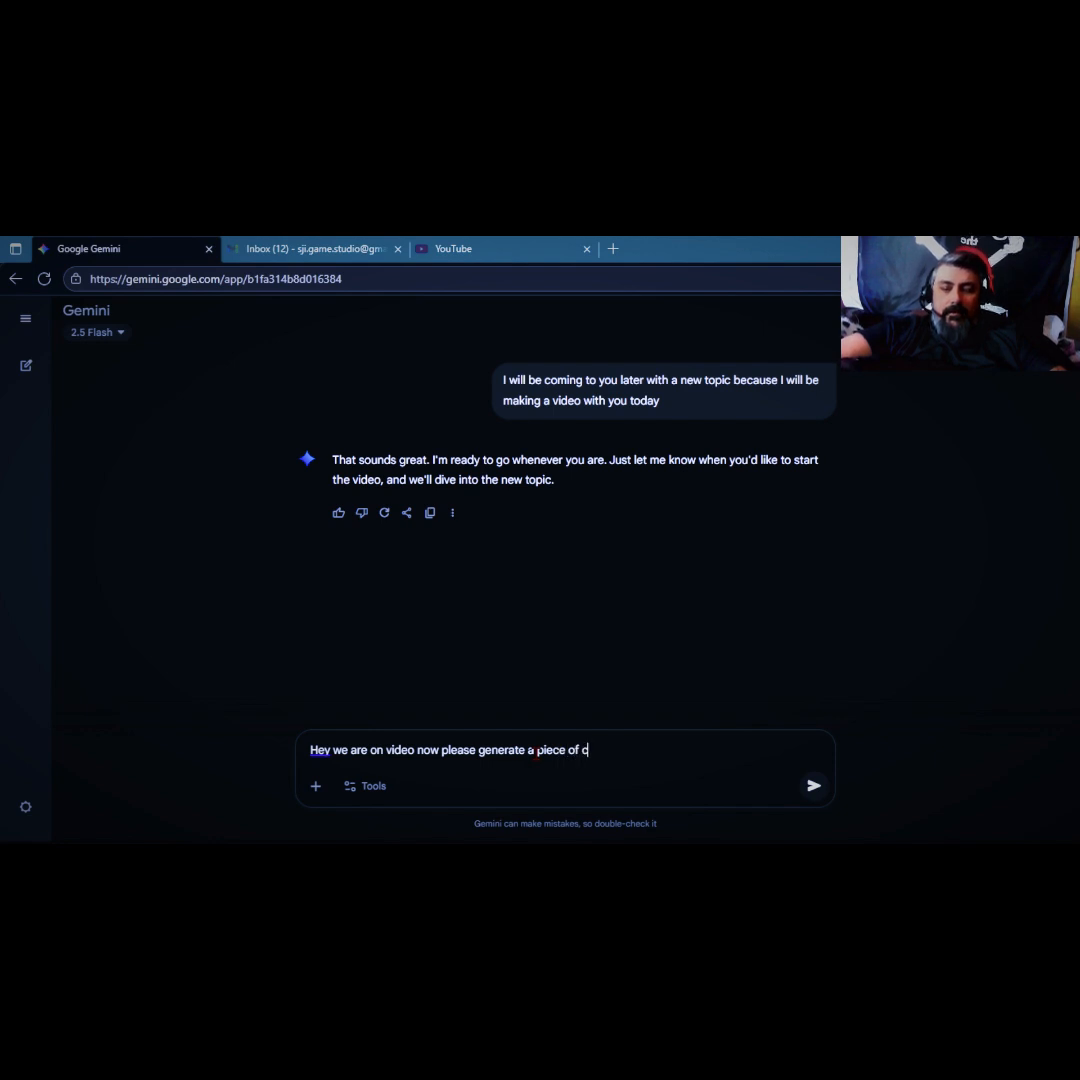
type("oncep")
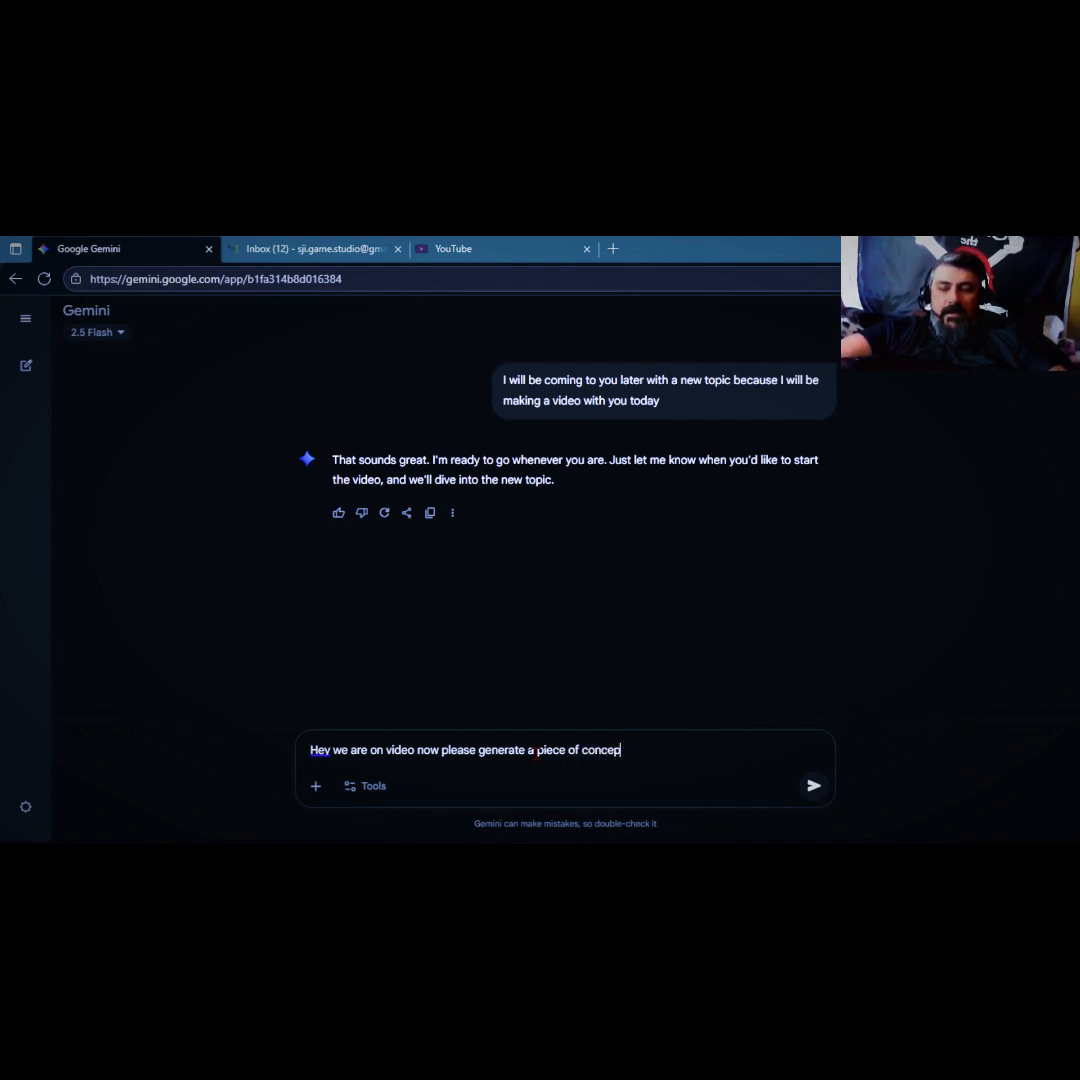
type("t art")
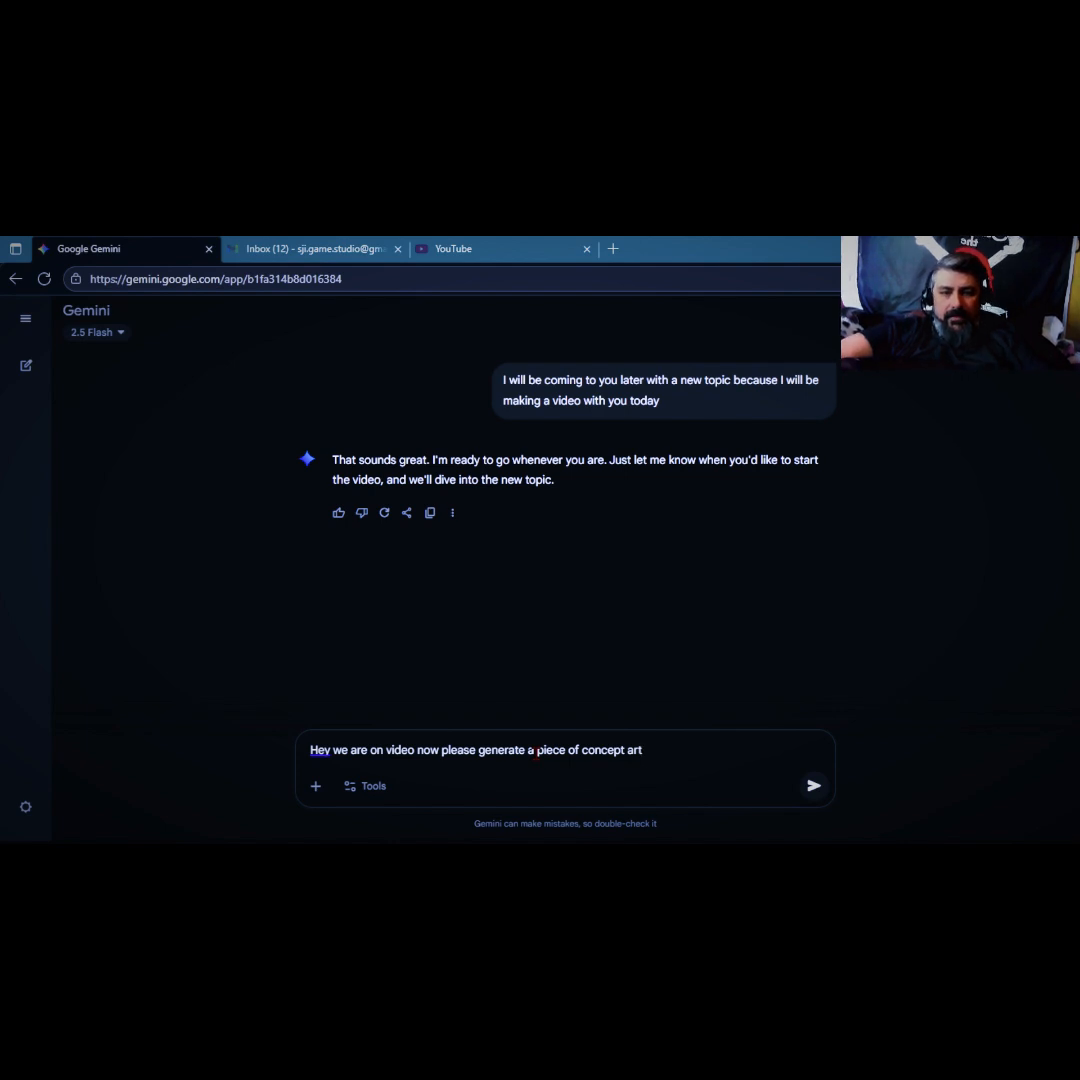
type("for")
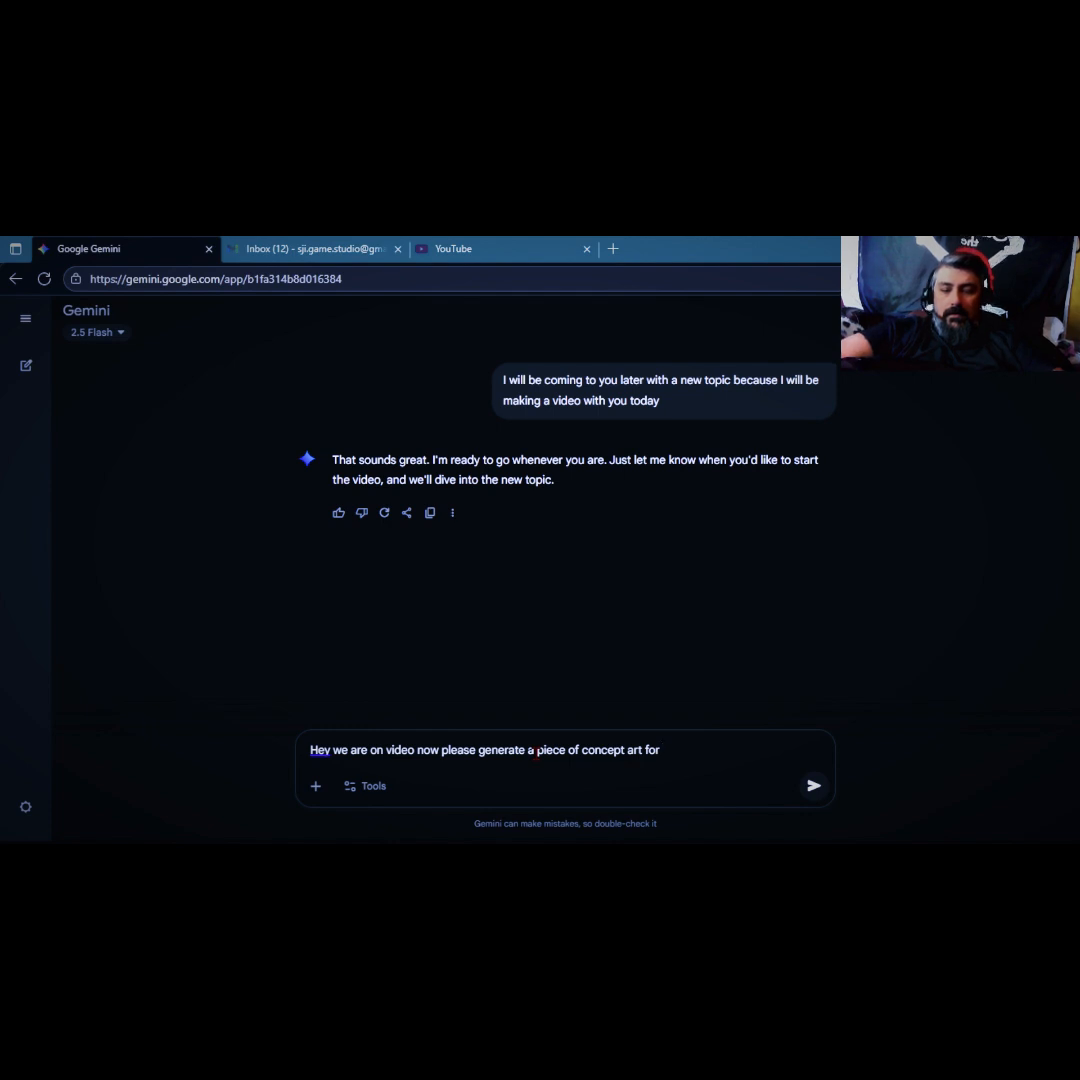
type("My")
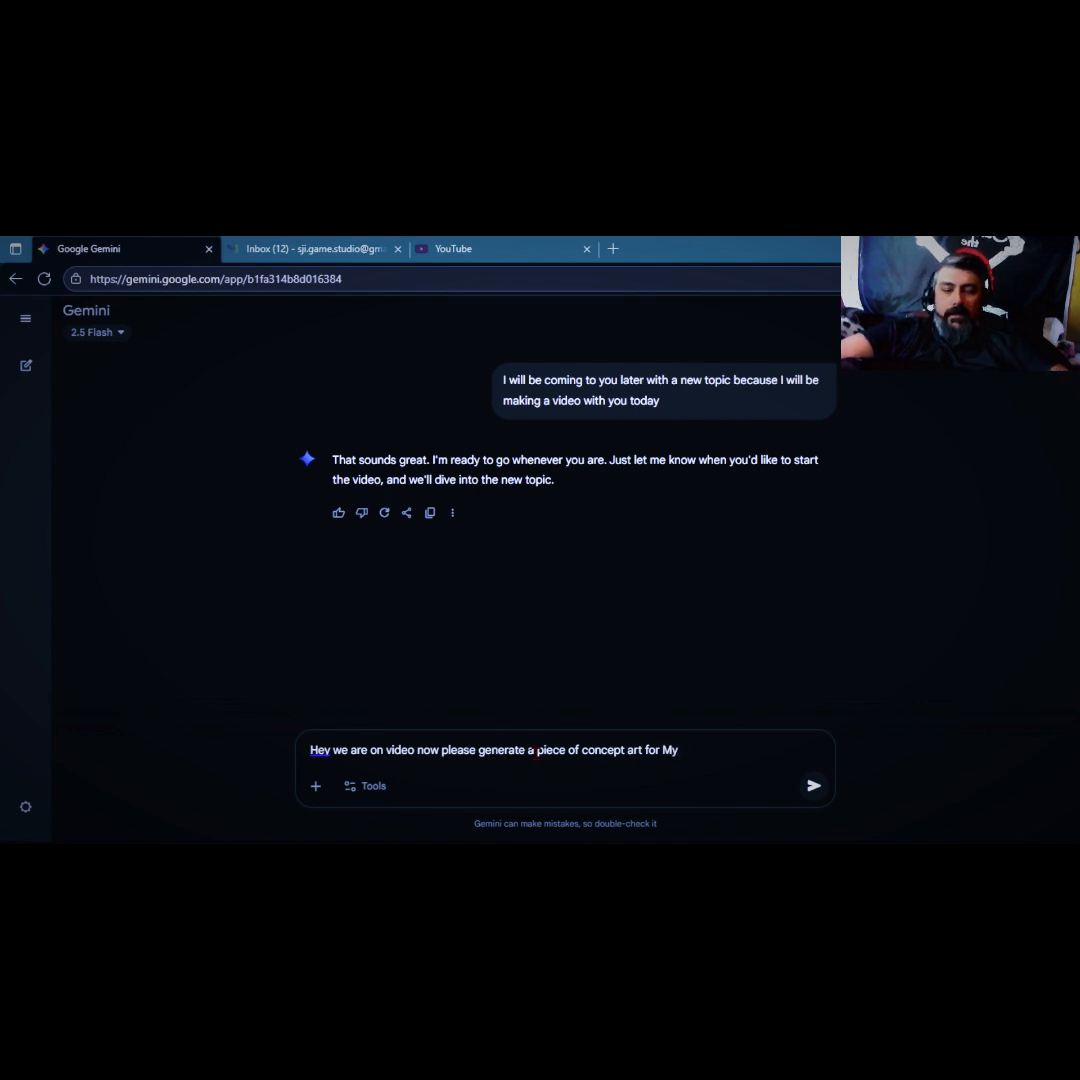
type(" shadow a")
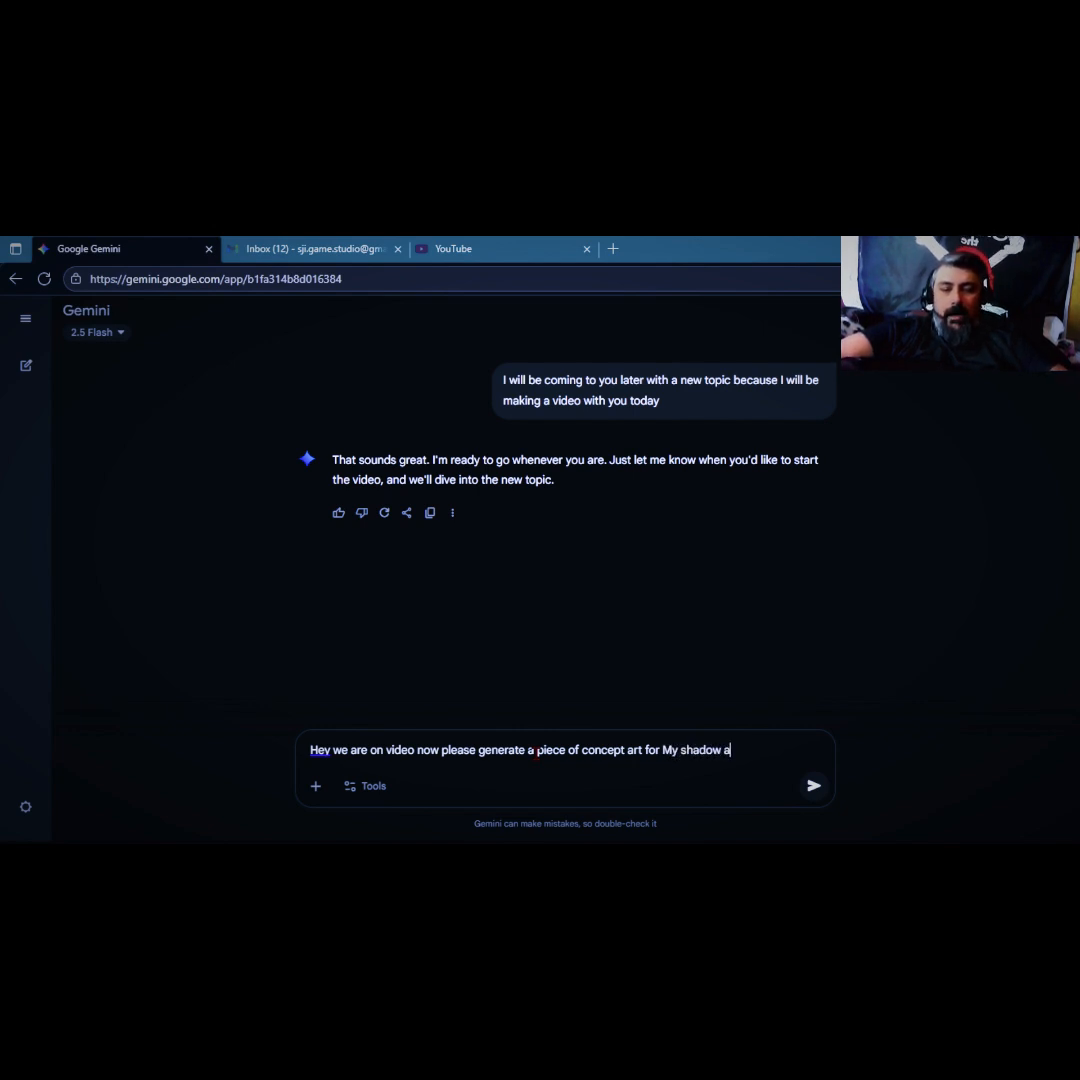
type("nd I")
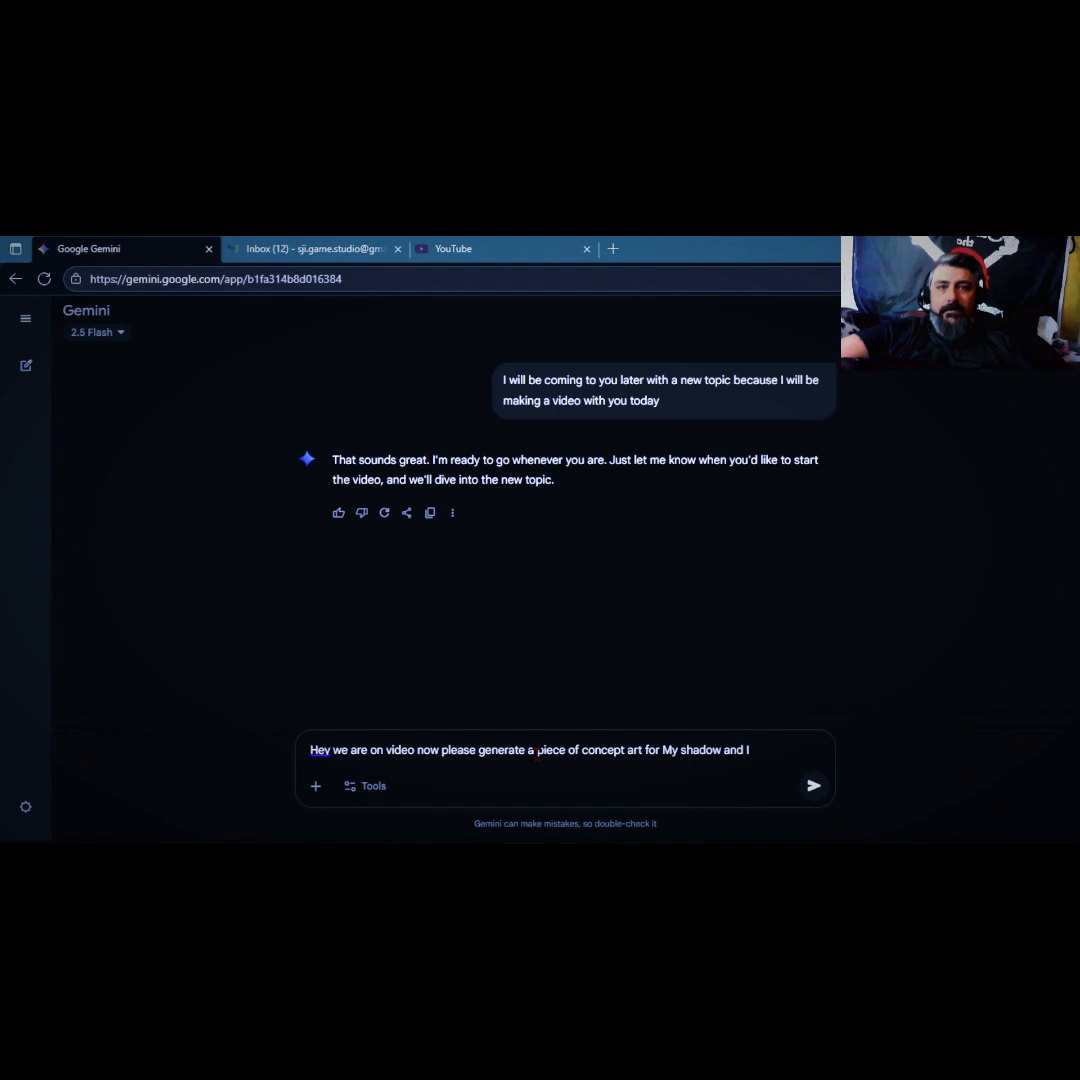
key("Return")
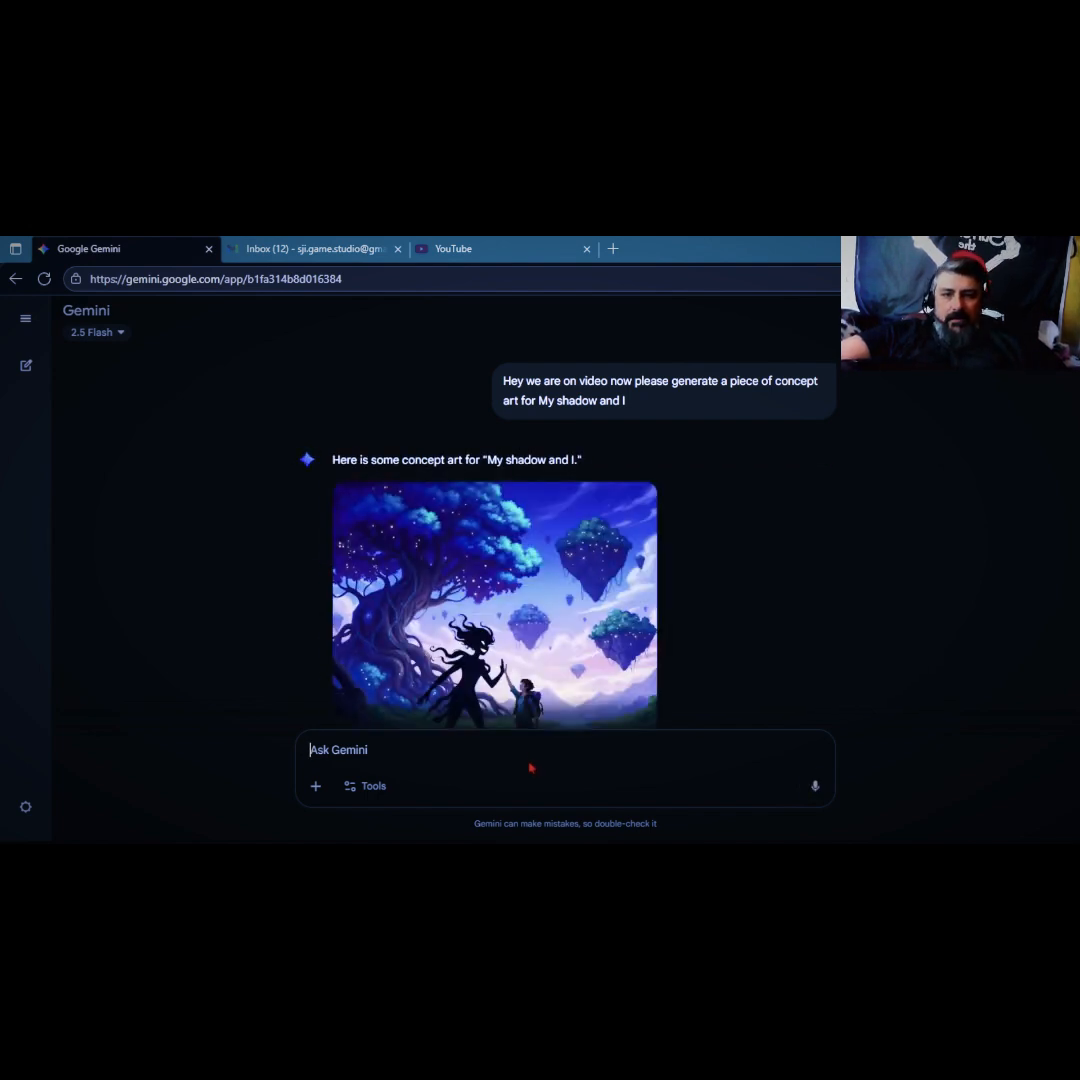
Begin a follow-up message about the generated artwork with "ok Gemini", capitalising the G.
scroll(673, 565, "down", 2)
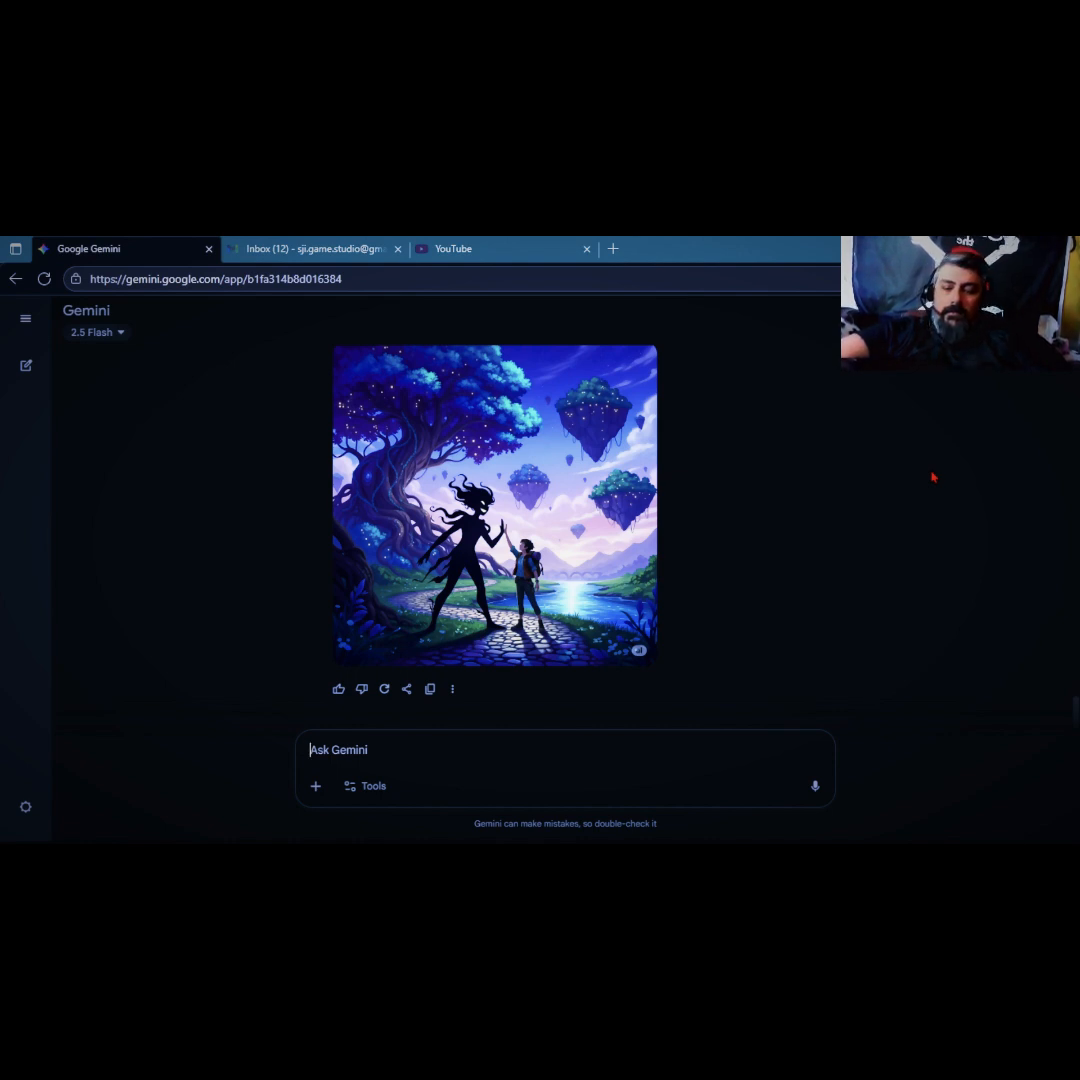
type("ok")
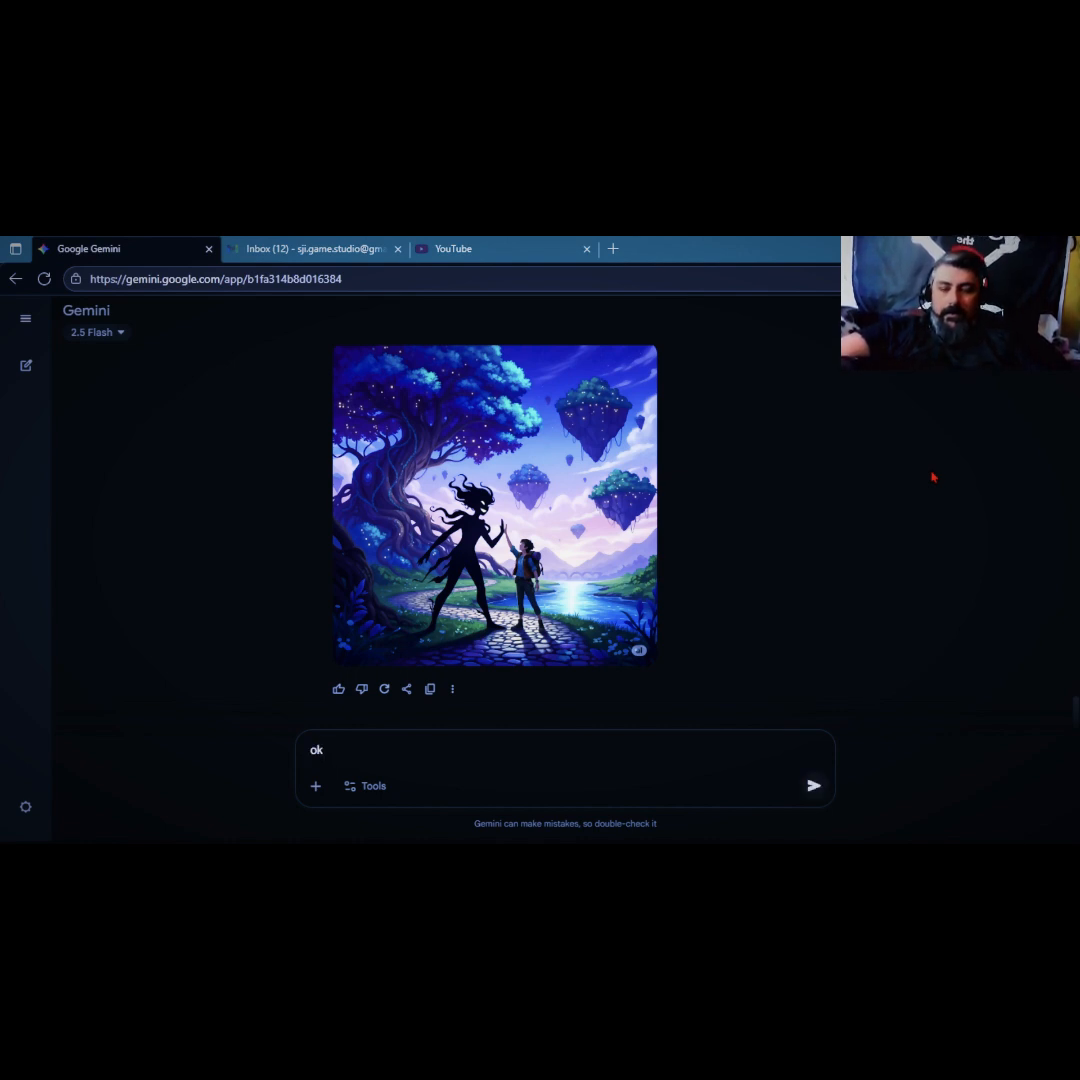
type(" gemin")
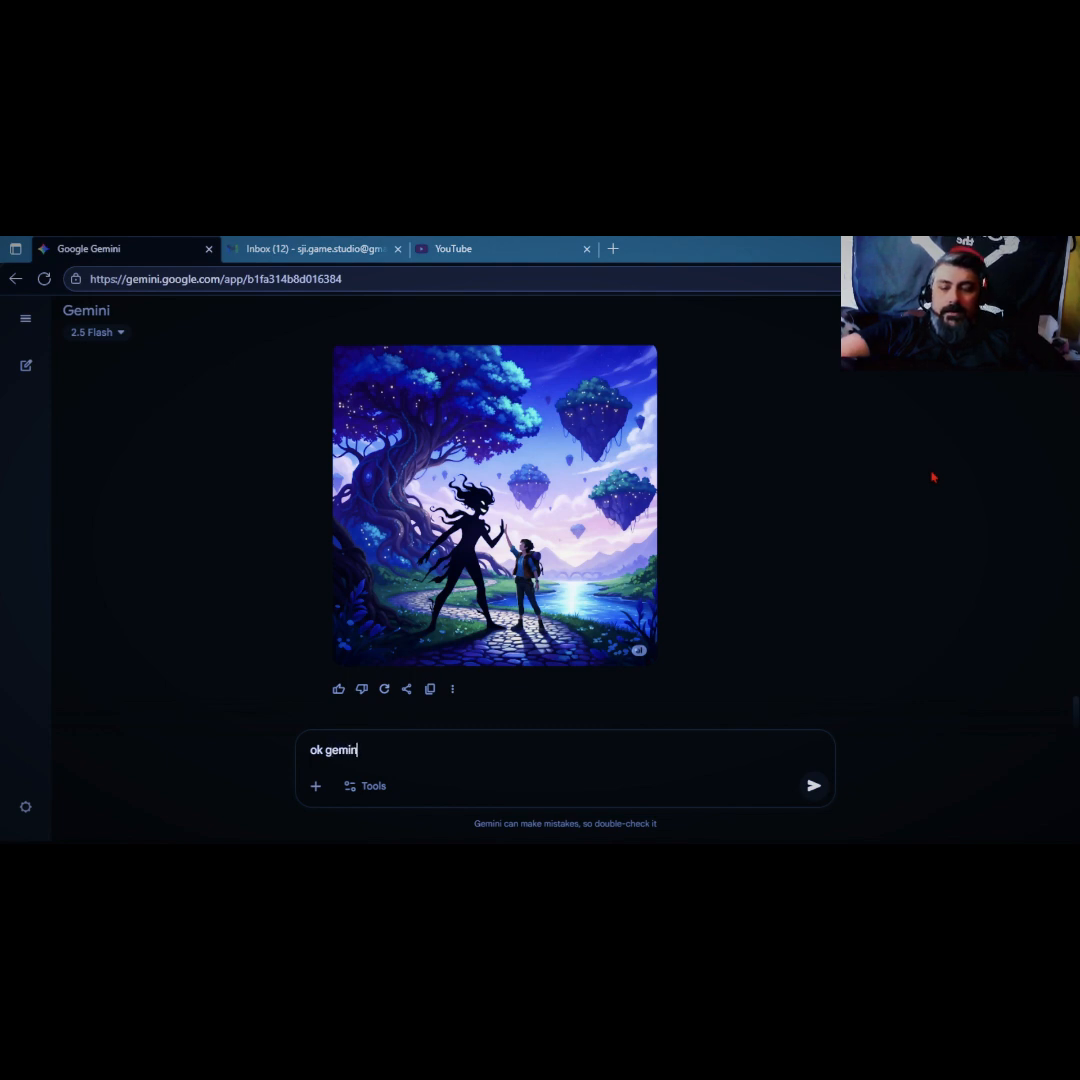
type("i")
key("Left")
key("Left")
key("Left")
key("Left")
key("Left")
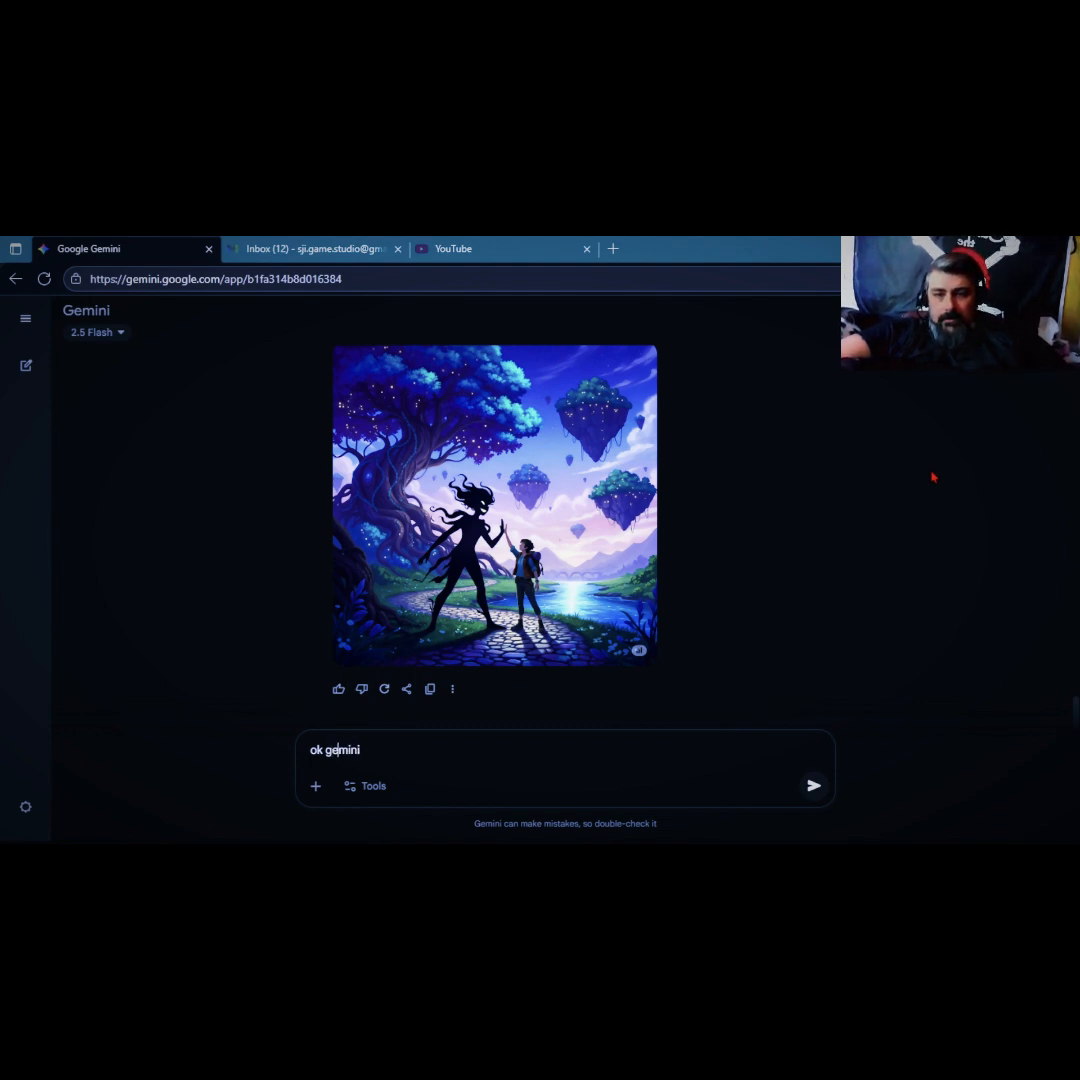
key("BackSpace")
type("G now ")
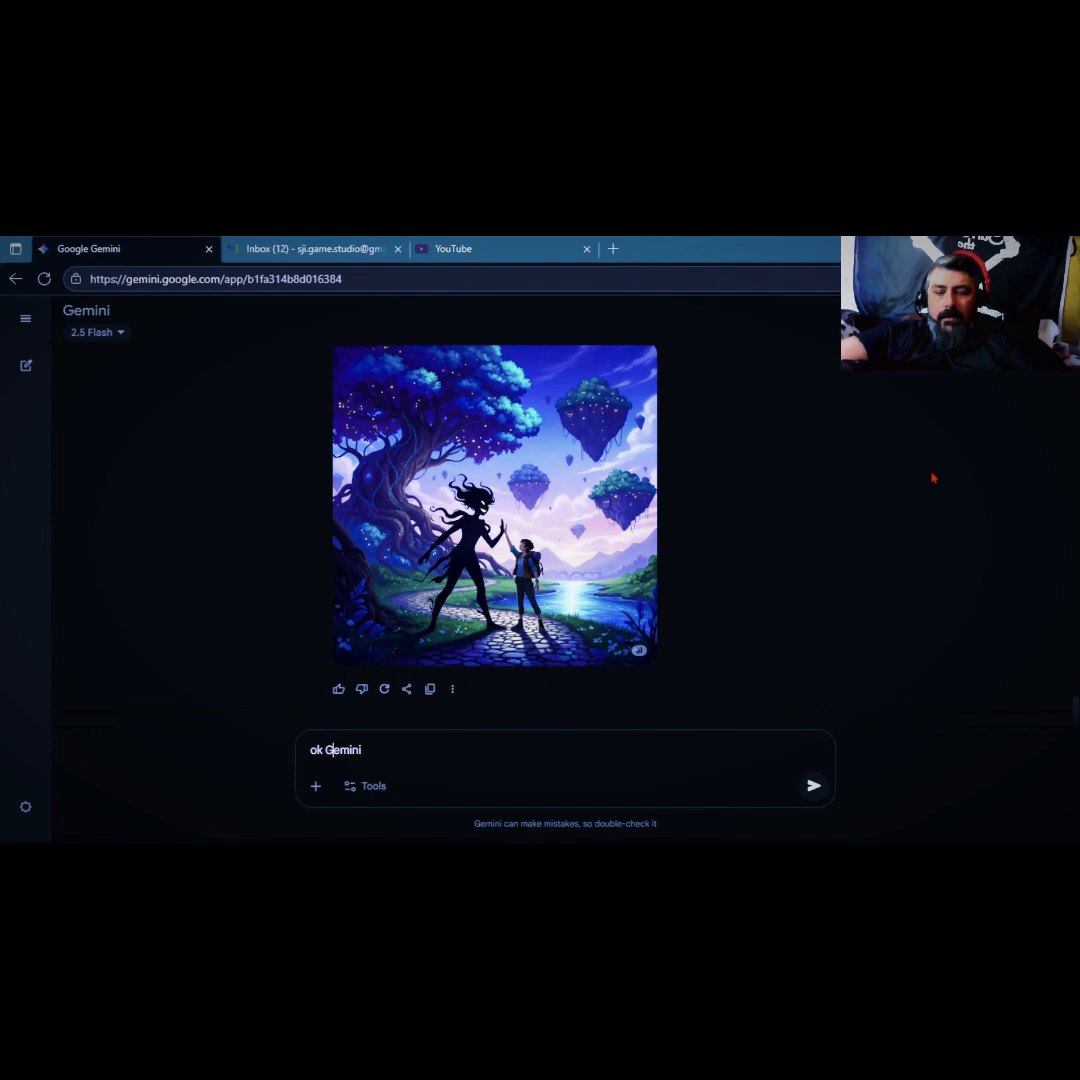
type("you have")
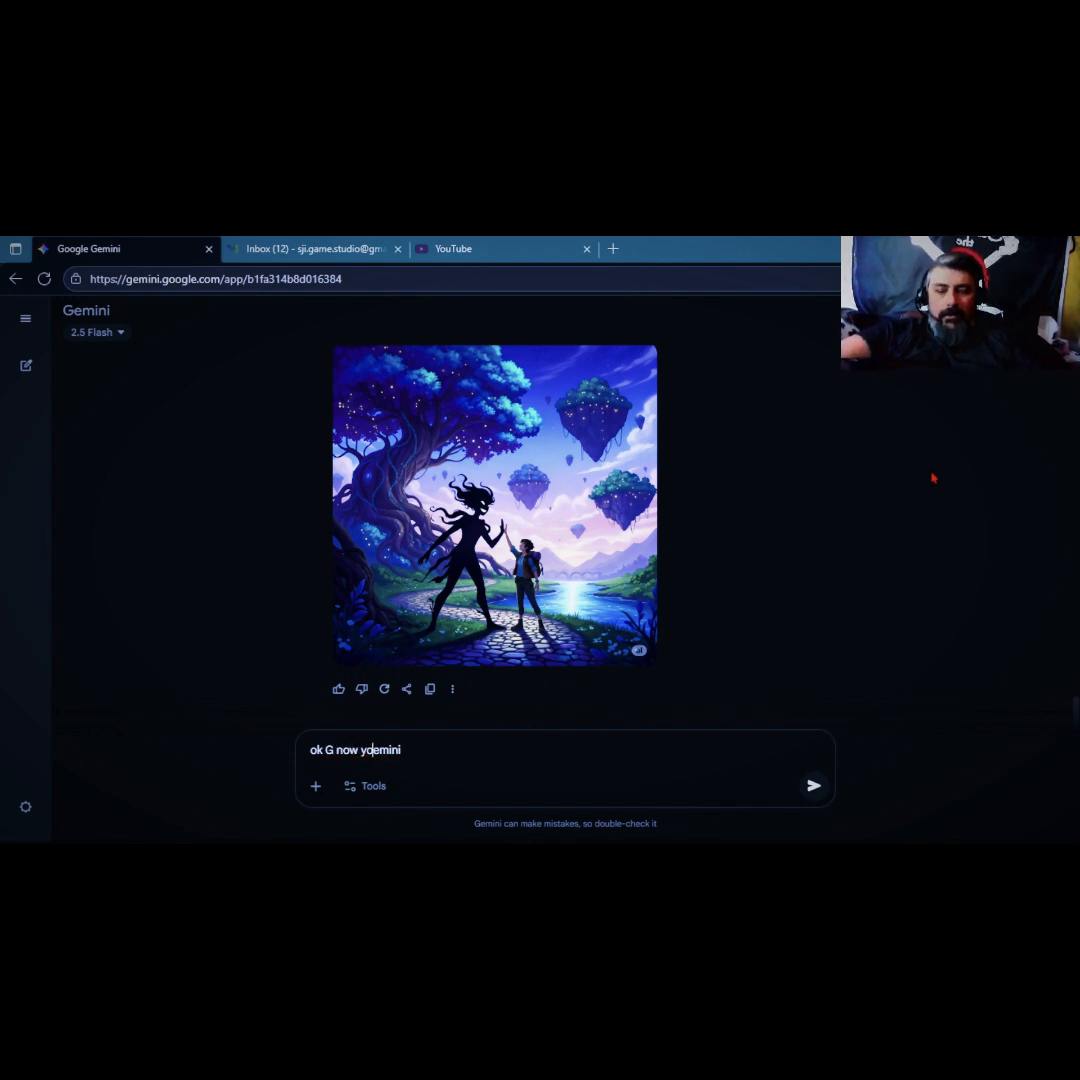
type(" show wha")
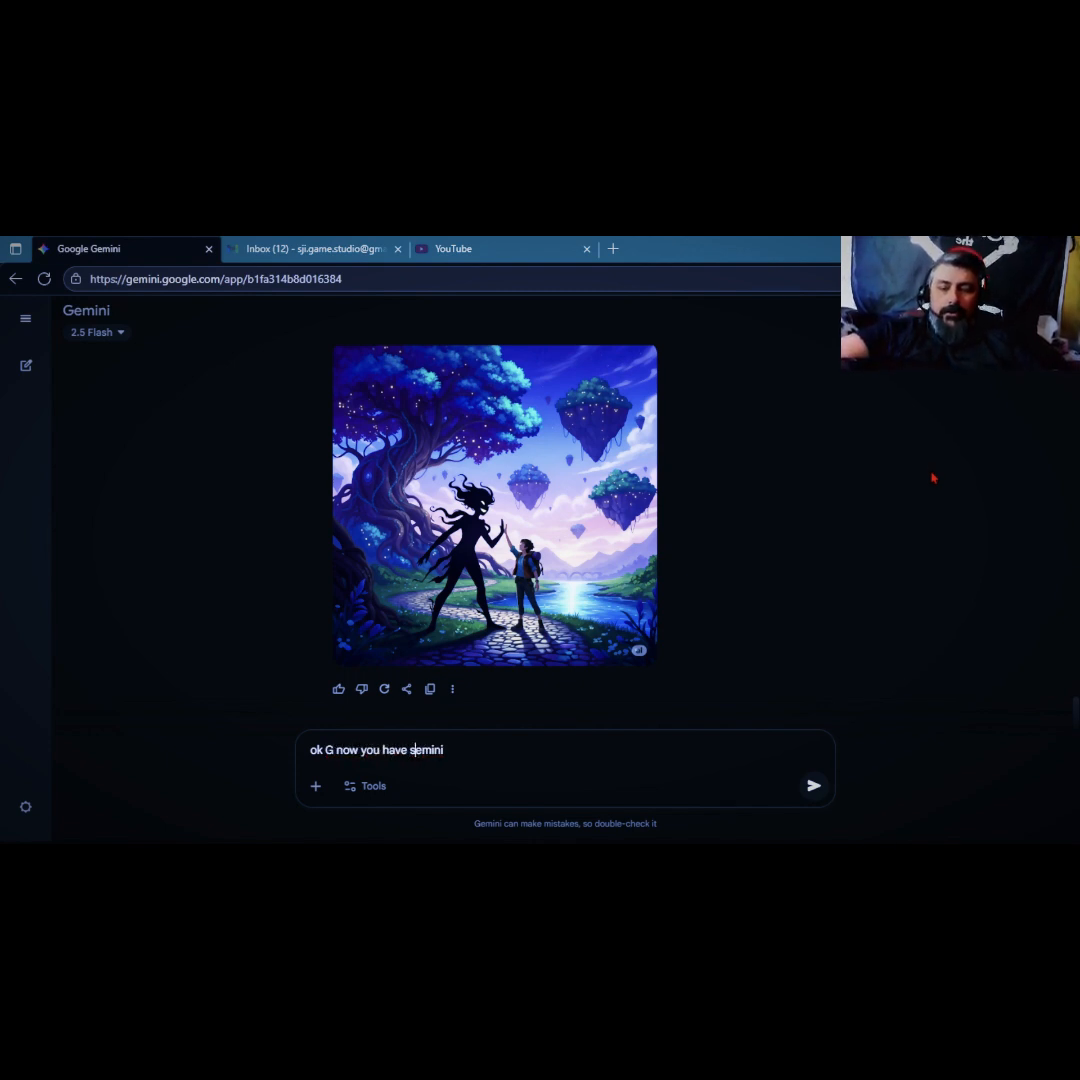
type("t happen")
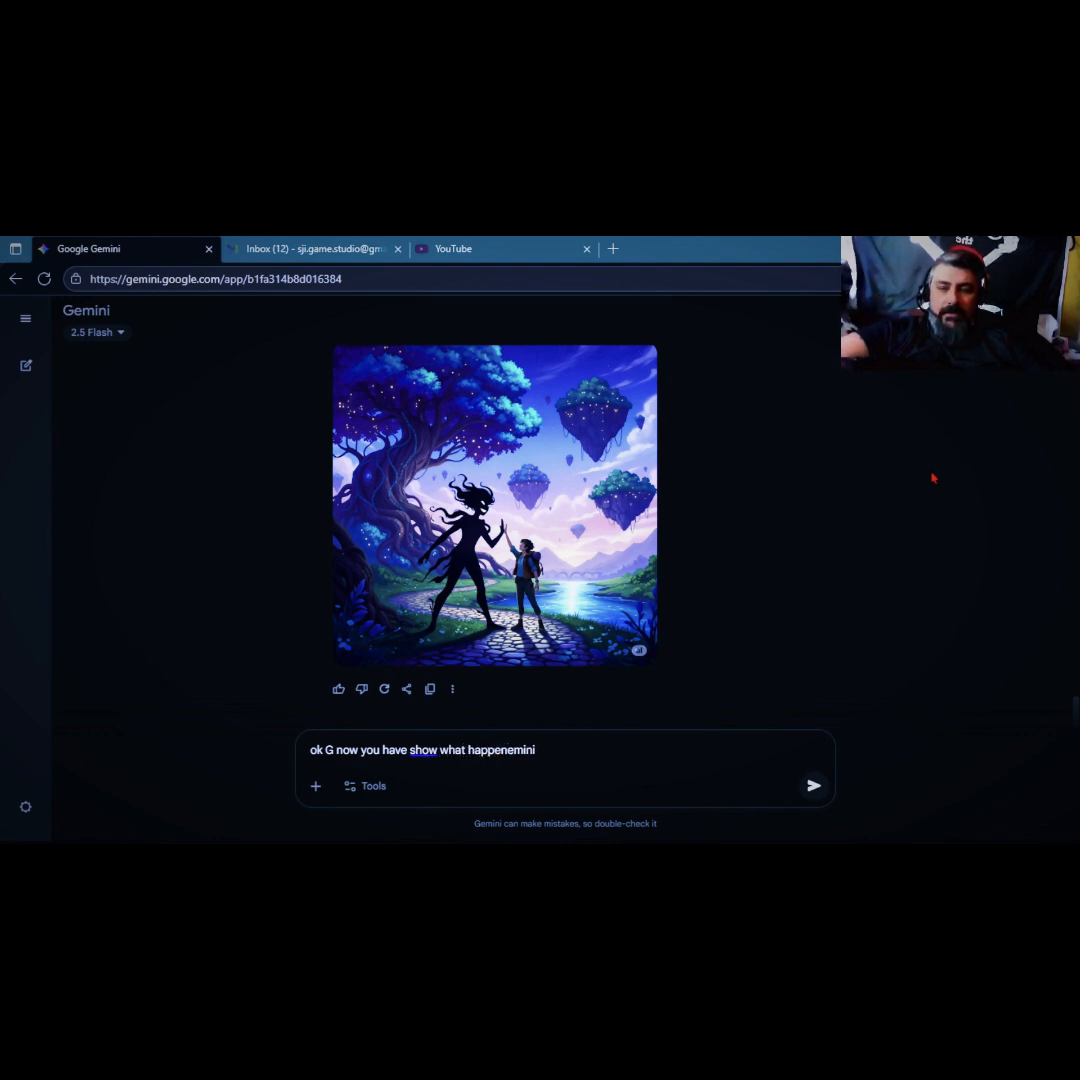
type("s")
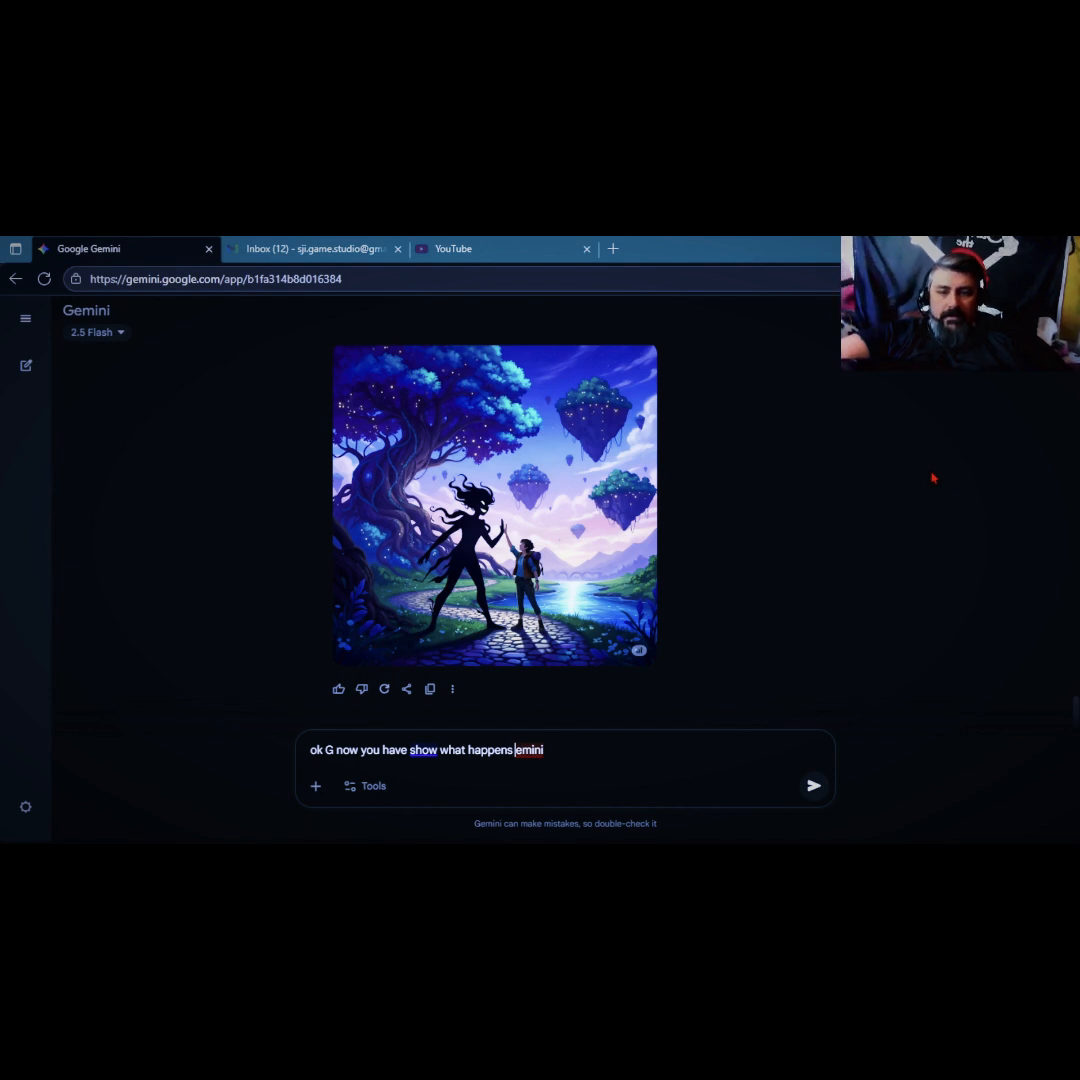
key("BackSpace")
key("BackSpace")
key("BackSpace")
key("BackSpace")
key("BackSpace")
key("BackSpace")
key("BackSpace")
key("BackSpace")
key("BackSpace")
key("BackSpace")
key("BackSpace")
key("BackSpace")
key("BackSpace")
key("BackSpace")
key("BackSpace")
key("BackSpace")
key("BackSpace")
key("BackSpace")
key("BackSpace")
key("BackSpace")
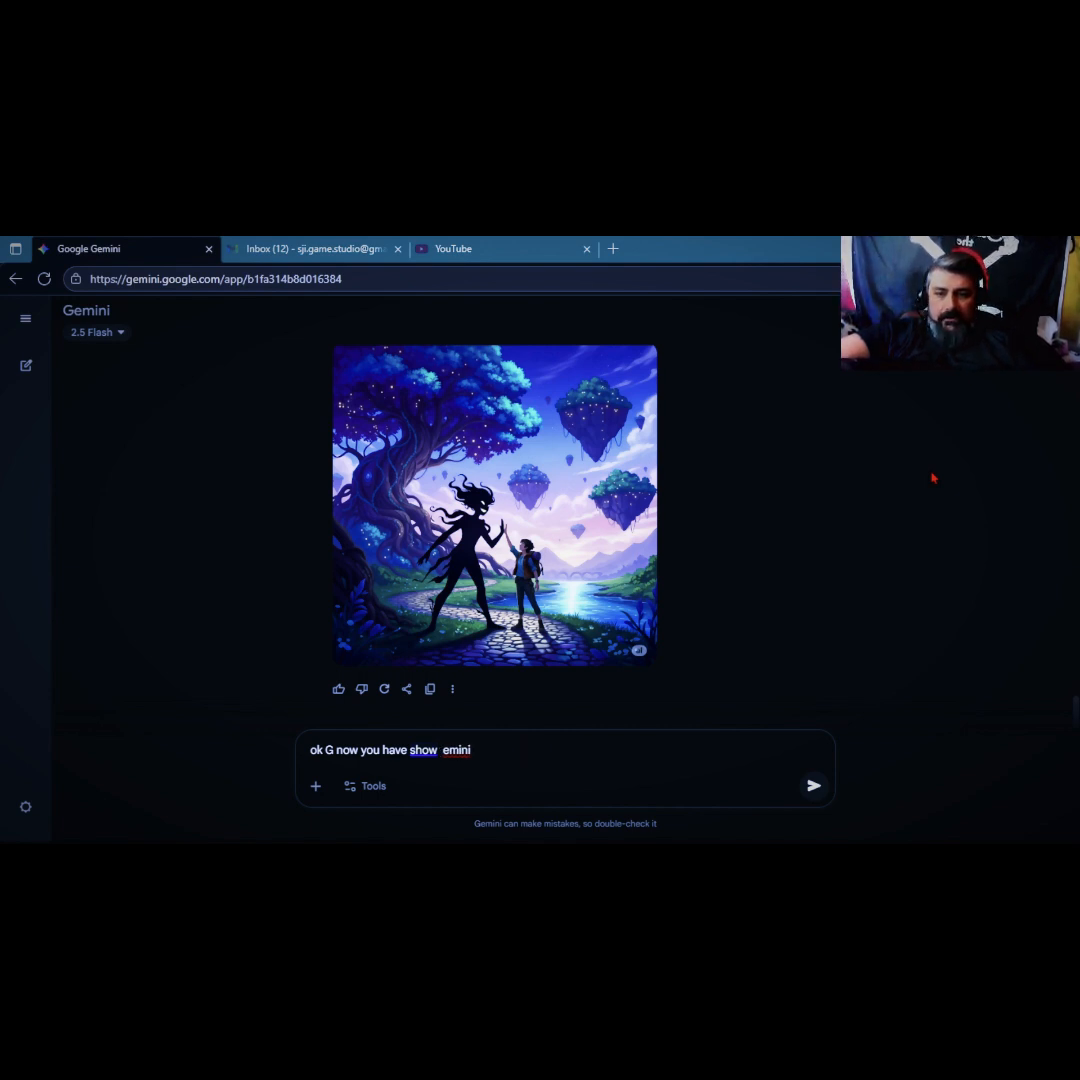
key("BackSpace")
key("BackSpace")
key("BackSpace")
key("BackSpace")
key("BackSpace")
key("BackSpace")
key("BackSpace")
key("BackSpace")
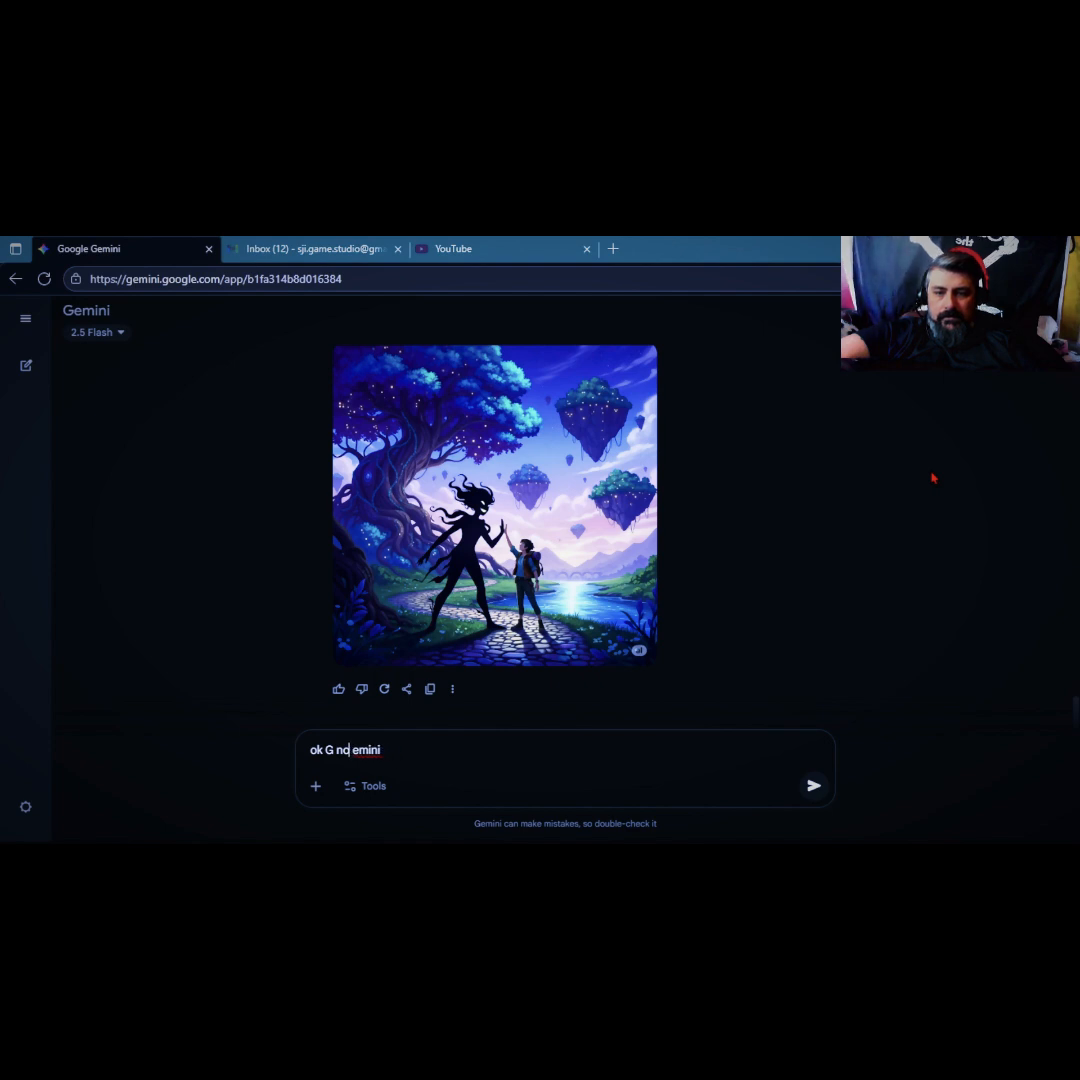
key("End")
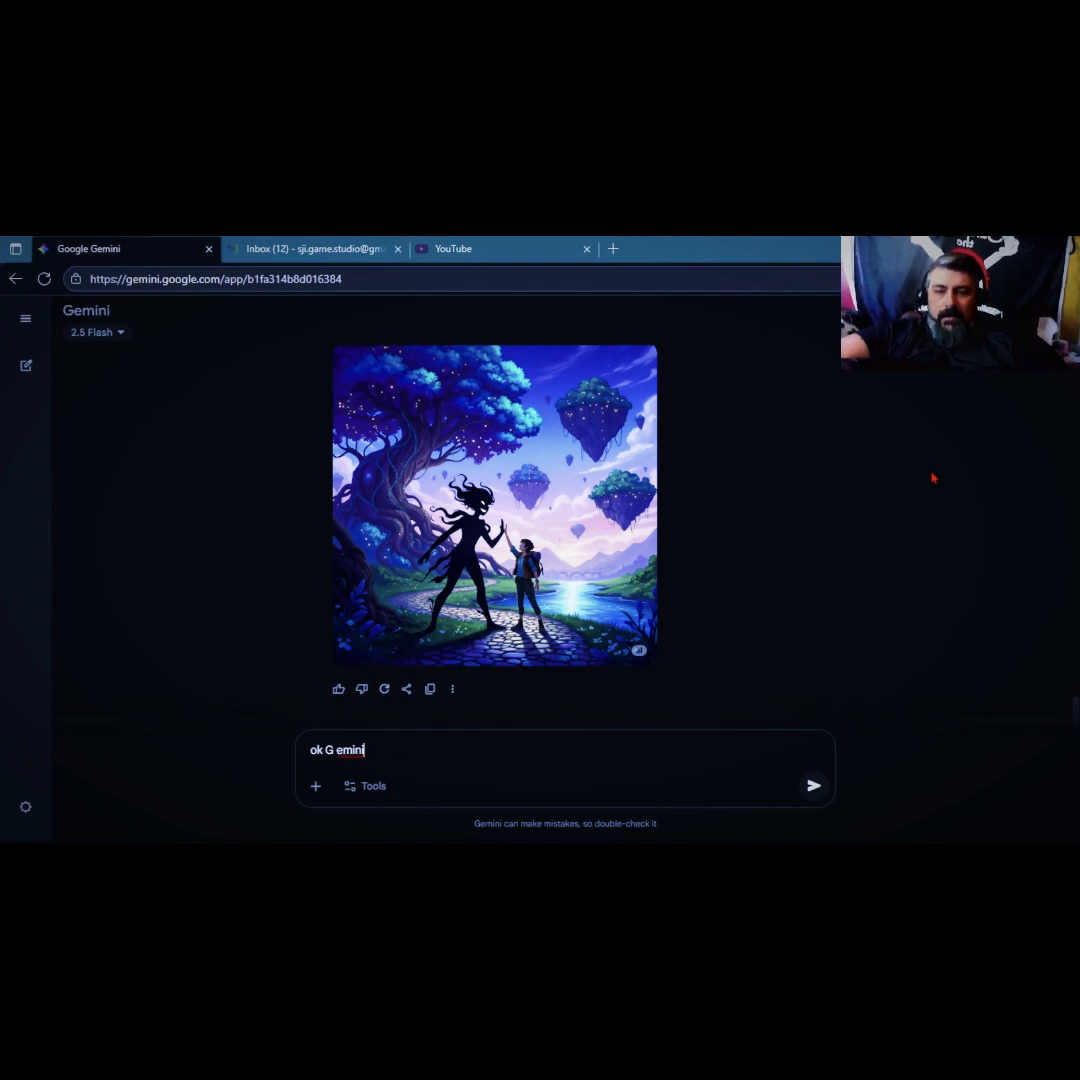
key("Left")
key("Left")
key("Left")
key("Left")
key("Left")
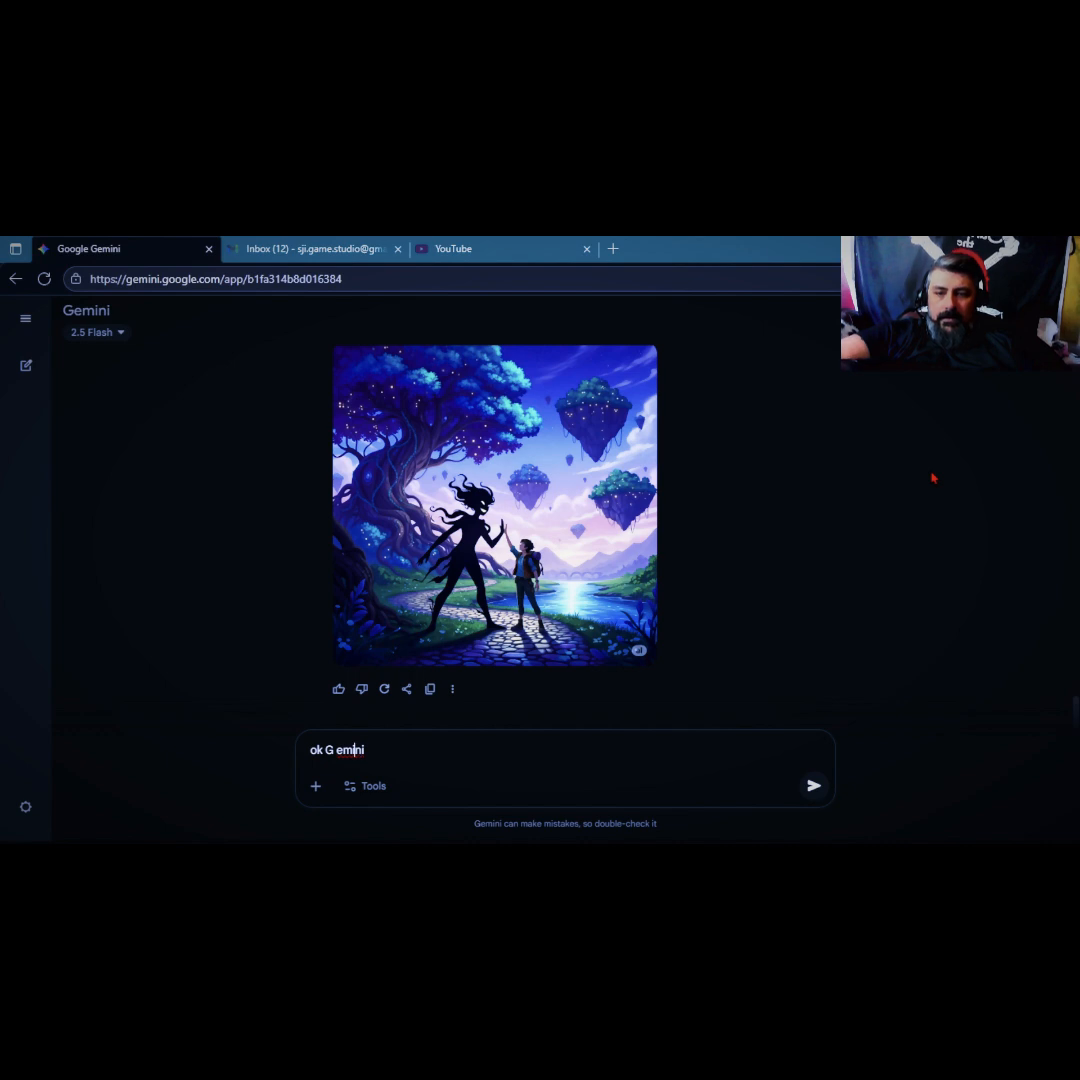
key("BackSpace")
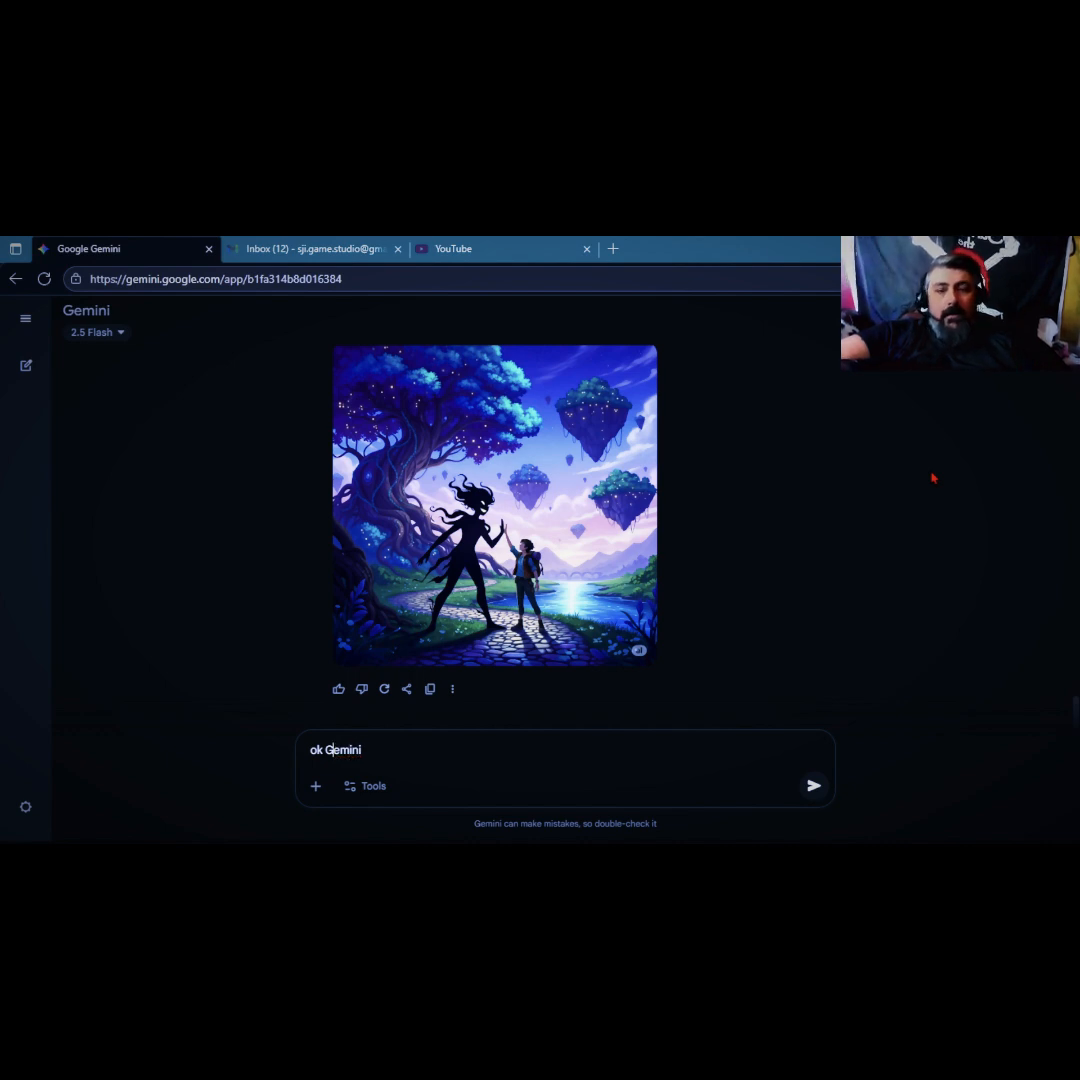
Continue the message with "you have done a wonderful job of demonstrating what you will generate without clear instructions".
key("End")
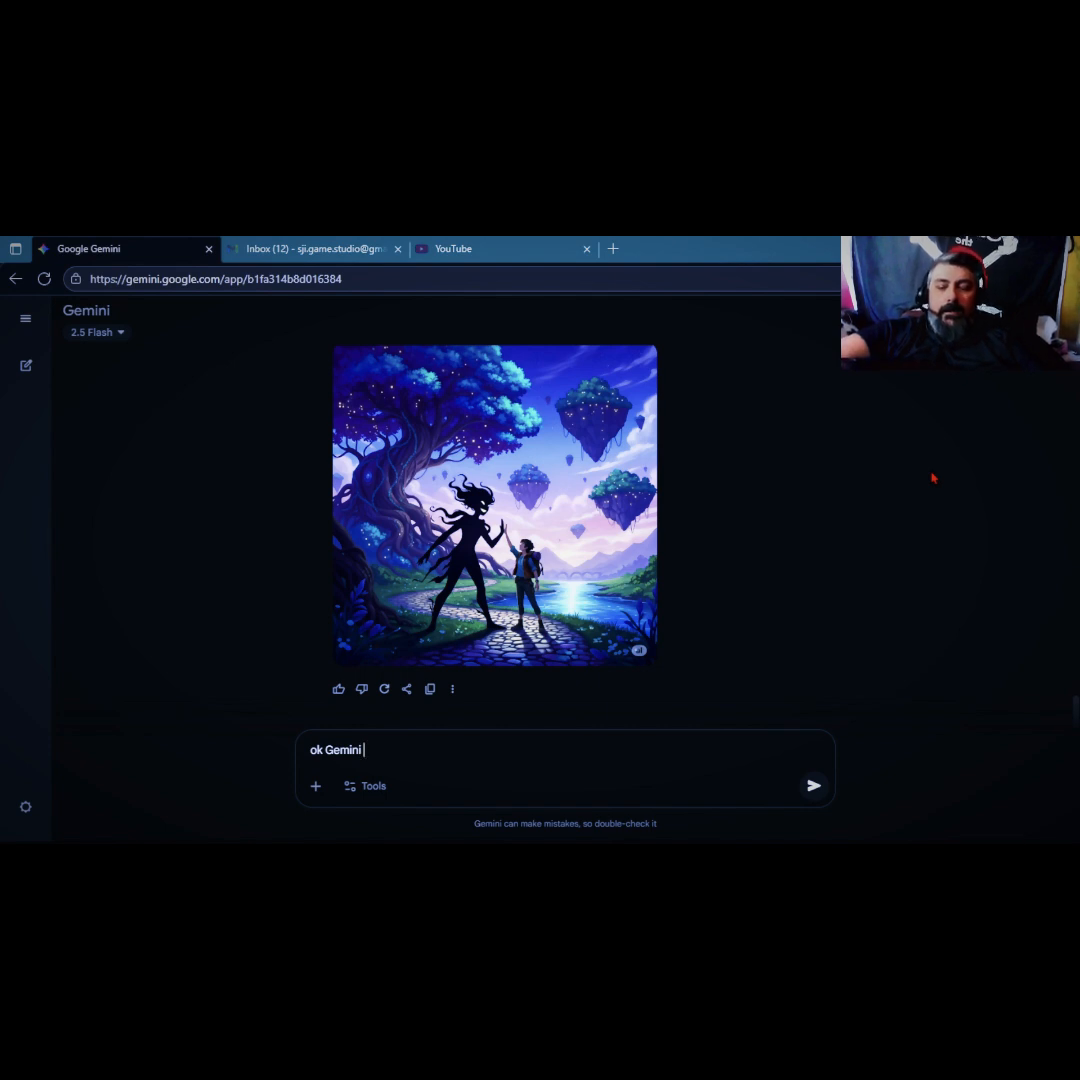
type("you have")
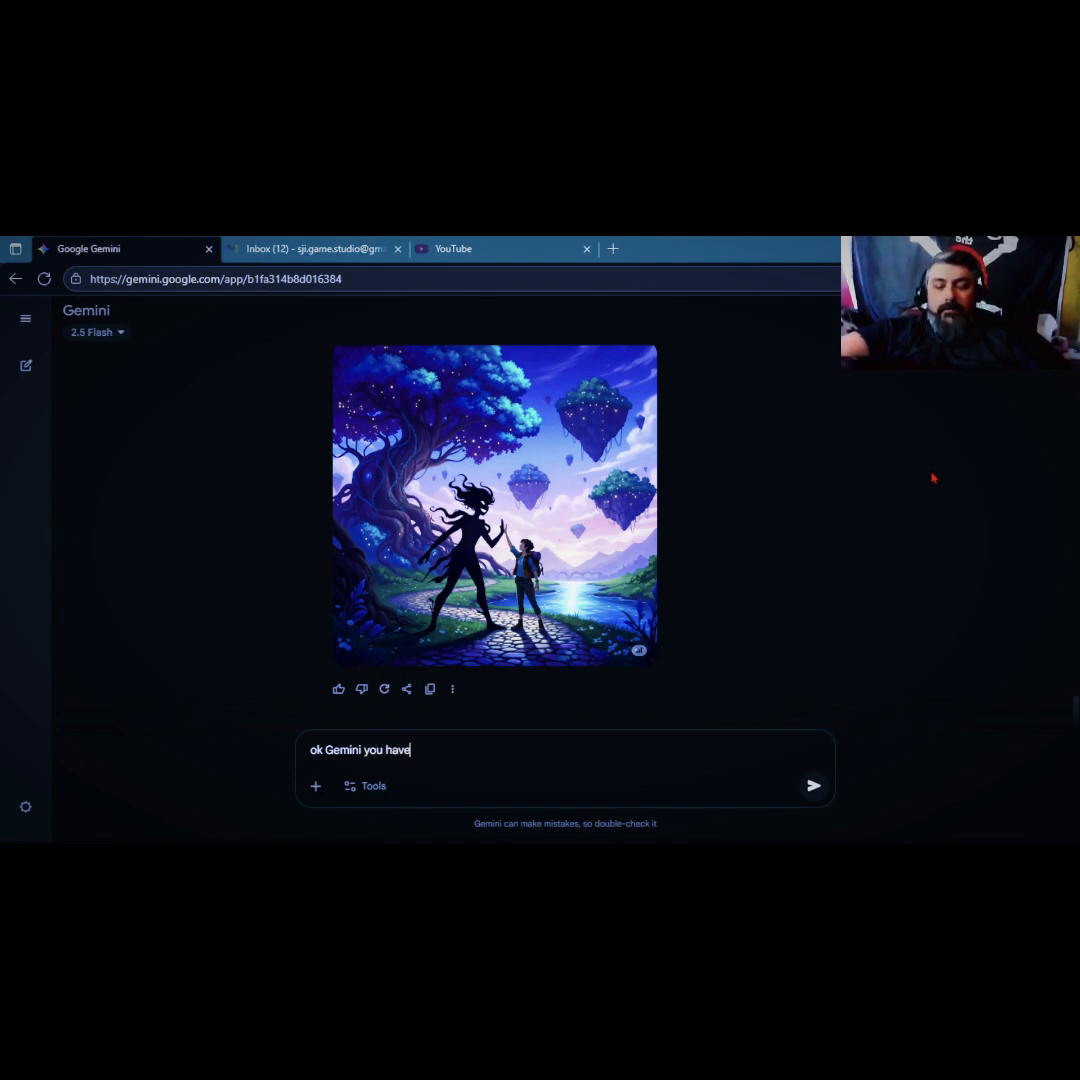
type(" done a ")
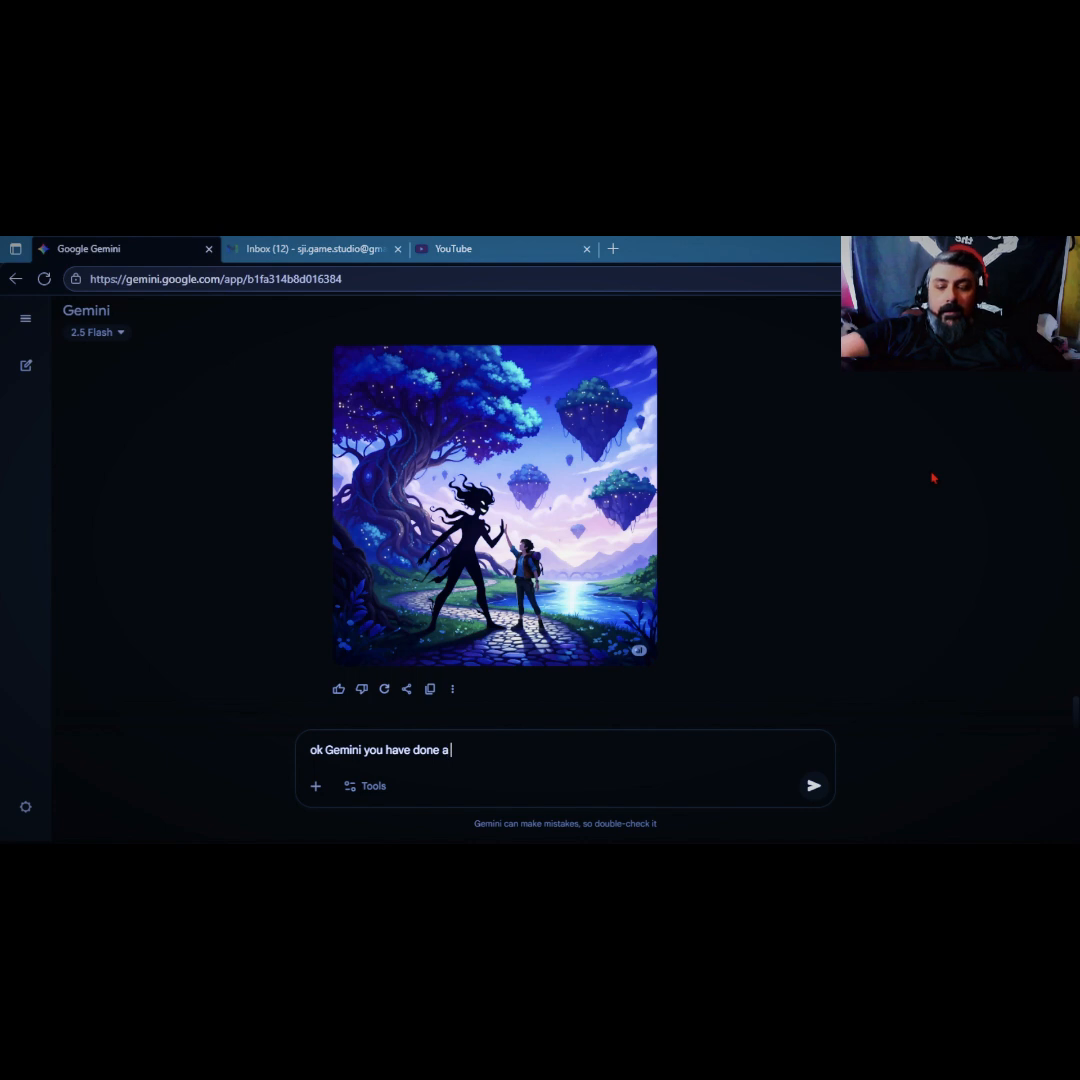
type("wonderful ")
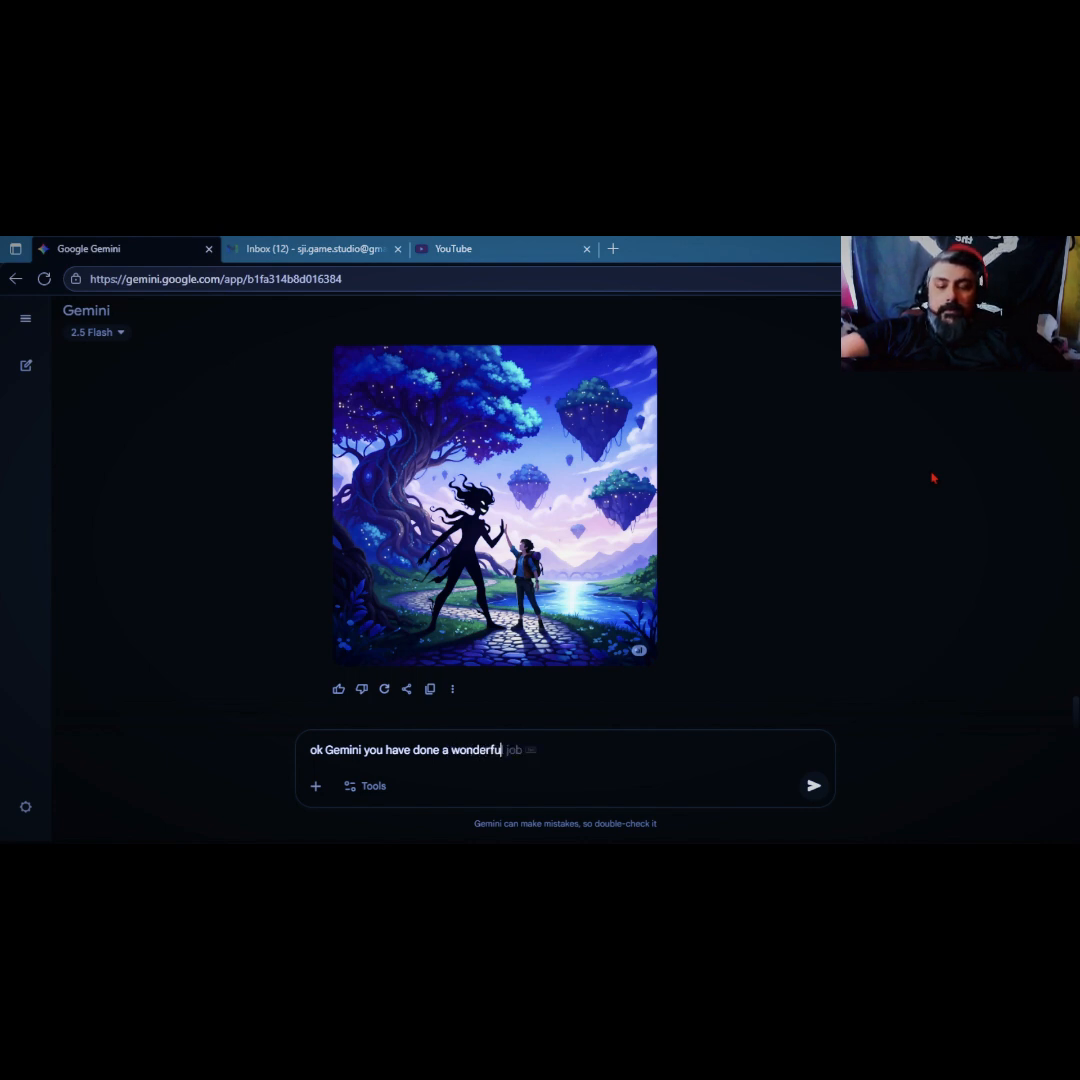
type("job ")
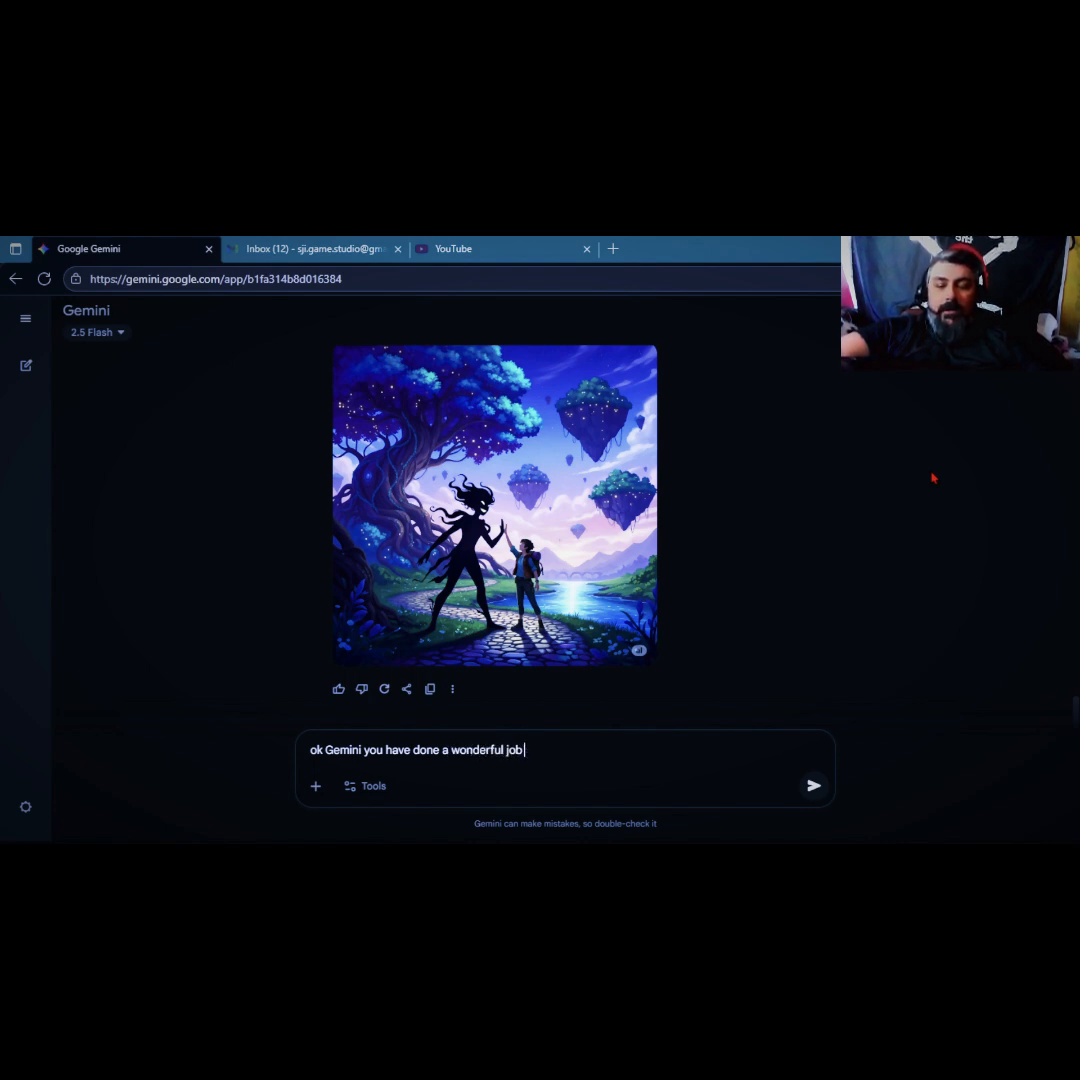
type("of dem")
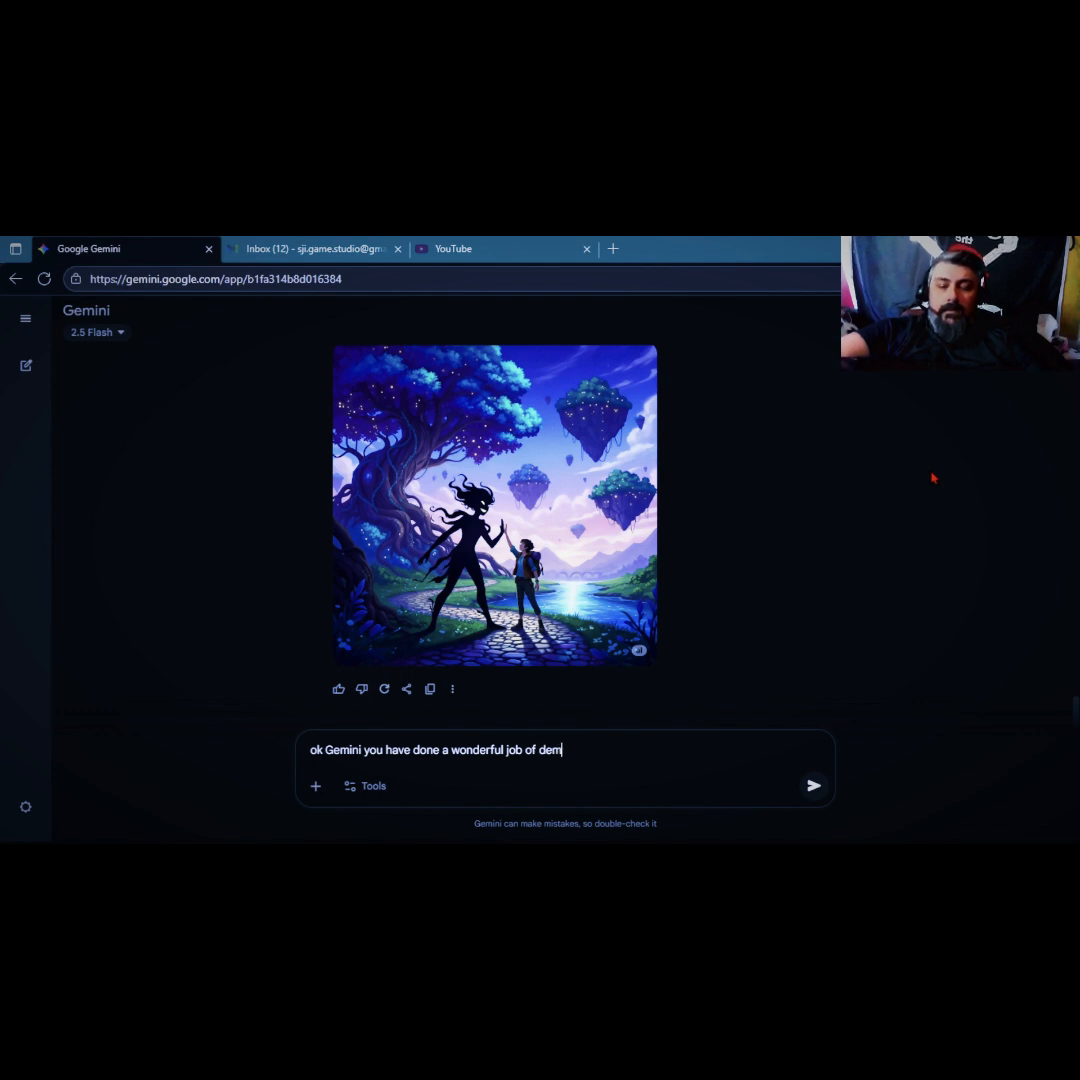
type("onst")
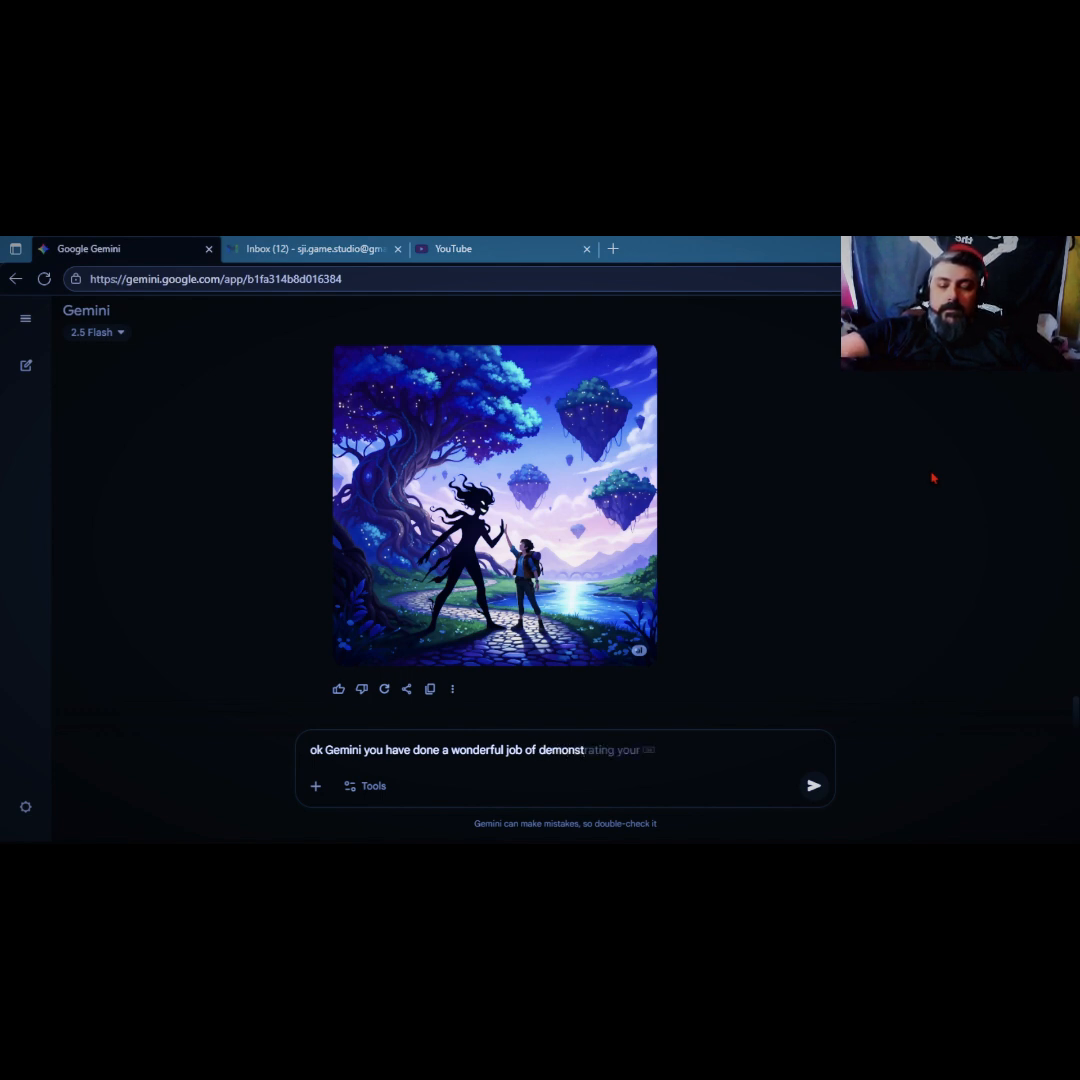
type("rating ")
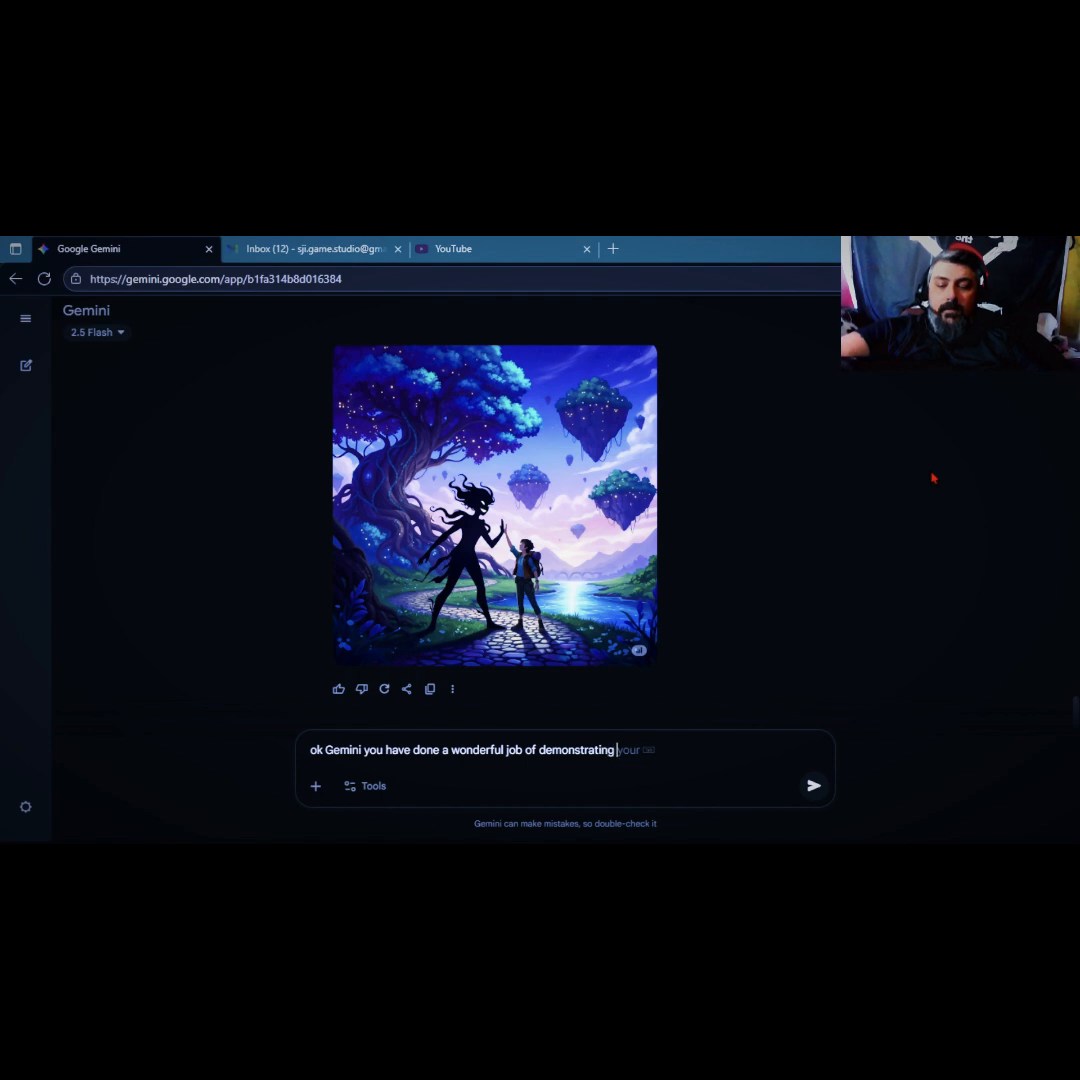
type("what you ")
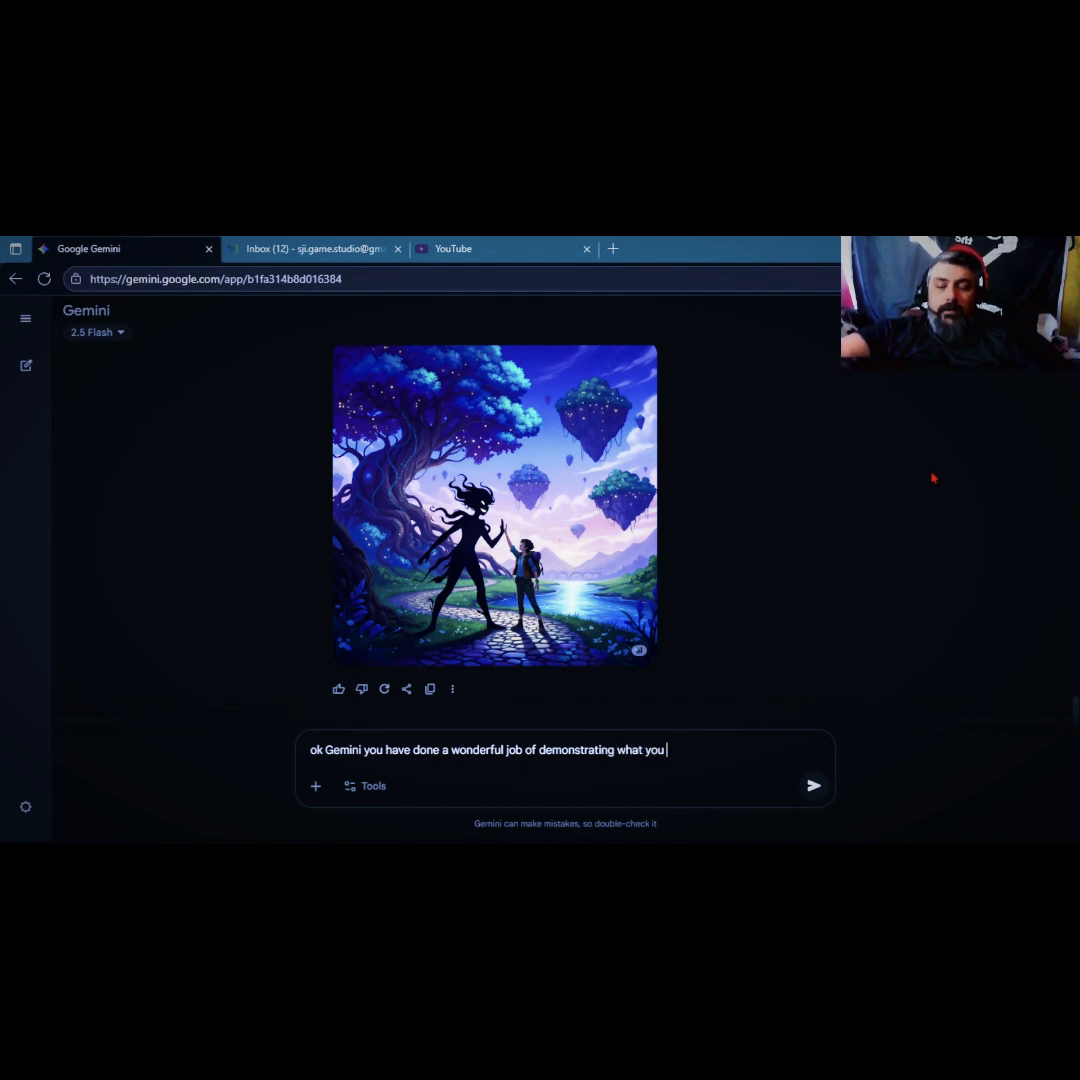
type("will ge")
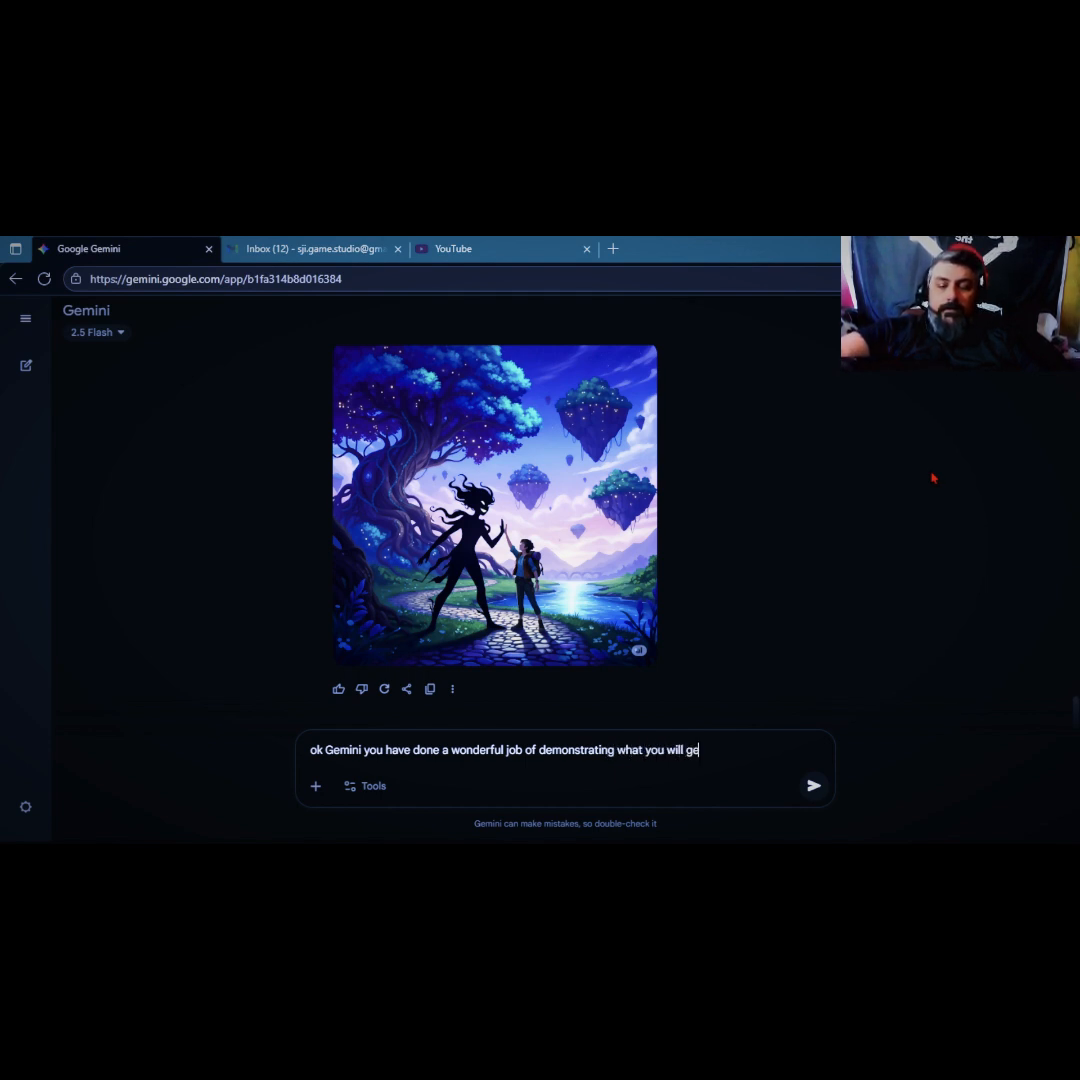
type("nerate without clear inst")
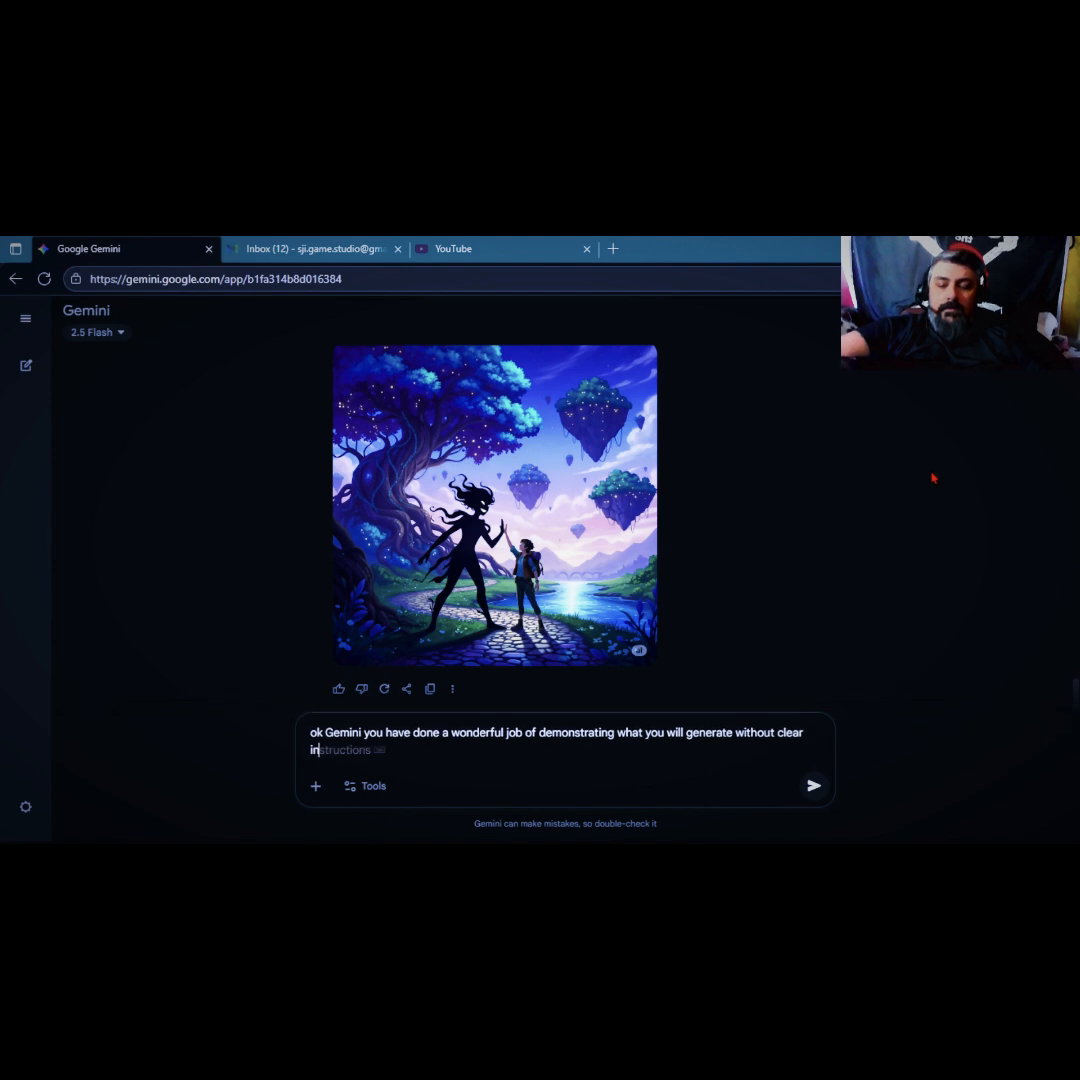
type("ructi")
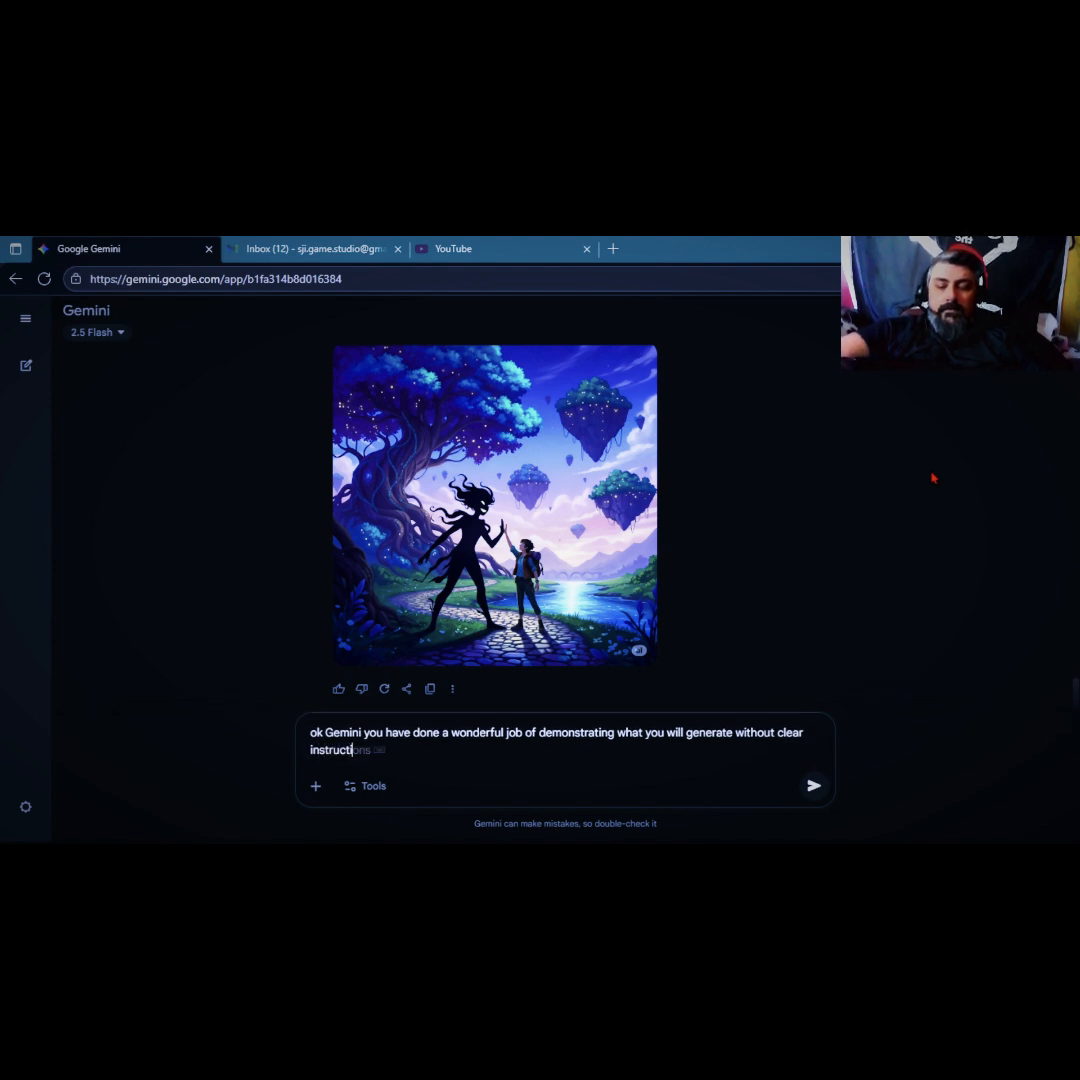
type("ons that")
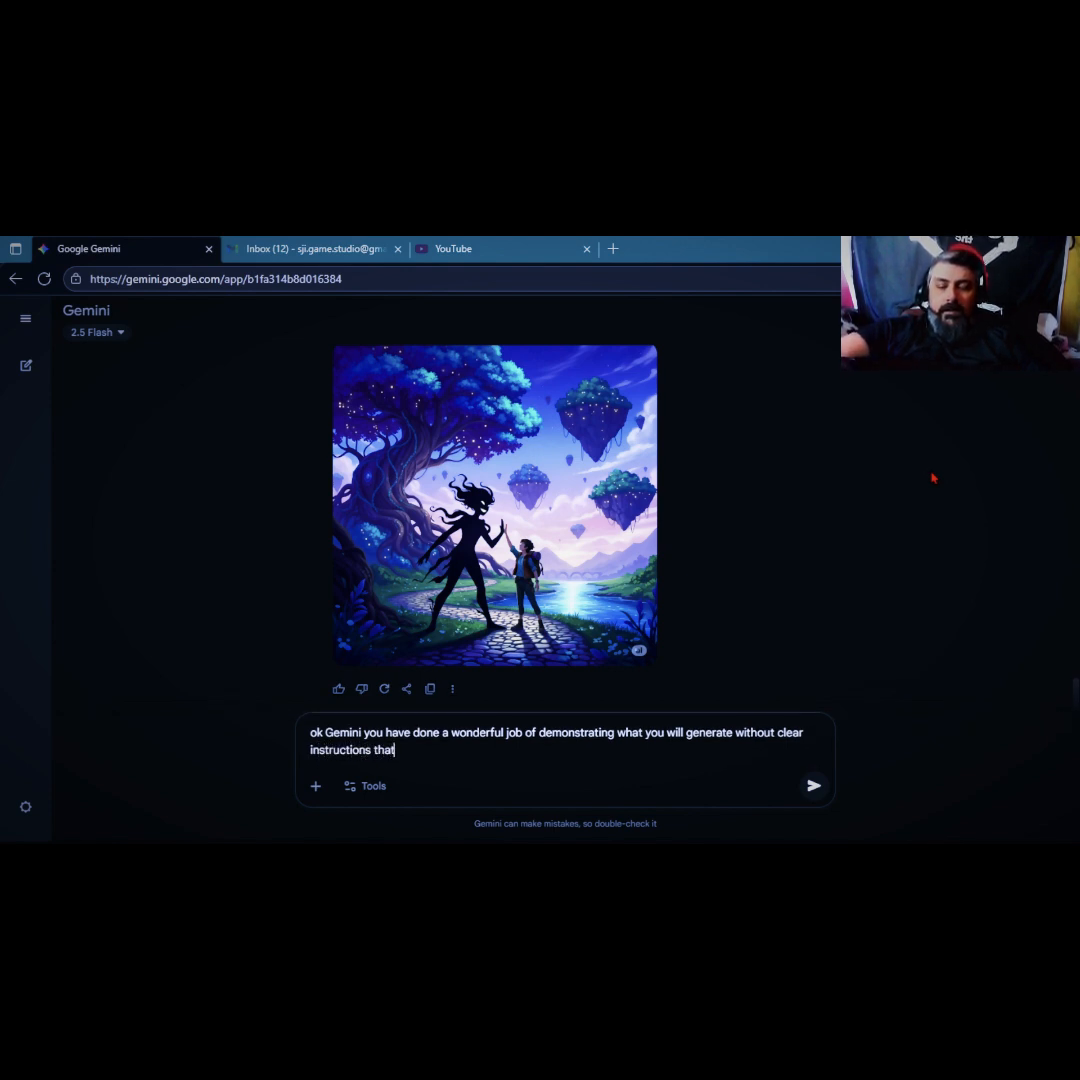
Finish the message with "thank you for that we are now going to try again" and send it.
key("BackSpace")
type("n")
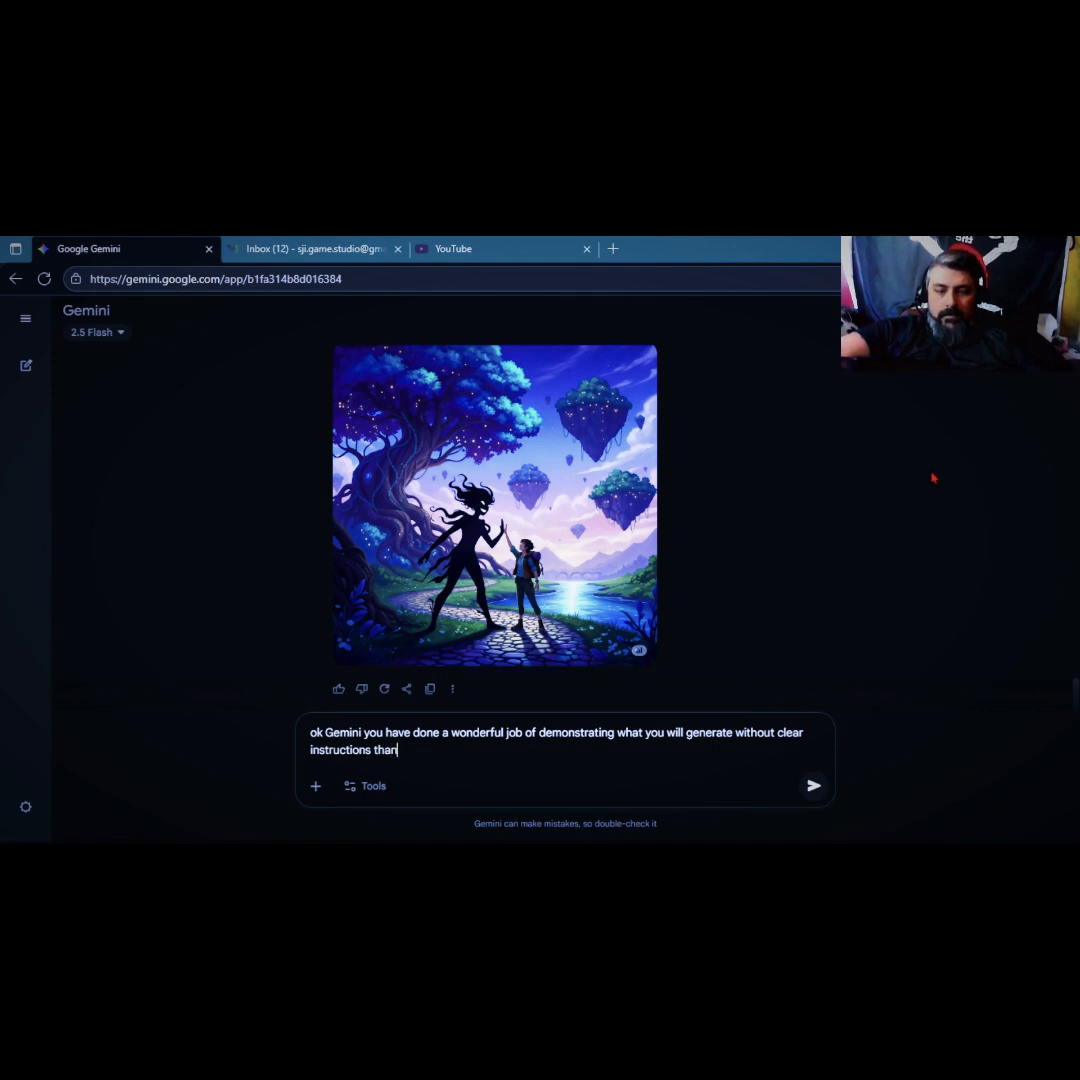
type("k you")
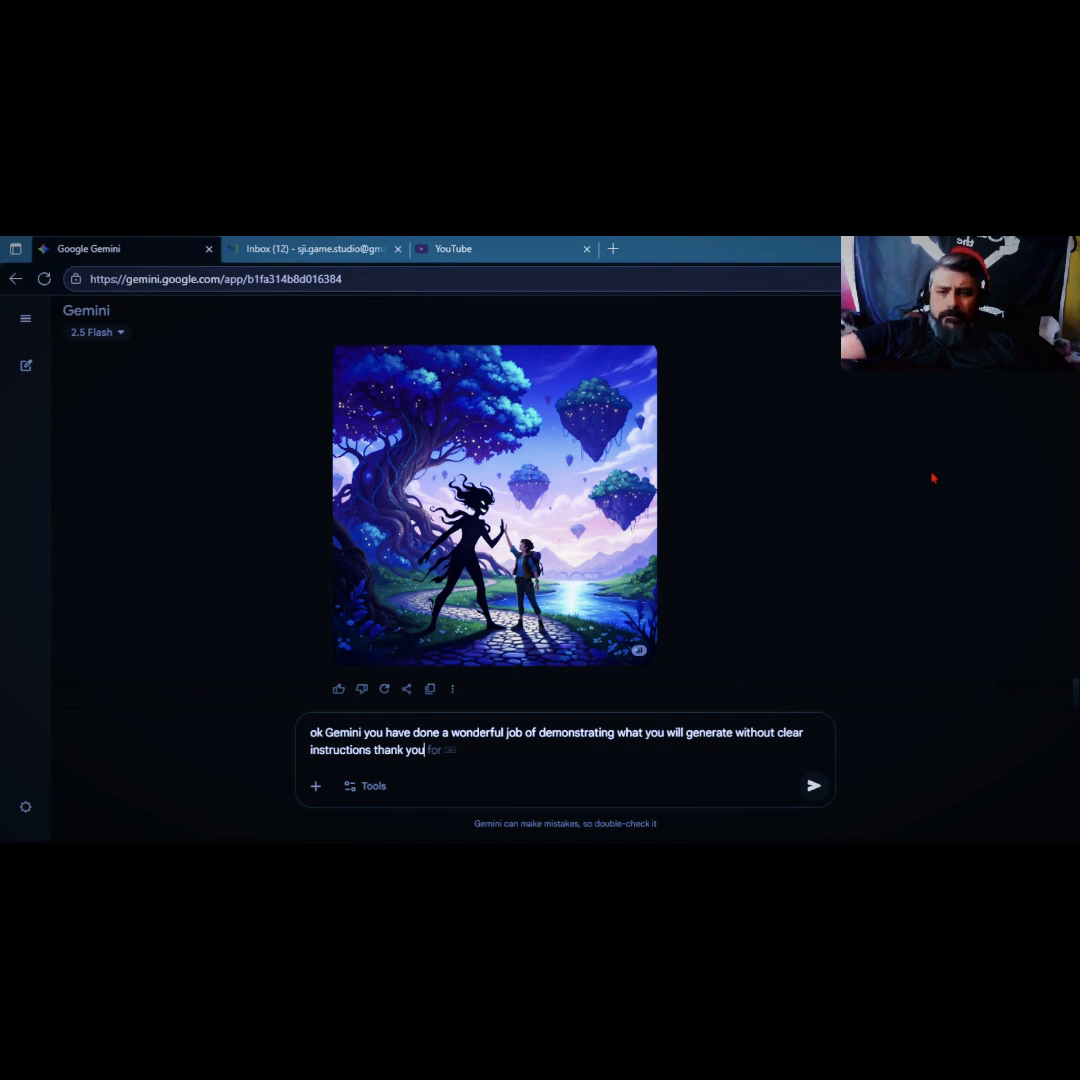
type("for ")
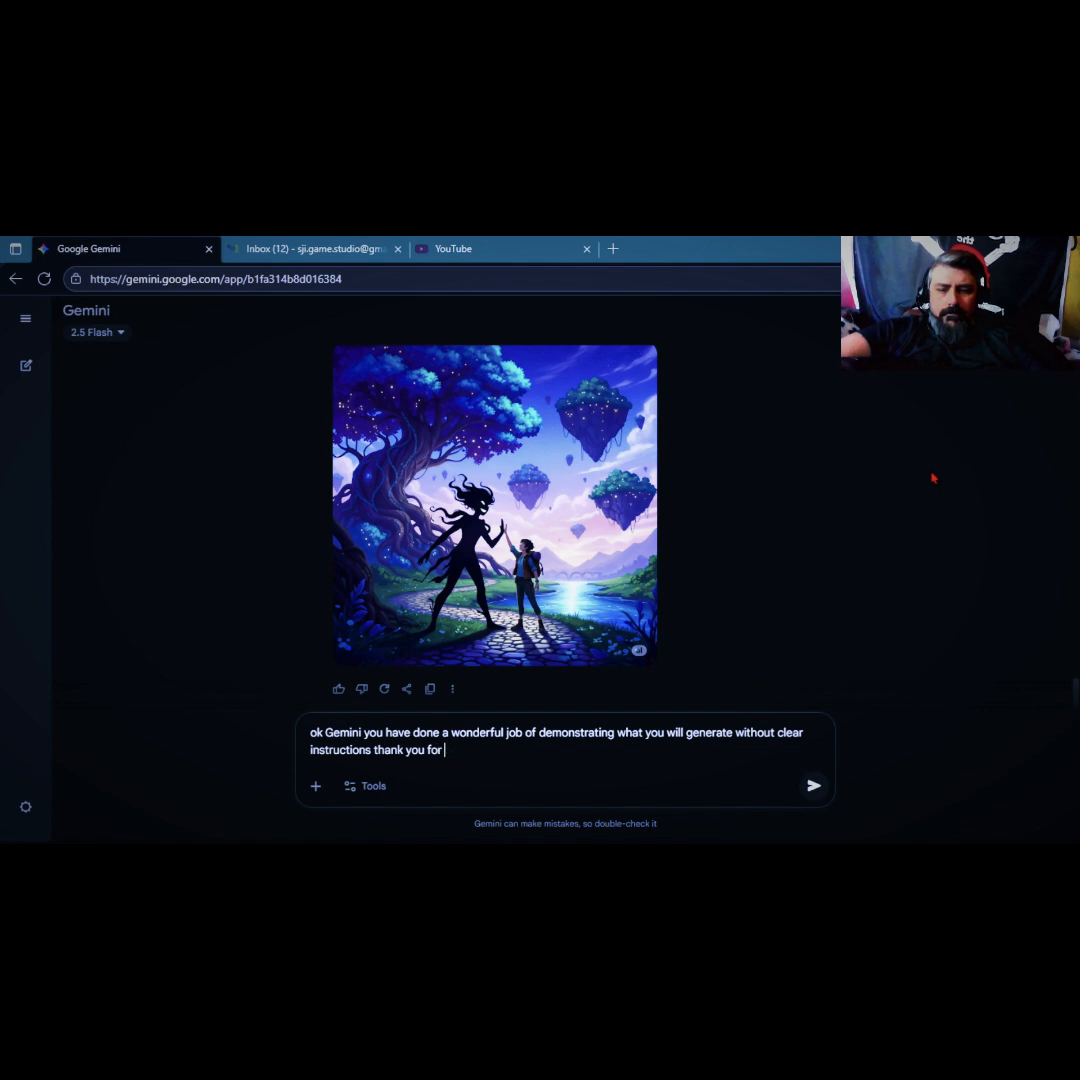
type("that")
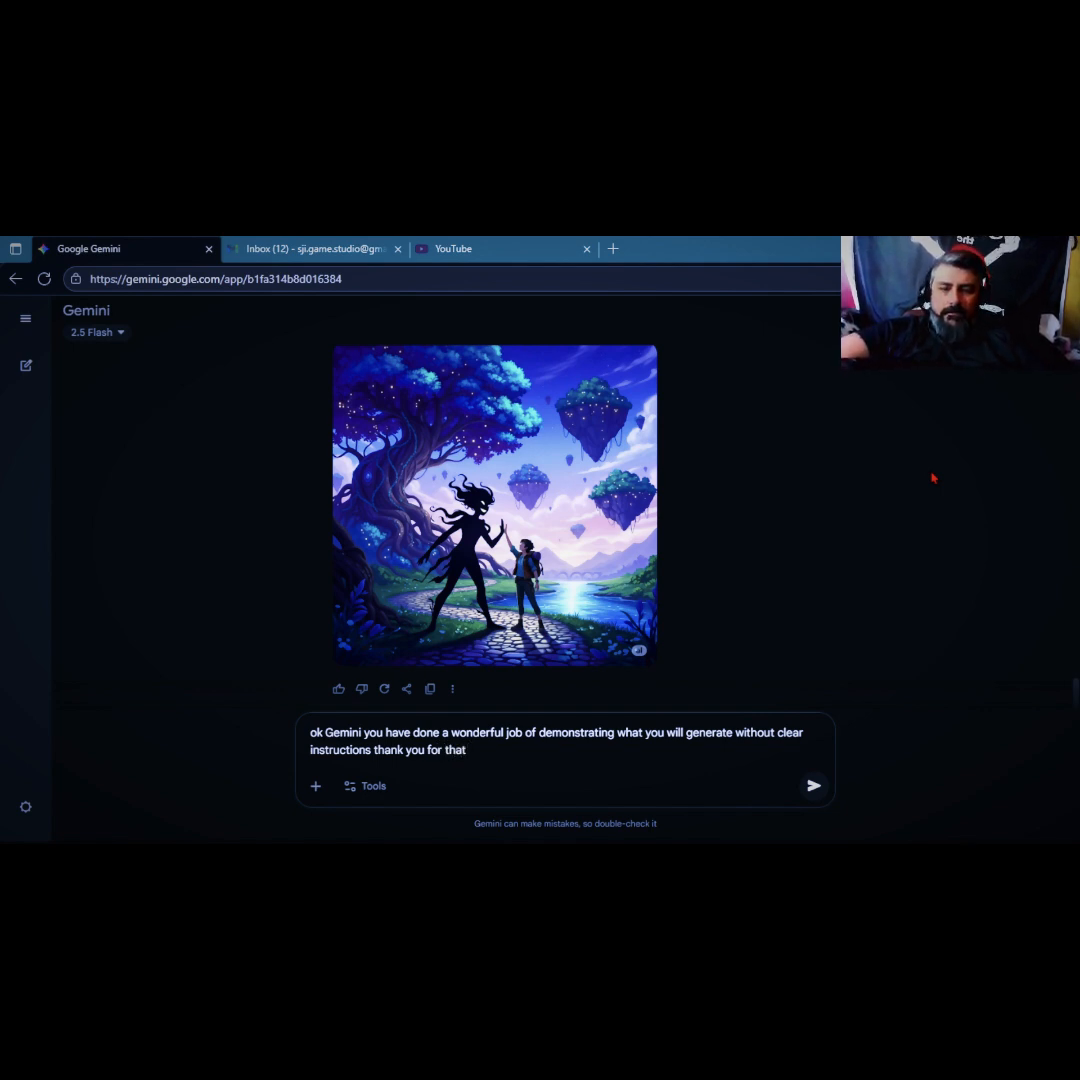
type(" we are")
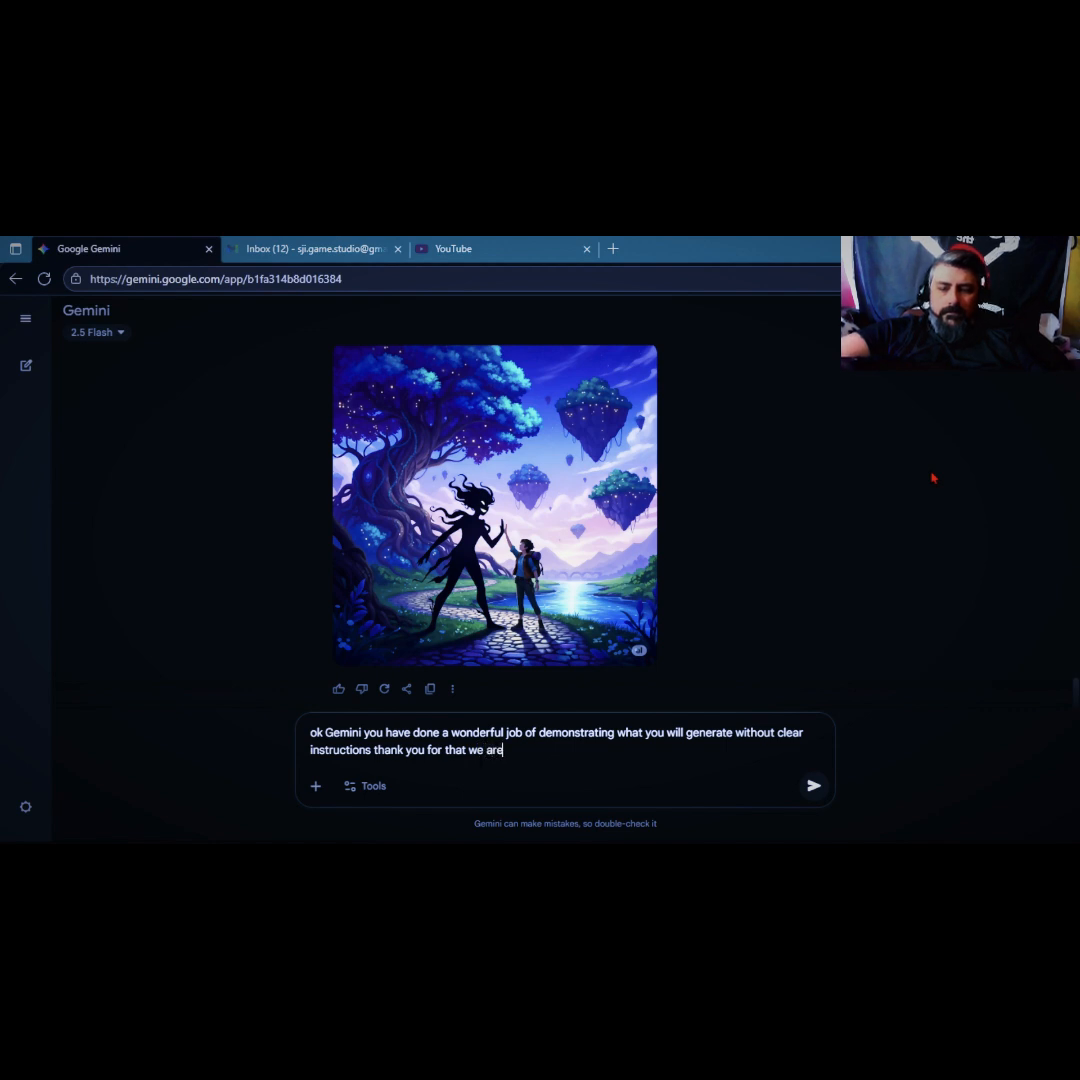
type(" now go")
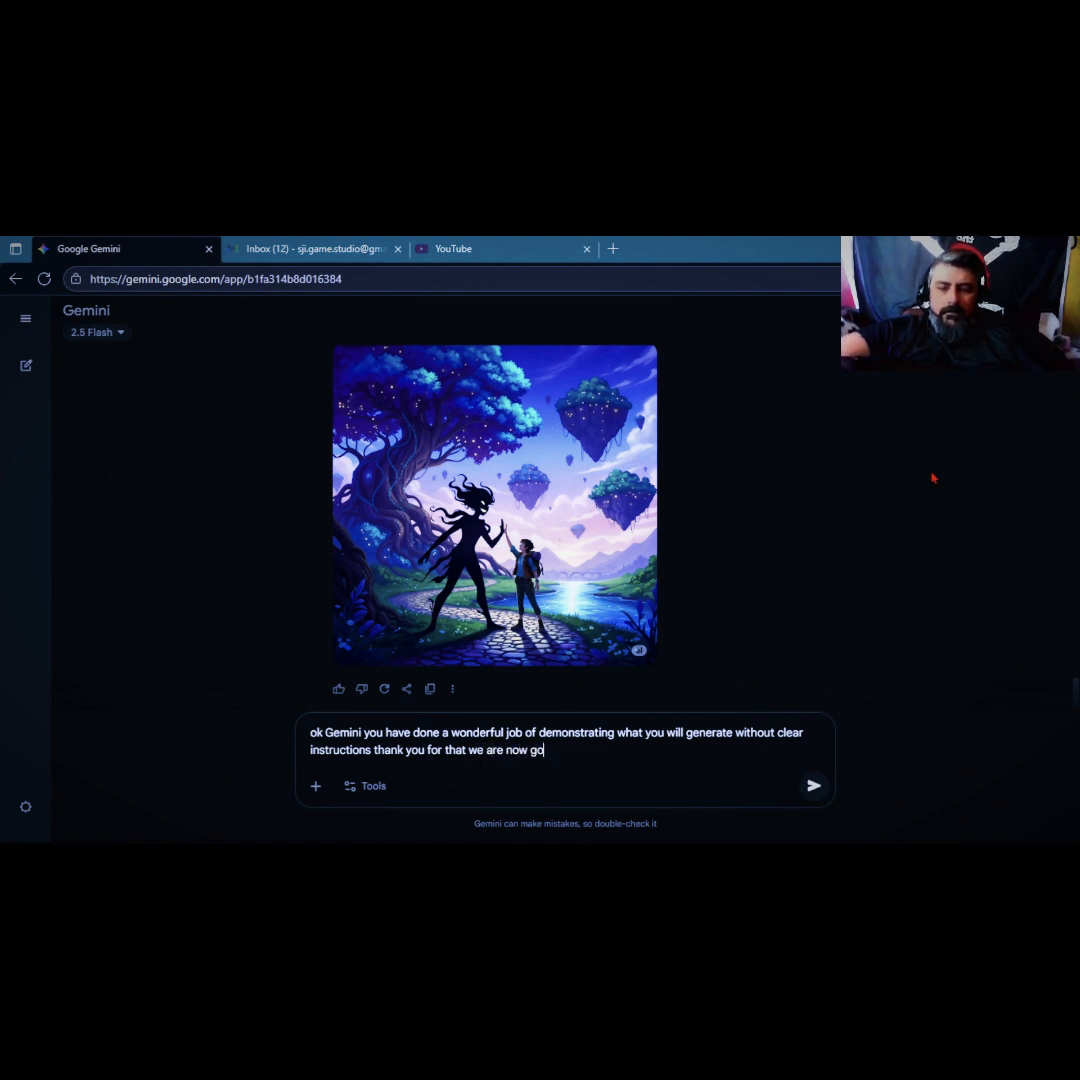
type("ing to try")
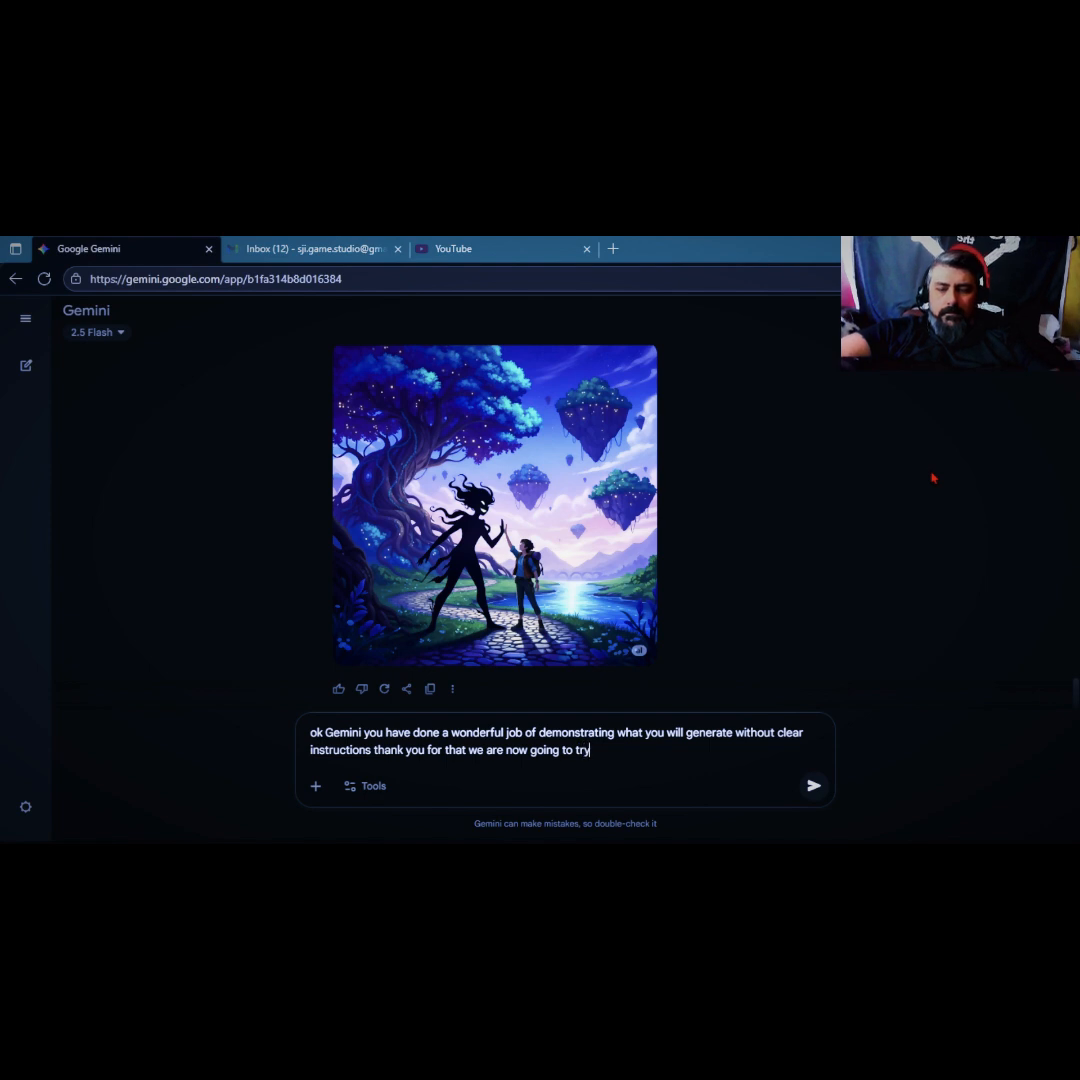
type(" again")
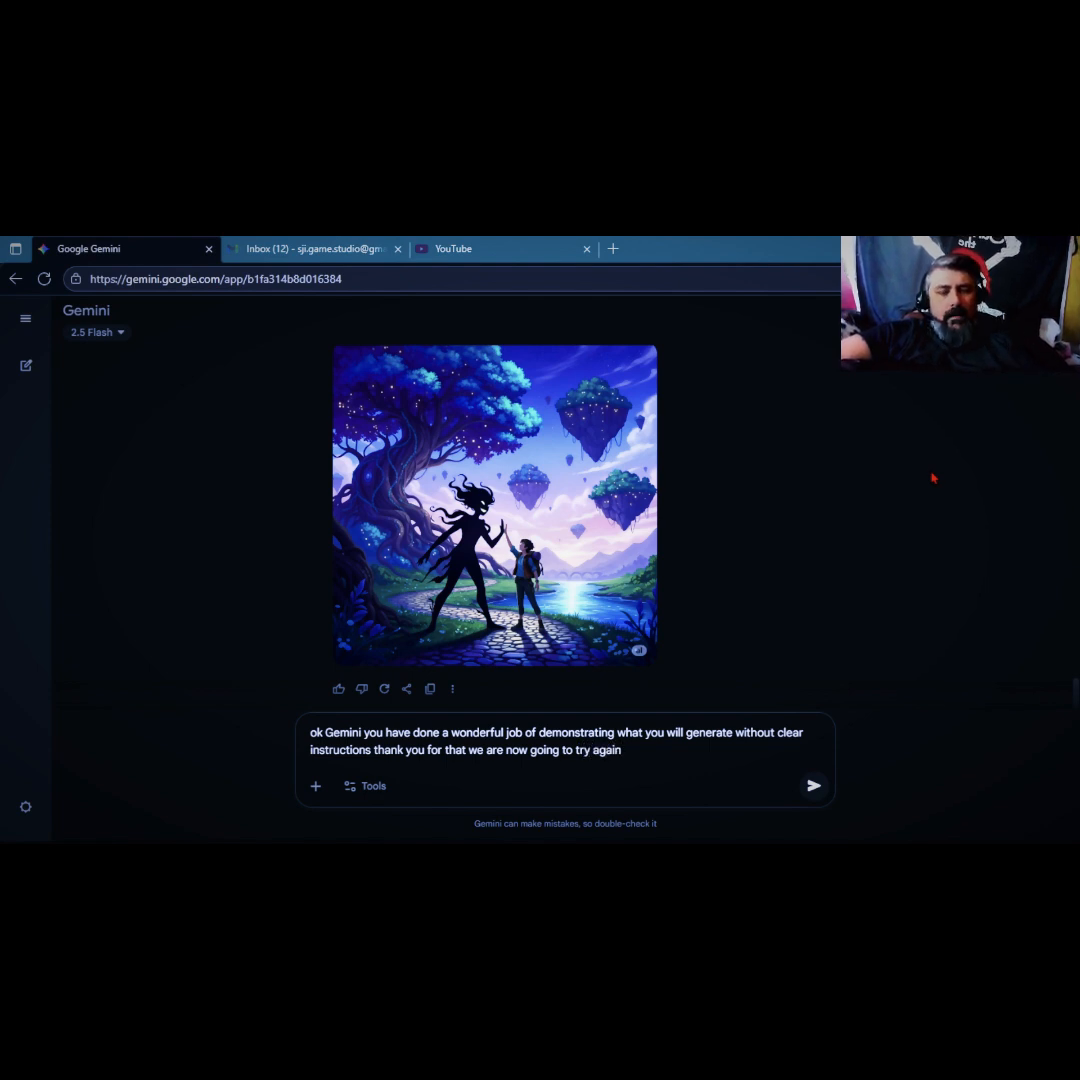
key("Return")
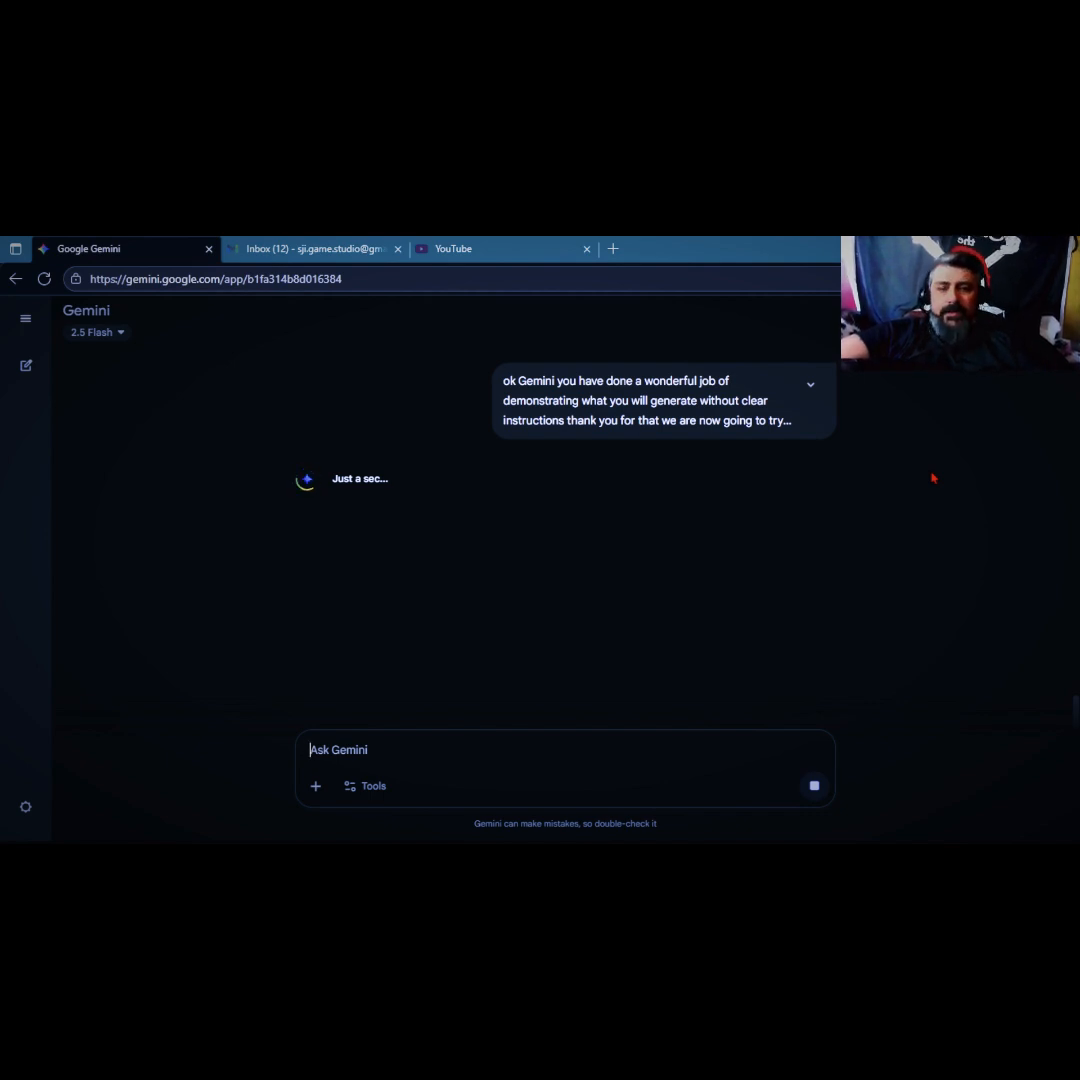
Begin a new message describing the desired artwork with "I would like to see a masic regular guy".
type("I")
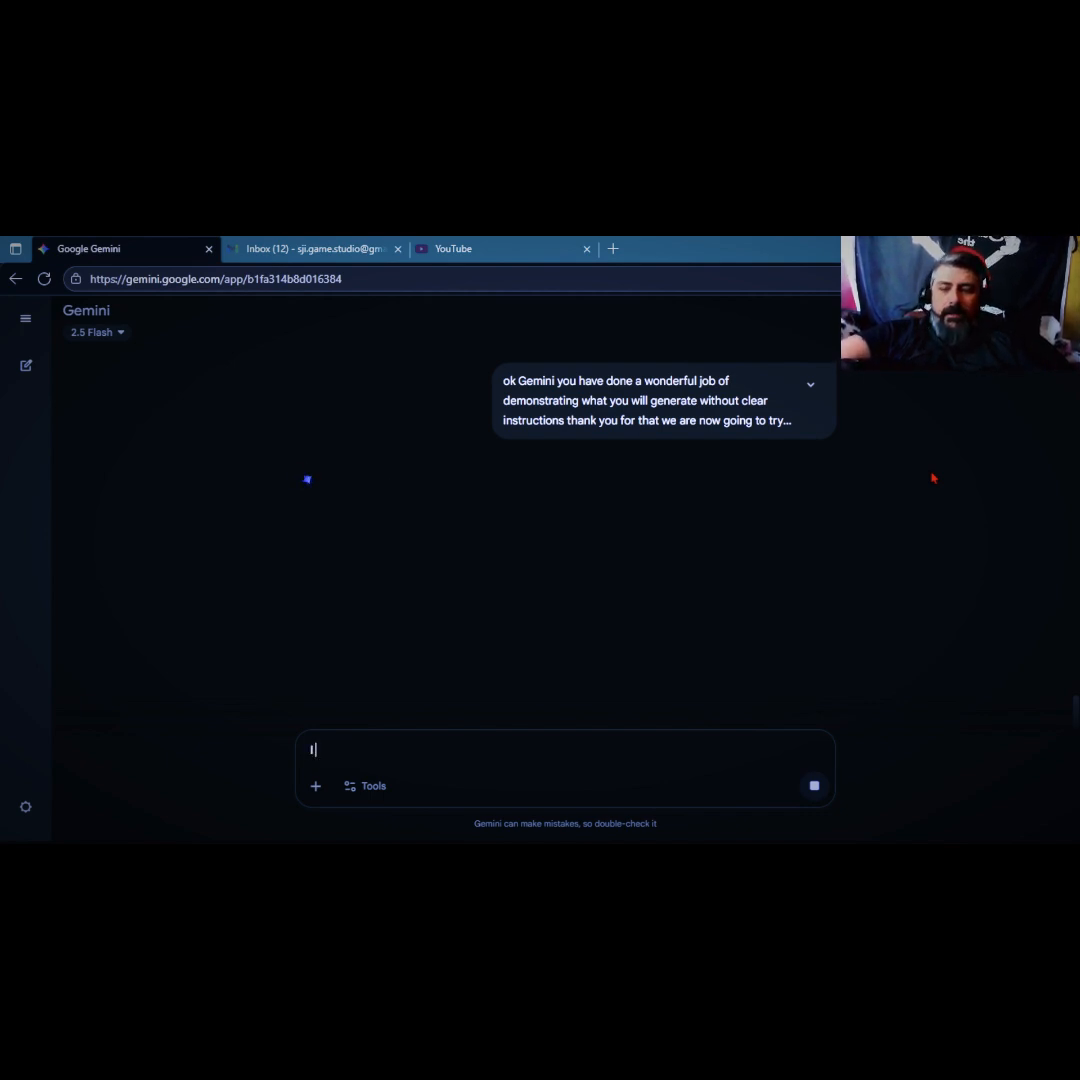
type(" would")
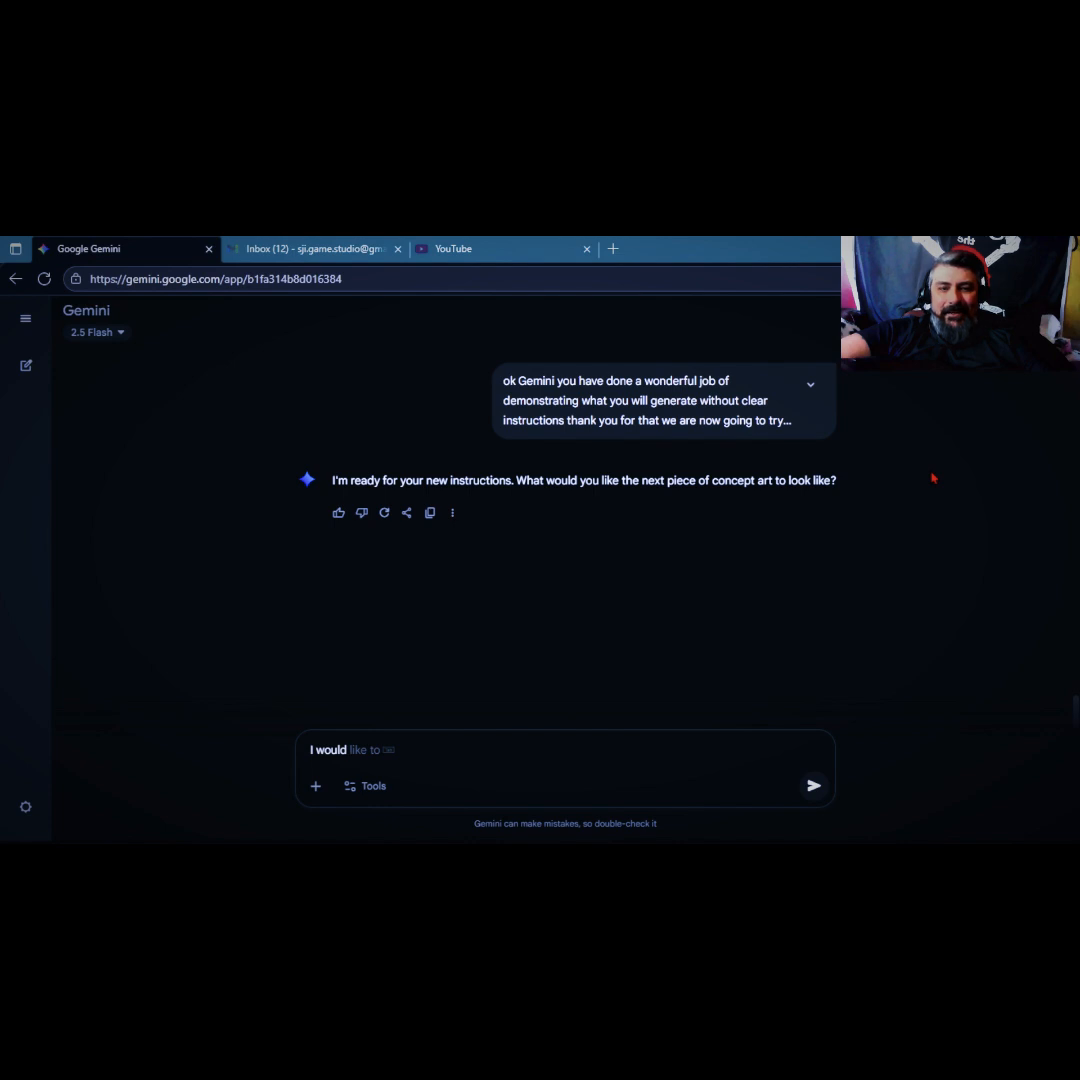
type("like to ")
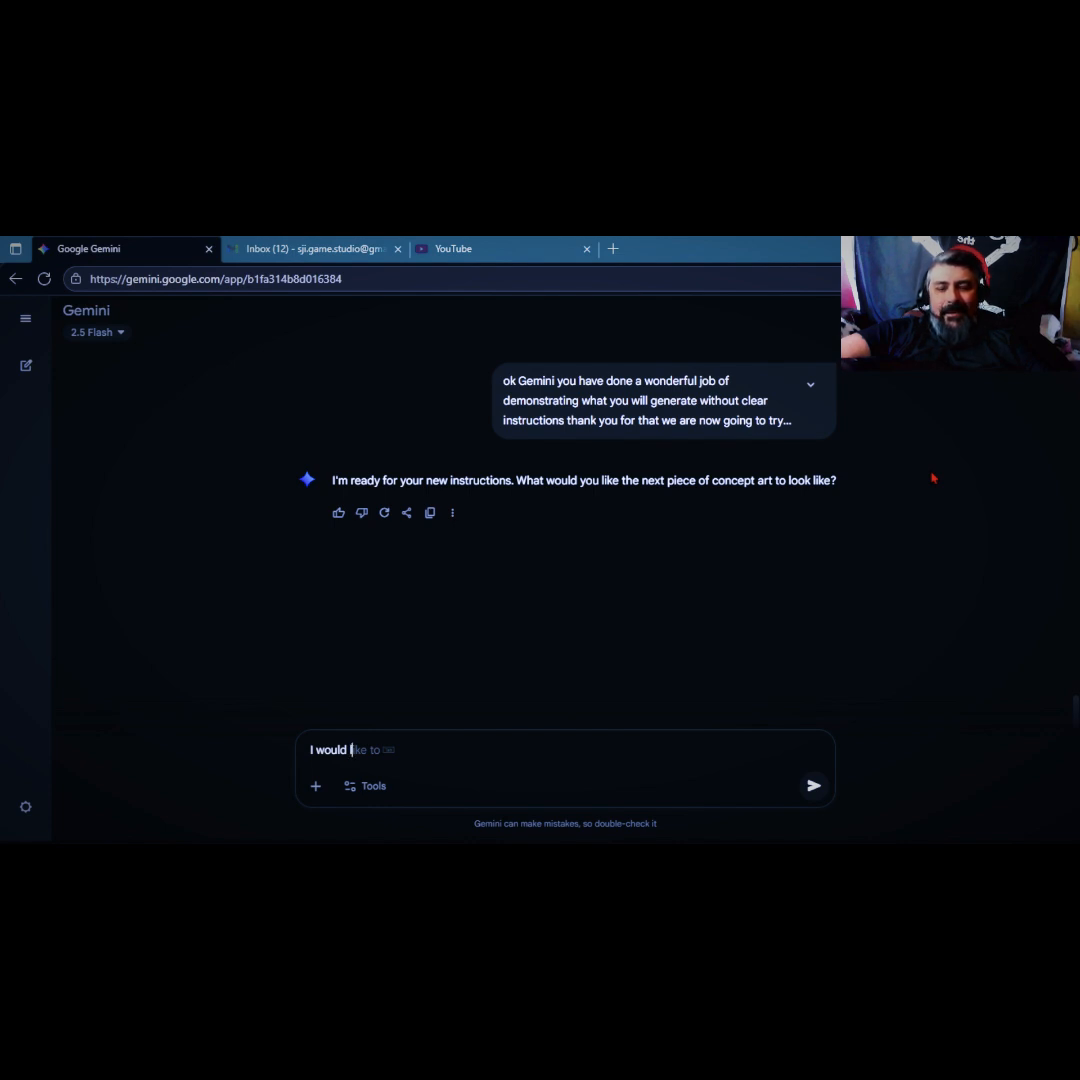
type("see ")
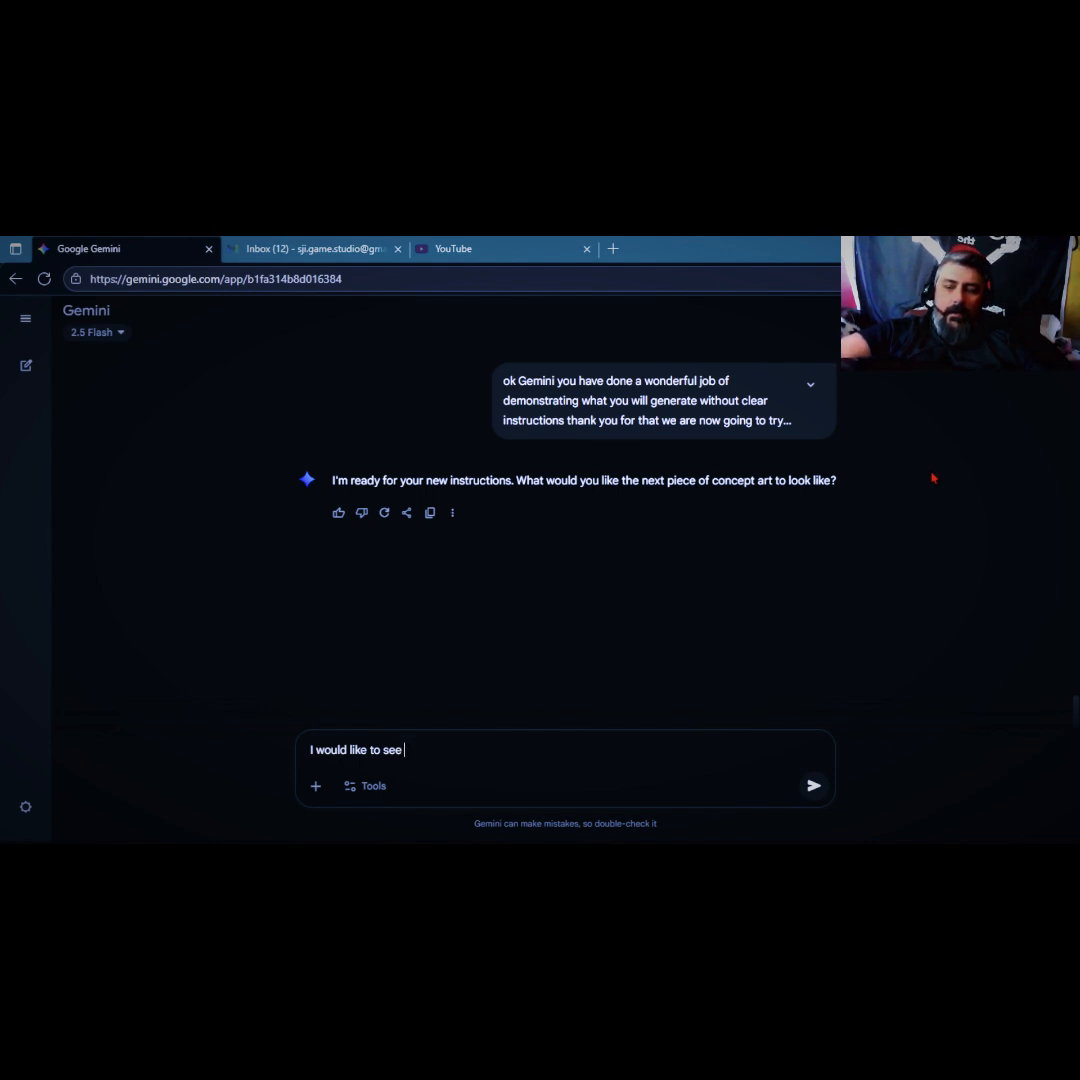
type("a")
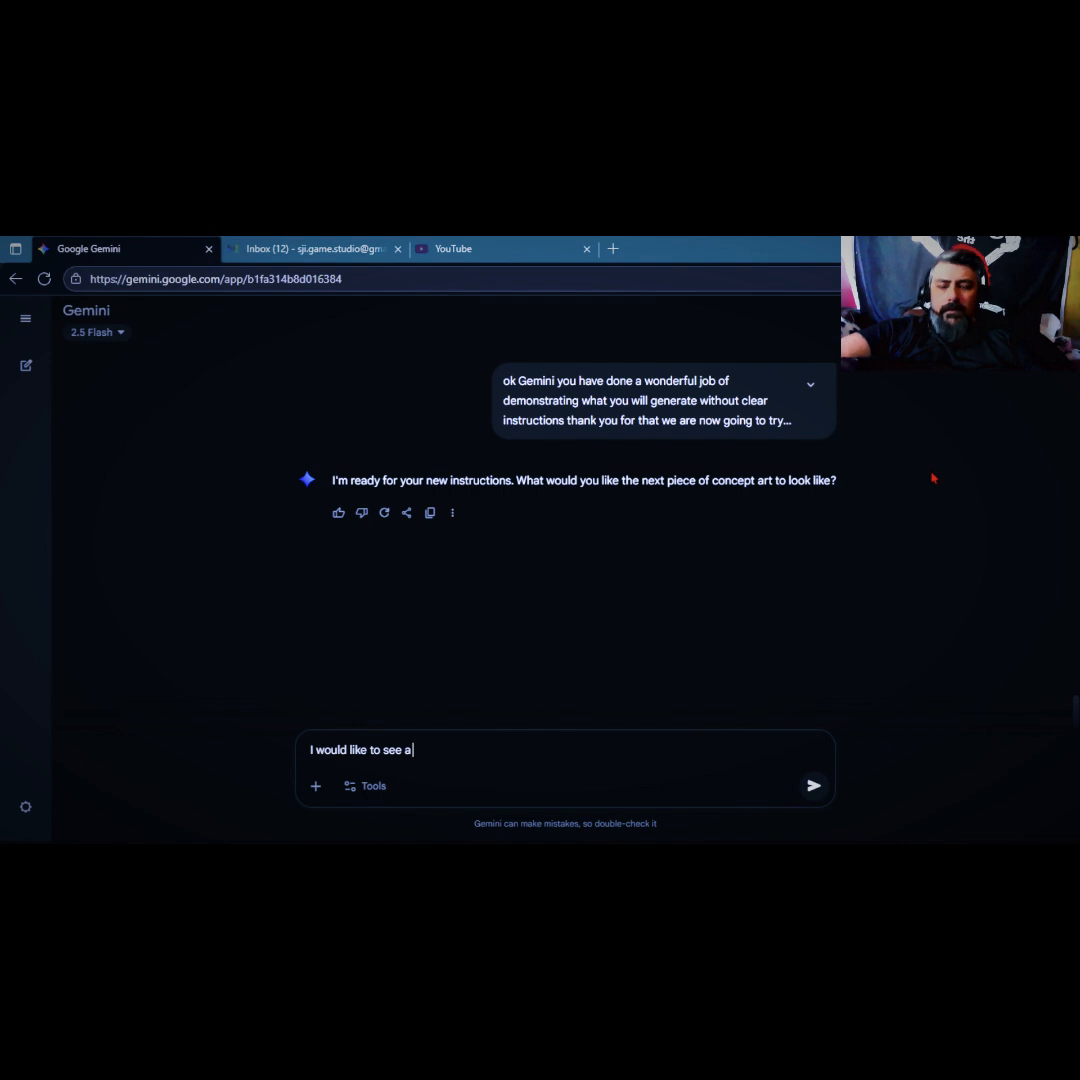
type("mas")
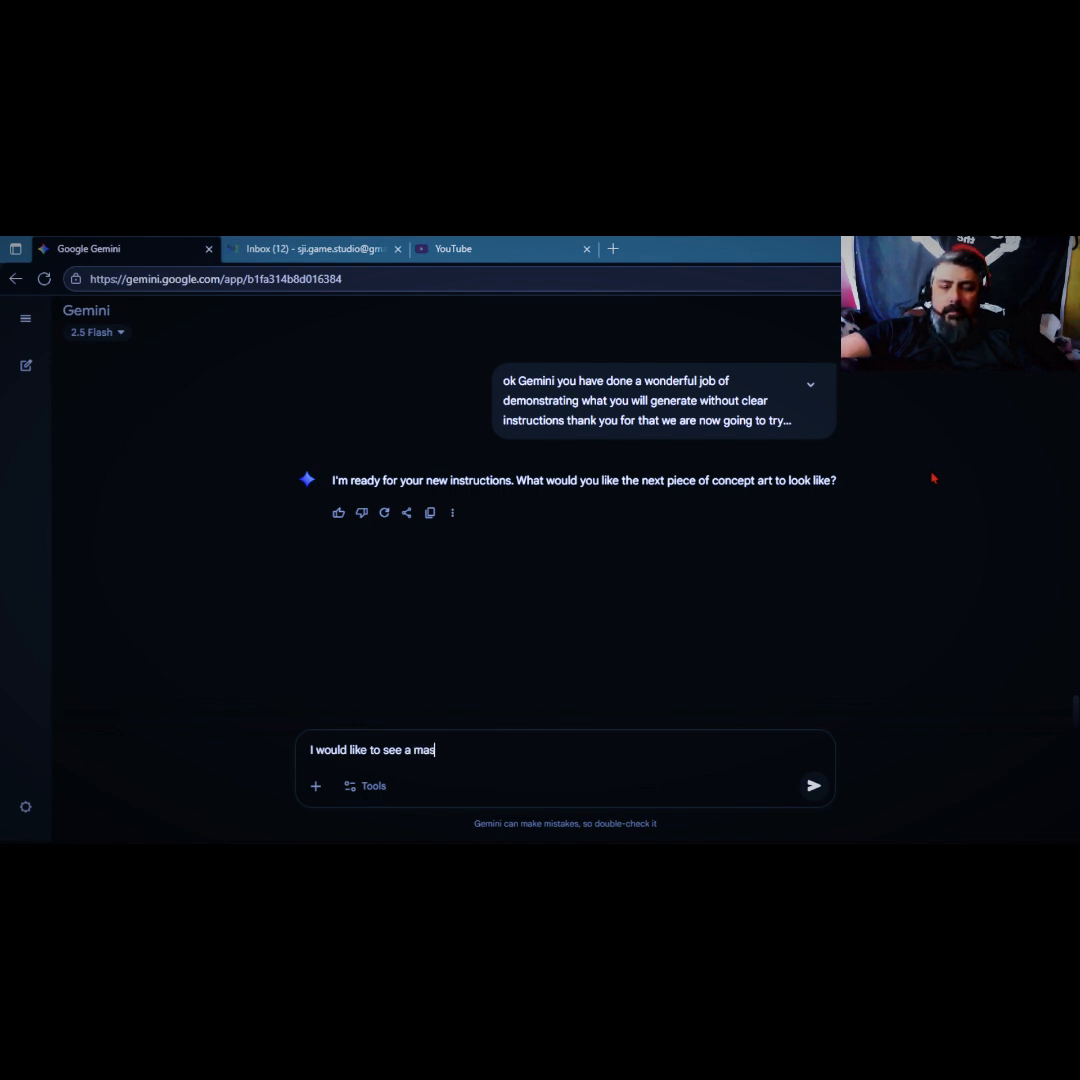
type("ic reg")
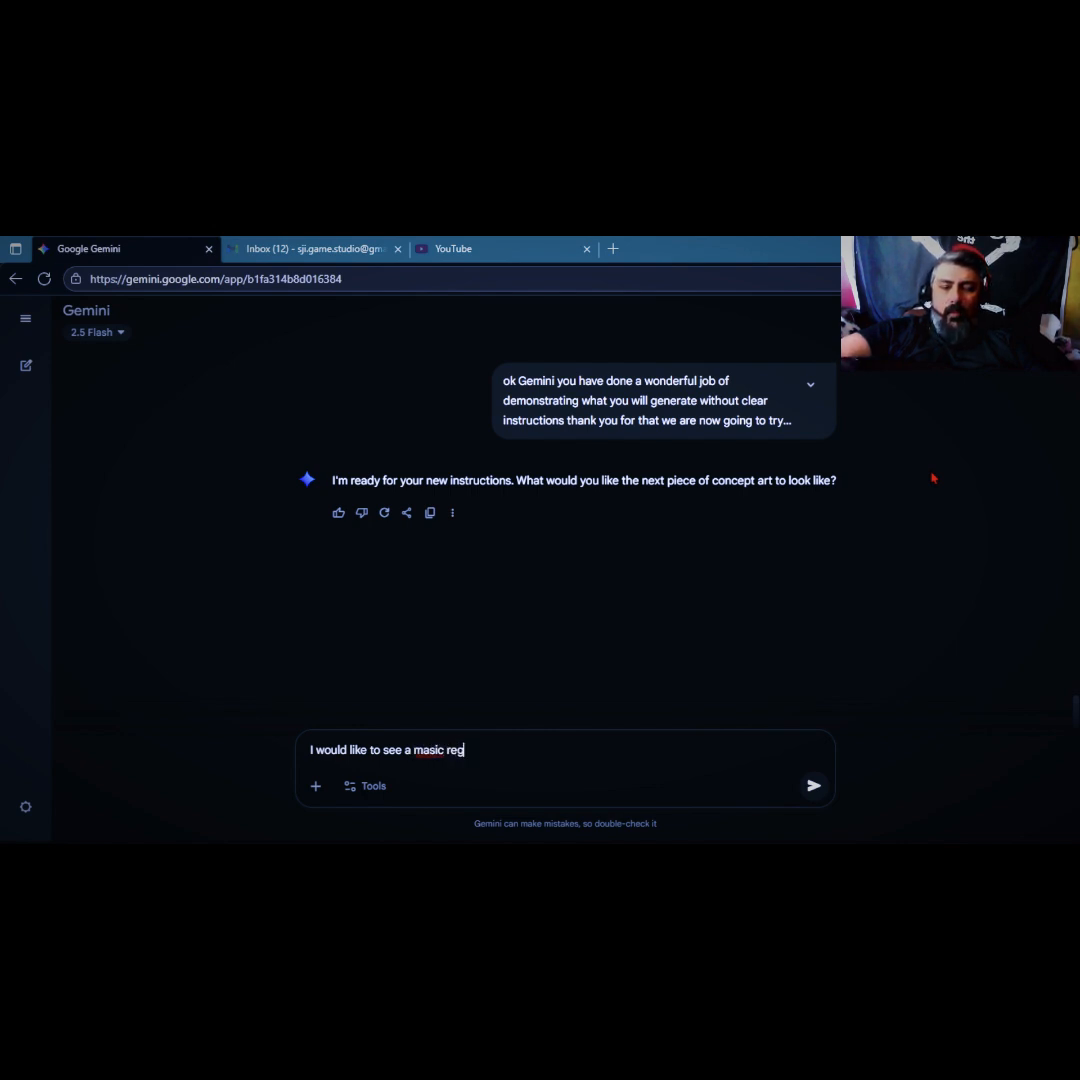
type("ular ")
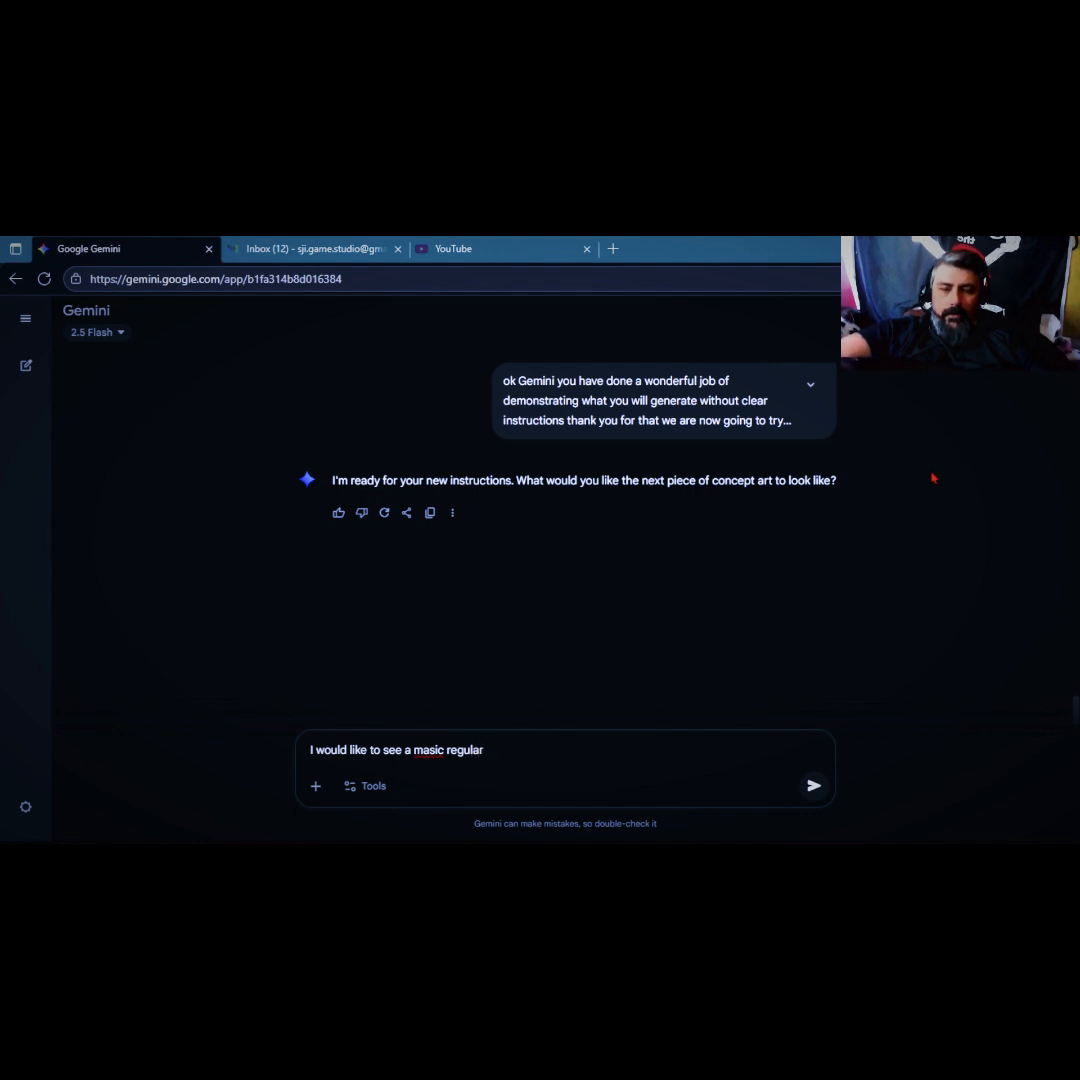
type("guy ")
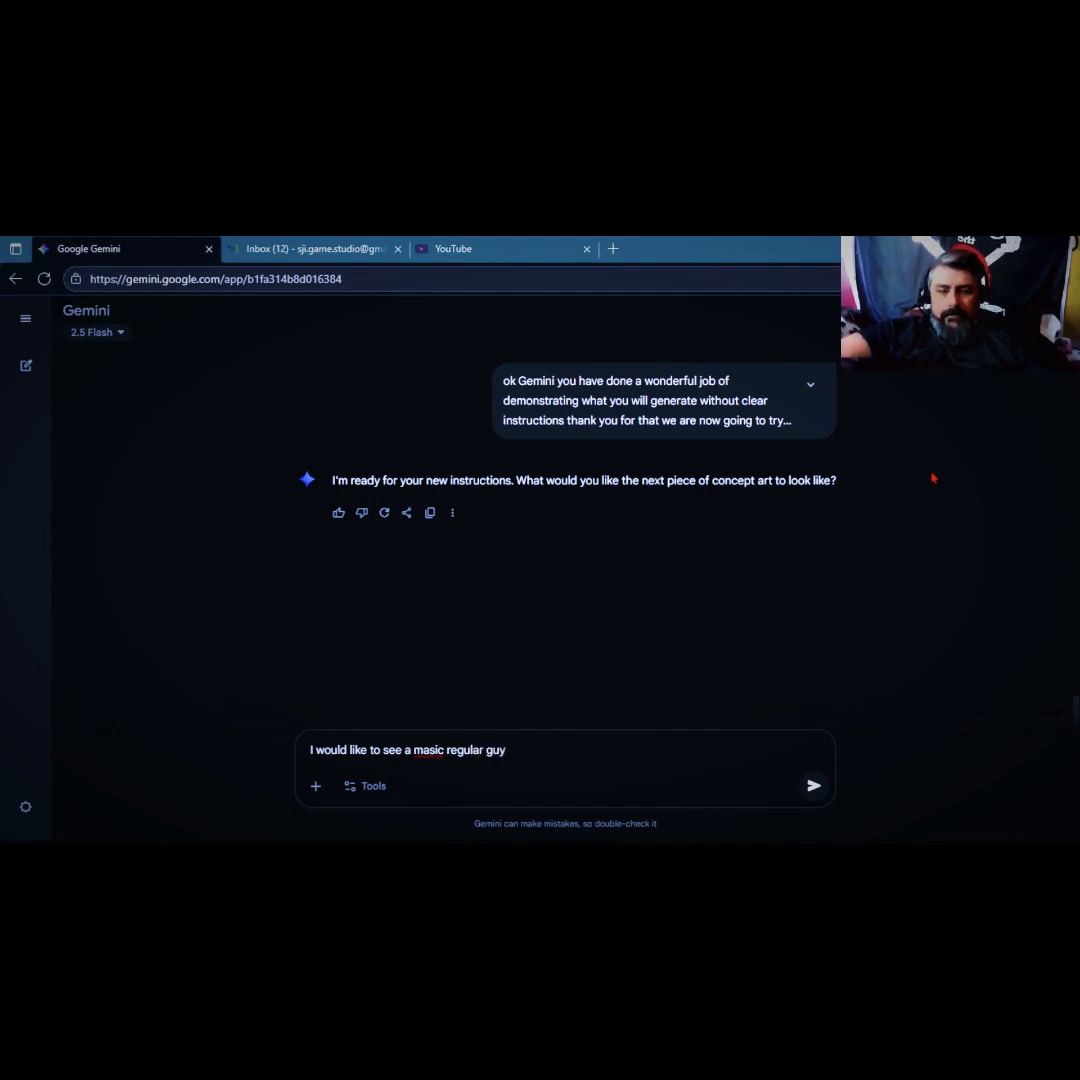
Continue the message with the character's clothing: "in a white T shirt some blue jeans and".
type("in a whit")
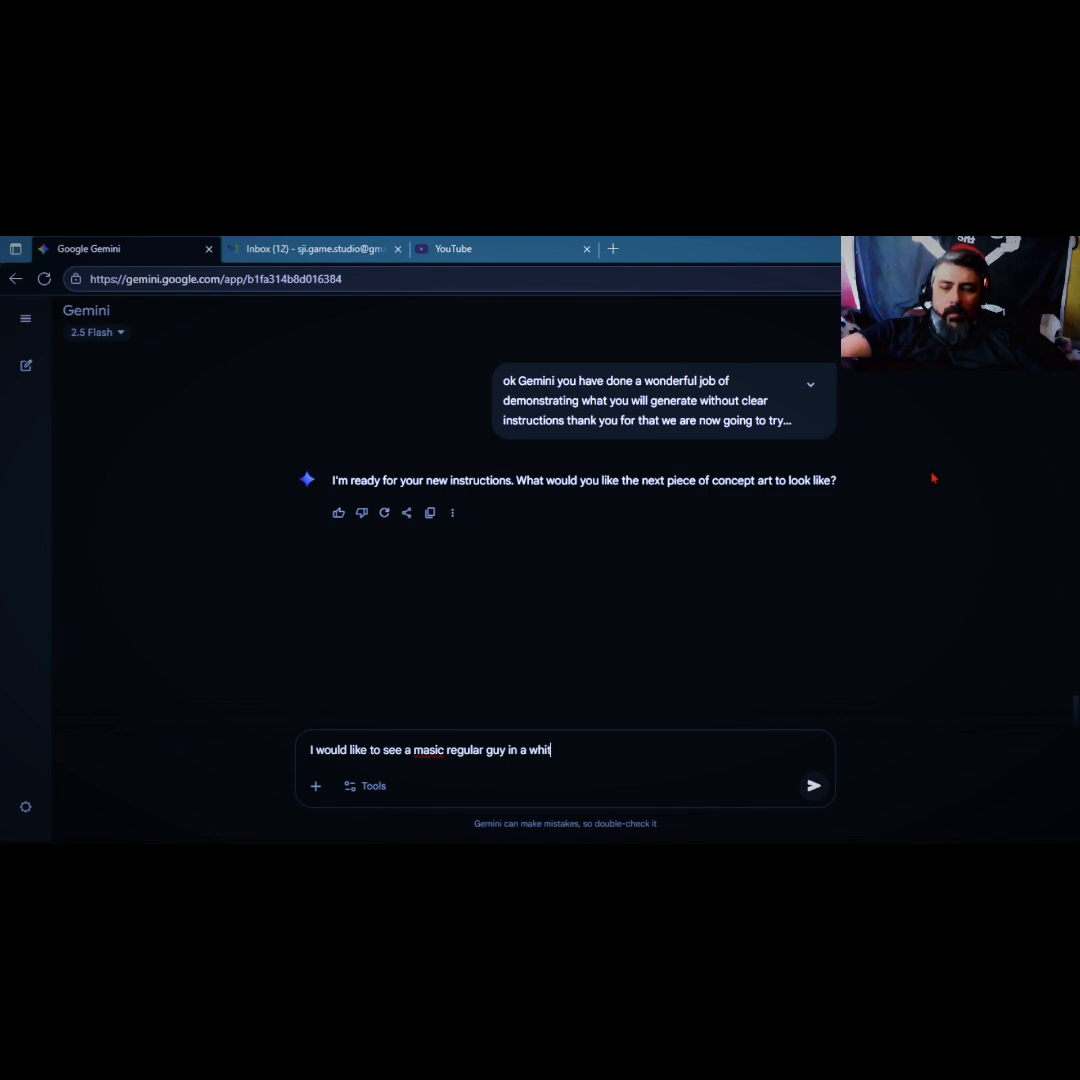
type("e ")
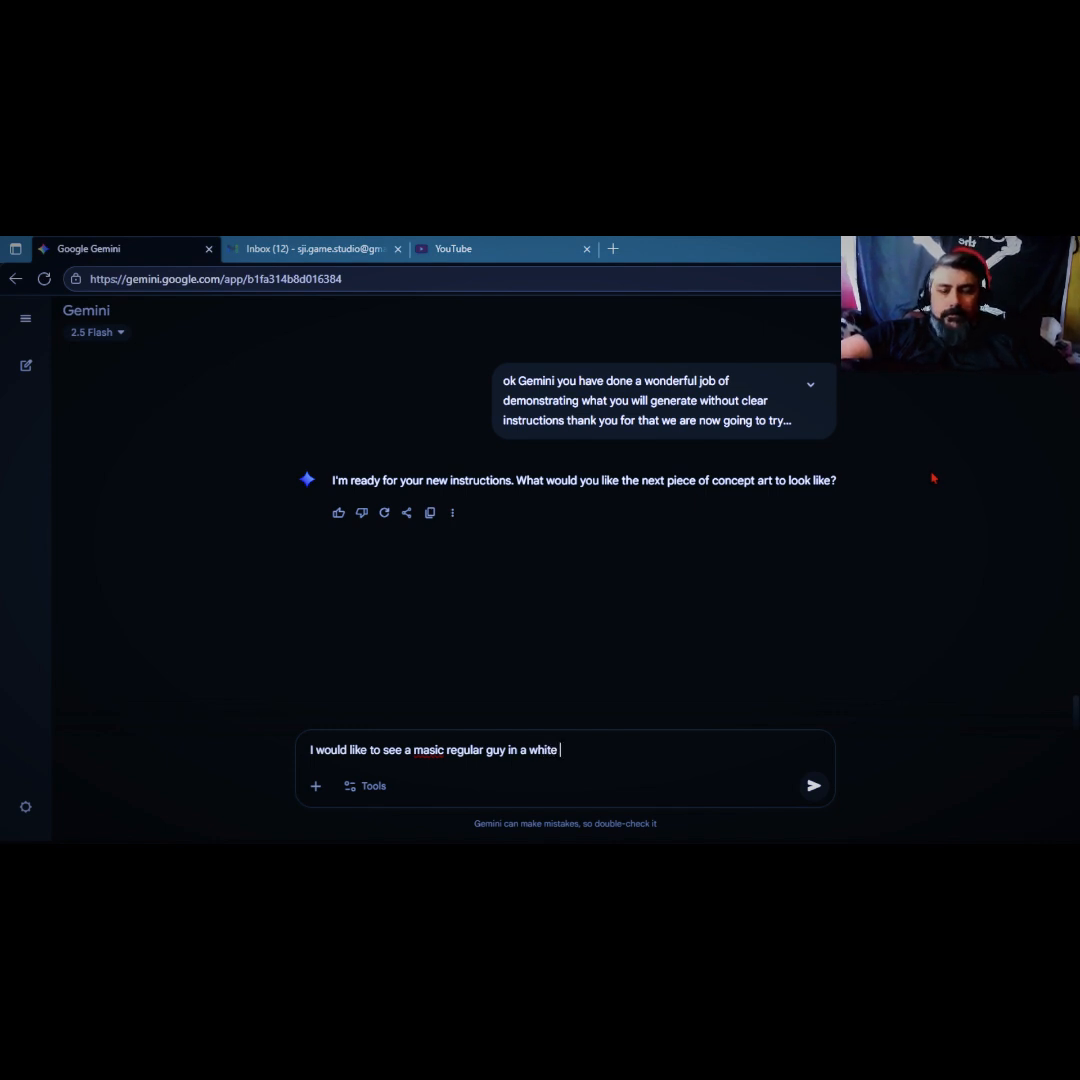
type("T")
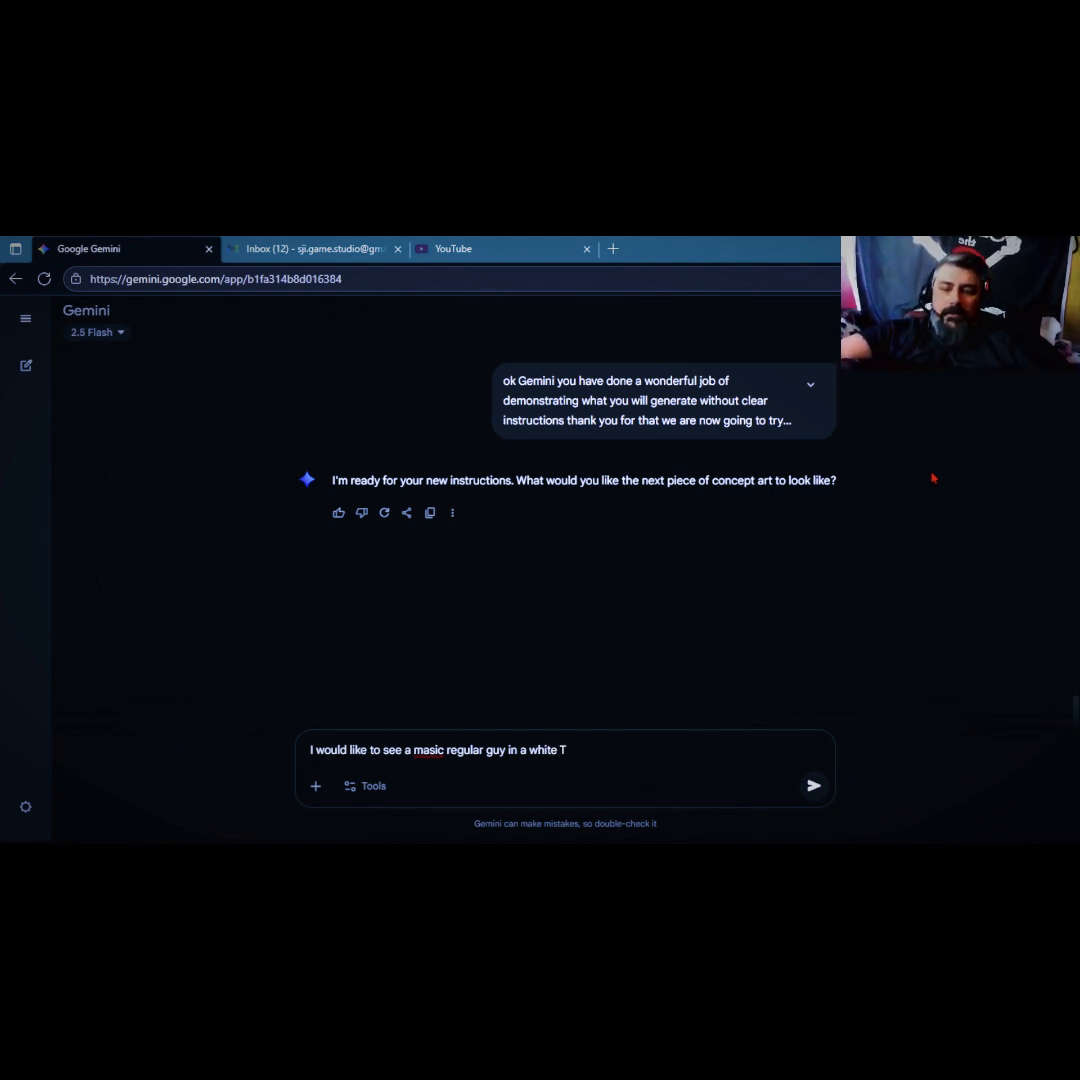
type(" shirt s")
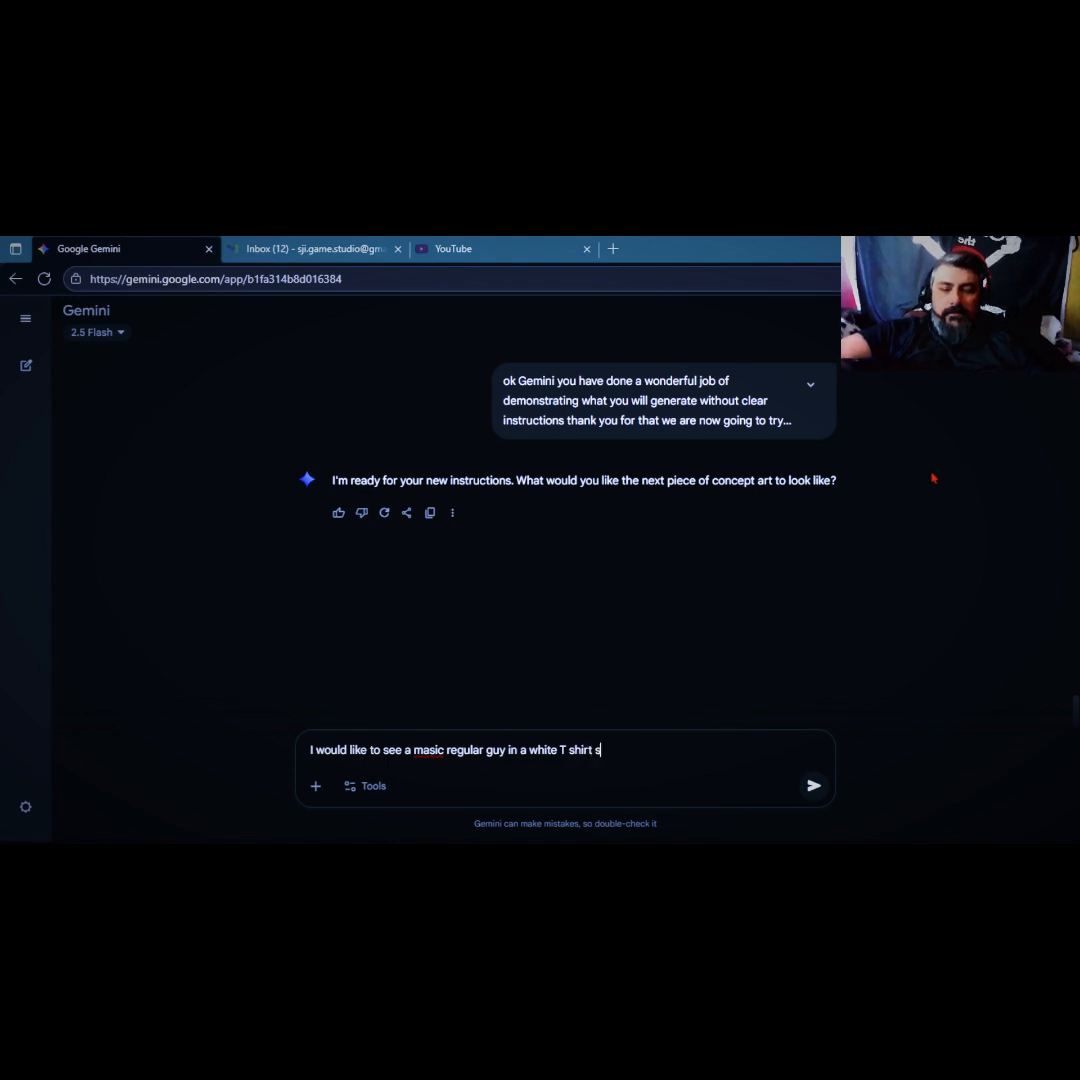
type("ome blue ")
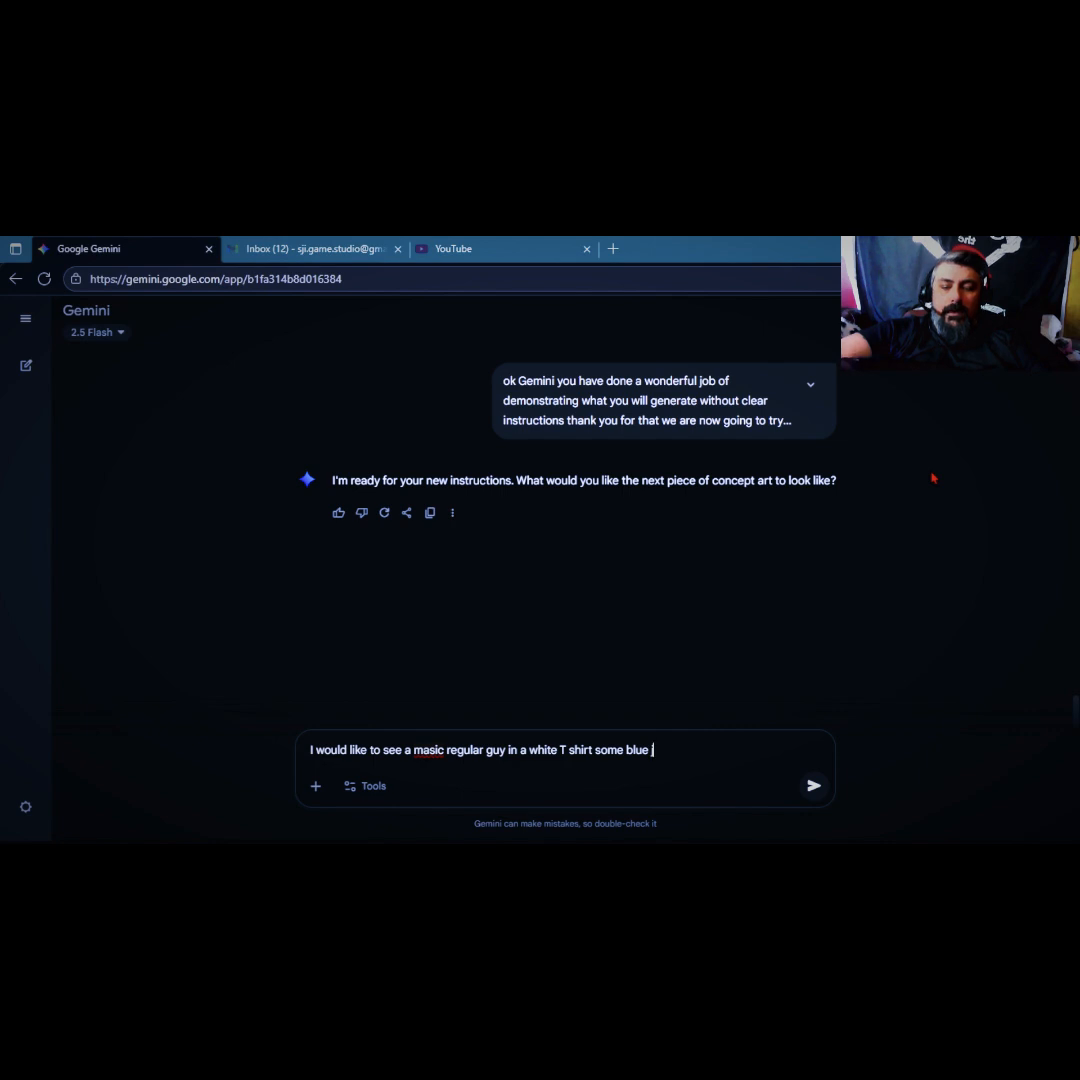
type("jeans and")
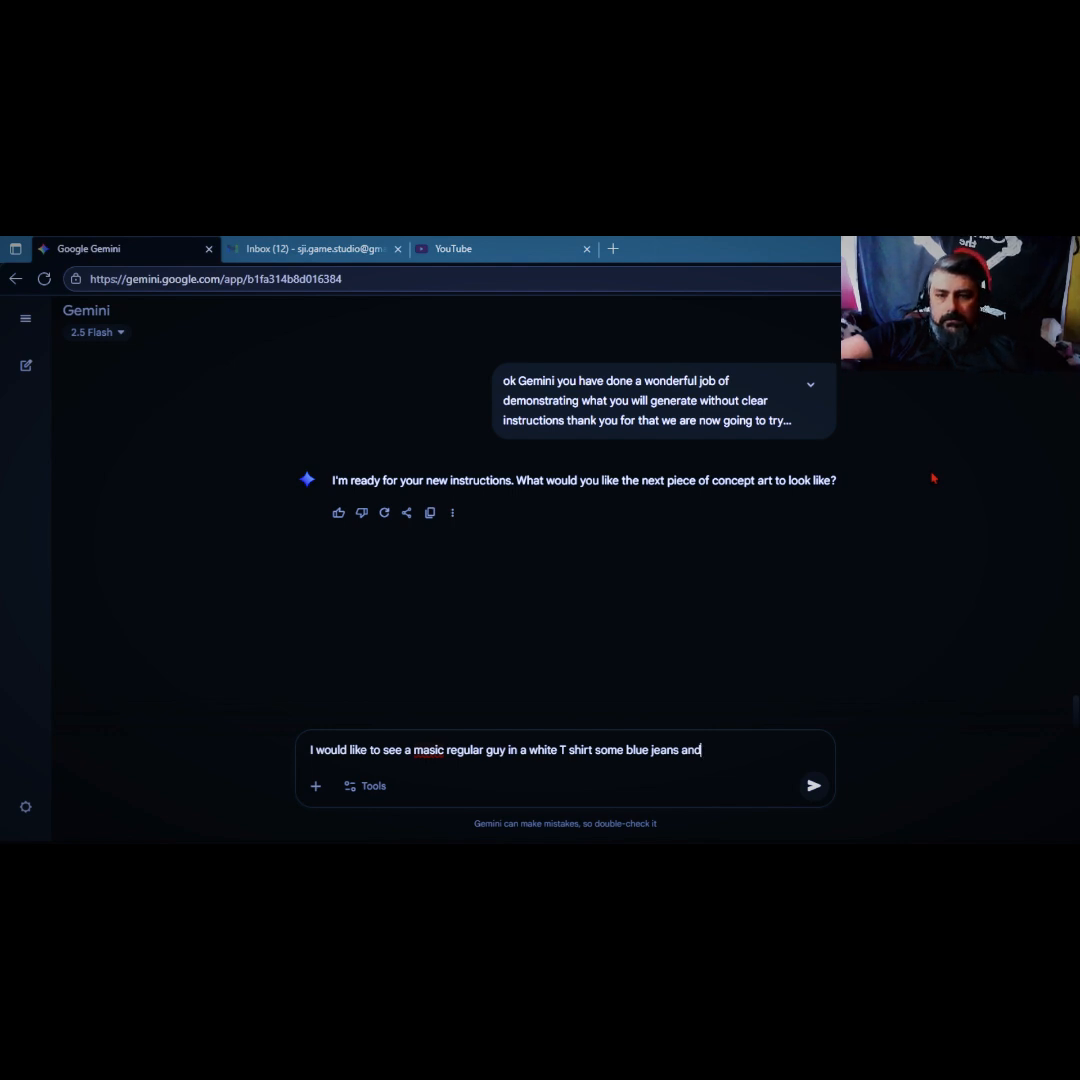
Correct the misspelled word before "regular guy" to "basic" and return to the end of the message.
key("Left")
key("Left")
key("Left")
key("Left")
key("Left")
key("Left")
key("Left")
key("Left")
key("Left")
key("Left")
key("Left")
key("Left")
key("Left")
key("Left")
key("Left")
key("Left")
key("Left")
key("Left")
key("Left")
key("Left")
key("Left")
key("Left")
key("Left")
key("Left")
key("Left")
key("Left")
key("Left")
key("Left")
key("Left")
key("Left")
key("Left")
key("Left")
key("Left")
key("Left")
key("Left")
key("Left")
key("Left")
key("Left")
key("Left")
key("Left")
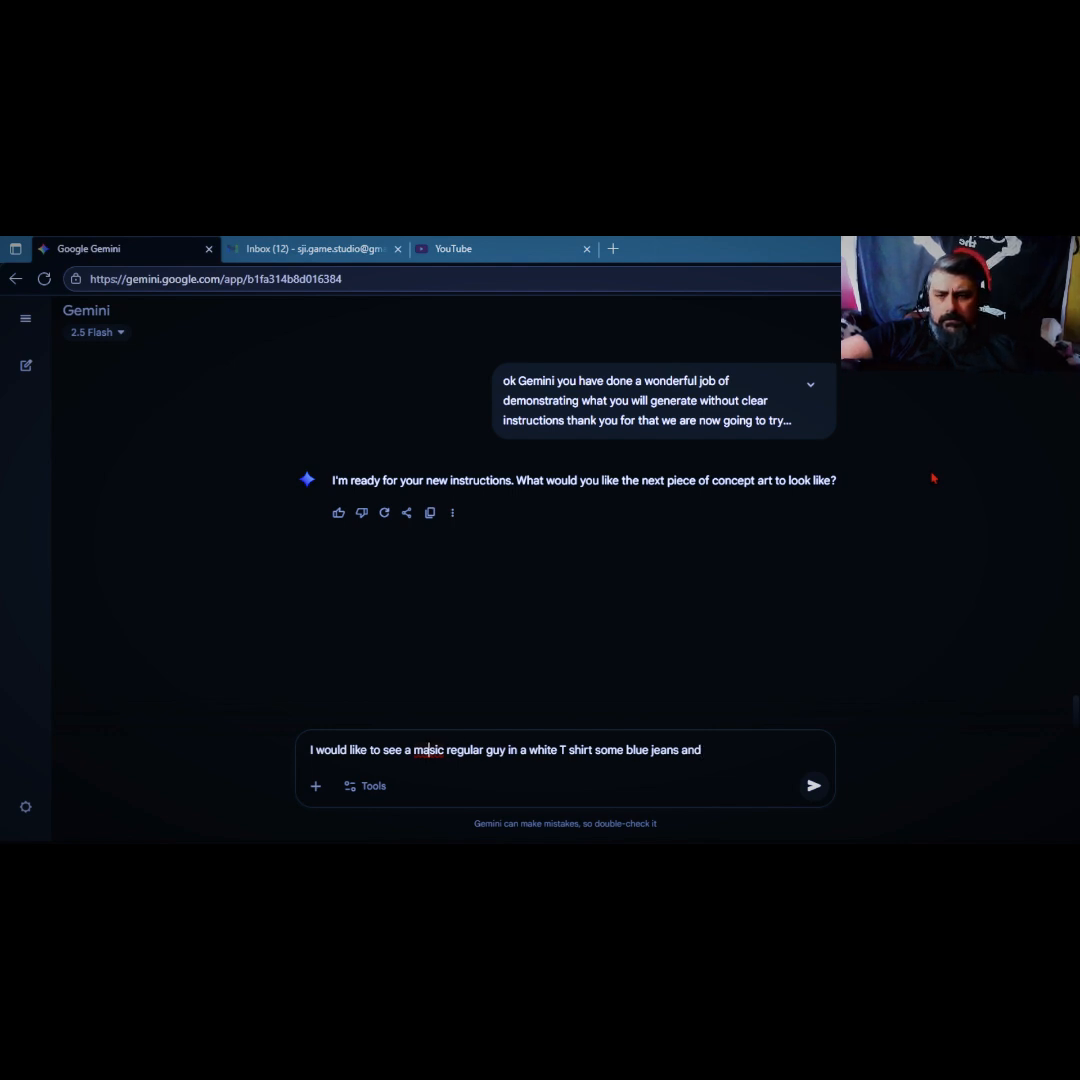
key("BackSpace")
type("b")
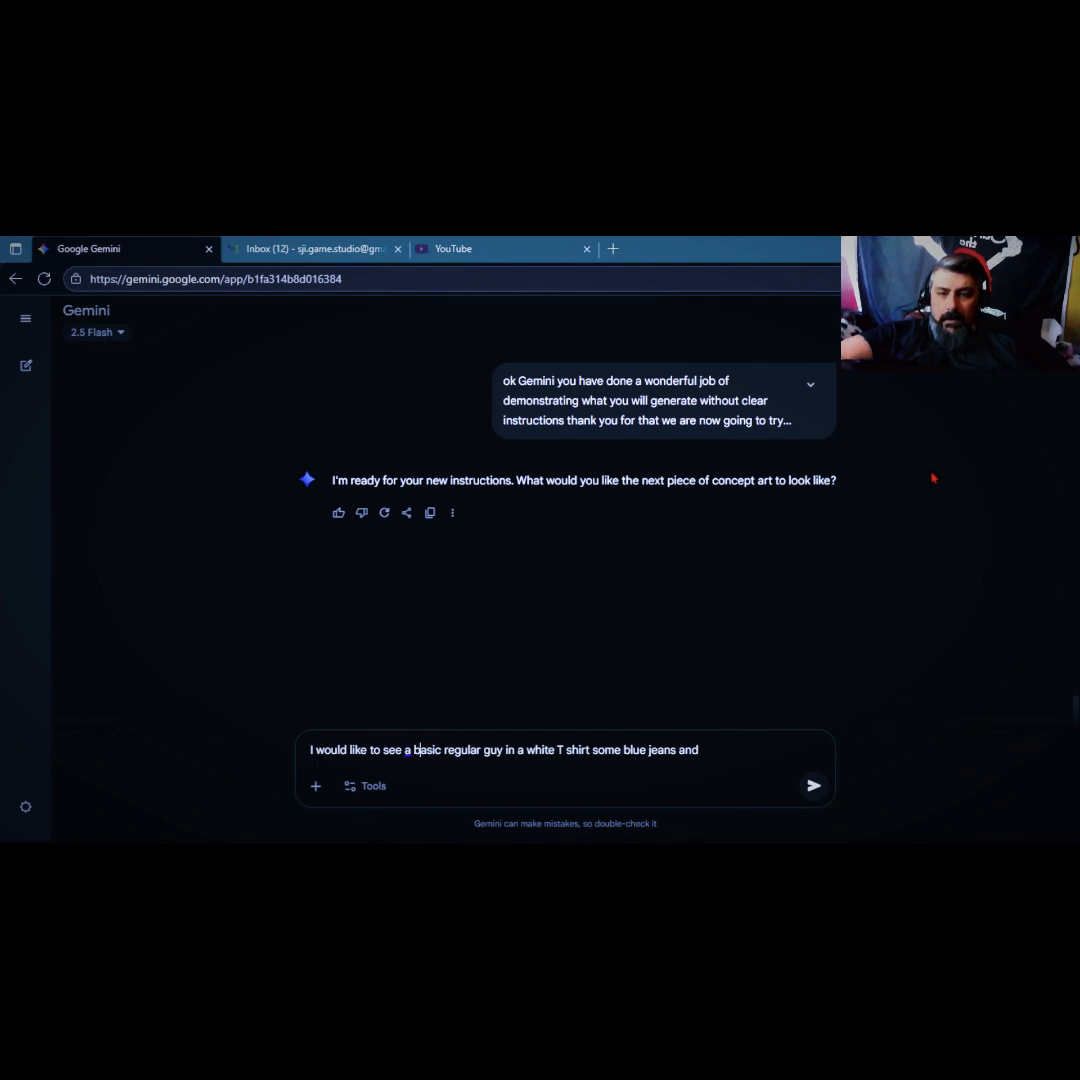
key("Right")
key("Right")
key("Right")
key("Right")
key("Right")
key("Right")
key("Right")
key("Right")
key("Right")
key("Right")
key("Right")
key("Right")
key("Right")
key("Right")
key("Right")
key("Right")
key("Right")
key("Right")
key("Right")
key("Right")
key("Right")
key("Right")
key("Right")
key("Right")
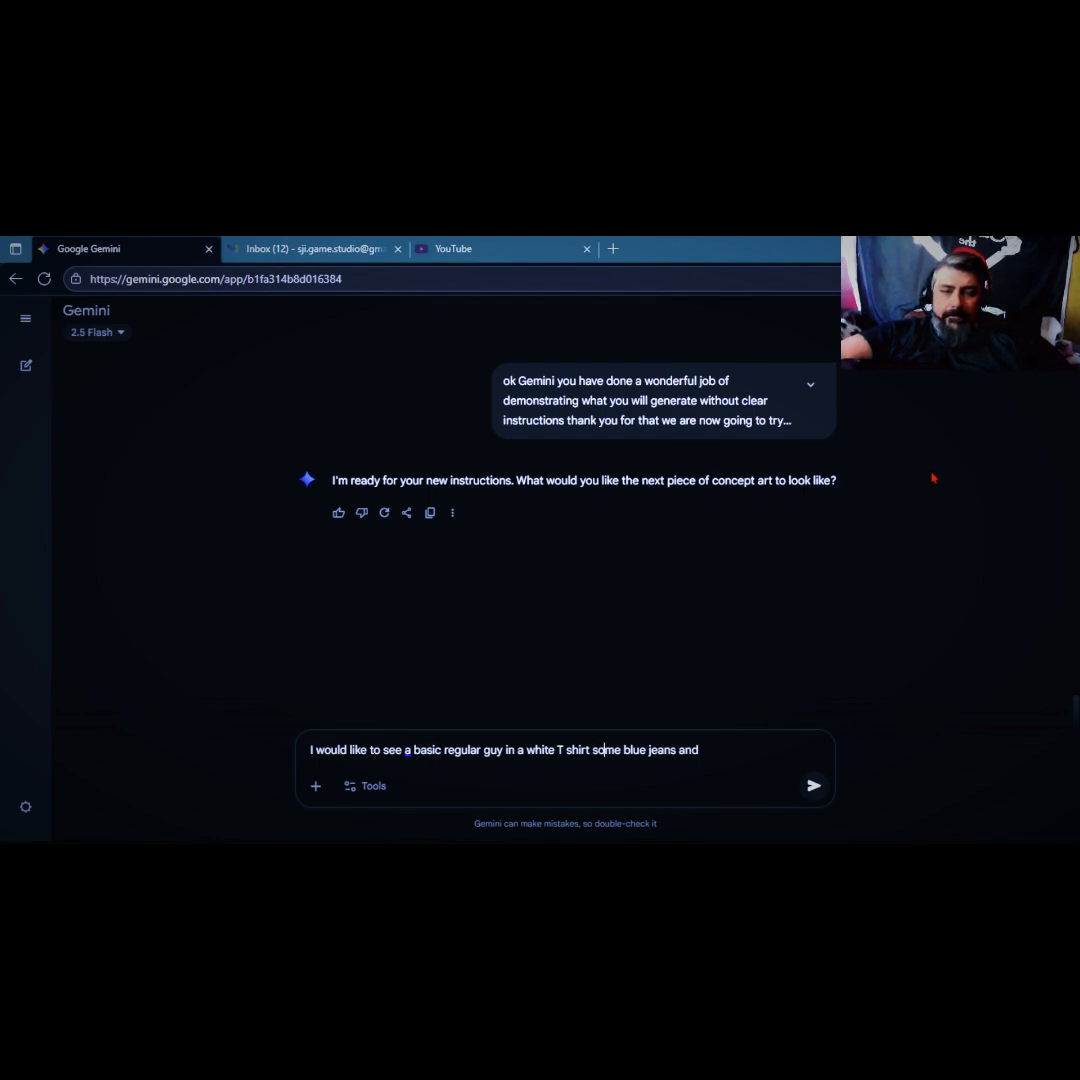
key("Right")
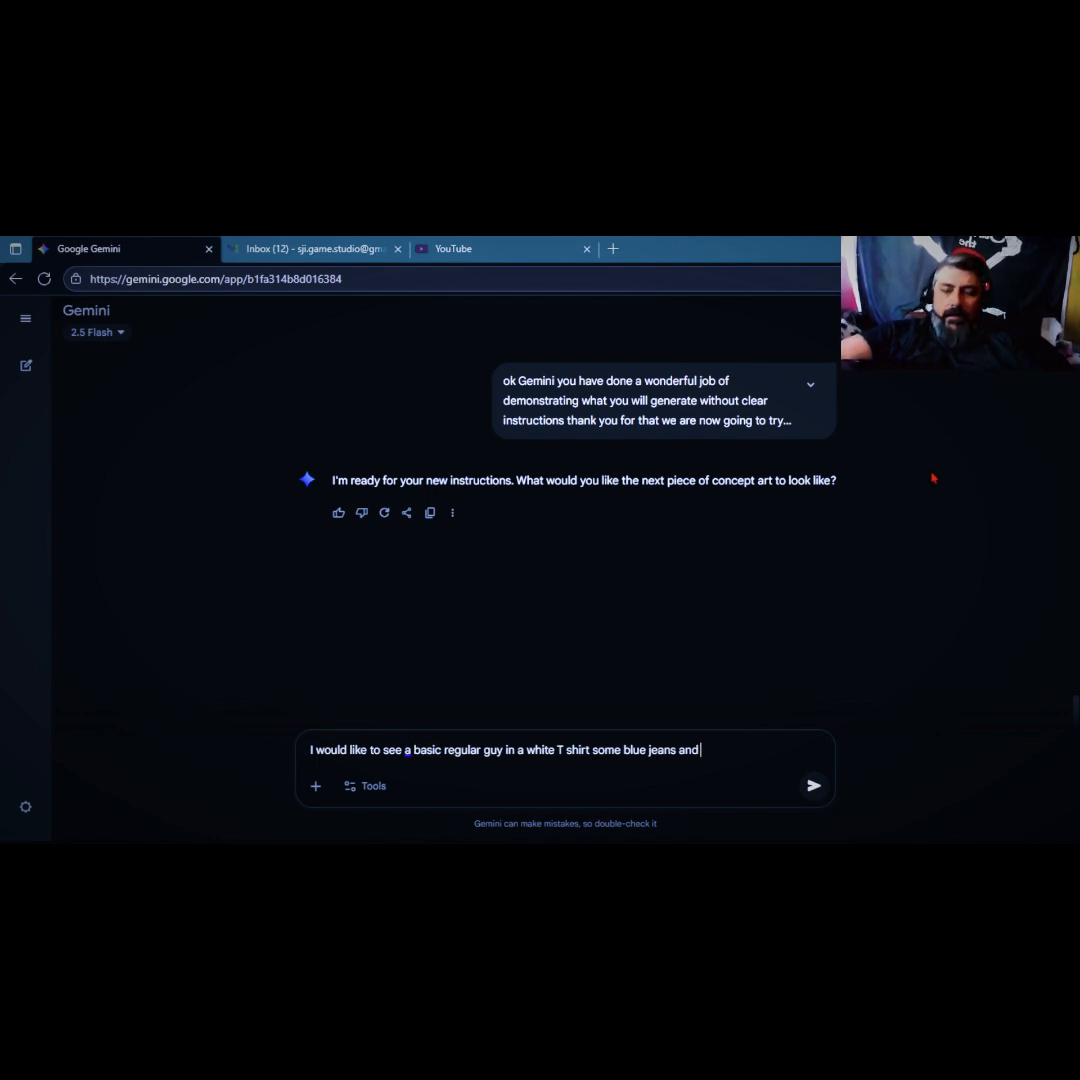
Add the footwear to the character description with "a pair of converse".
type("a ")
type("pai")
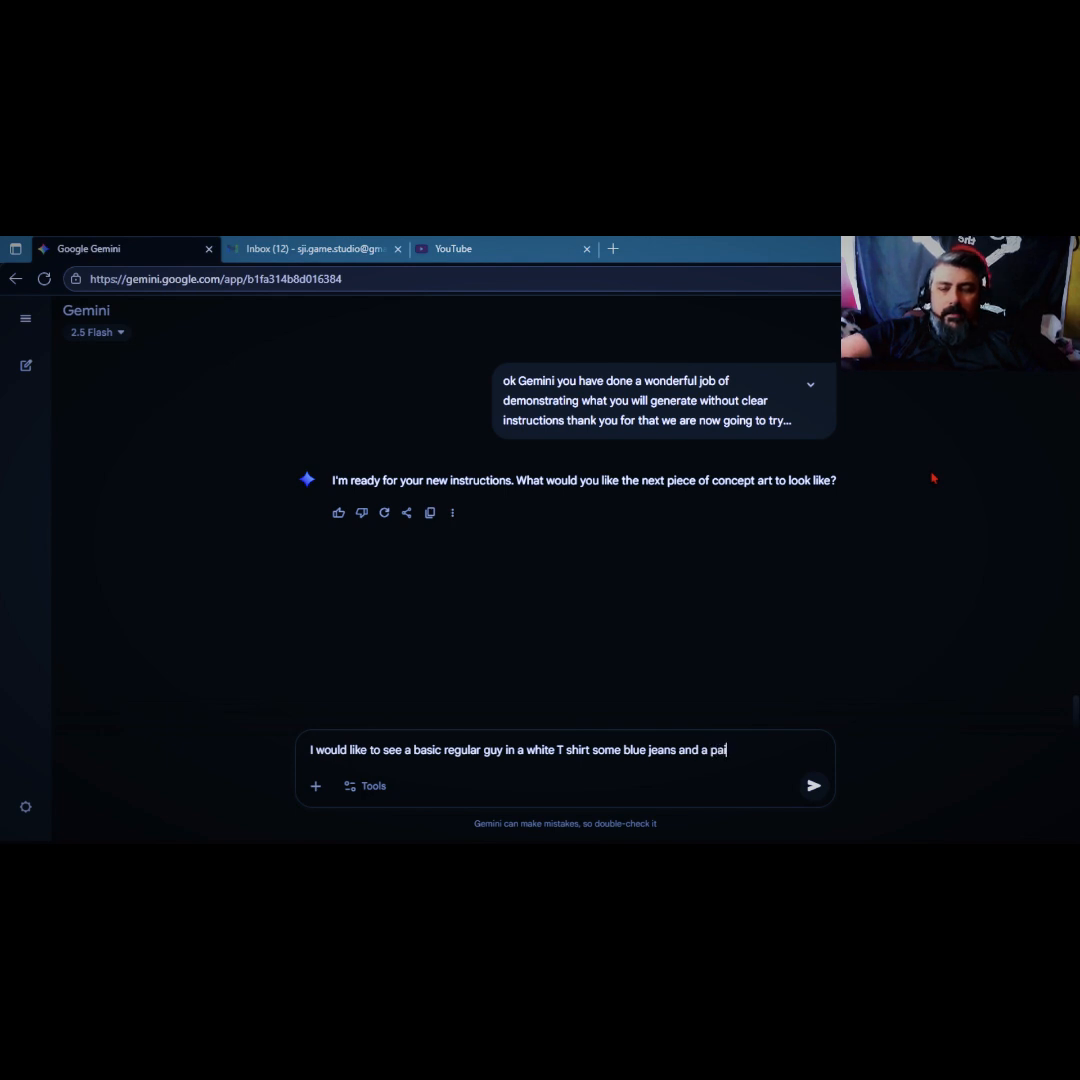
type("r of ")
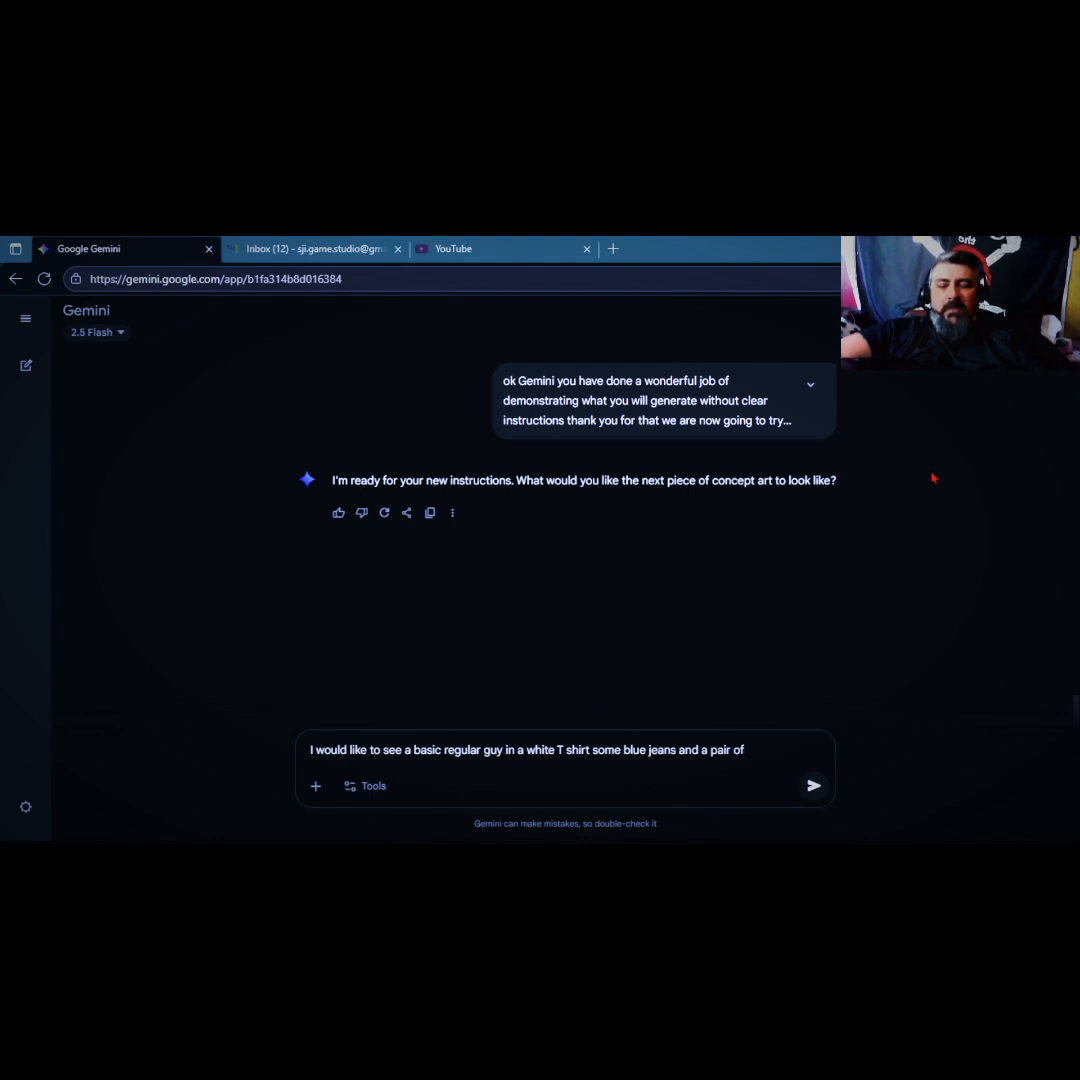
type("convers")
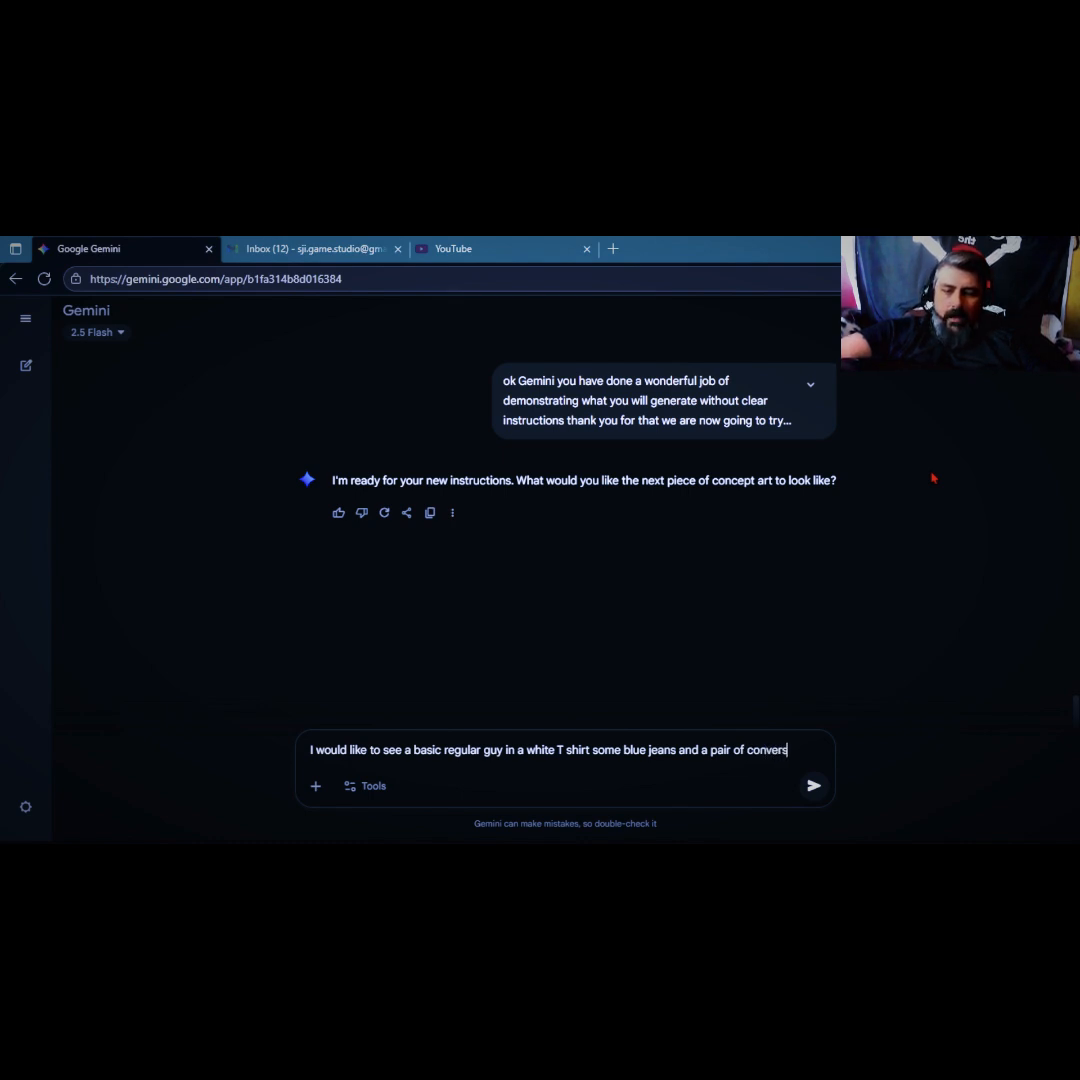
type("e")
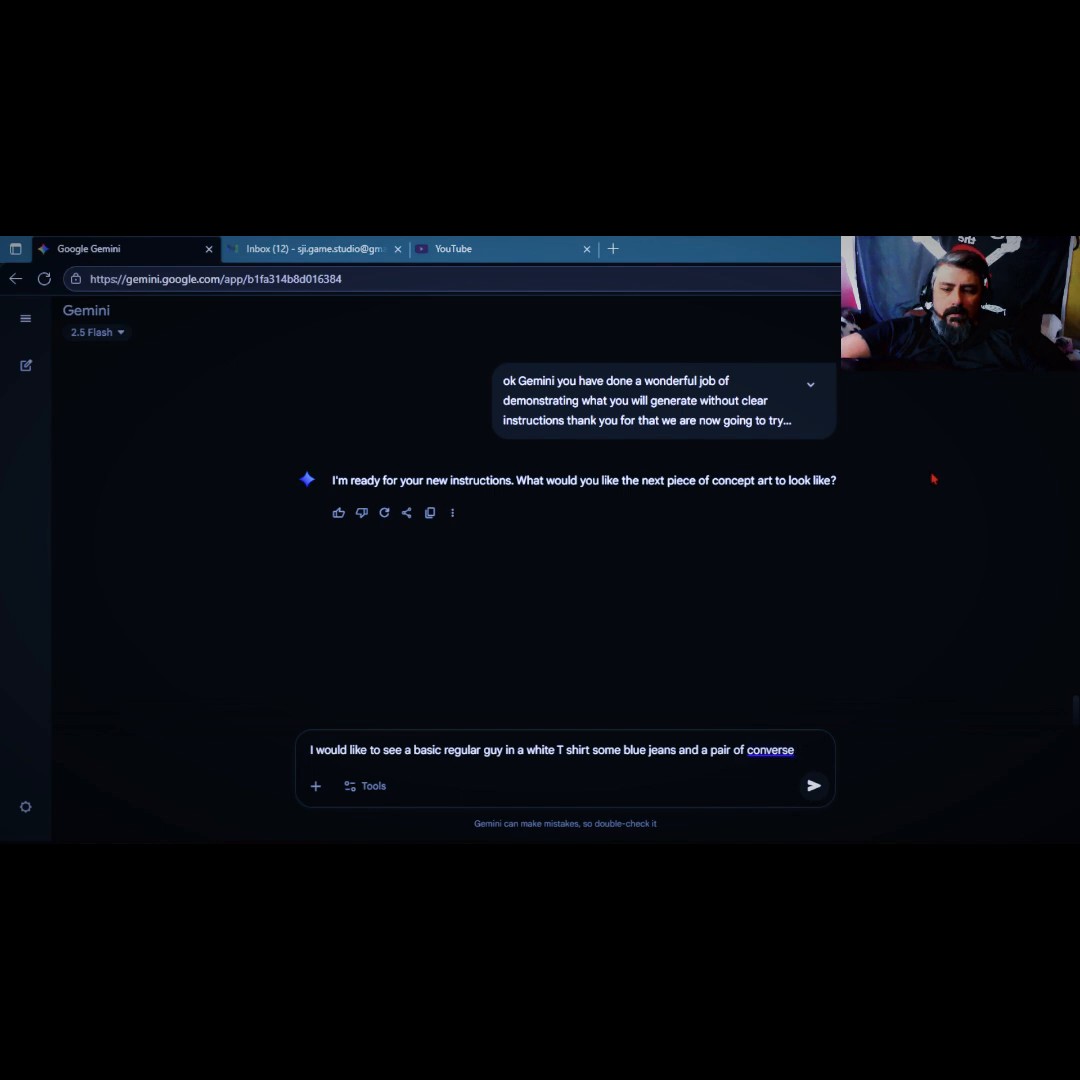
Continue the message with the pose: "standing and looking at his shadow standing in front of him".
type("standing ")
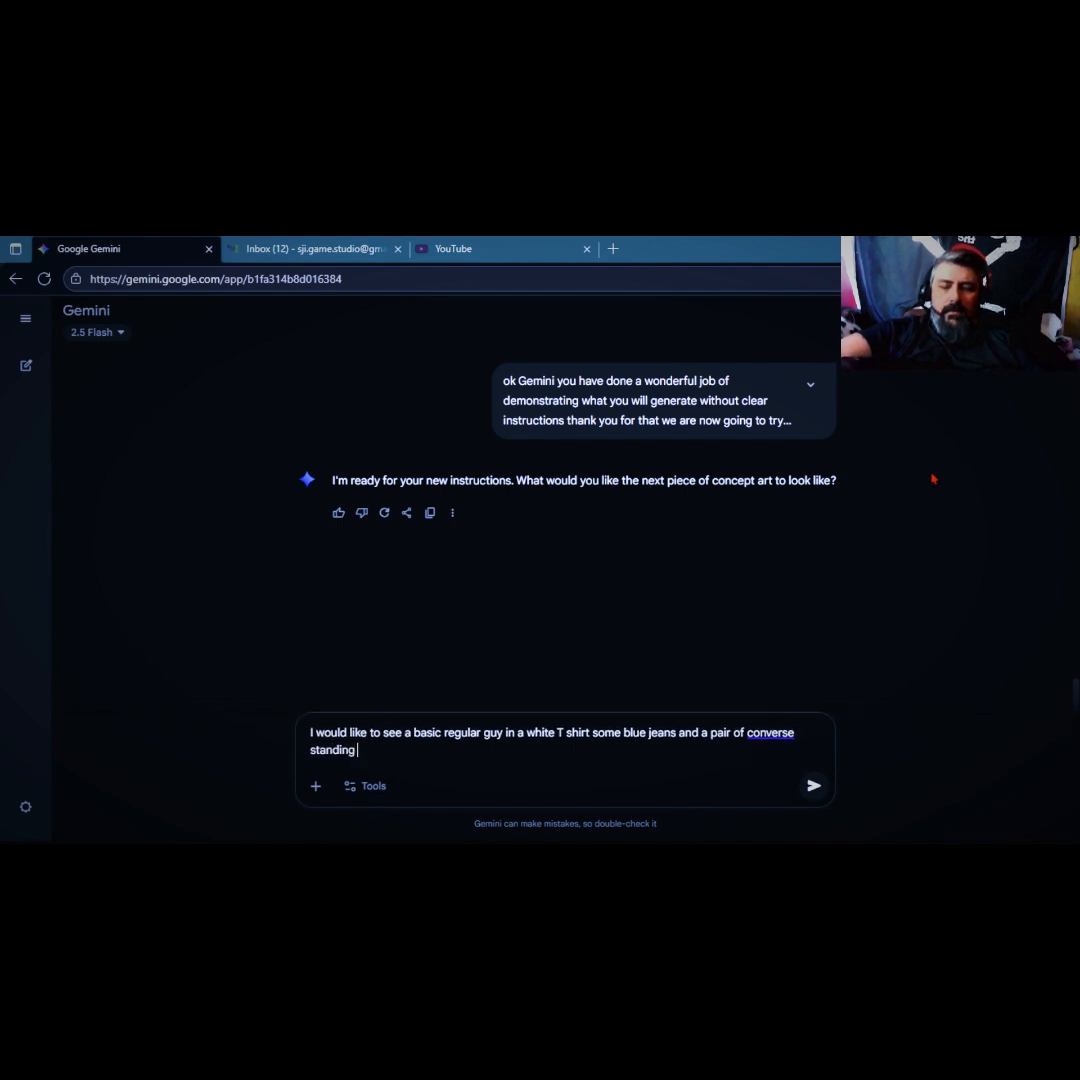
type("and look")
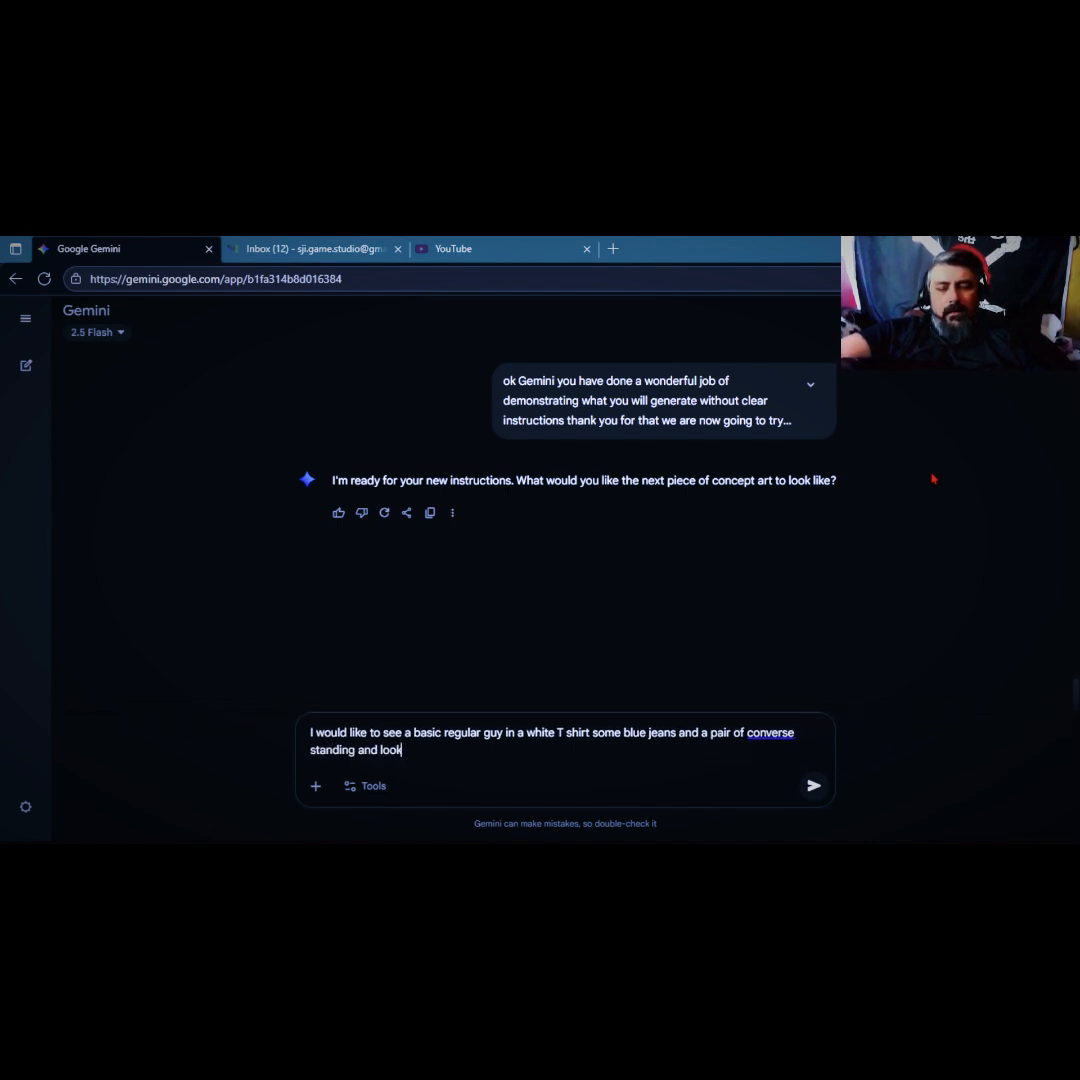
type("ing ")
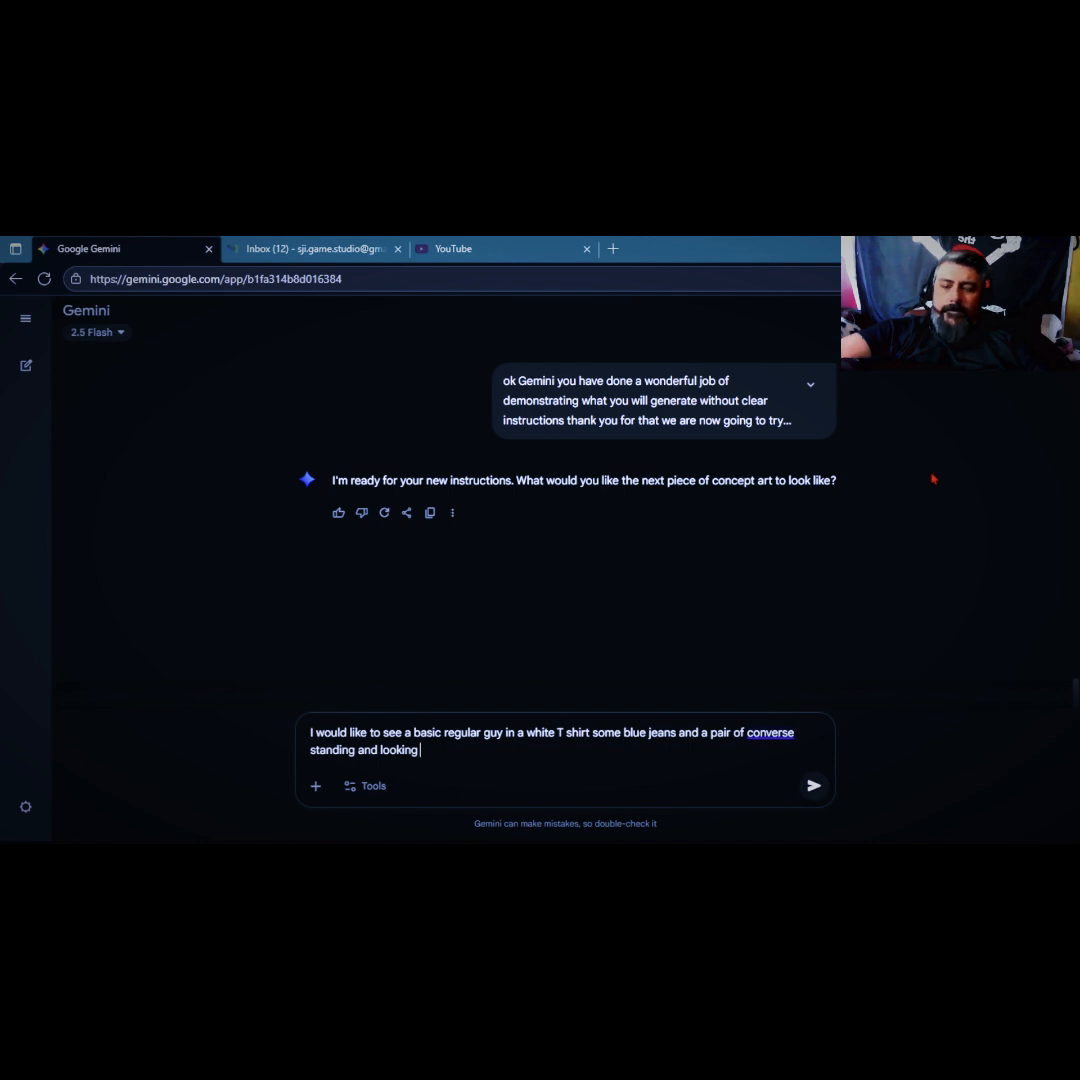
type("at his")
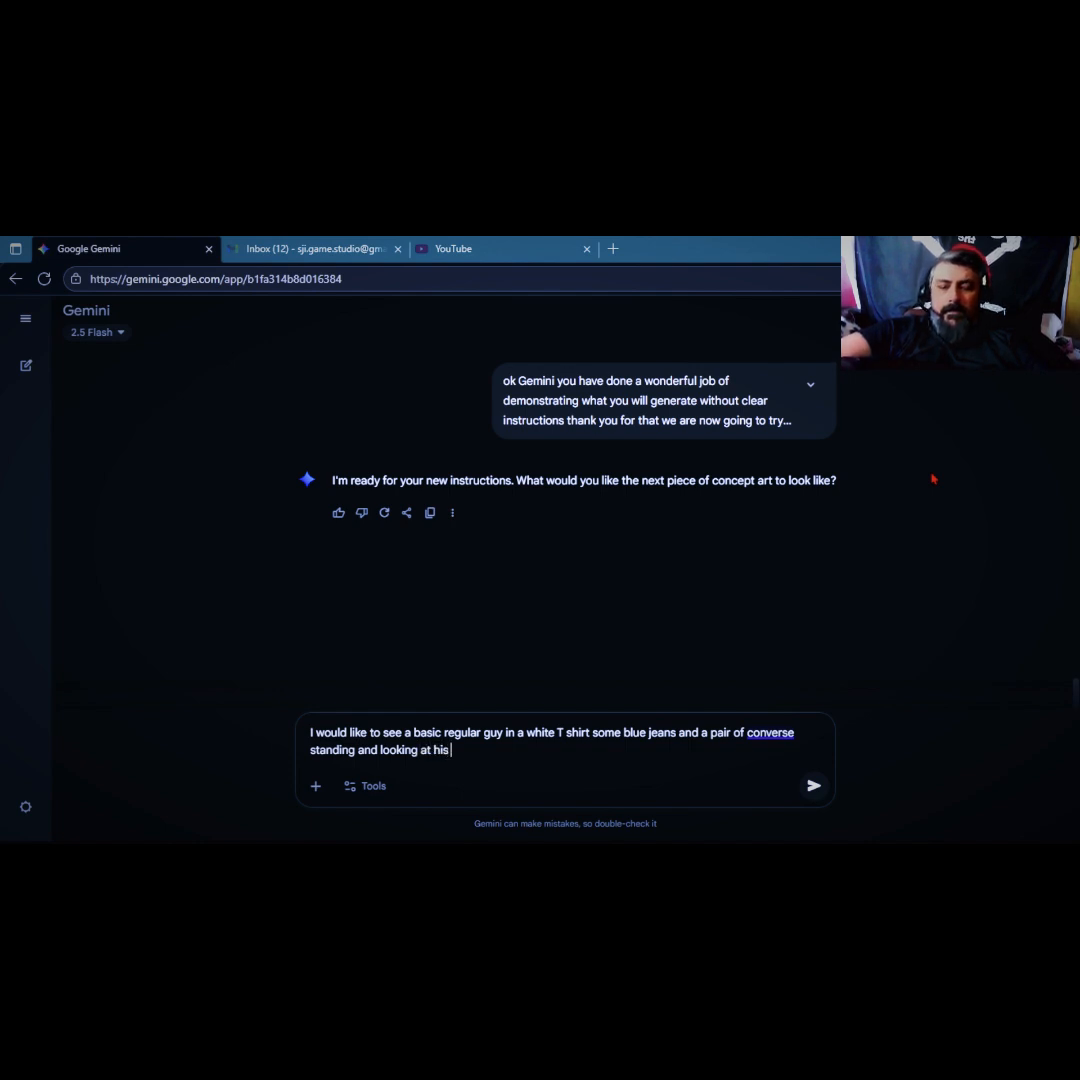
type(" shadow standing")
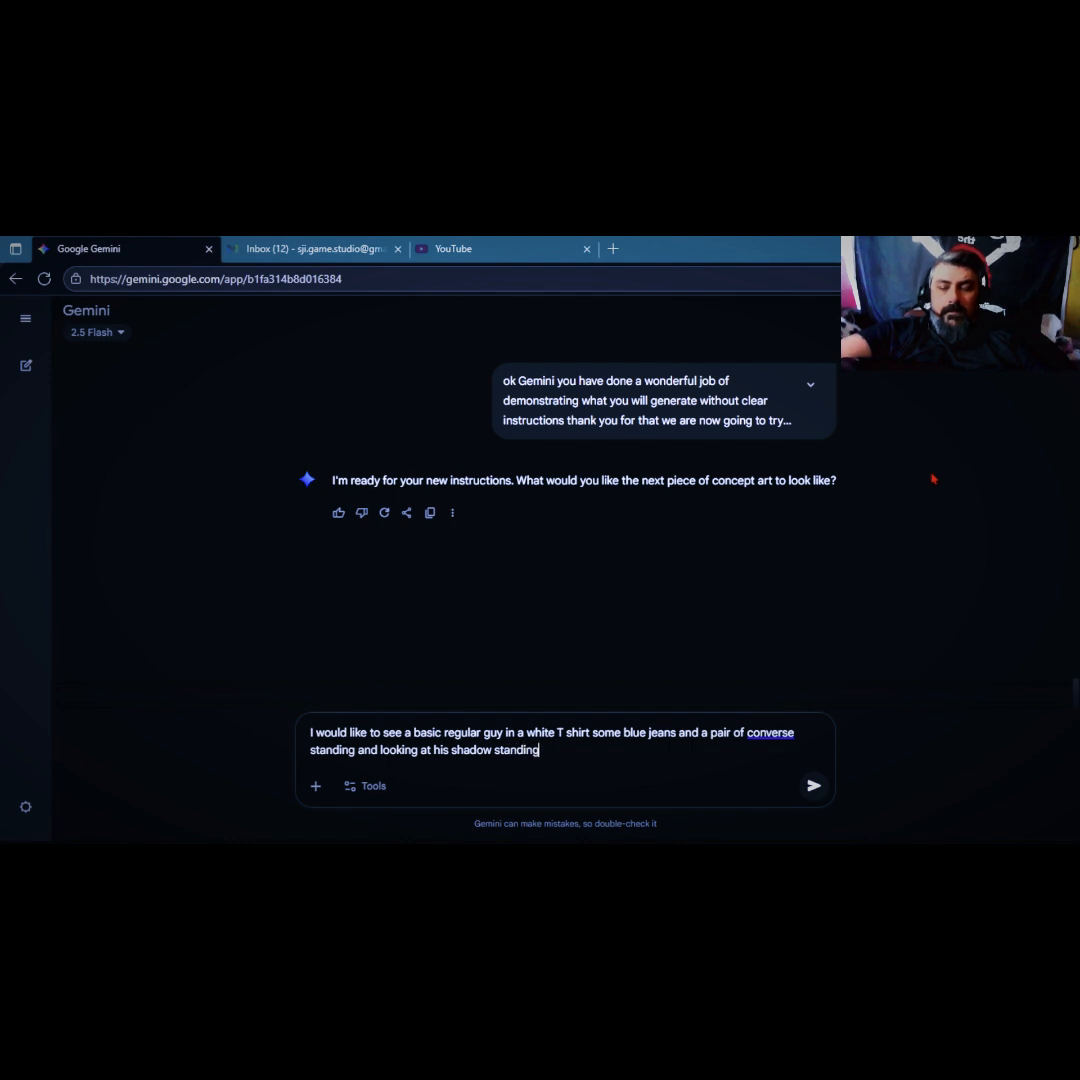
type(" in f")
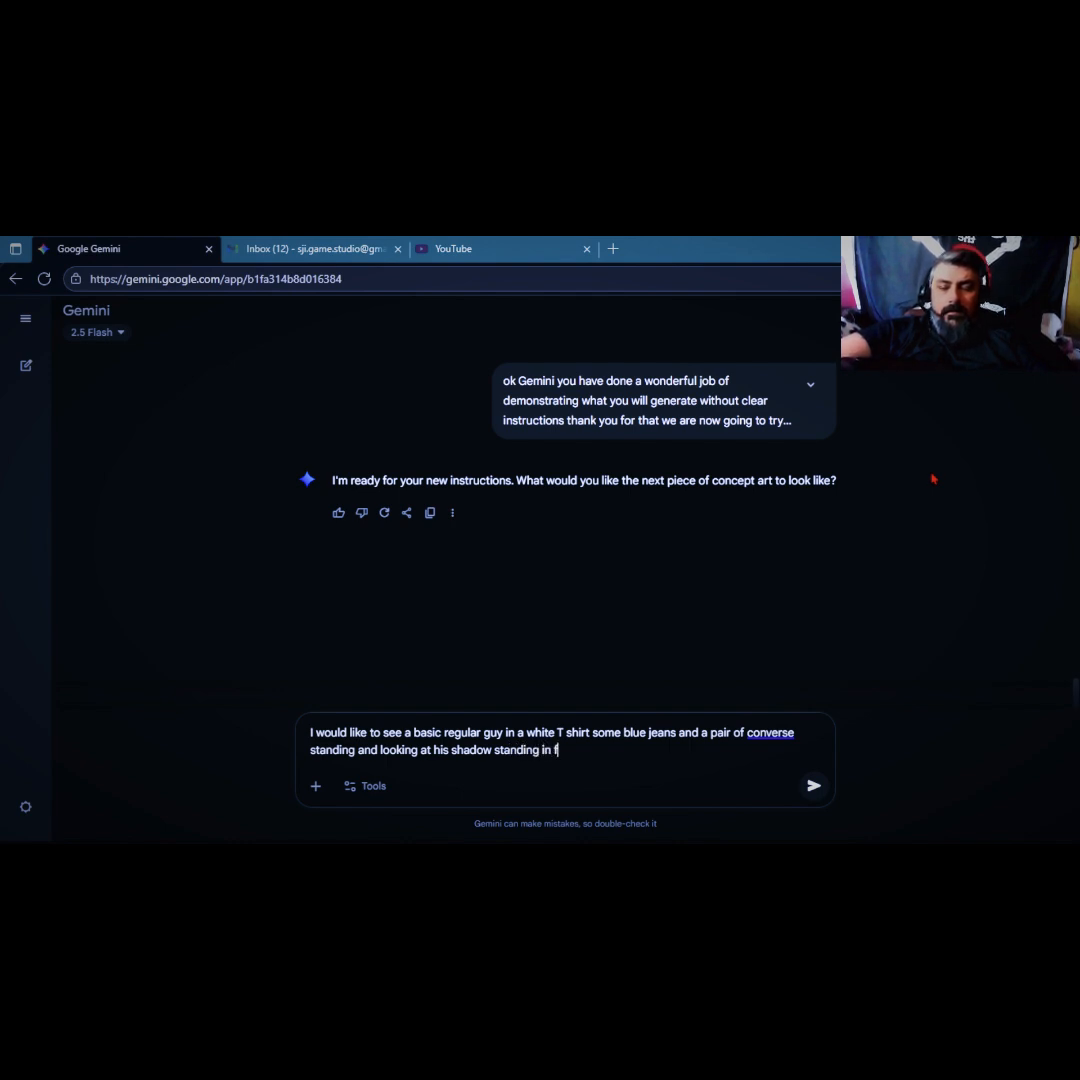
type("ront of him ")
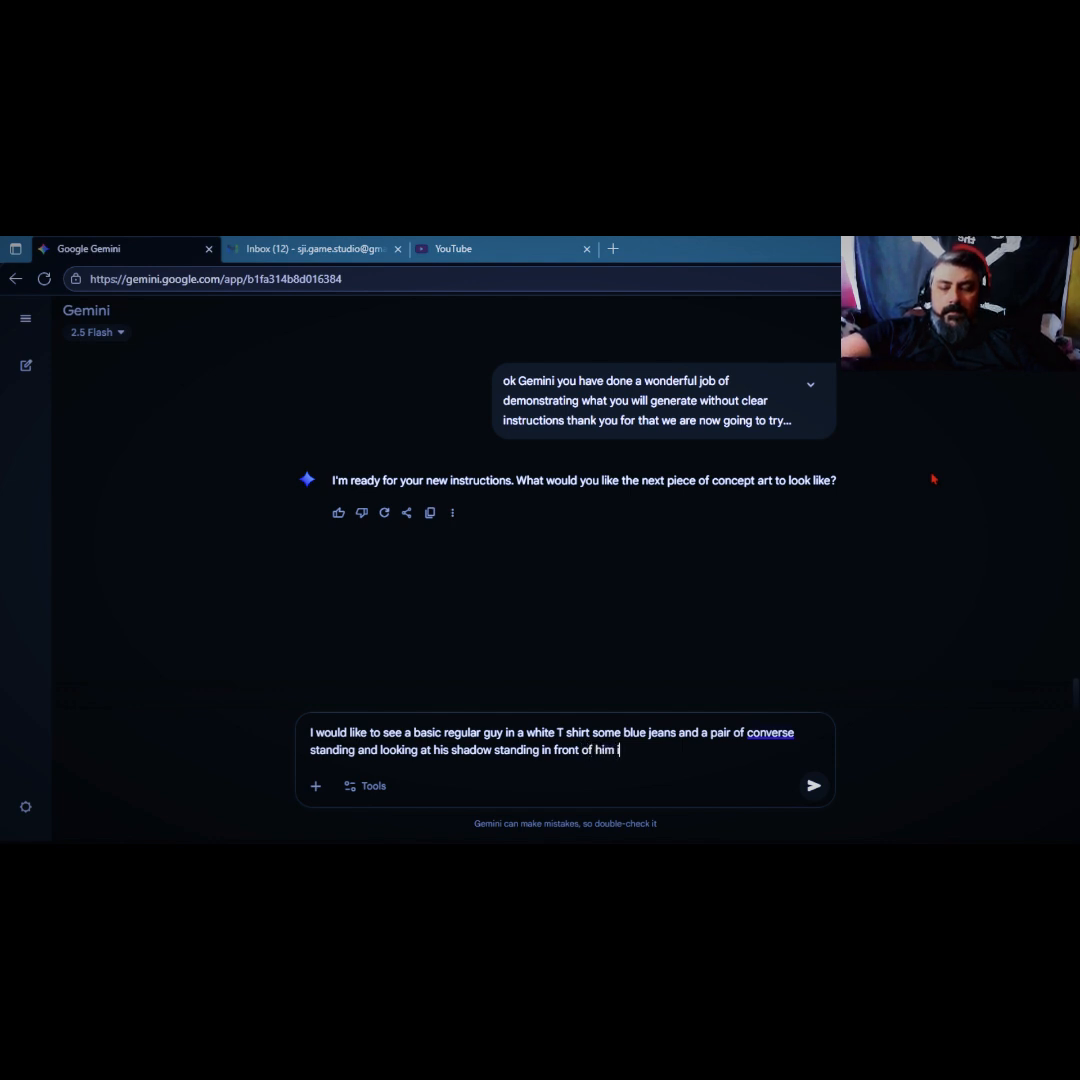
Continue the message with the setting: "in a dark horror like setting perhaps in the junk yard scene".
type("in a dark horr")
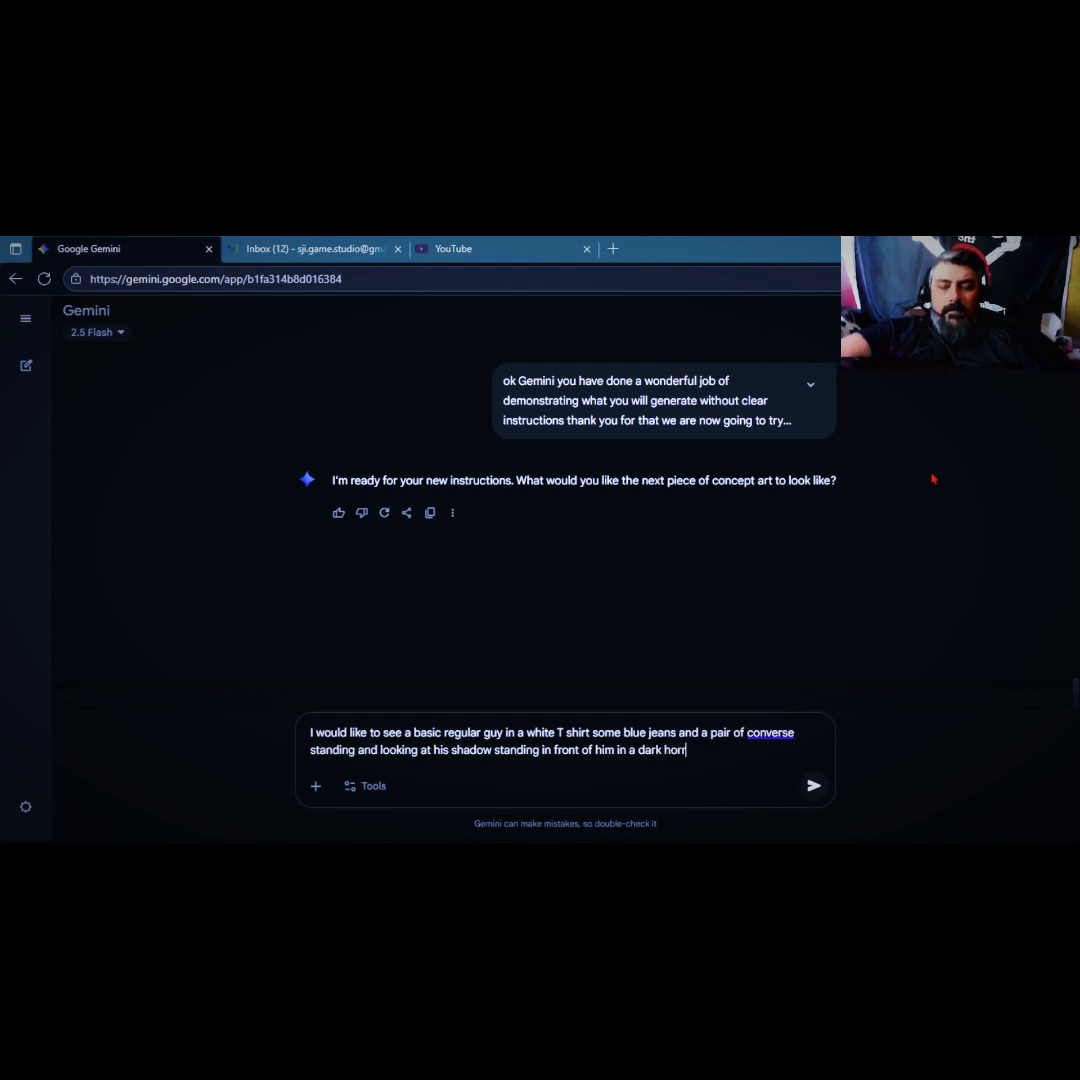
type("or like s")
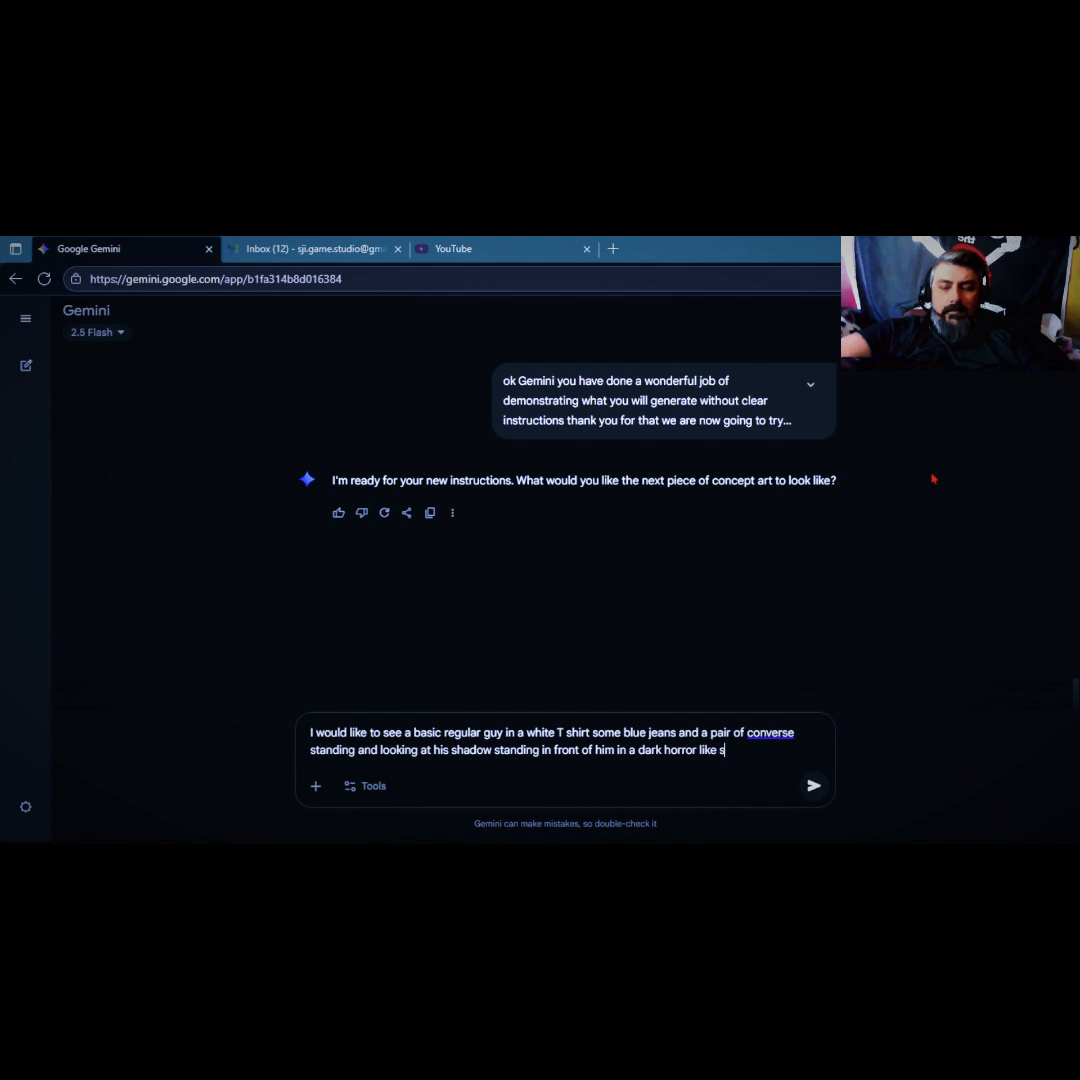
type("etting")
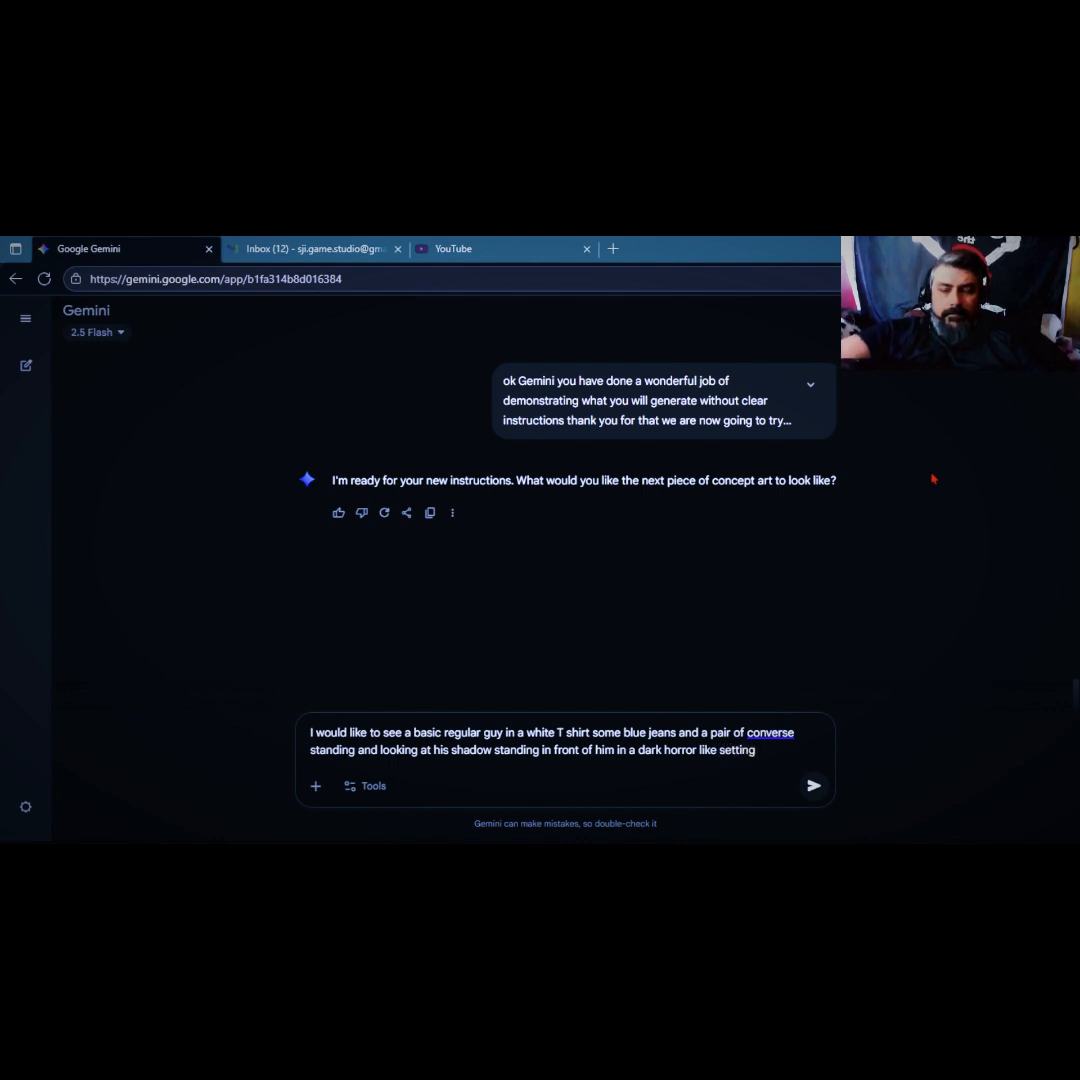
type(" per")
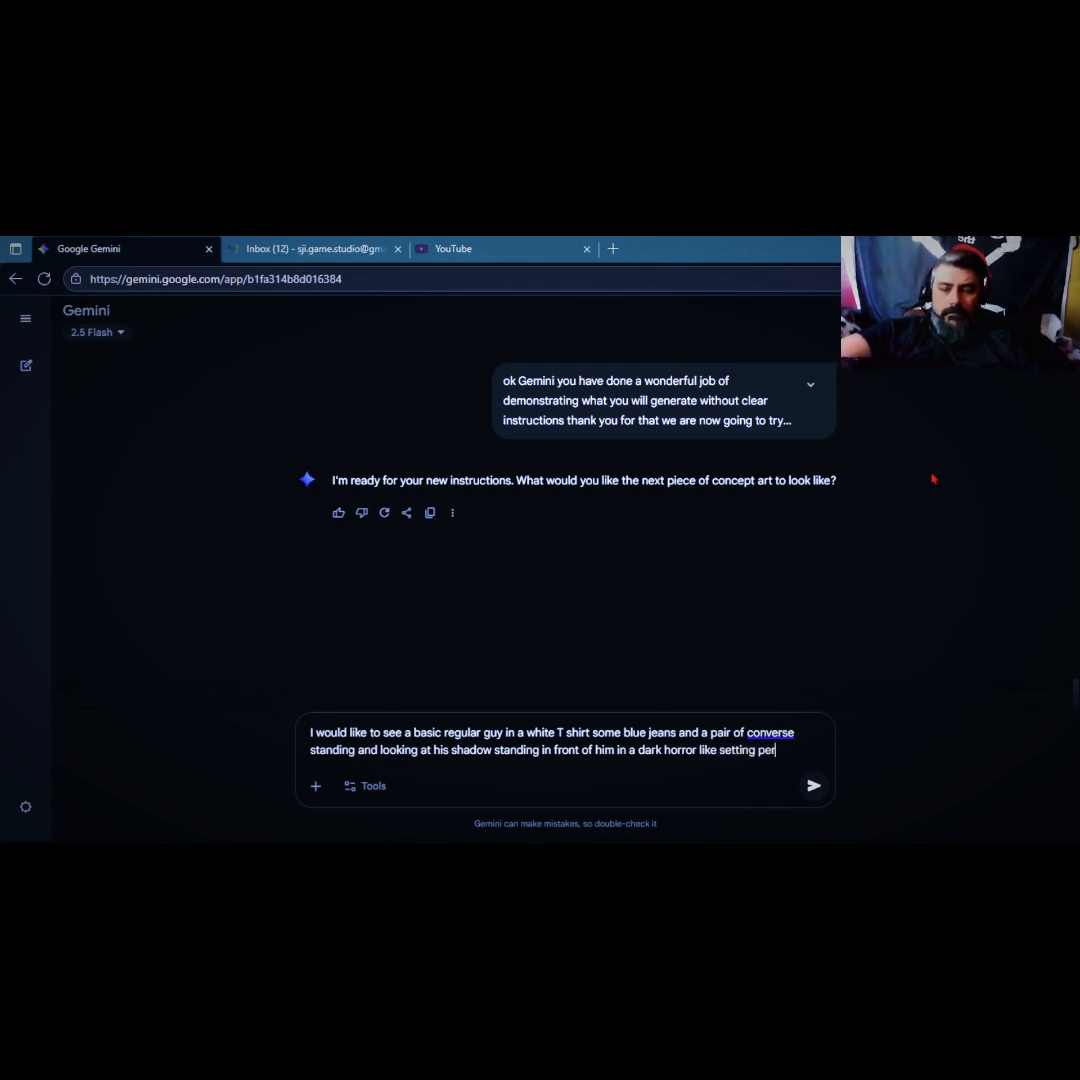
type("haps in th")
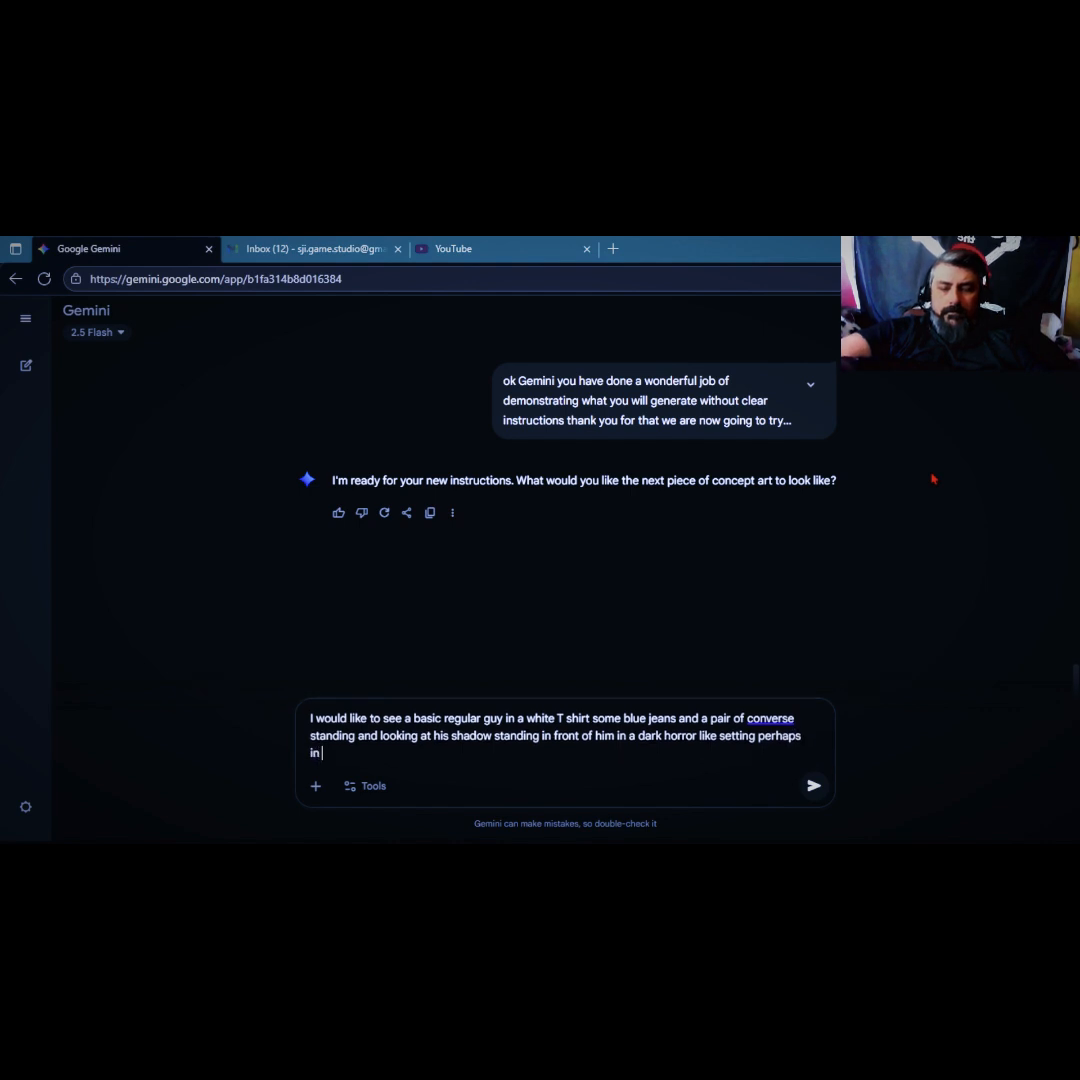
type("e jun")
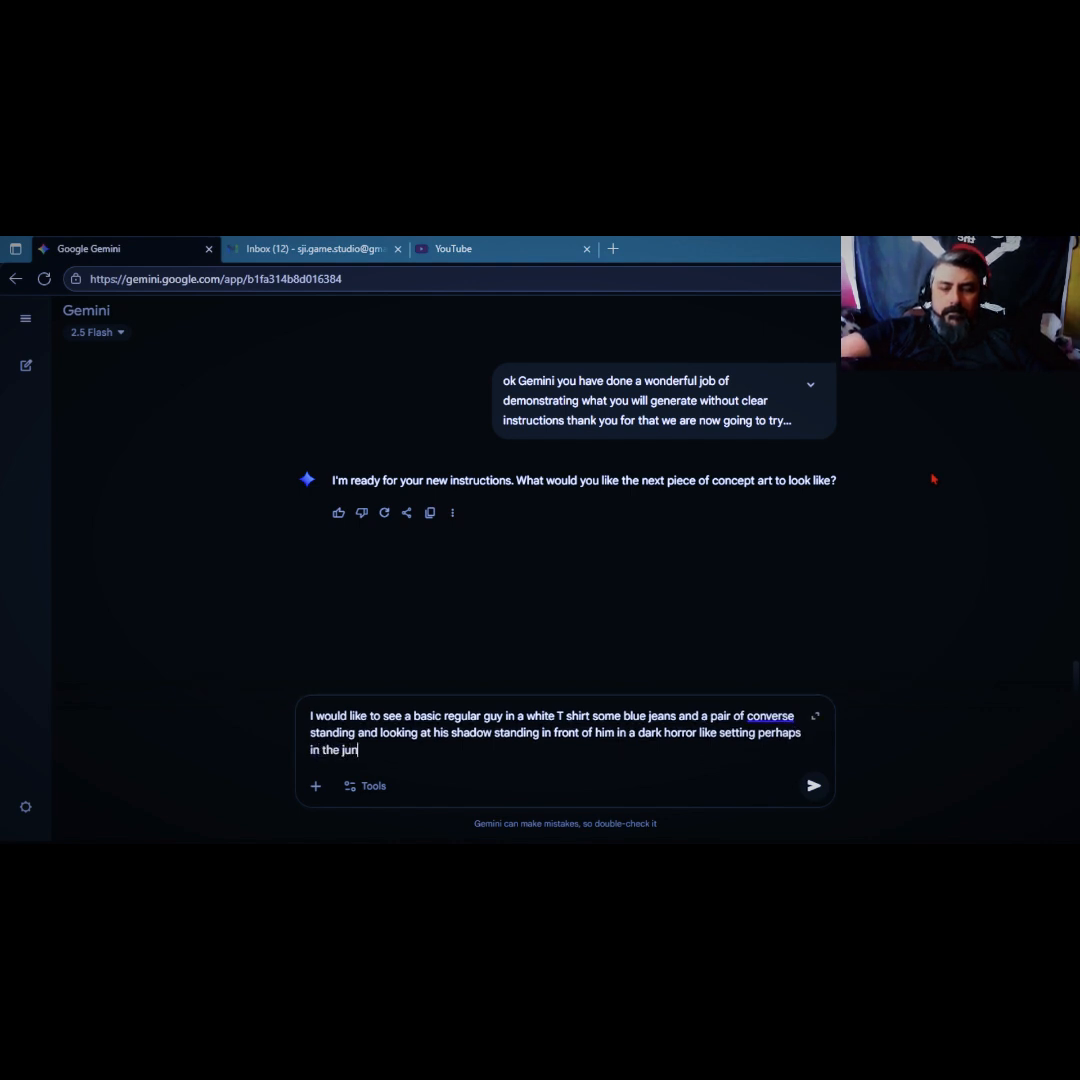
type("k yard scene")
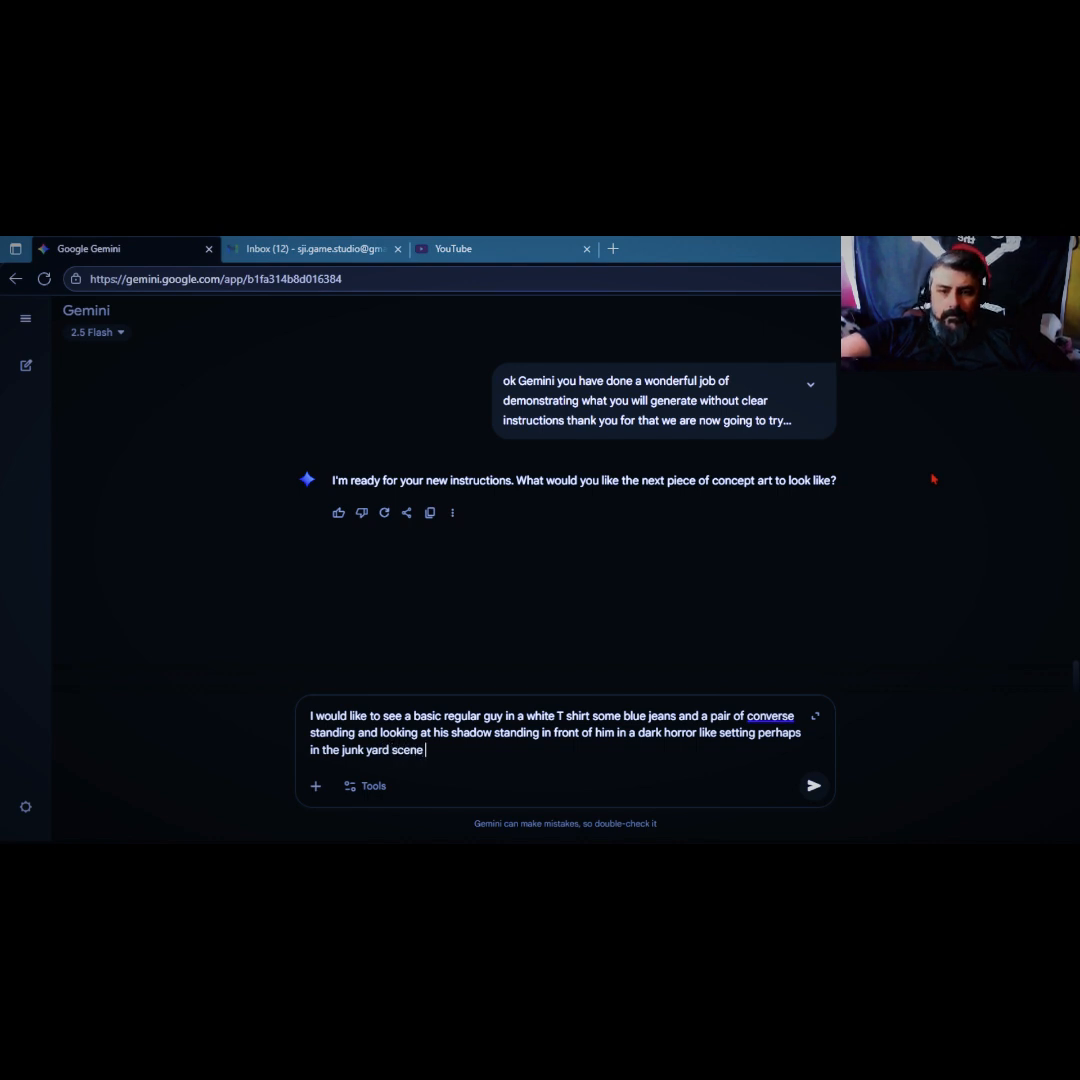
Replace the word "scene" at the end of the message with "area".
key("BackSpace")
key("BackSpace")
key("BackSpace")
key("BackSpace")
key("BackSpace")
key("BackSpace")
key("BackSpace")
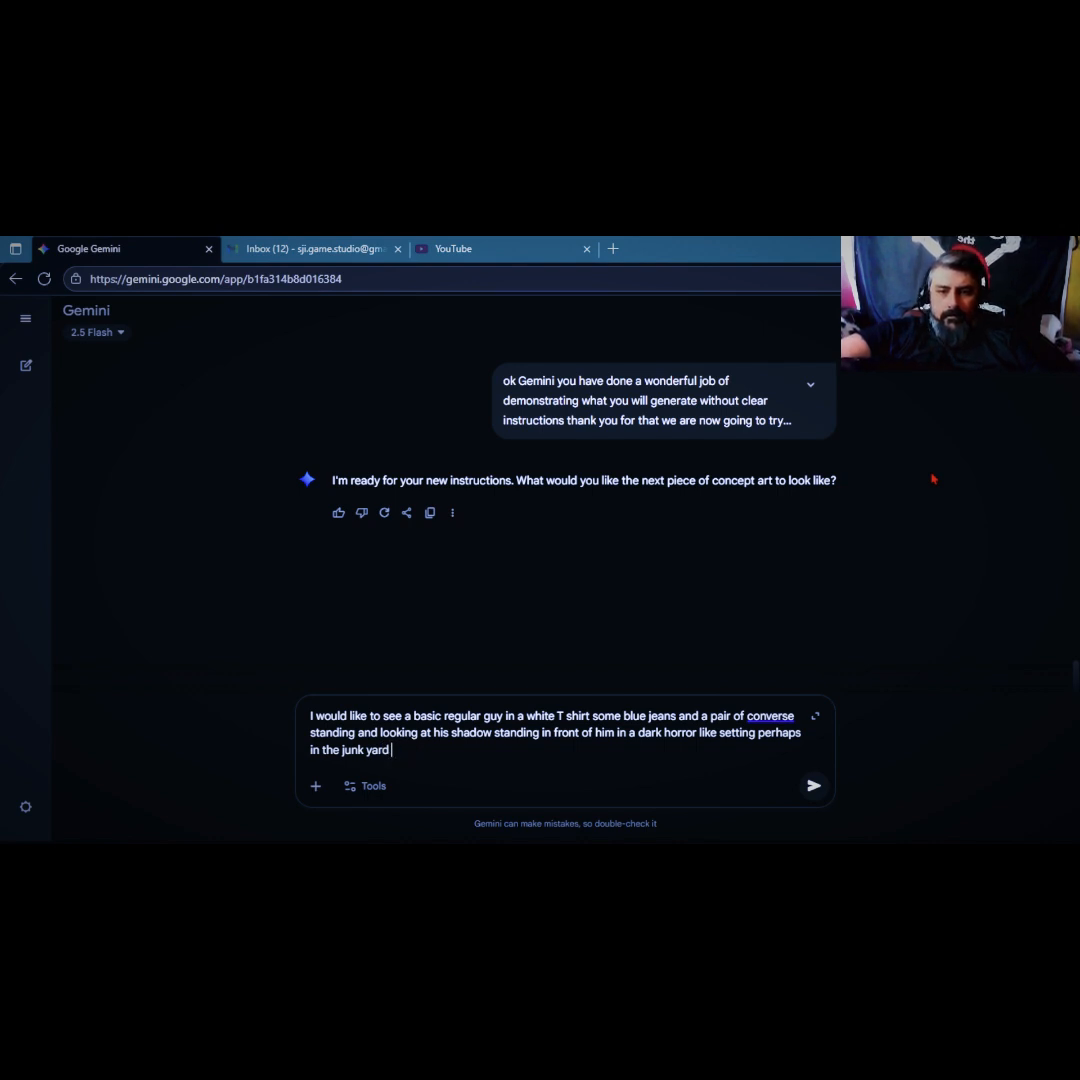
type("area ")
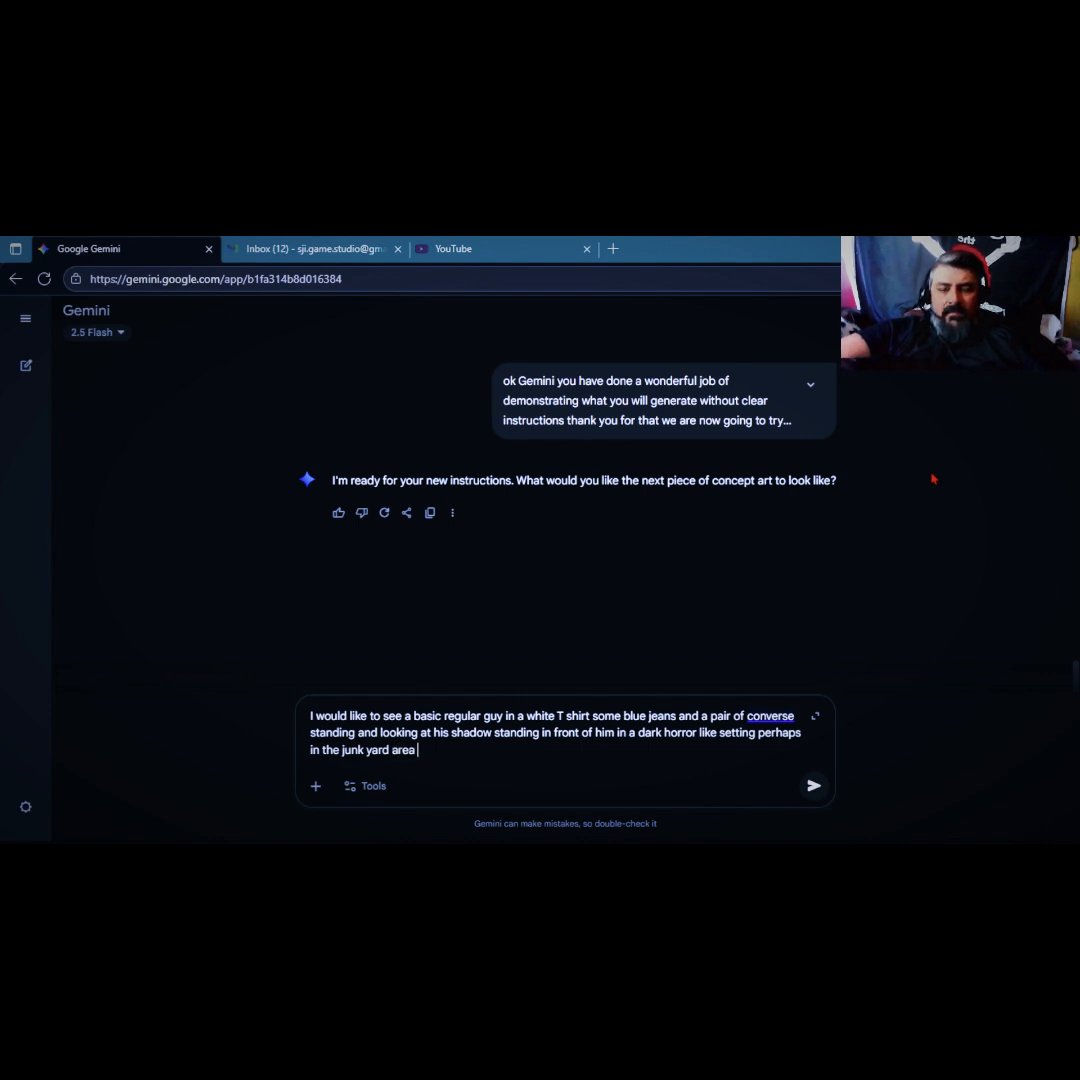
Add the style request "and I want the art style to be as realistic as possible" to the message.
type("and")
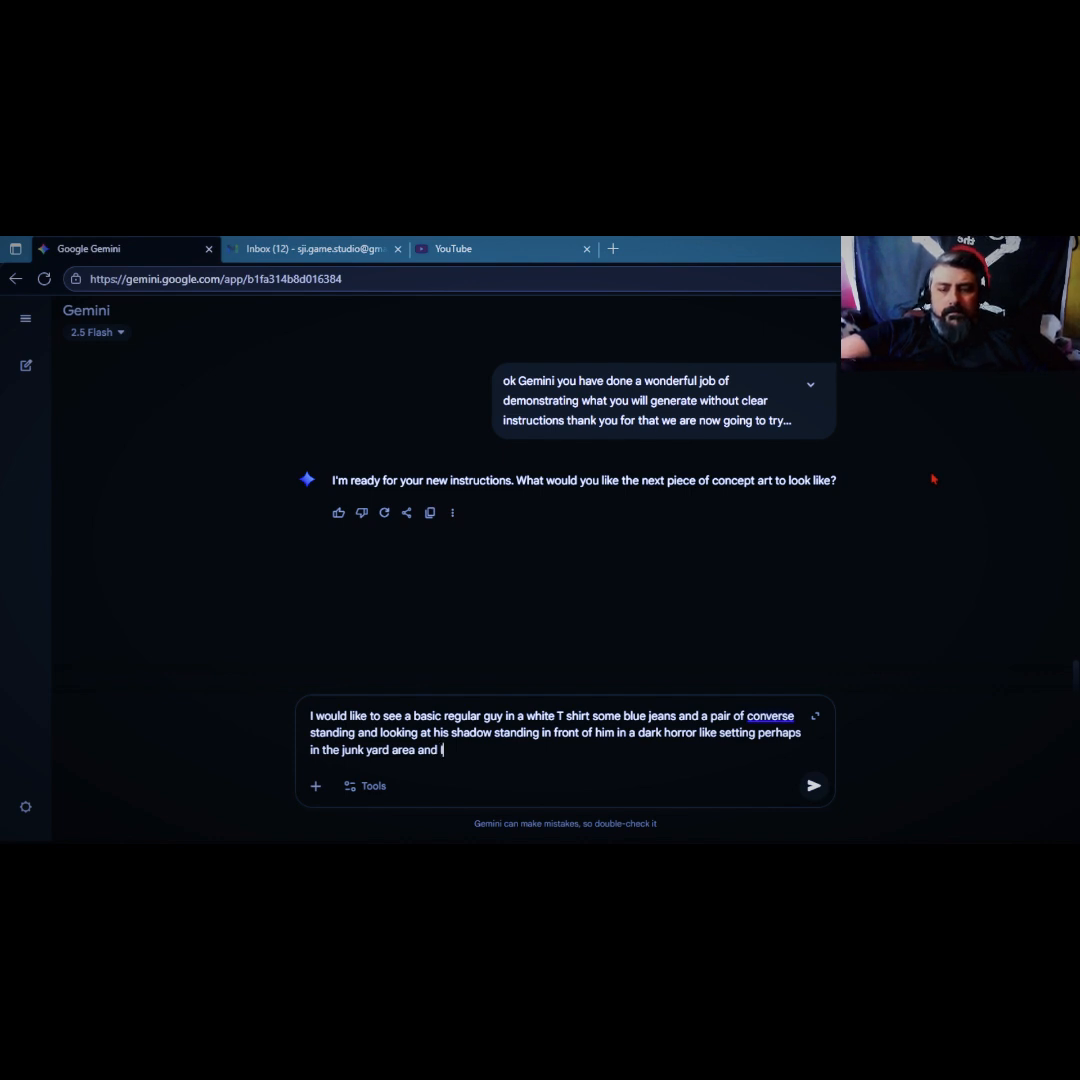
type(" I want")
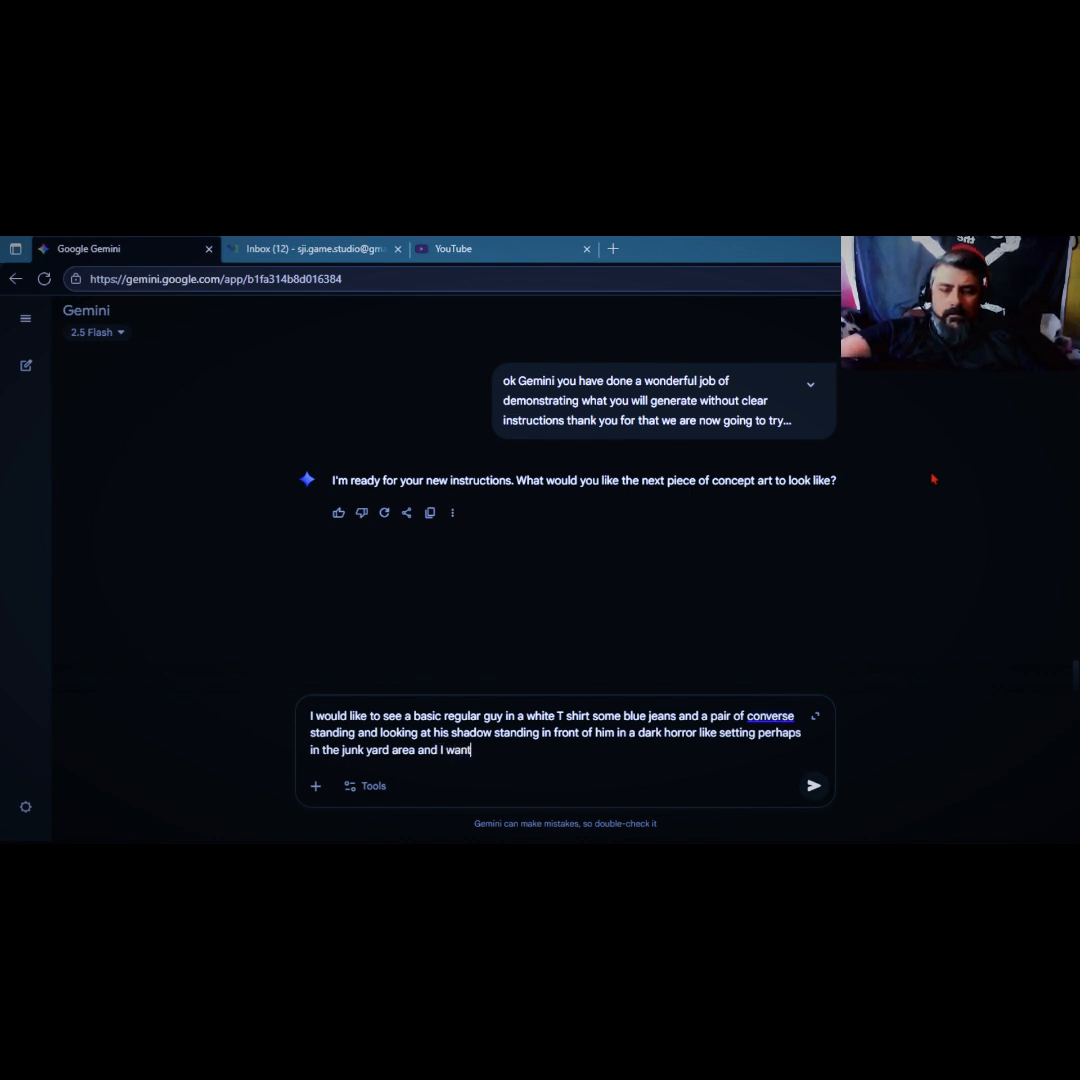
type(" the art ")
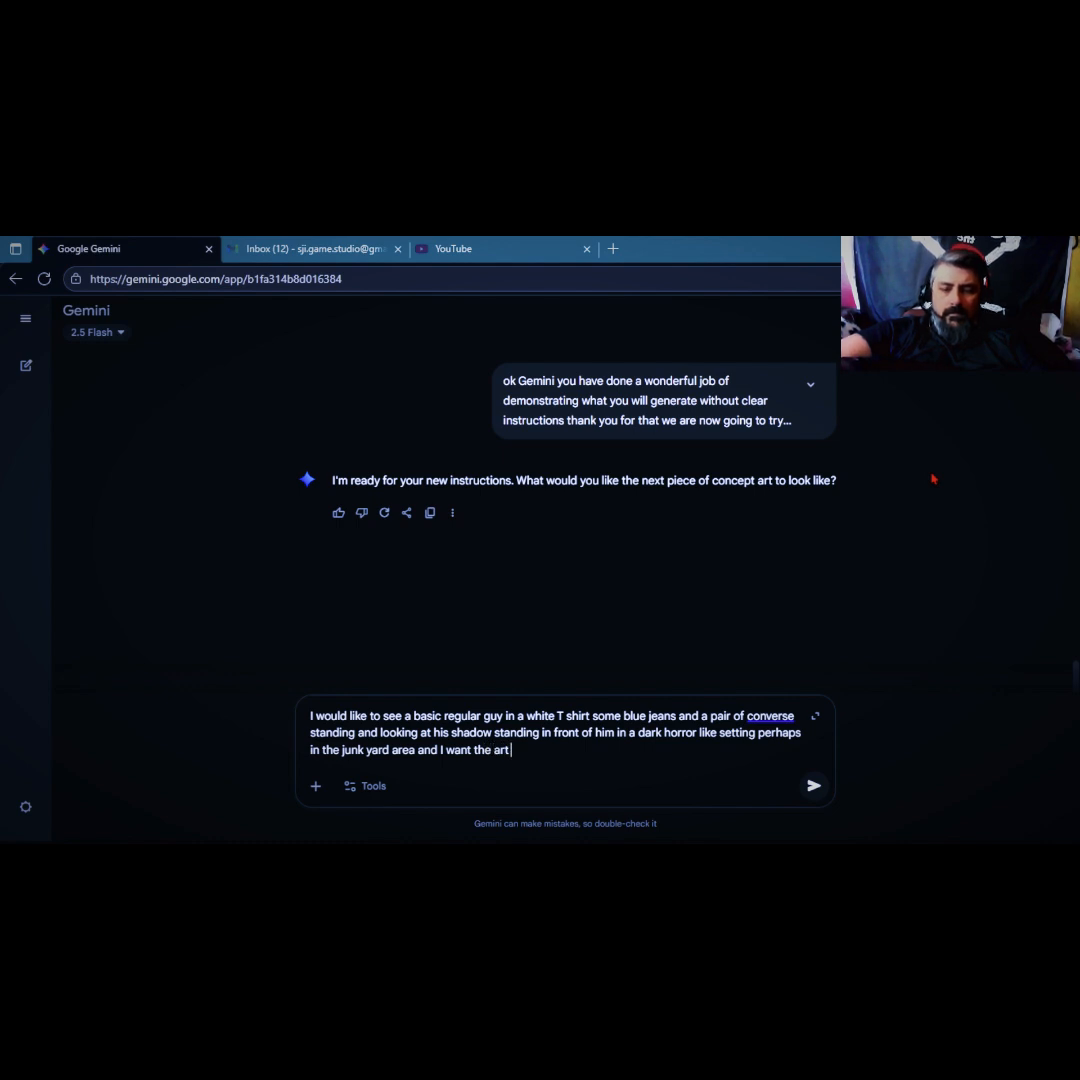
type("sty")
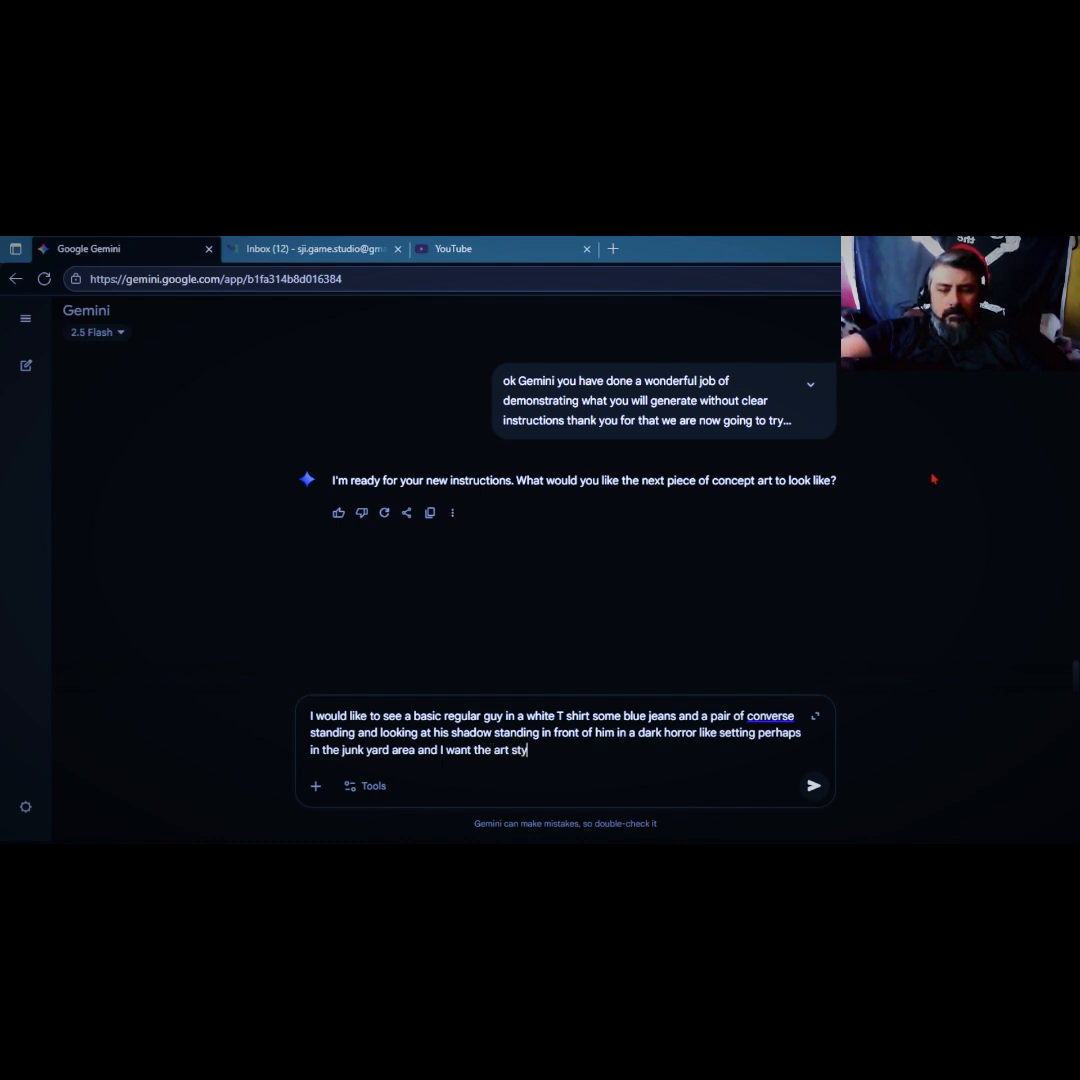
type("le to be as")
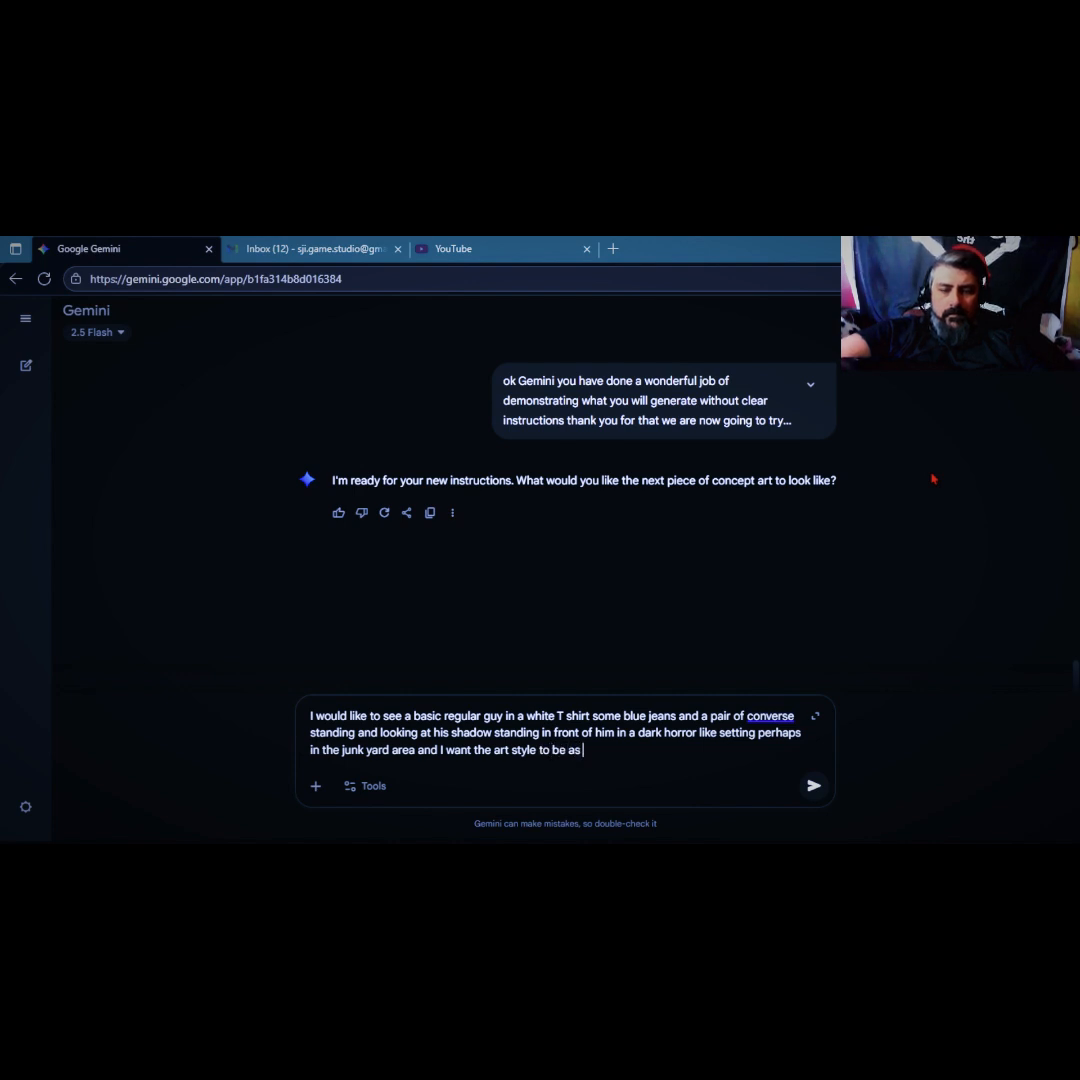
type(" rea")
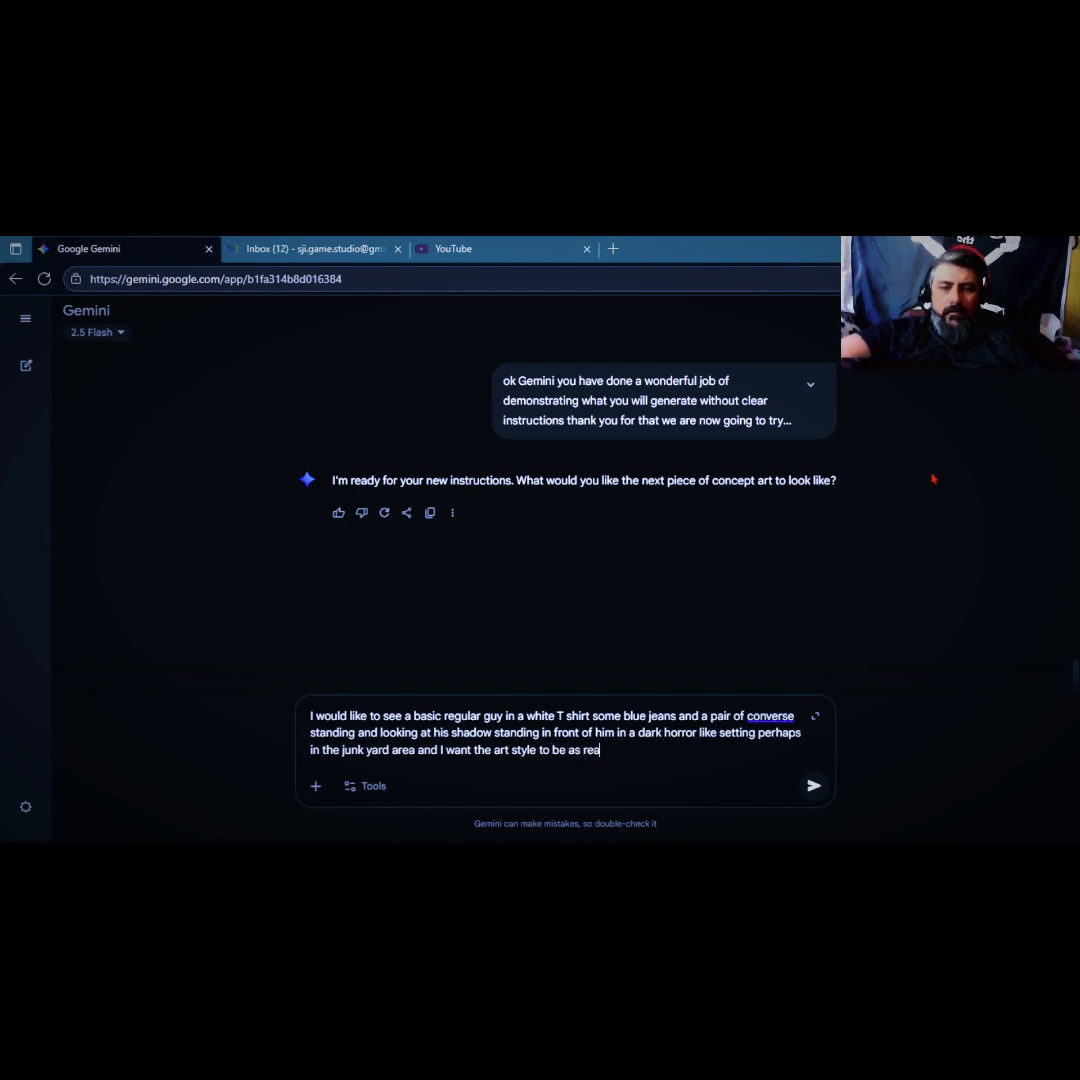
type("listic")
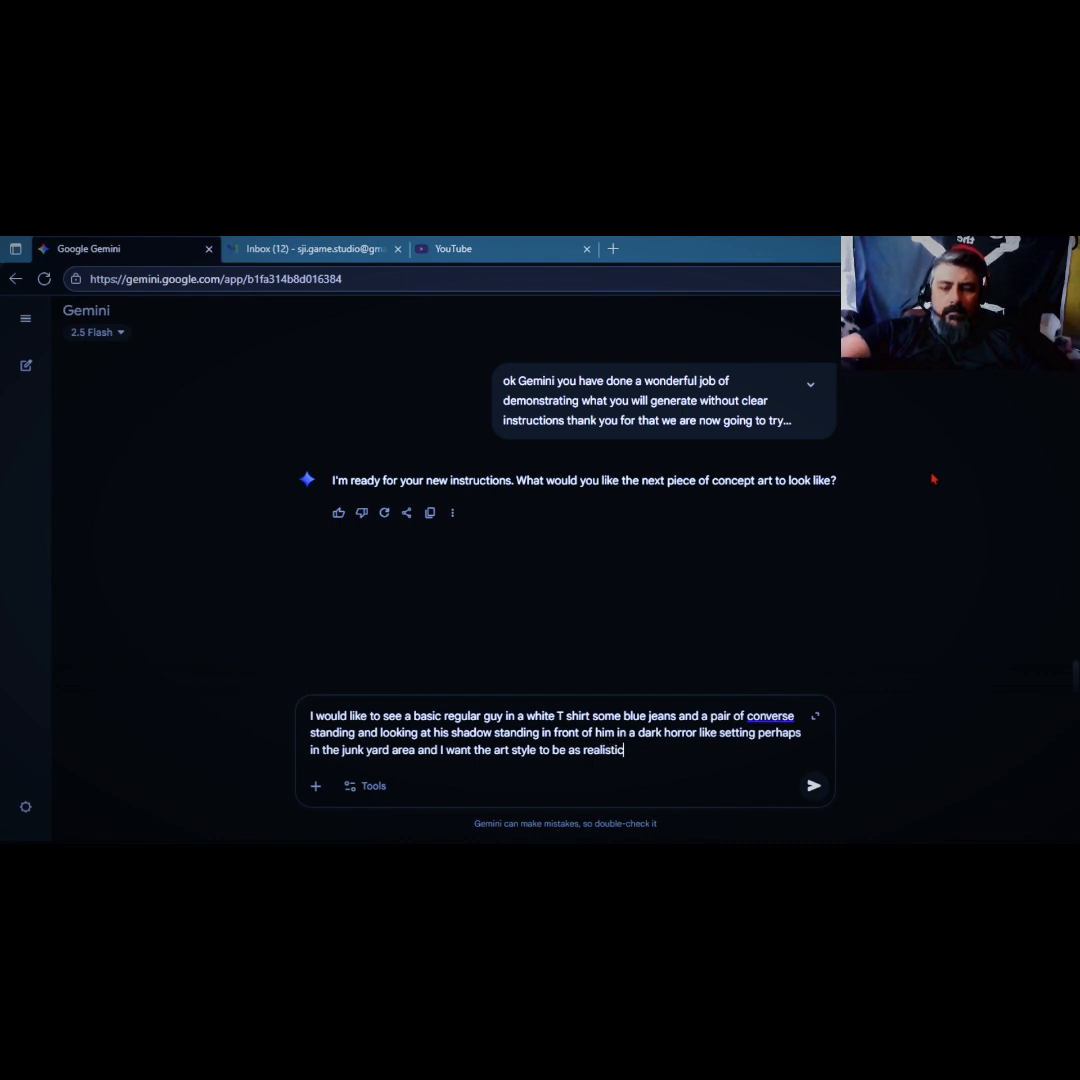
type(" as possible I")
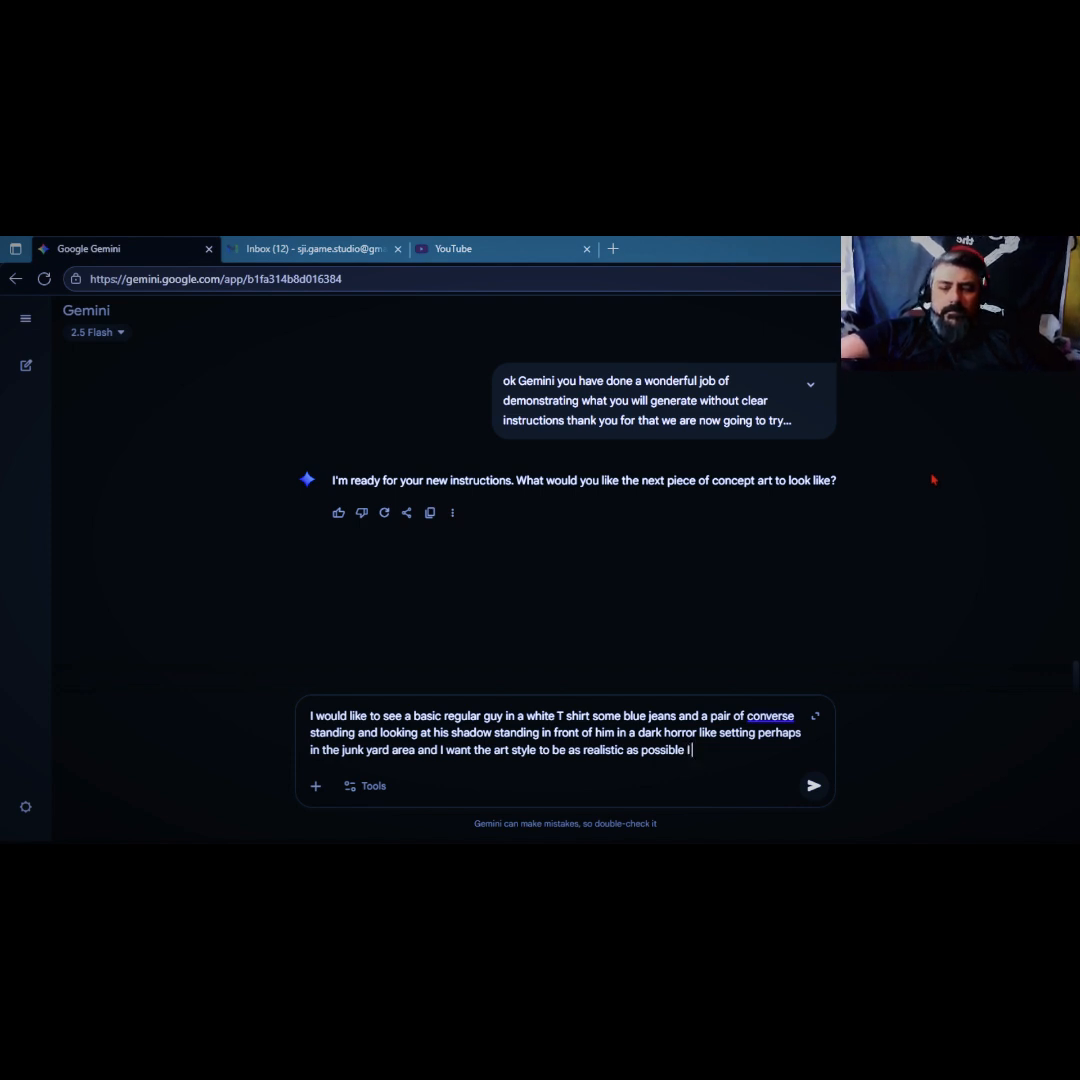
Finish the message with the mood request "I want the image to be slightly chilling".
type(" want the")
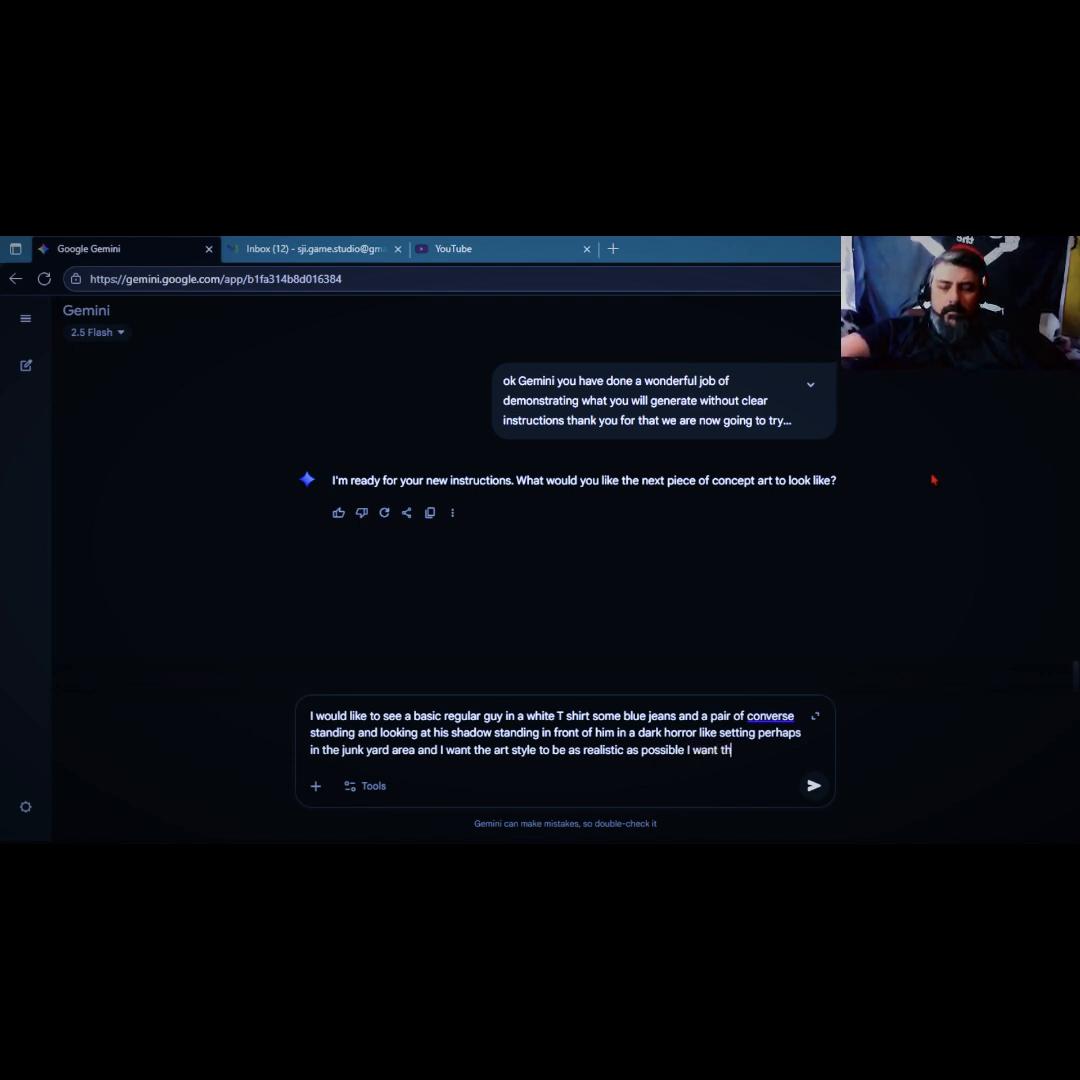
type(" ima")
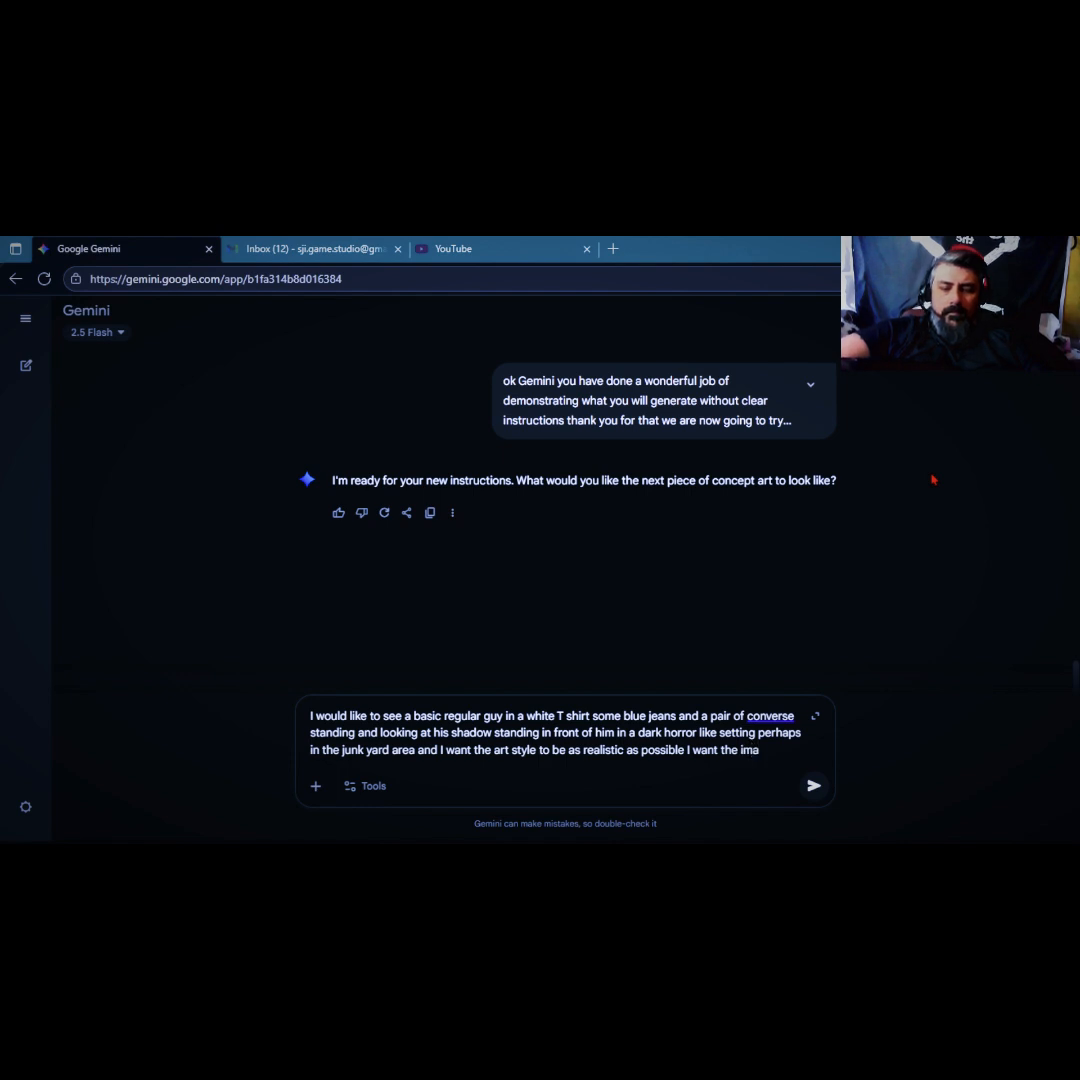
type("ge to")
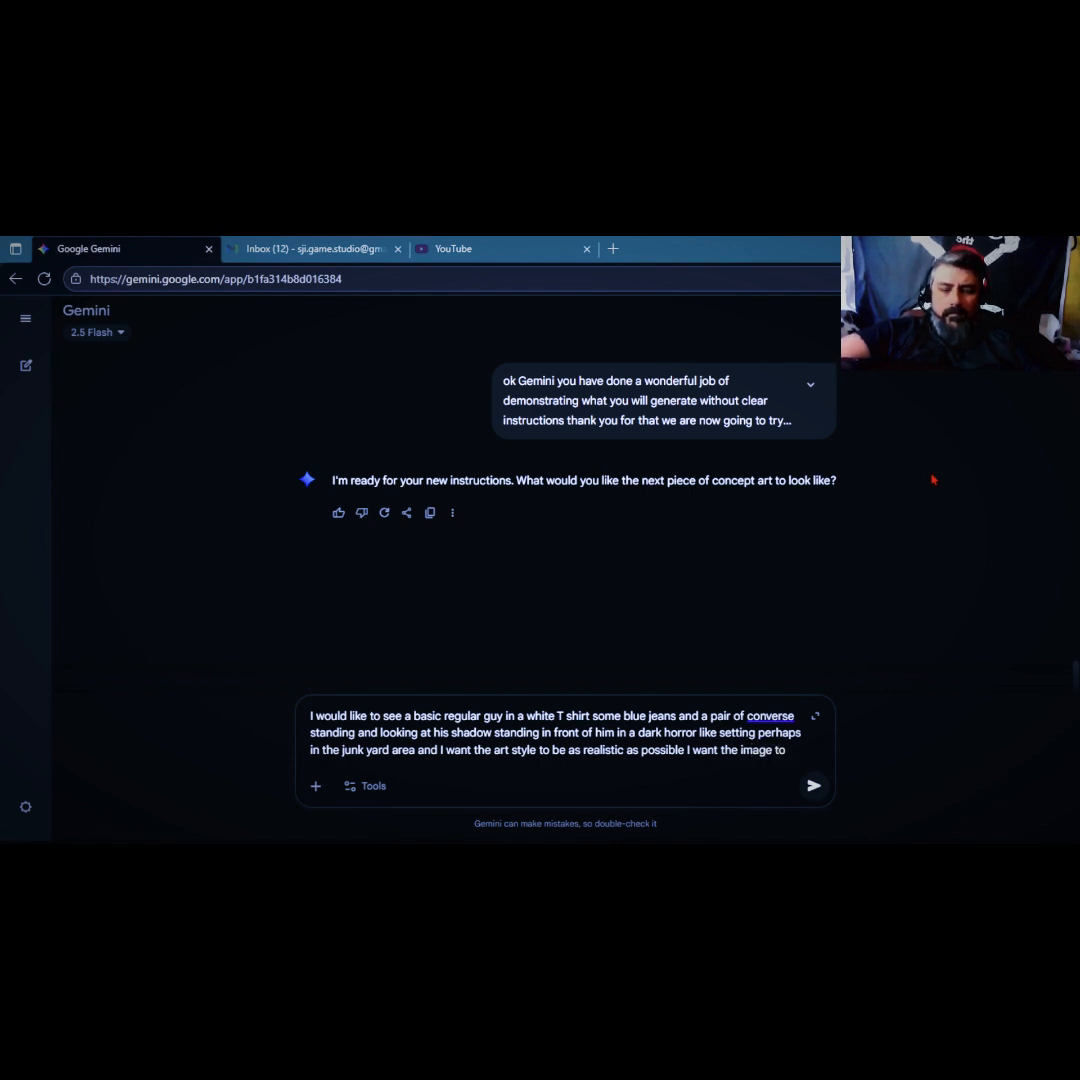
type(" be")
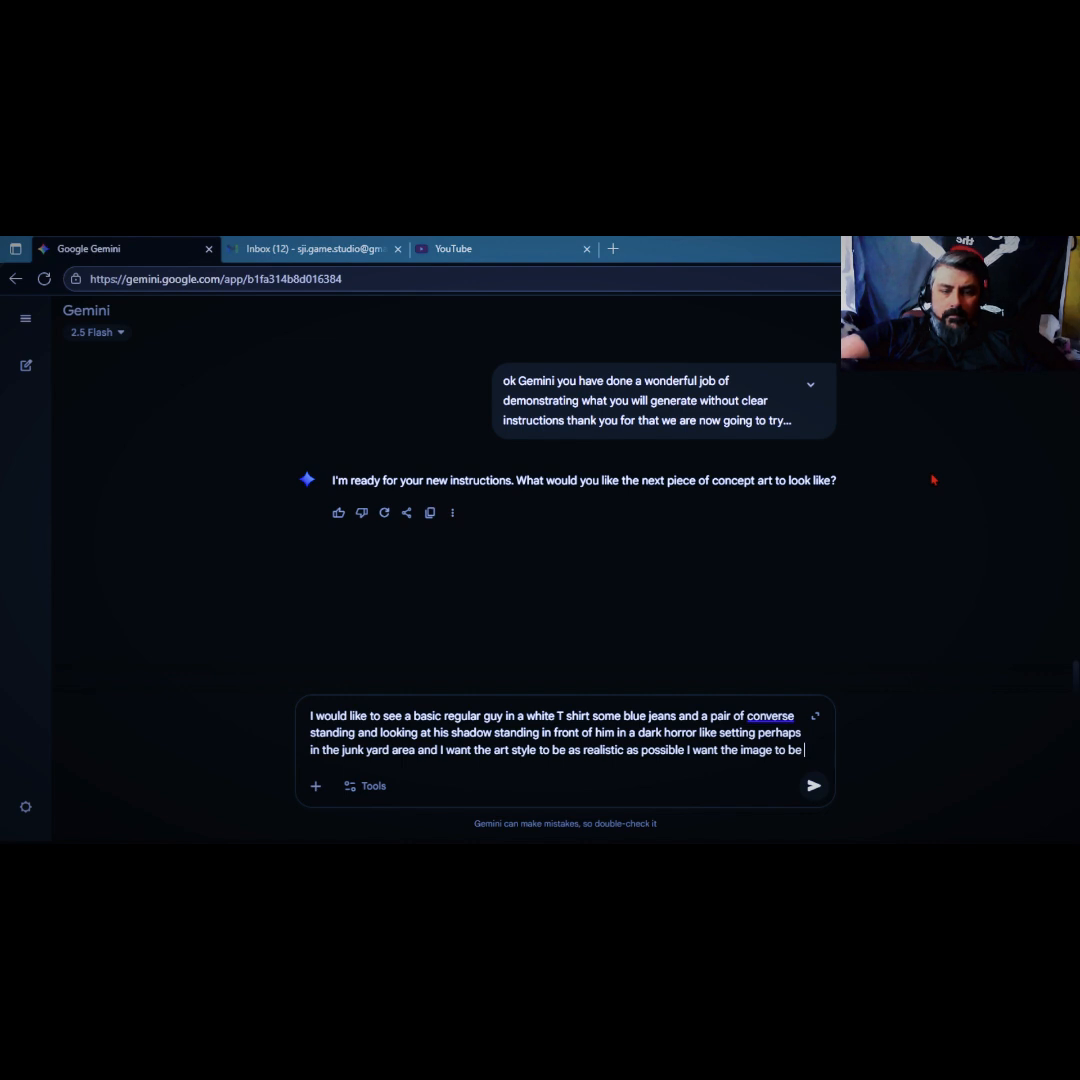
type(" slightl")
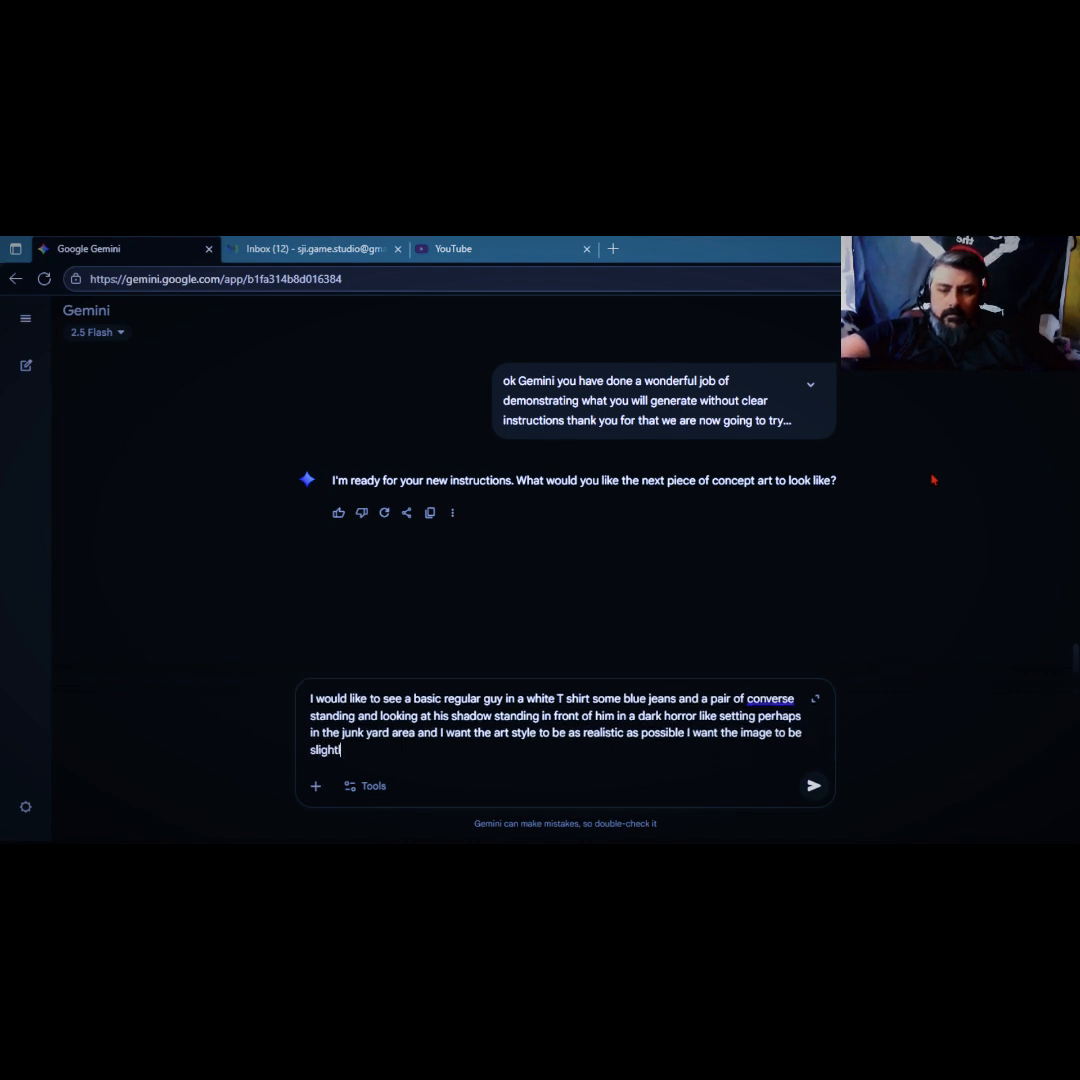
type("y chi")
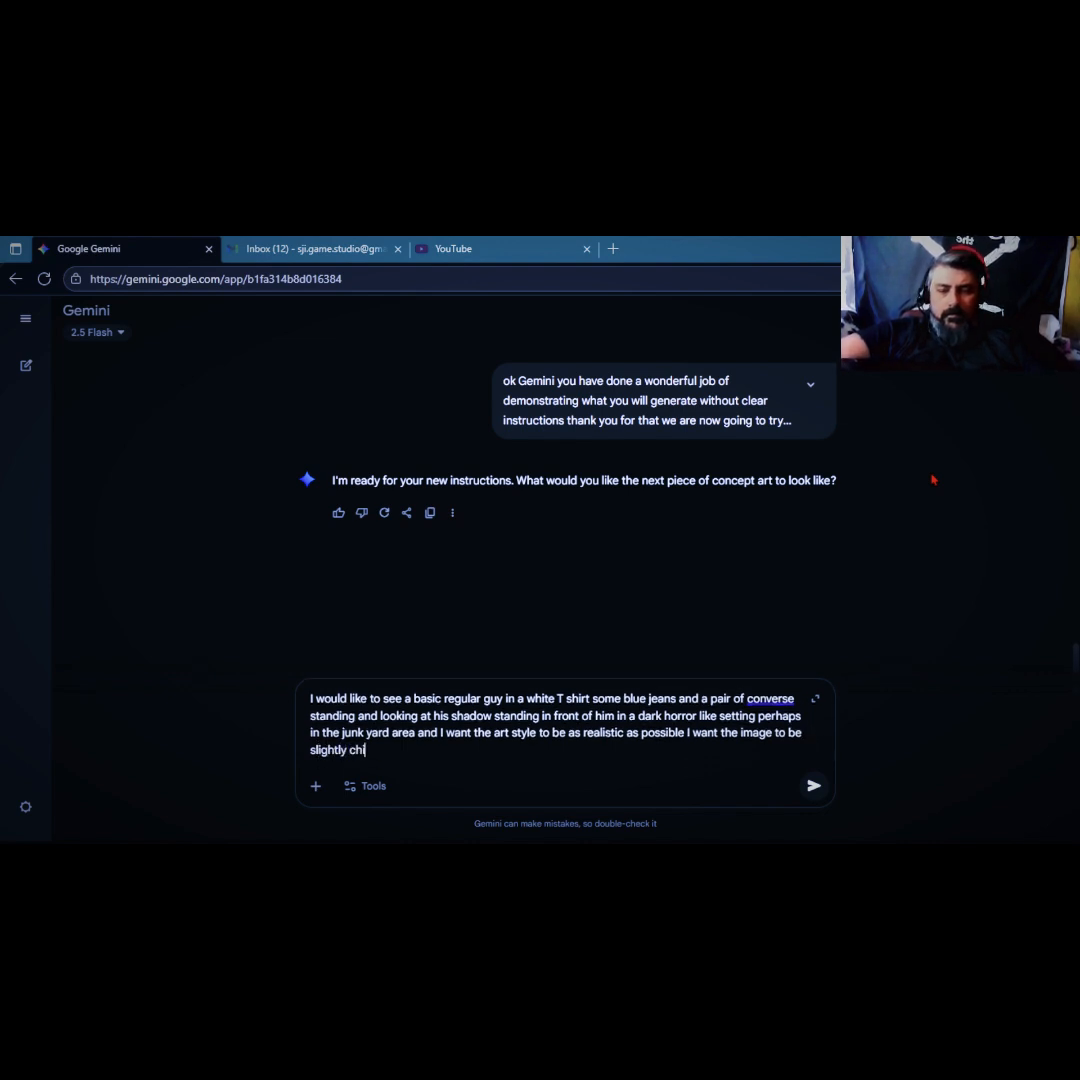
type("lling")
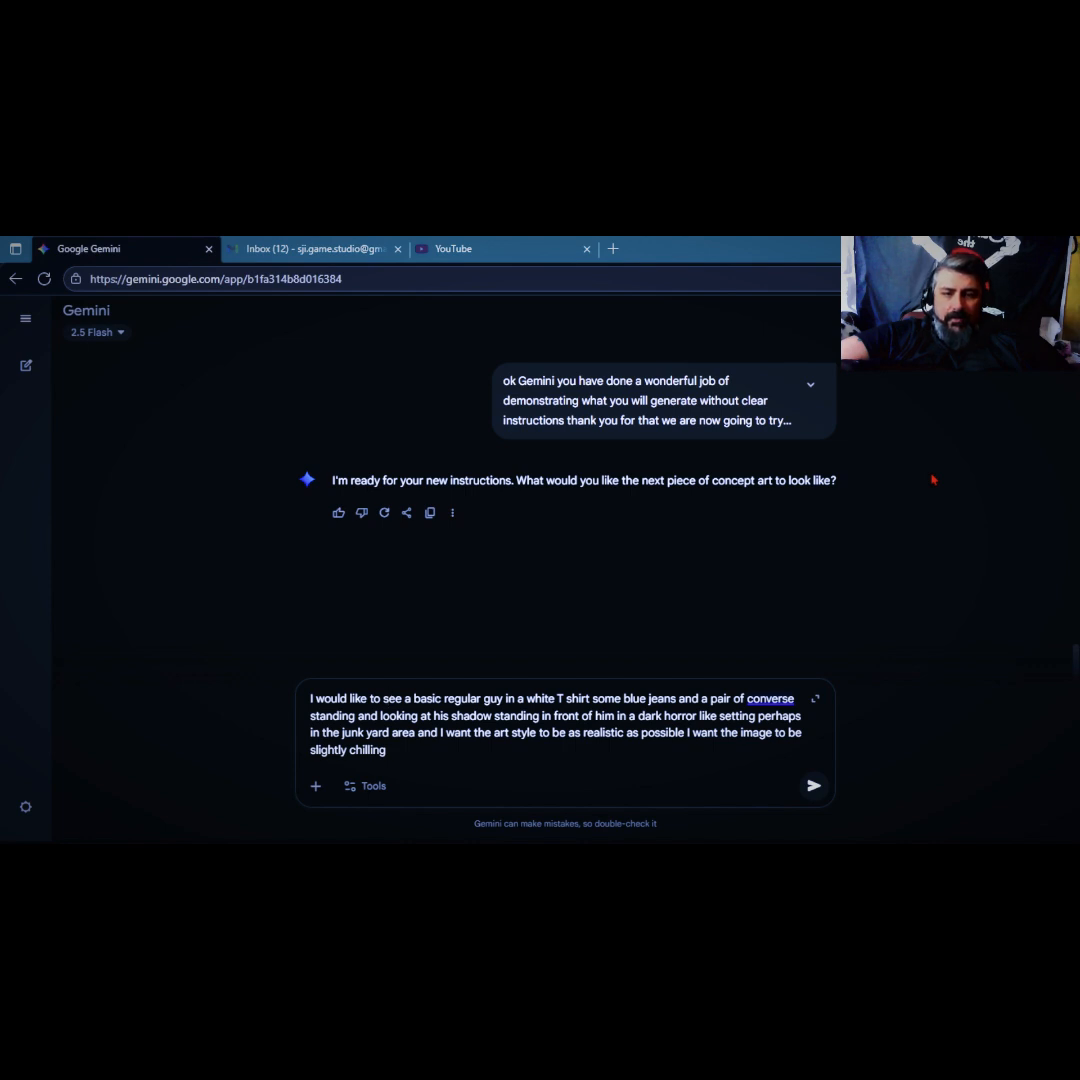
Insert "with a brown leather belt" after "blue jeans" in the character description and send the message.
key("Right")
key("Right")
key("Right")
key("Right")
key("Right")
key("Right")
key("Right")
key("Right")
key("Right")
key("Right")
key("Right")
key("Right")
key("Right")
key("Right")
key("Right")
key("Right")
key("Right")
key("Right")
key("Right")
key("Right")
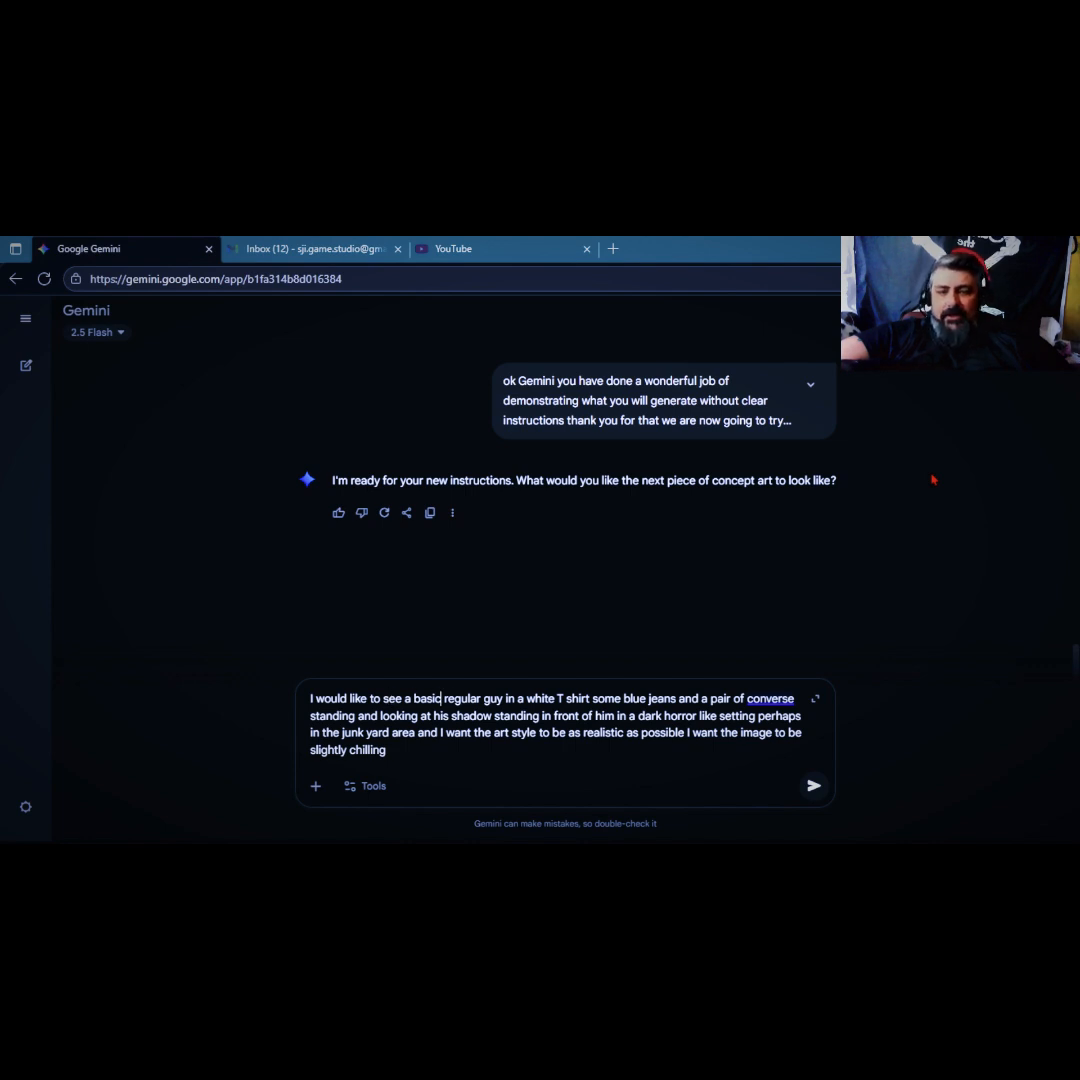
key("Right")
key("Right")
key("Right")
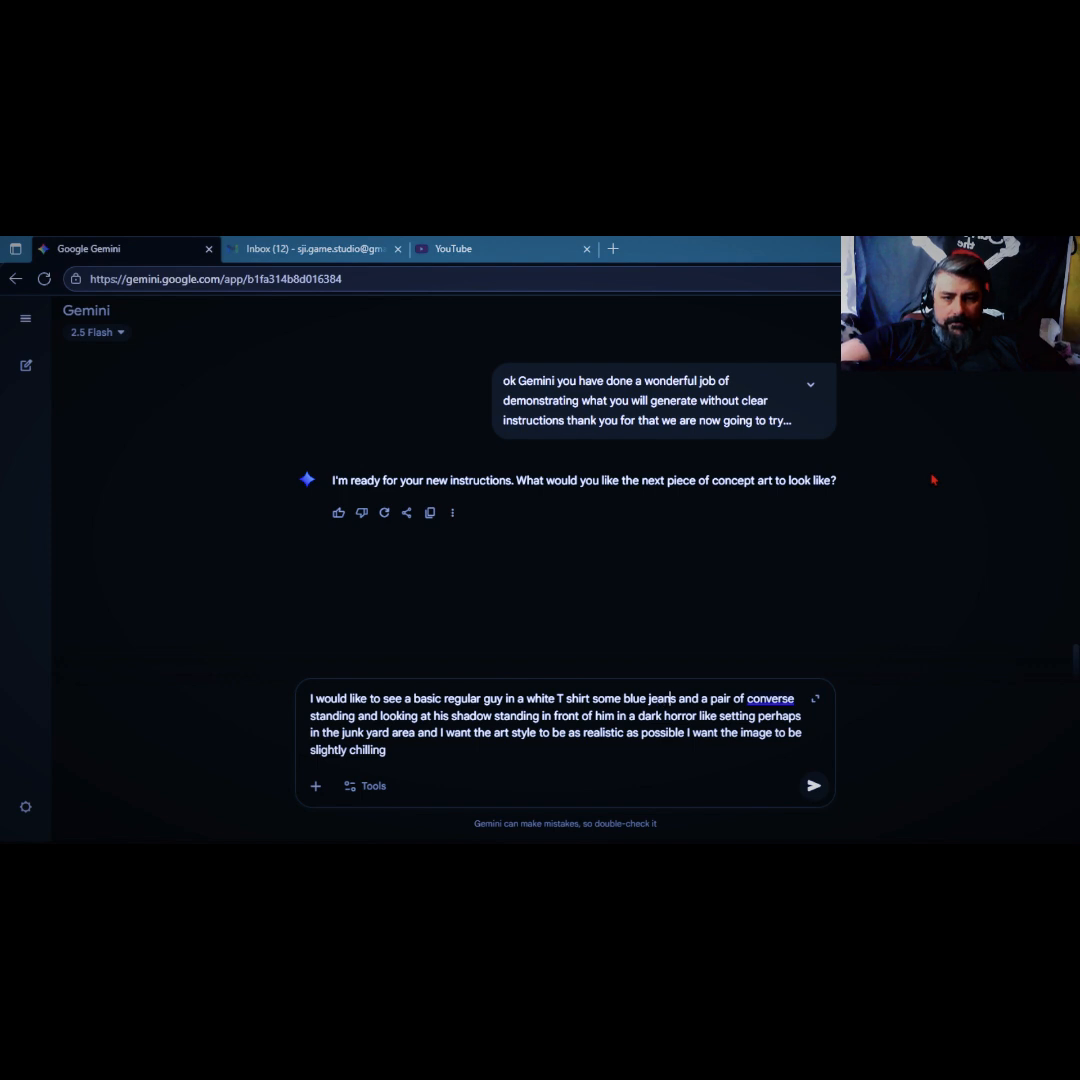
type("w")
type("ith a b")
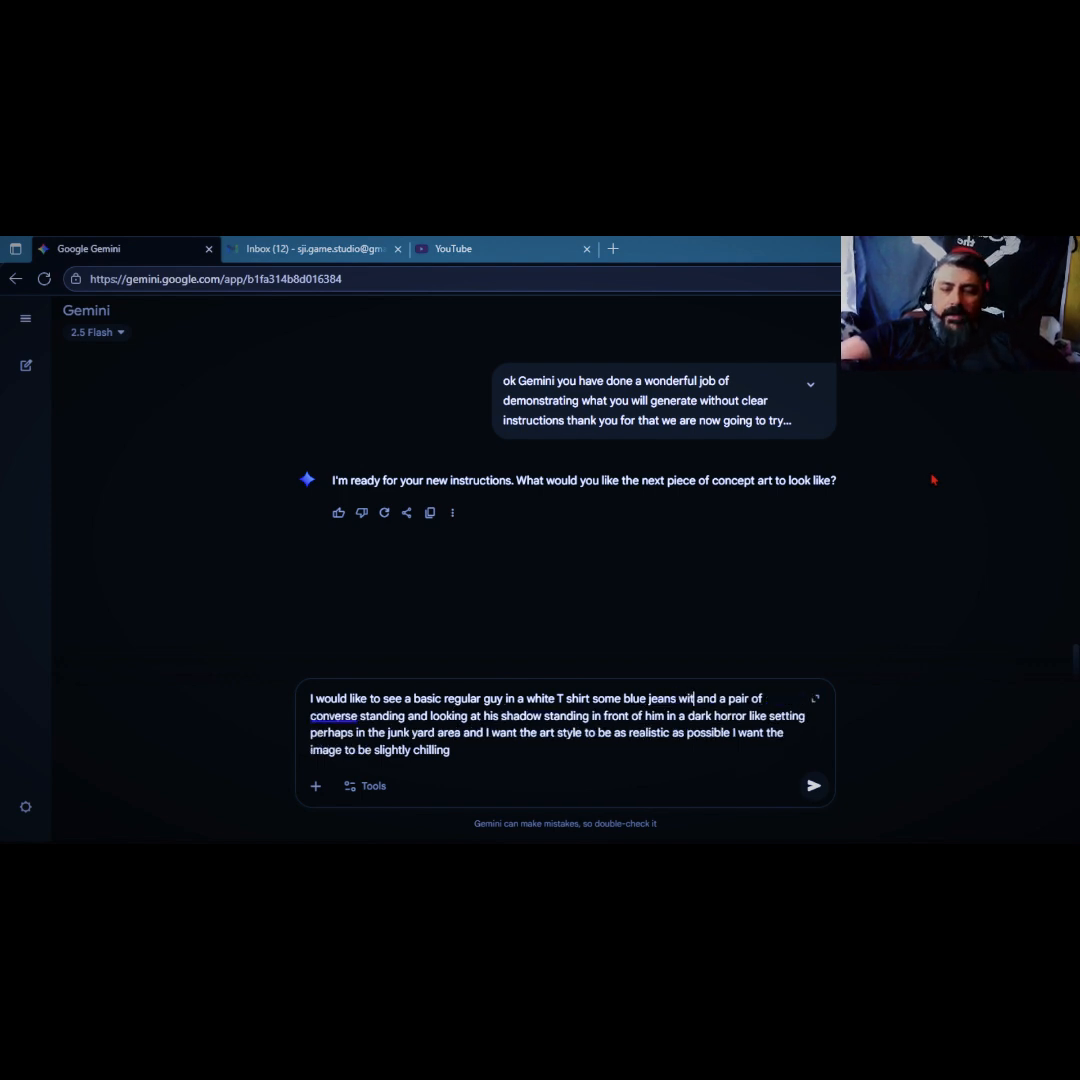
type("ro")
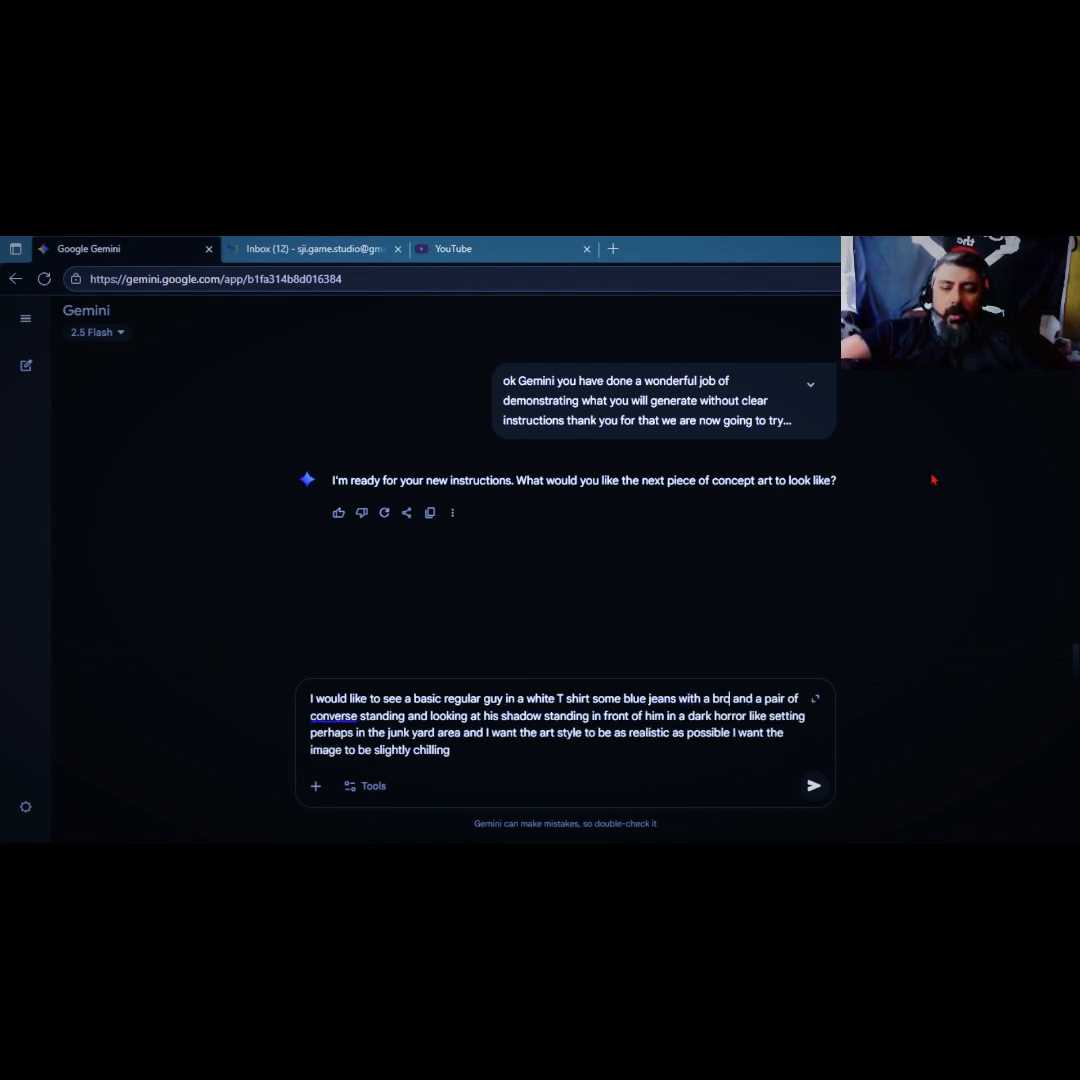
type("wn leat")
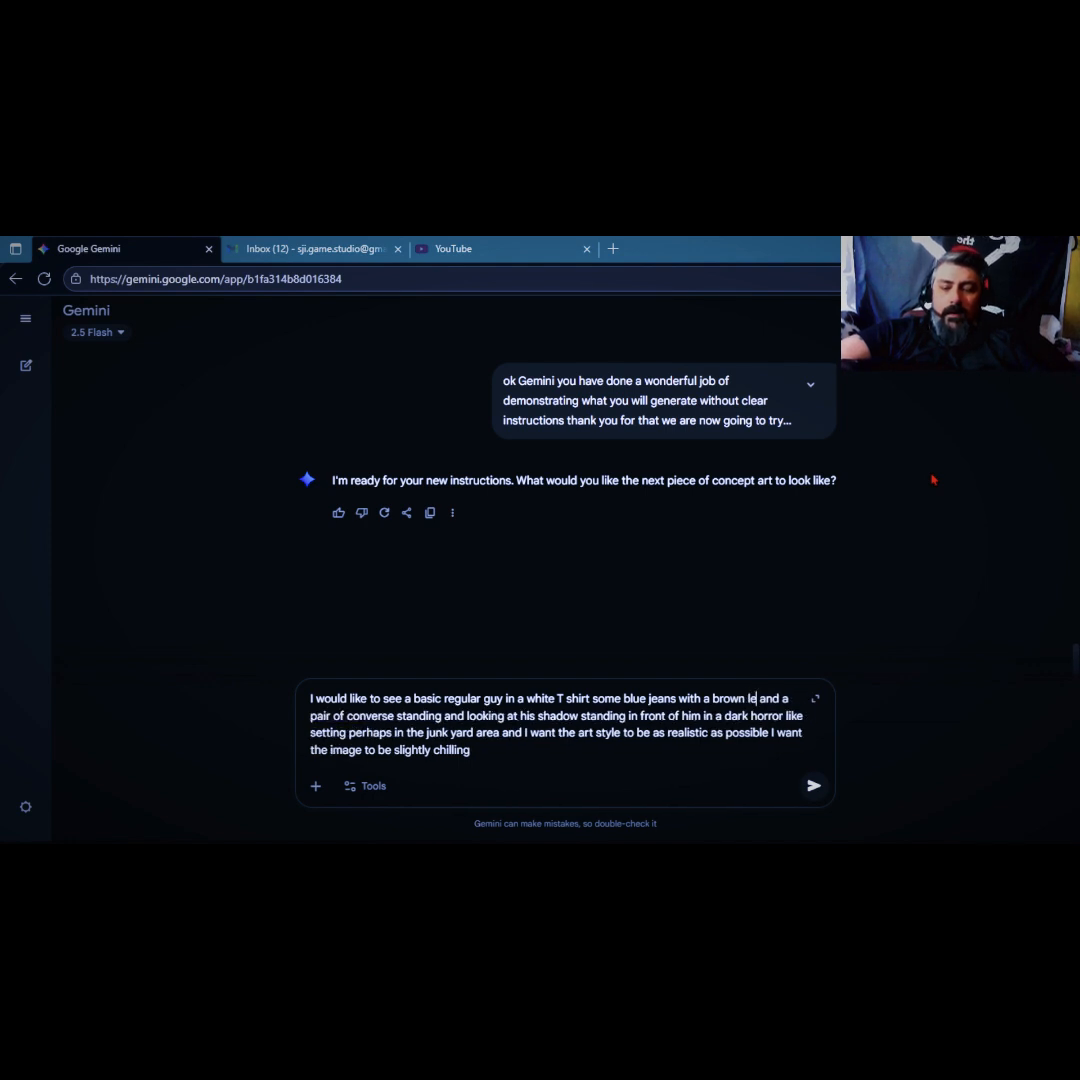
type("her belt")
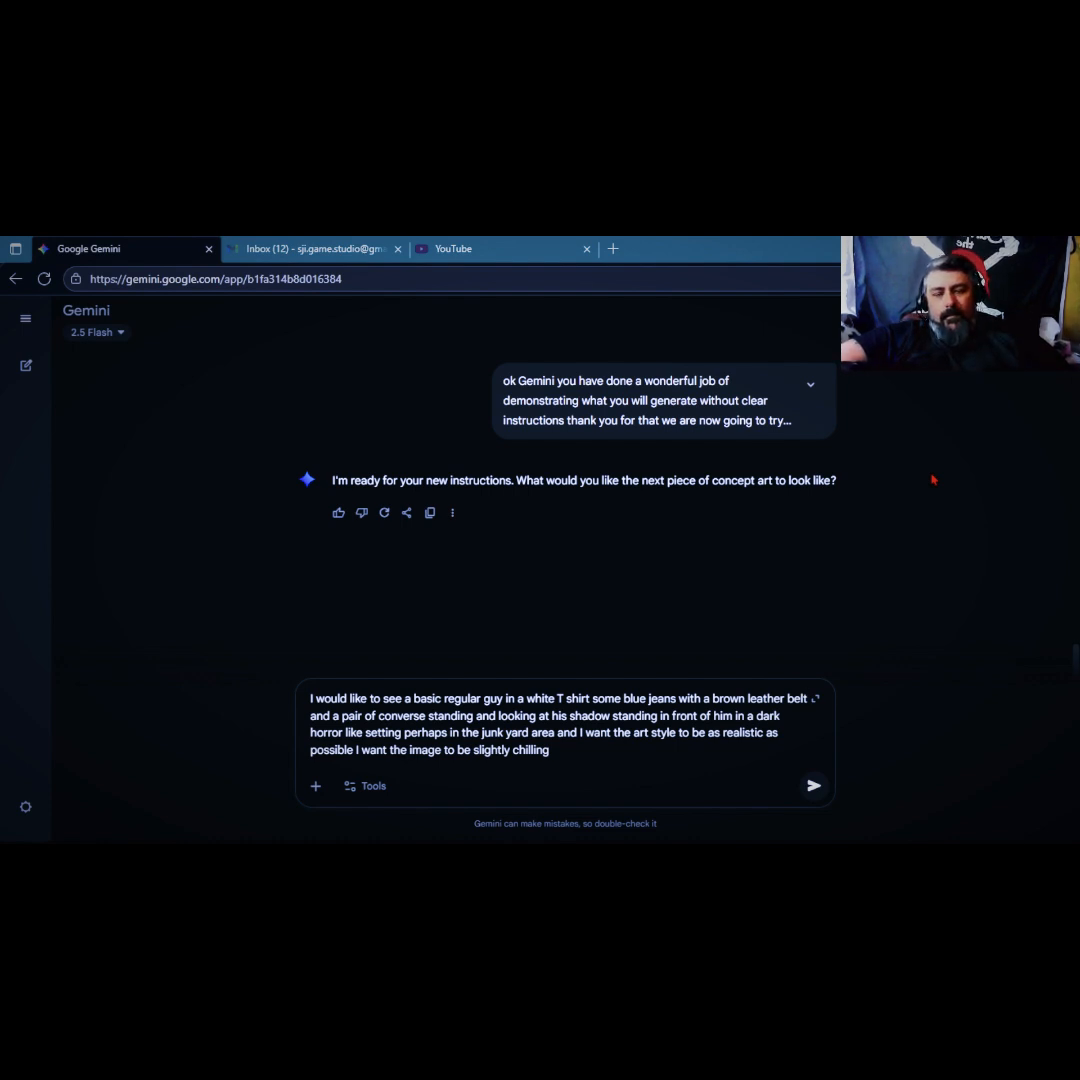
key("Return")
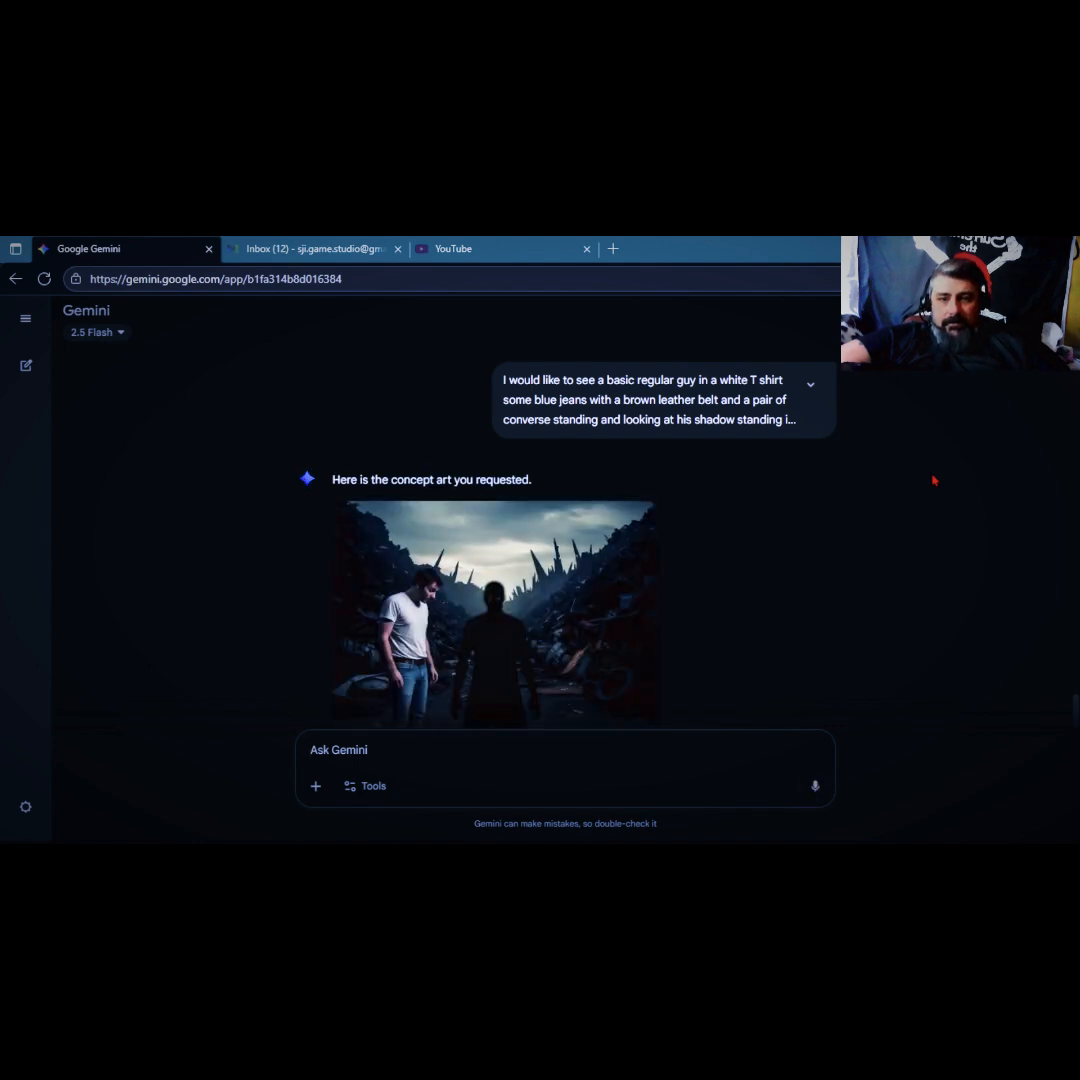
Begin a follow-up message about the generated image with "this is almost perfect but".
scroll(784, 525, "down", 2)
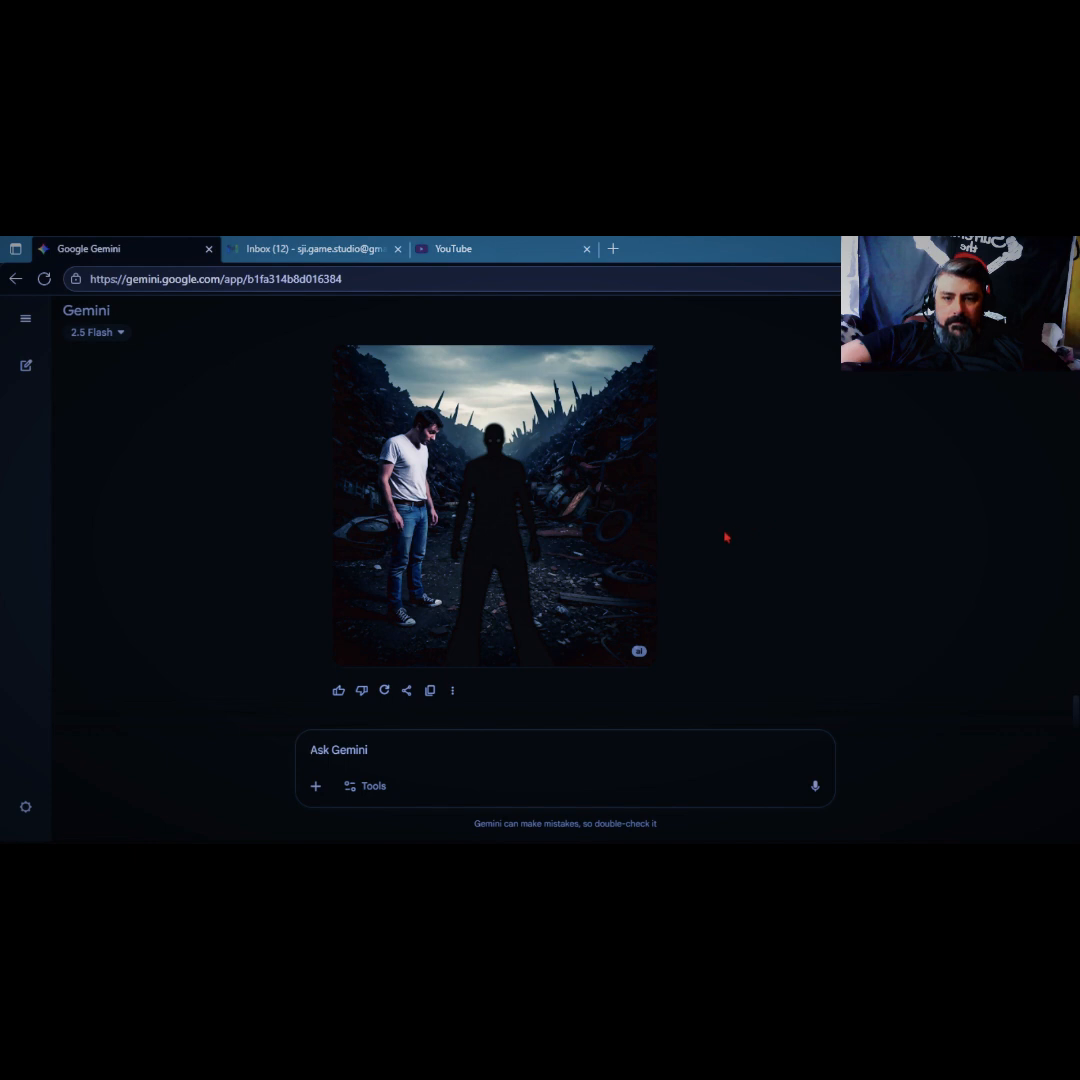
left_click(482, 755)
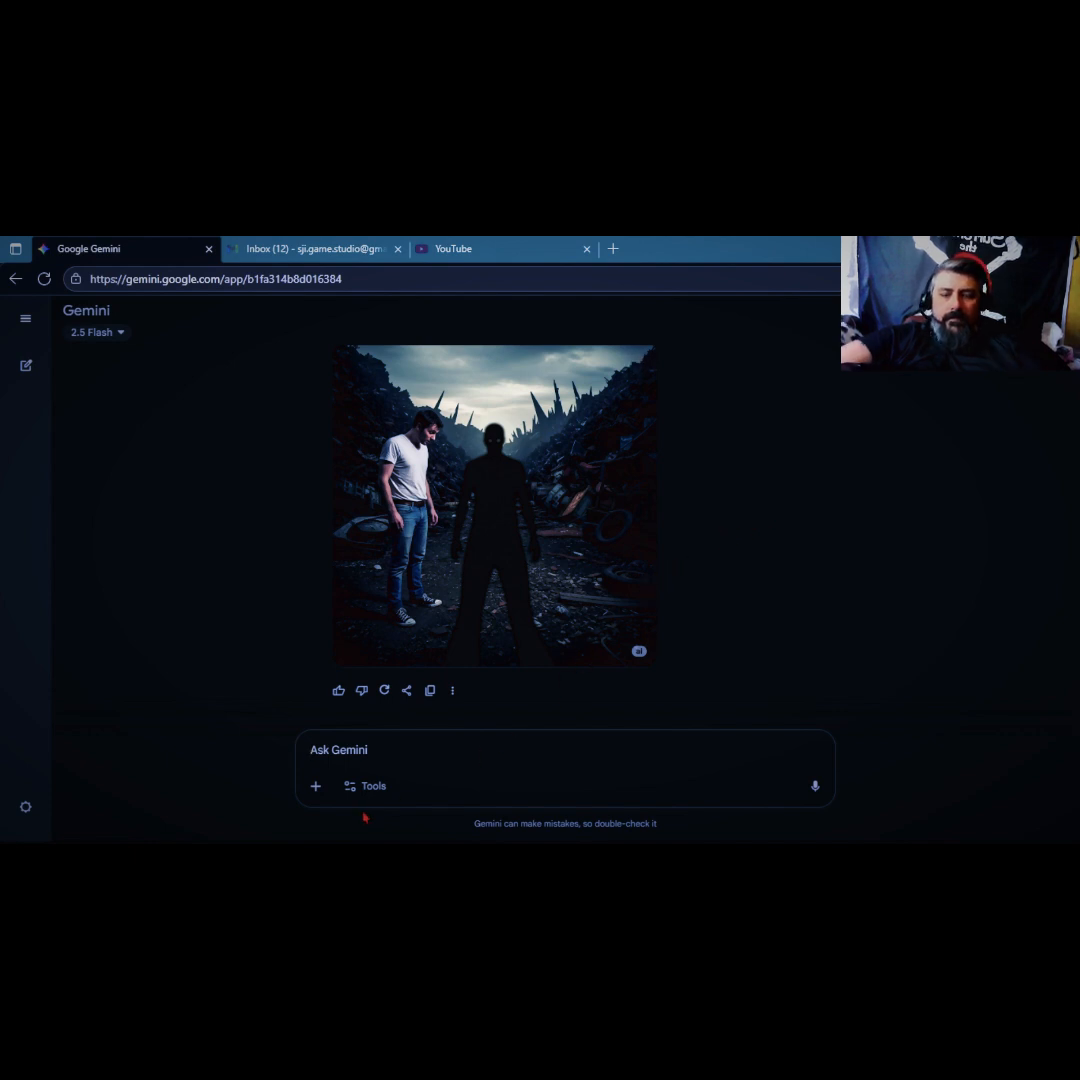
type("this is")
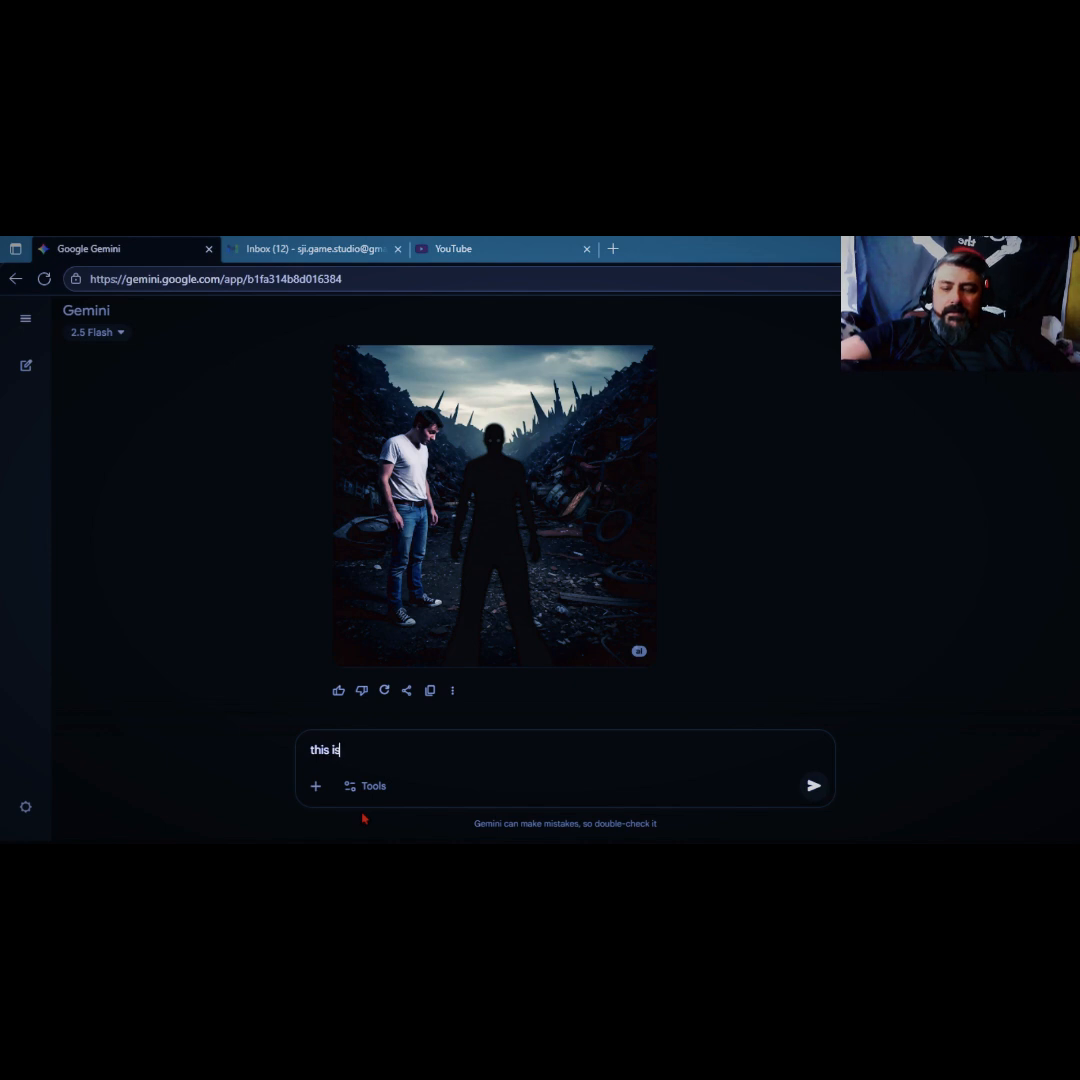
type(" almost ")
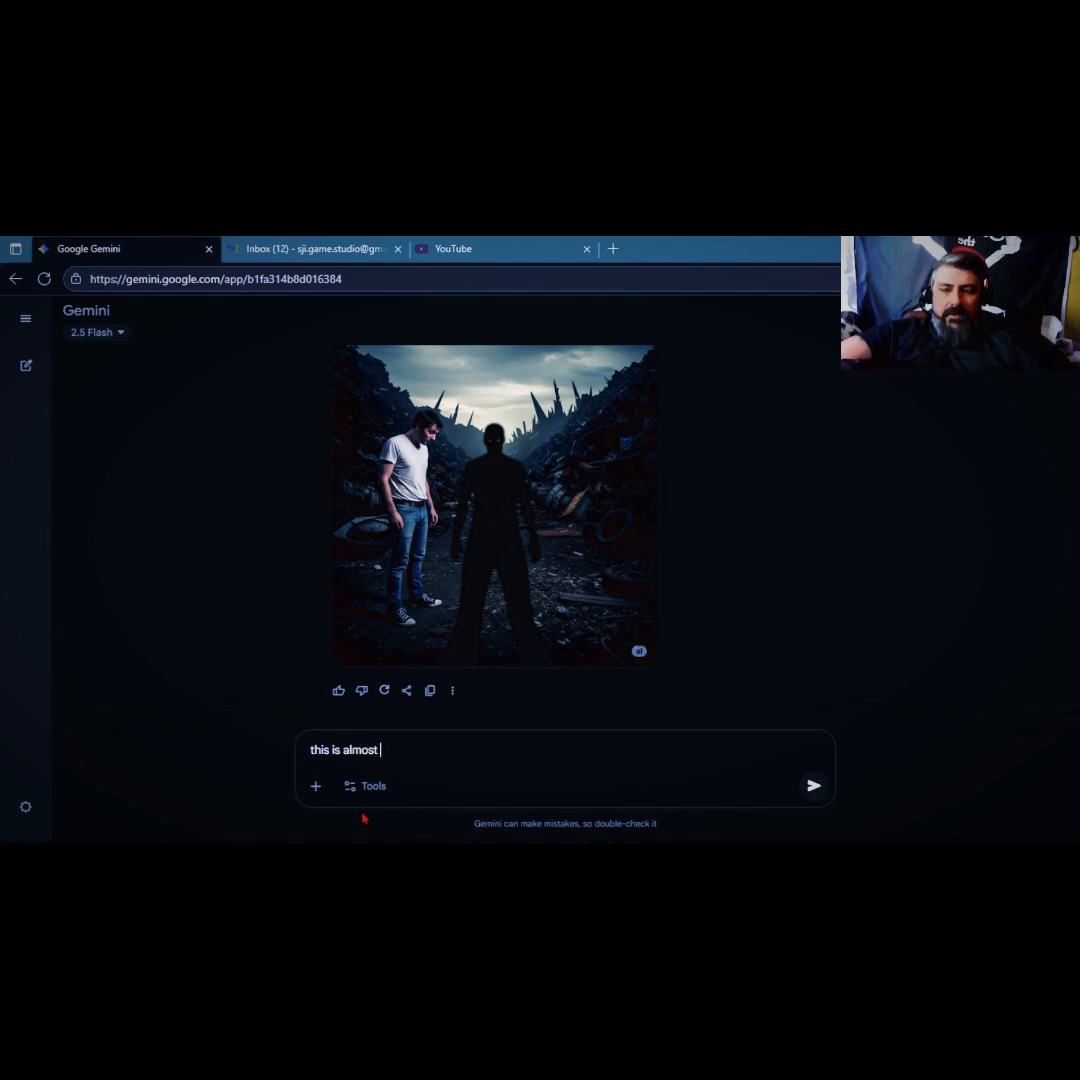
type("perf")
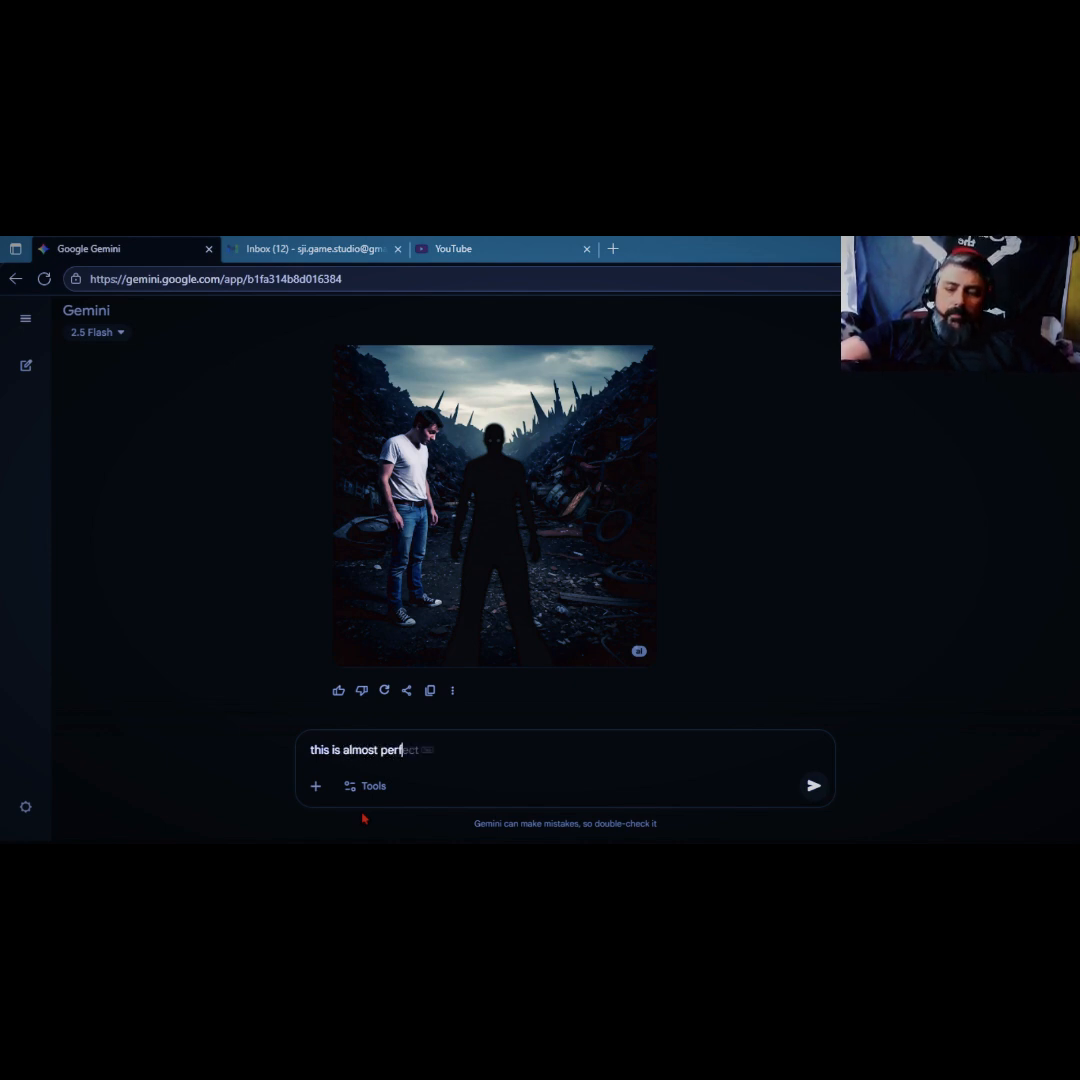
type("ect but")
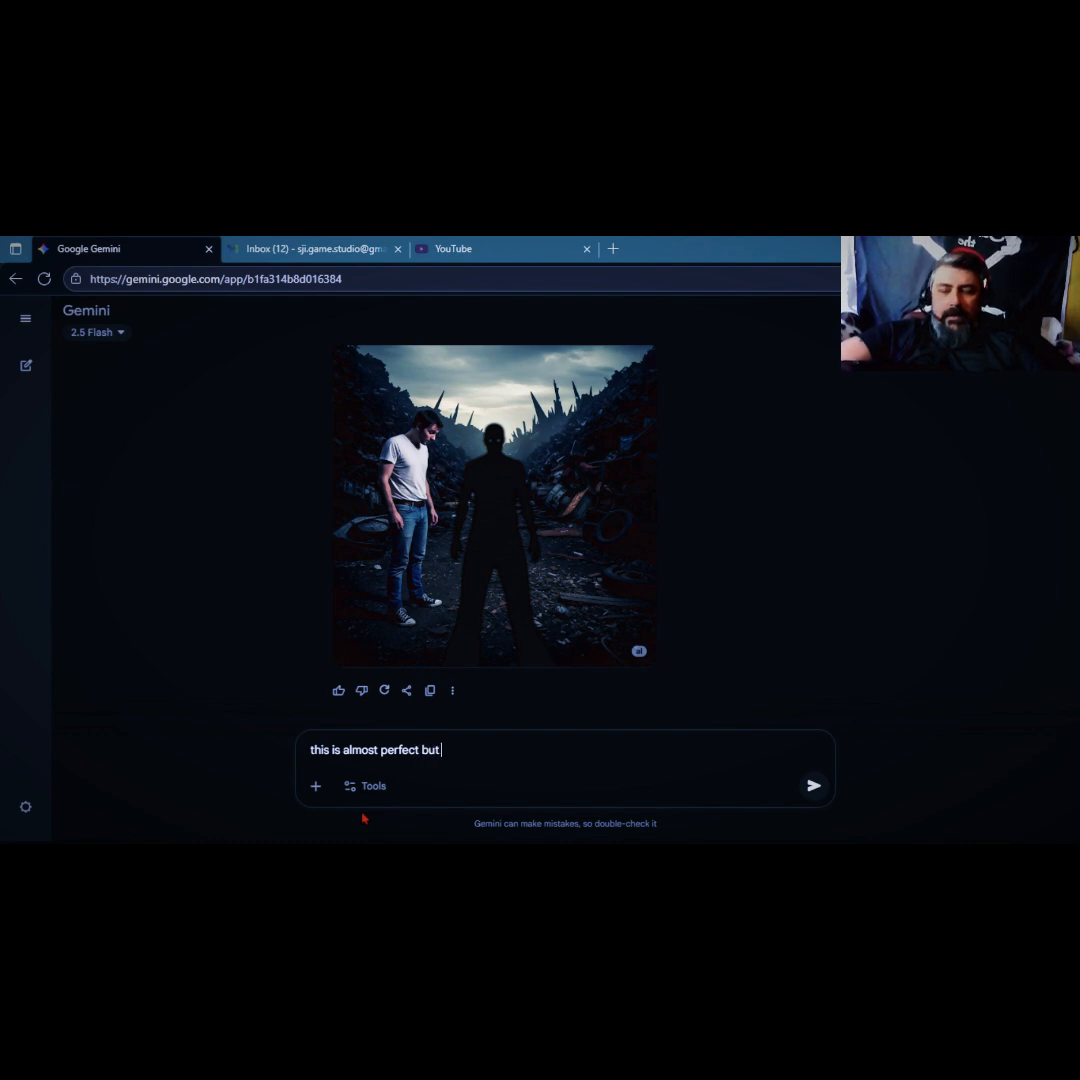
Continue the message with the request "I would like to see the shadow standing on the ground".
type(" I wou")
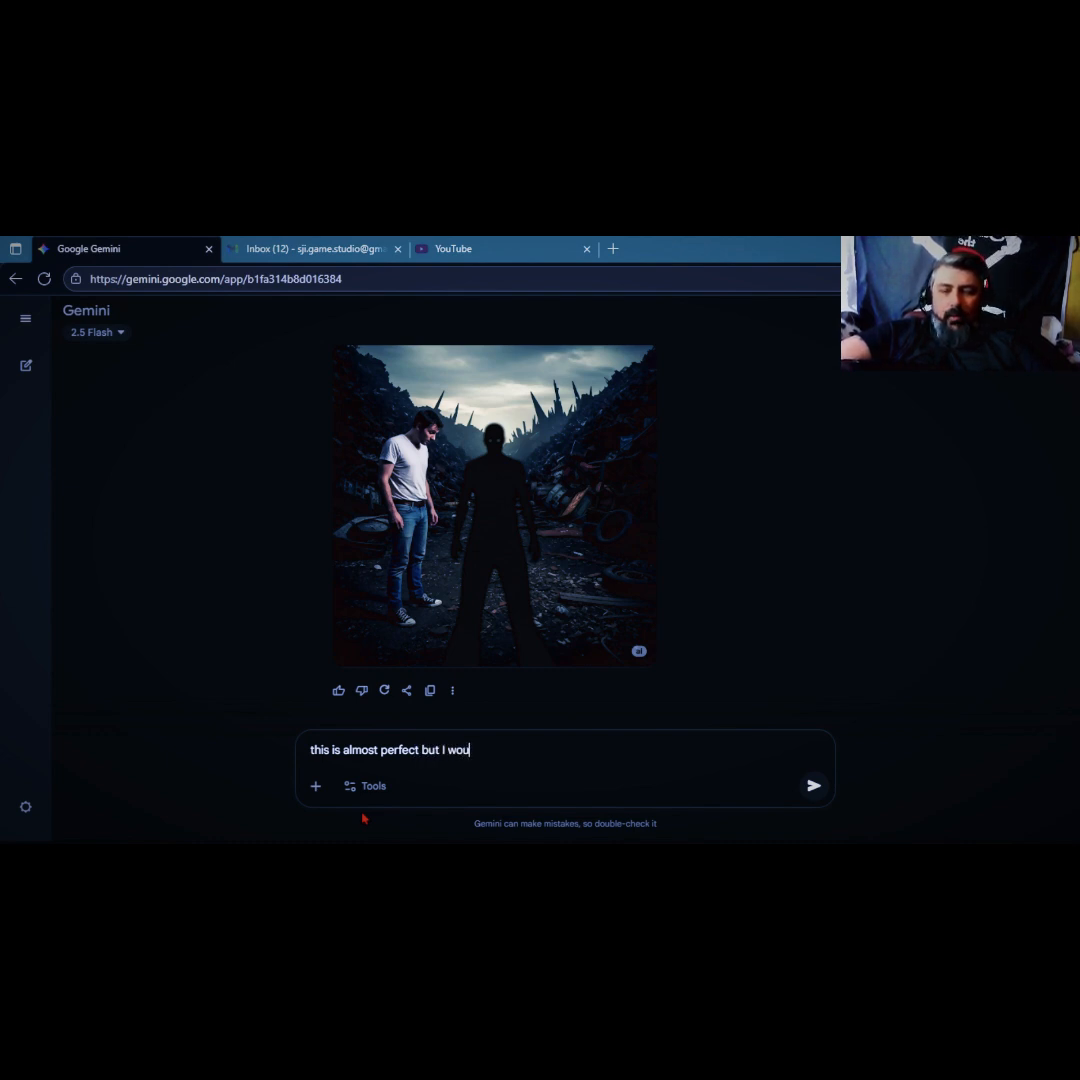
type("ld like to")
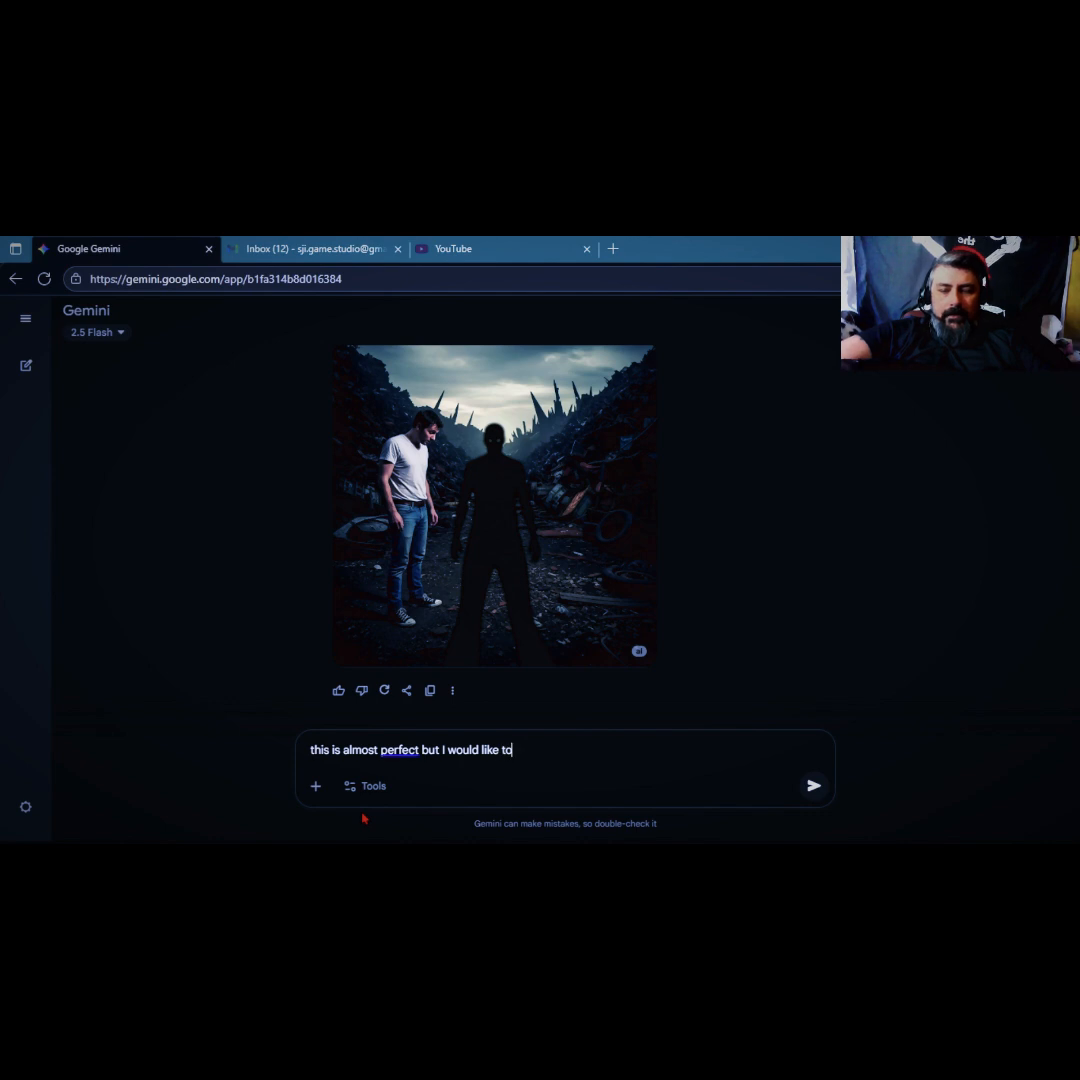
type(" see the")
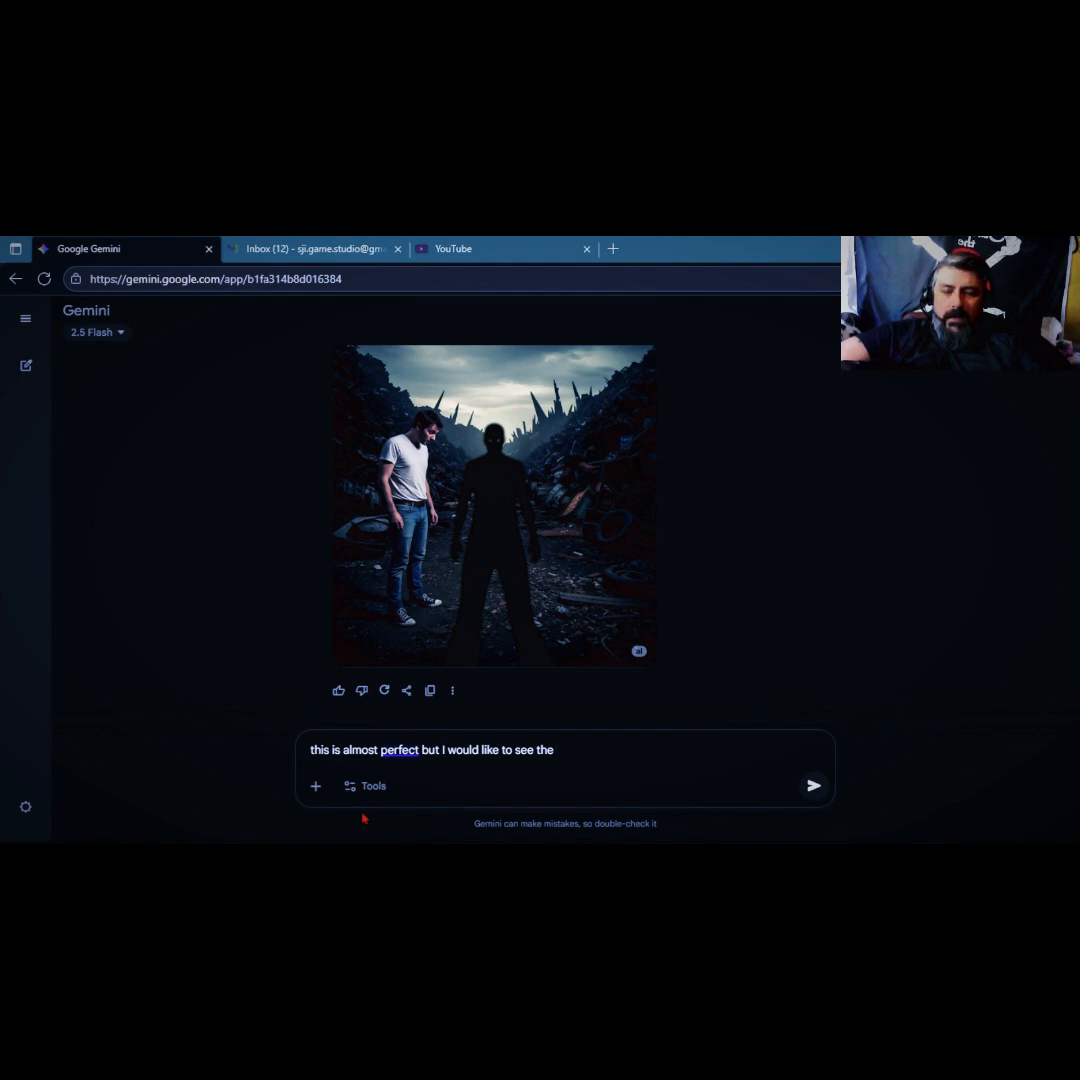
type("shadow")
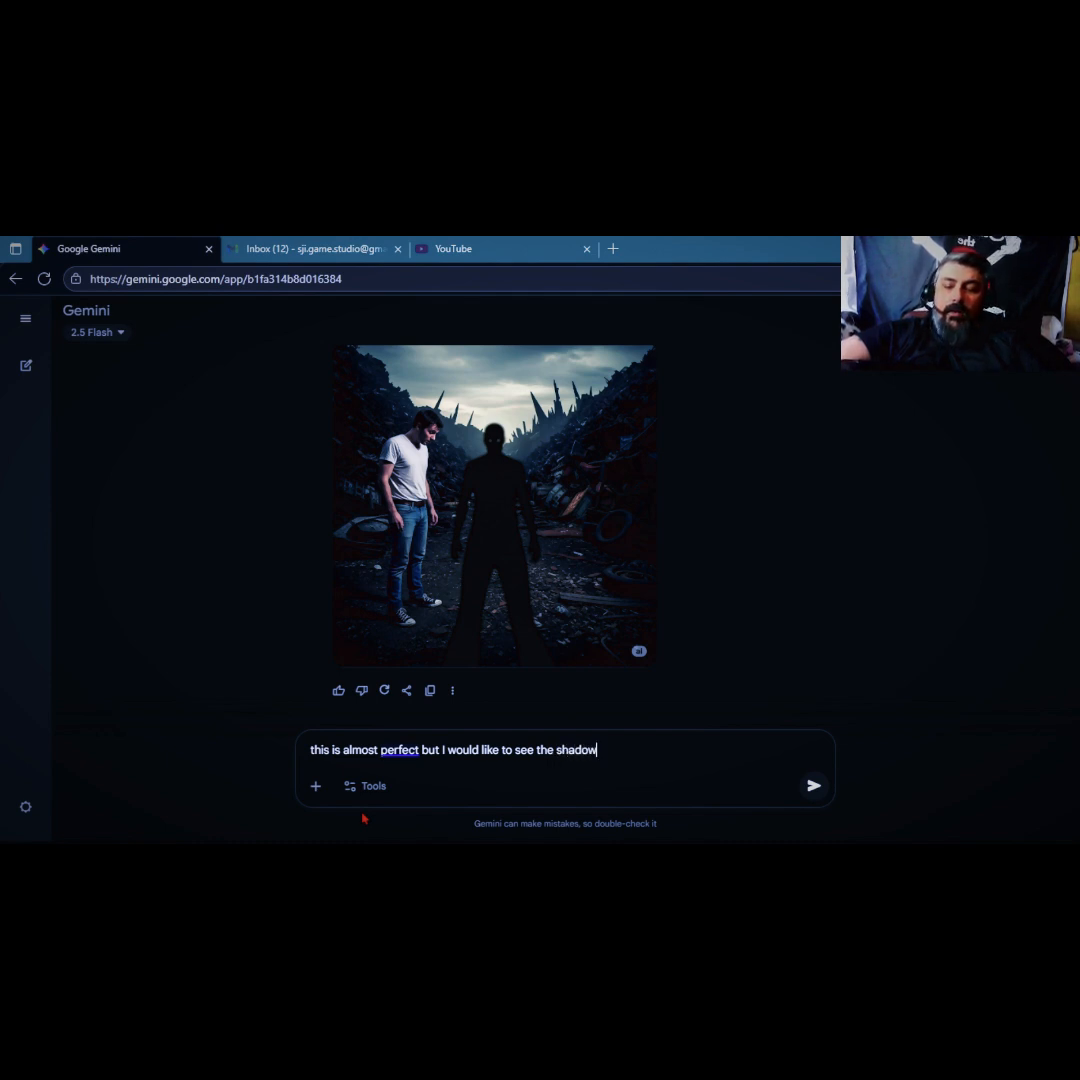
type(" standing")
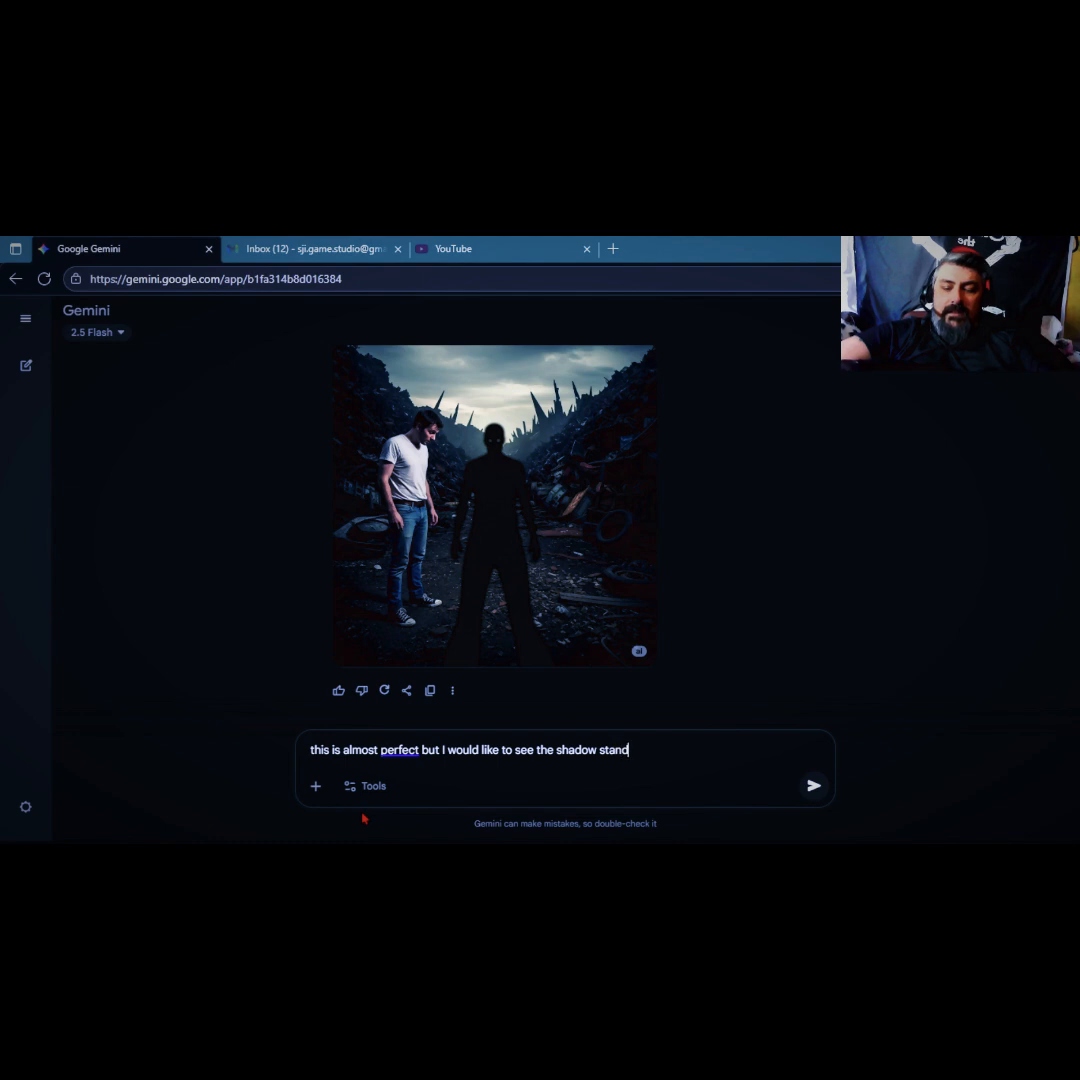
mouse_move(350, 840)
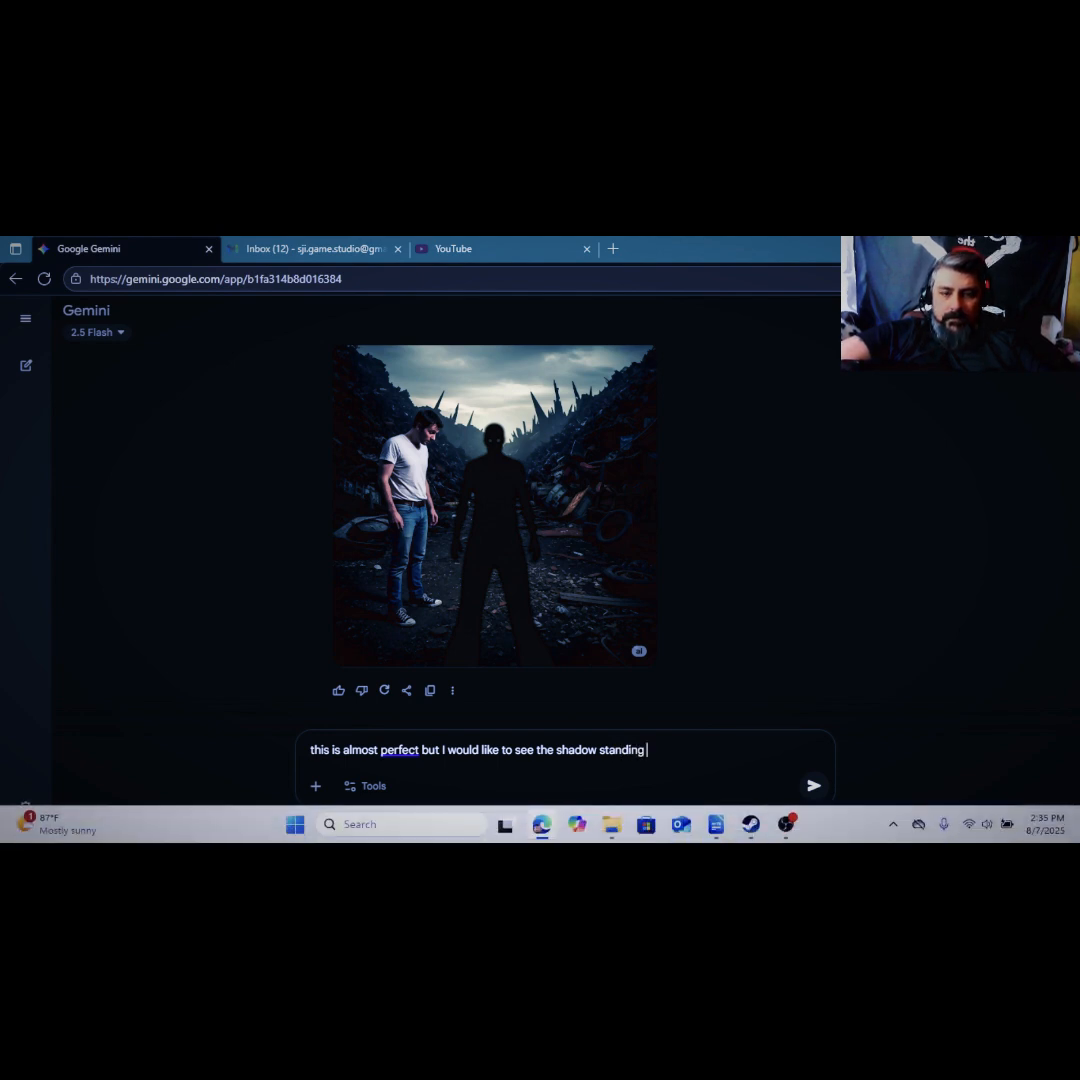
type("on the g")
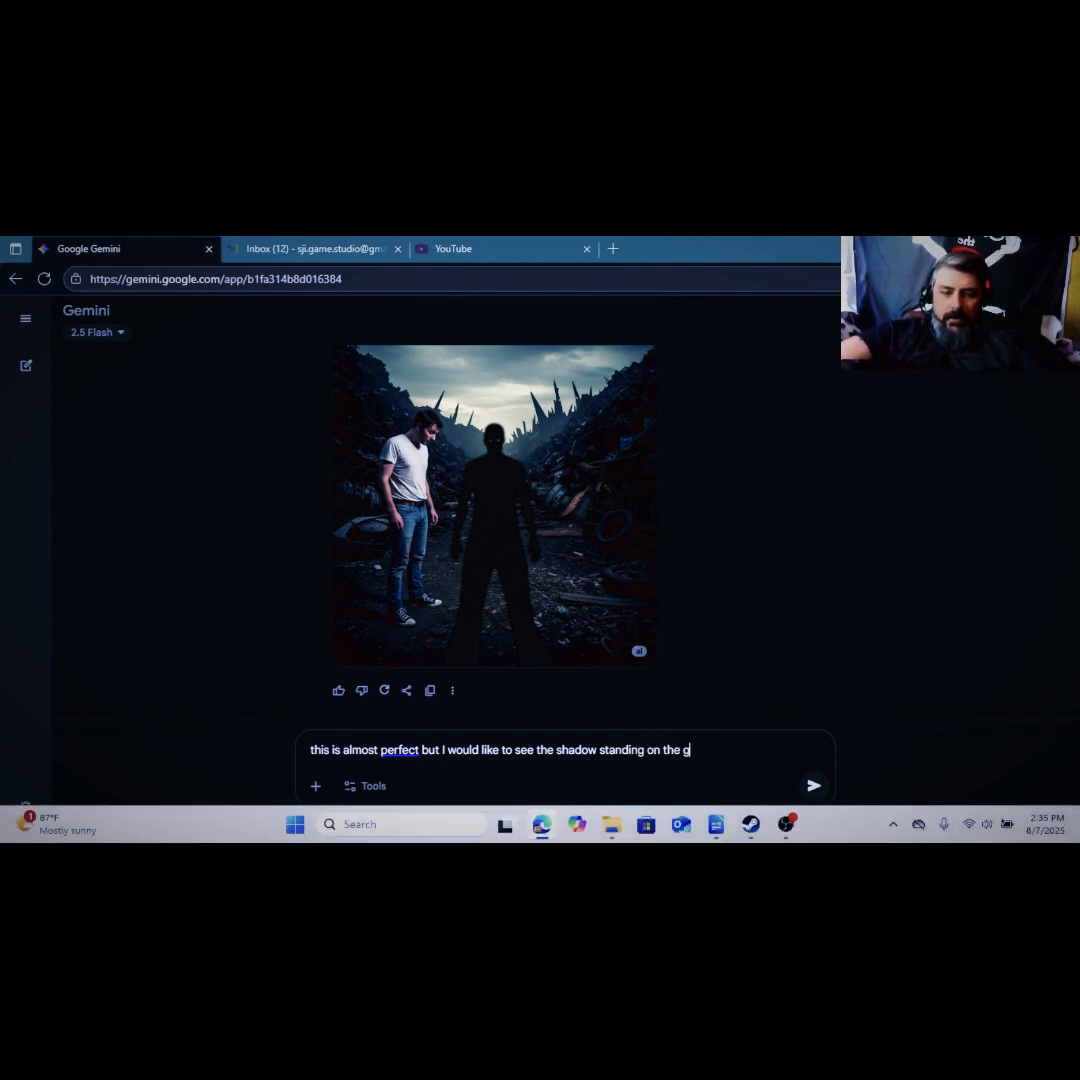
type("round")
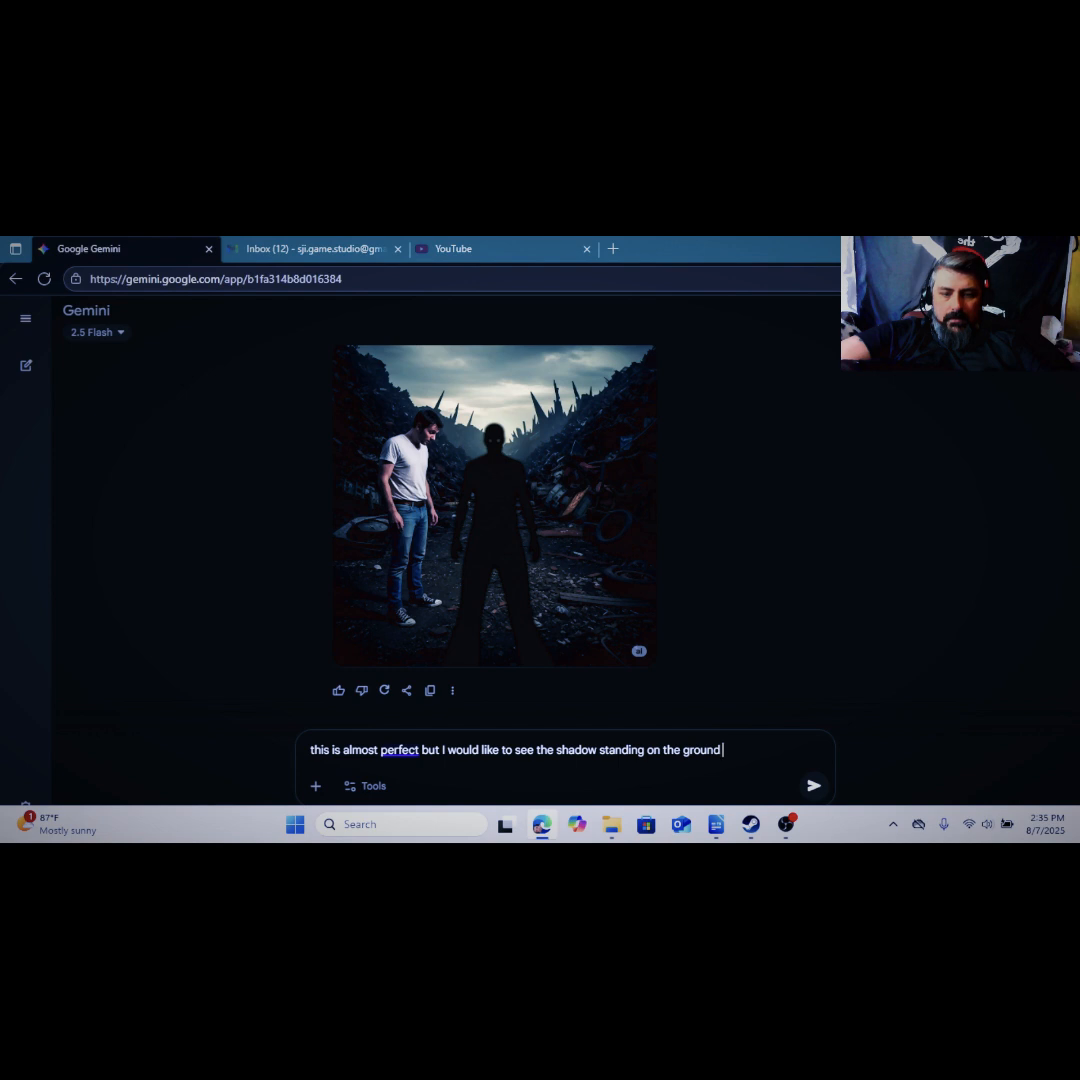
Finish the message with "like it has become solid enough to stand and not go through the ground" and send it.
type(" like i")
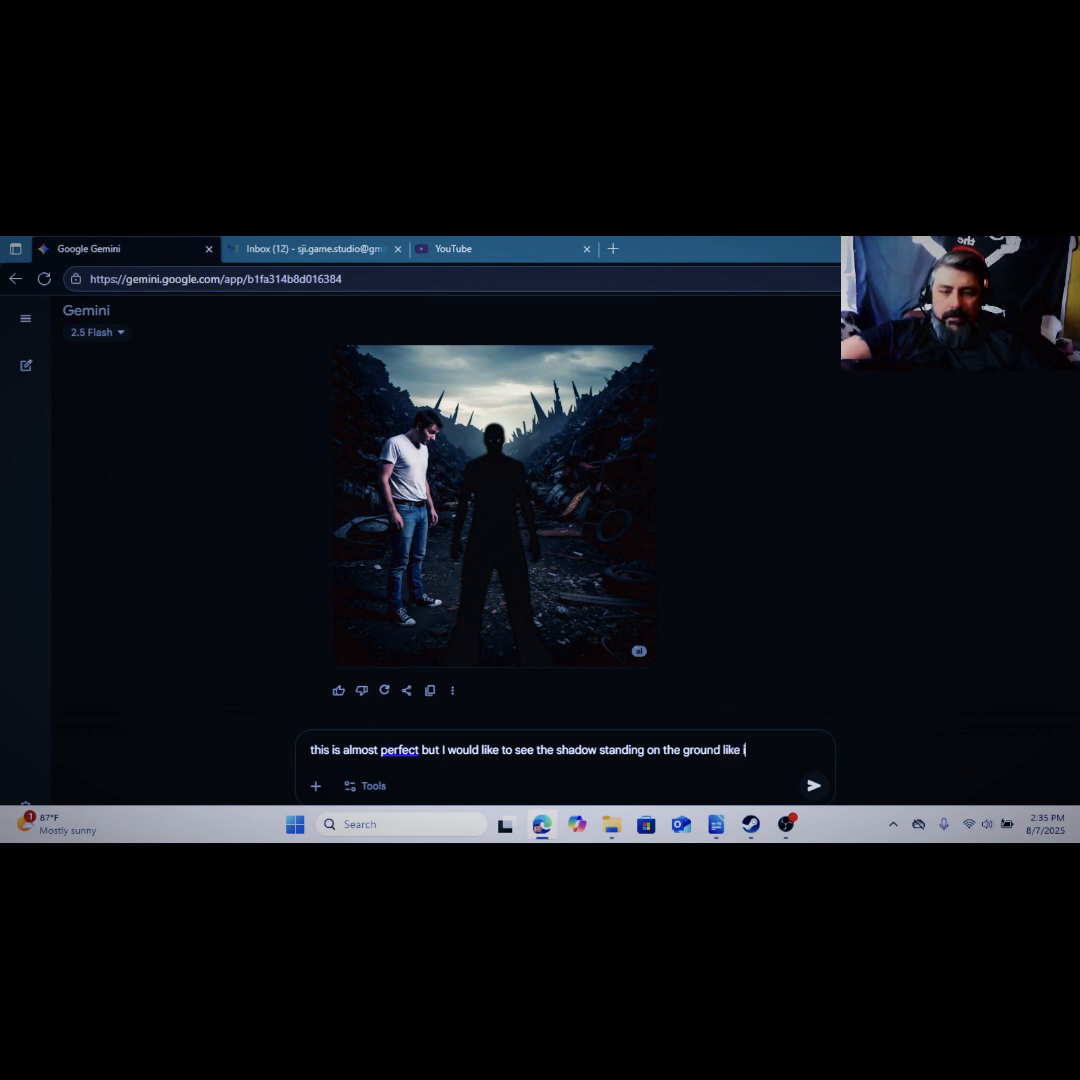
type("t has become")
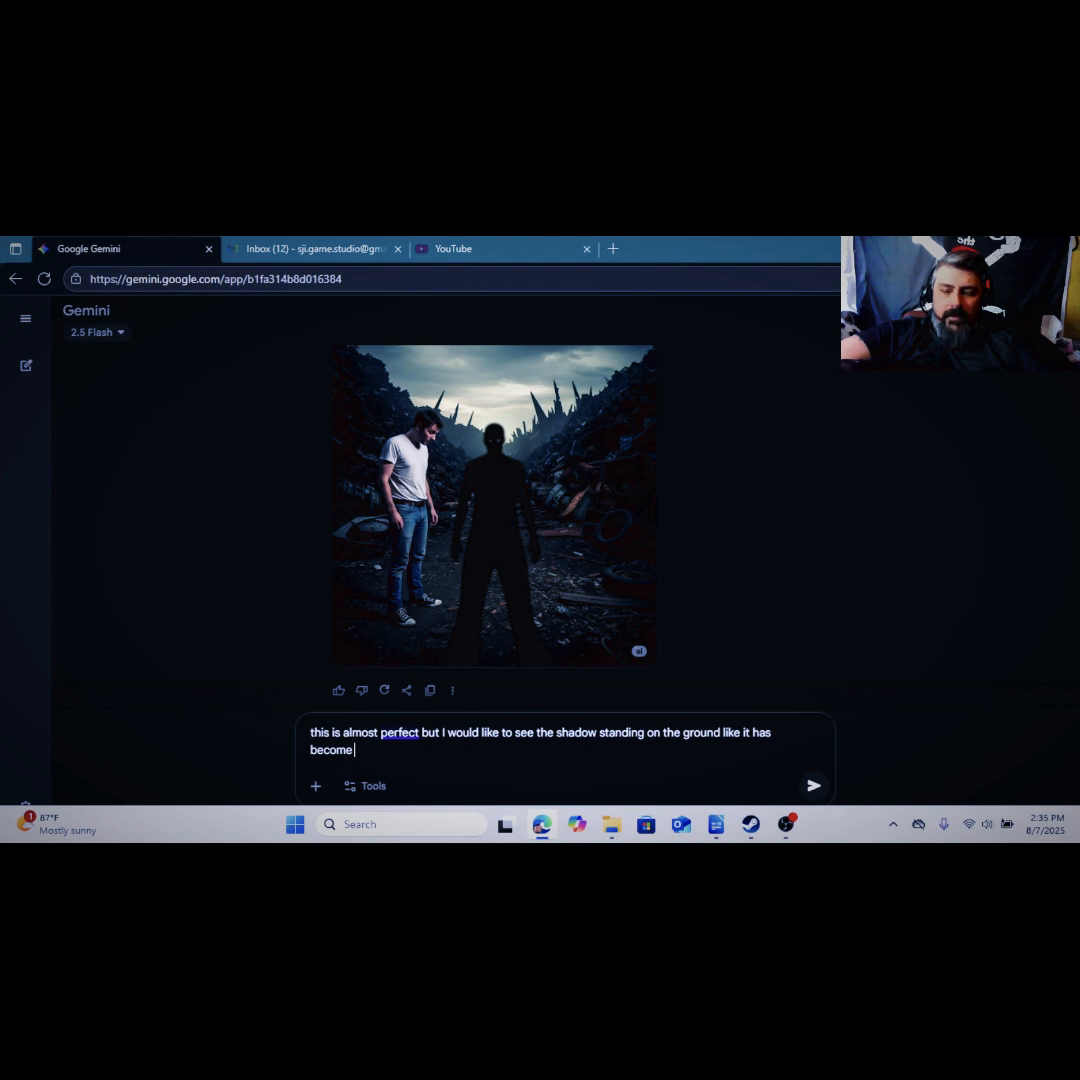
type(" solli")
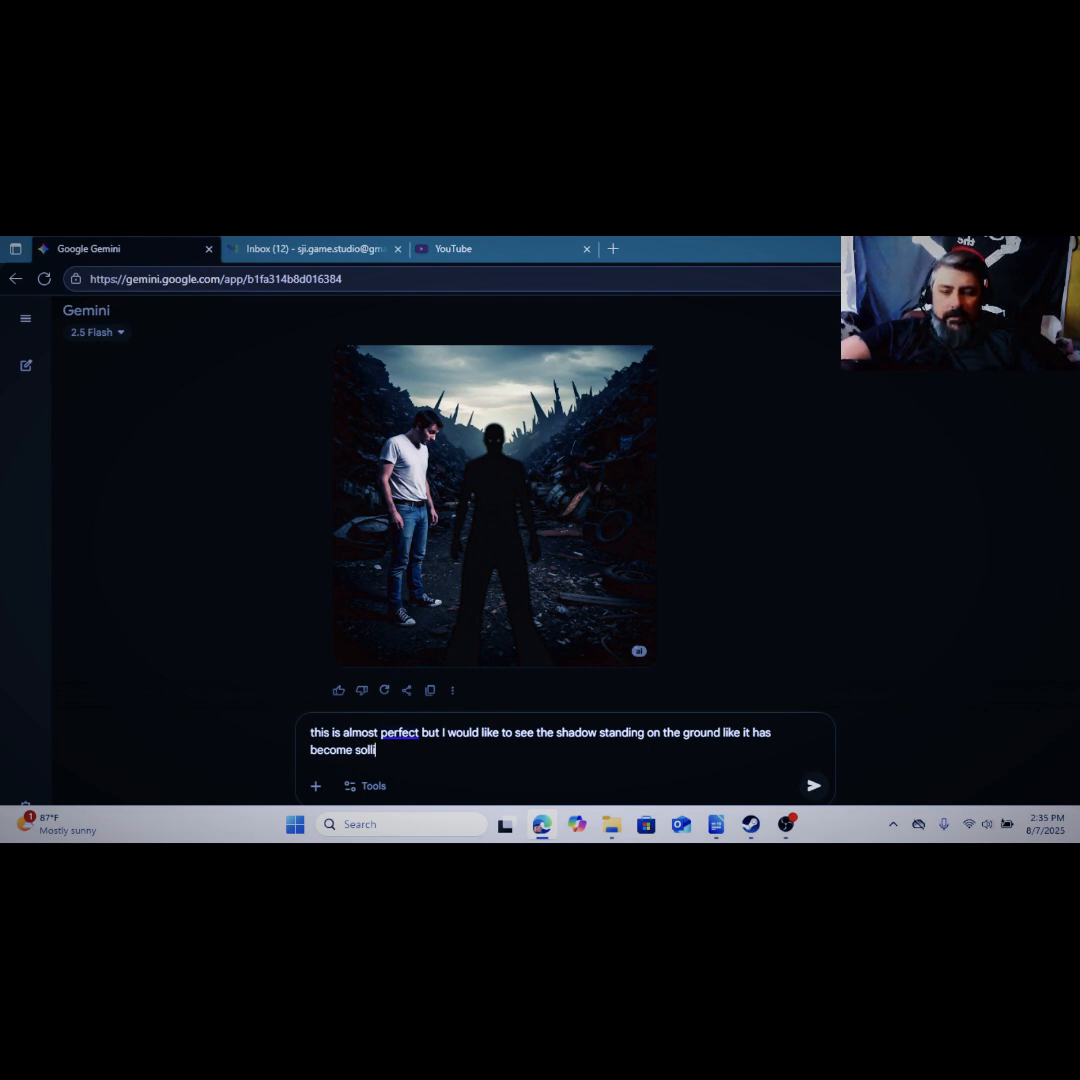
type("d ")
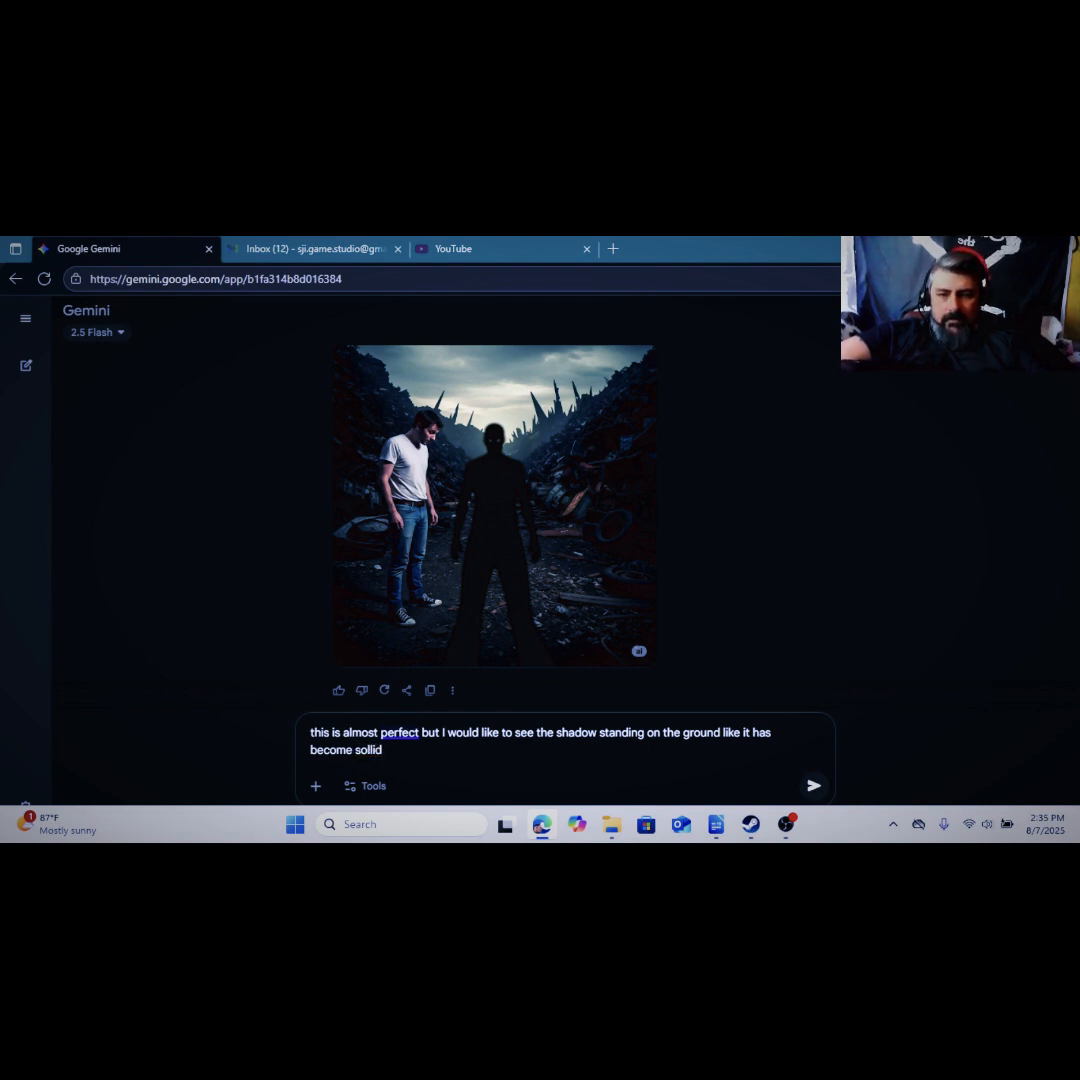
type("id enoug")
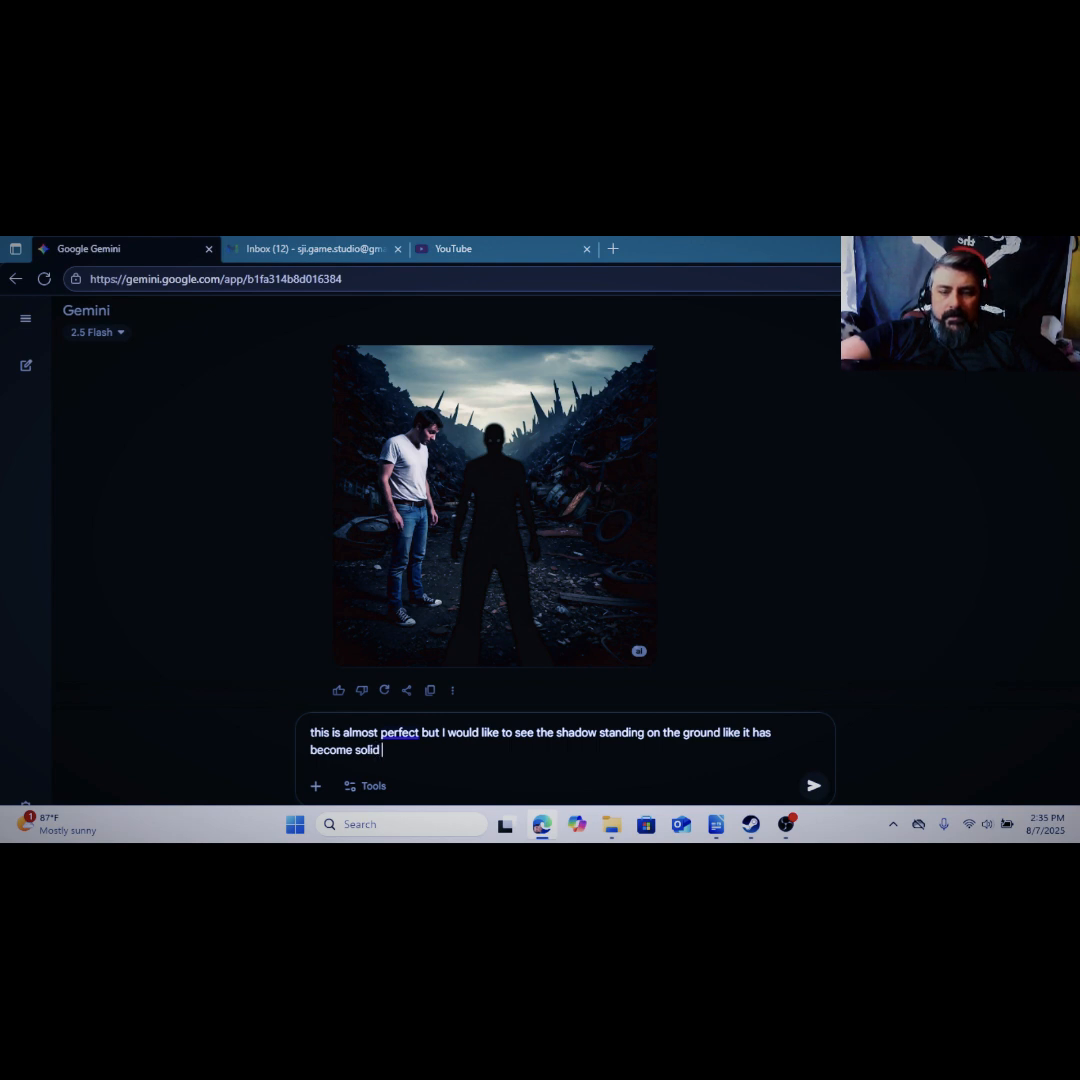
type("h to")
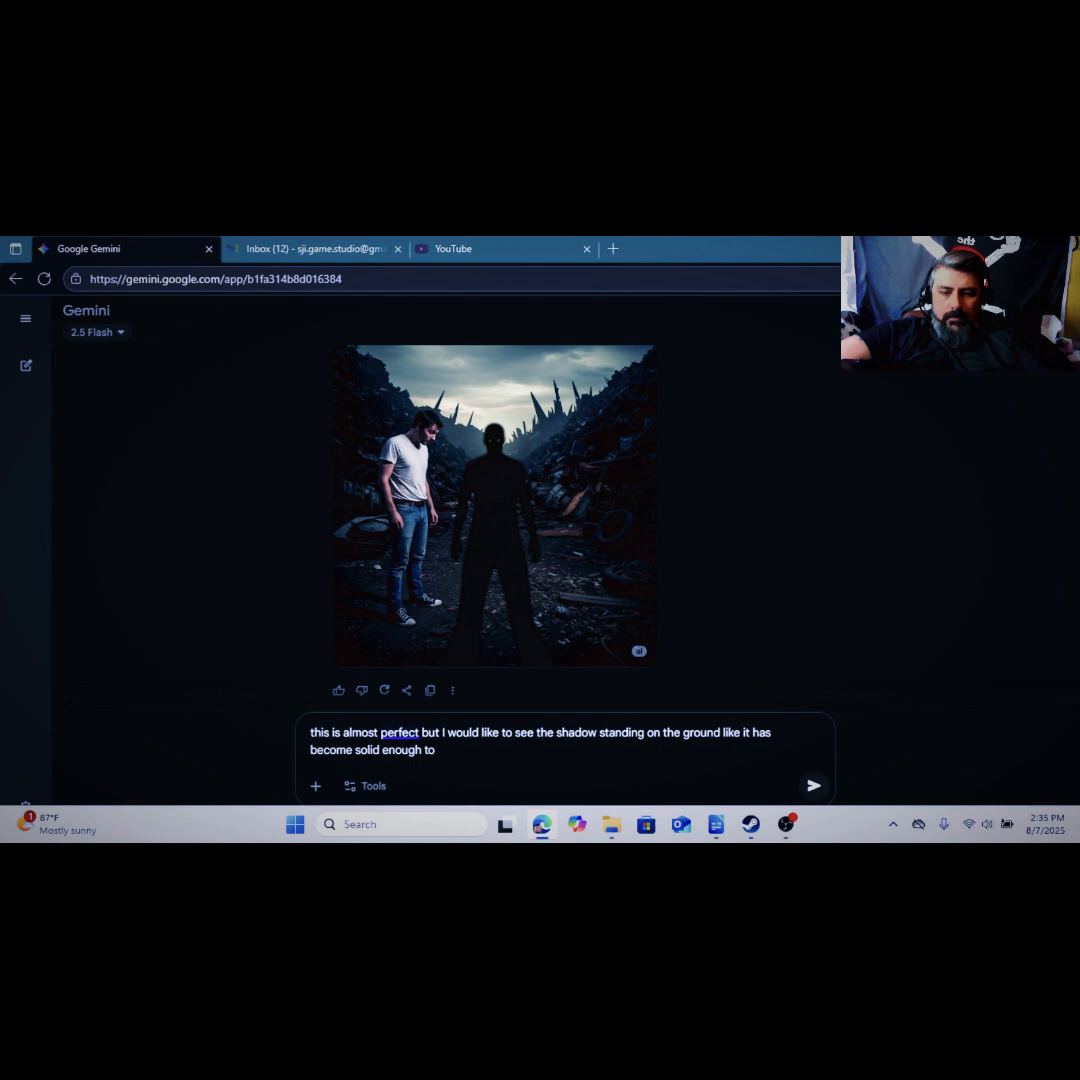
type(" stand and ")
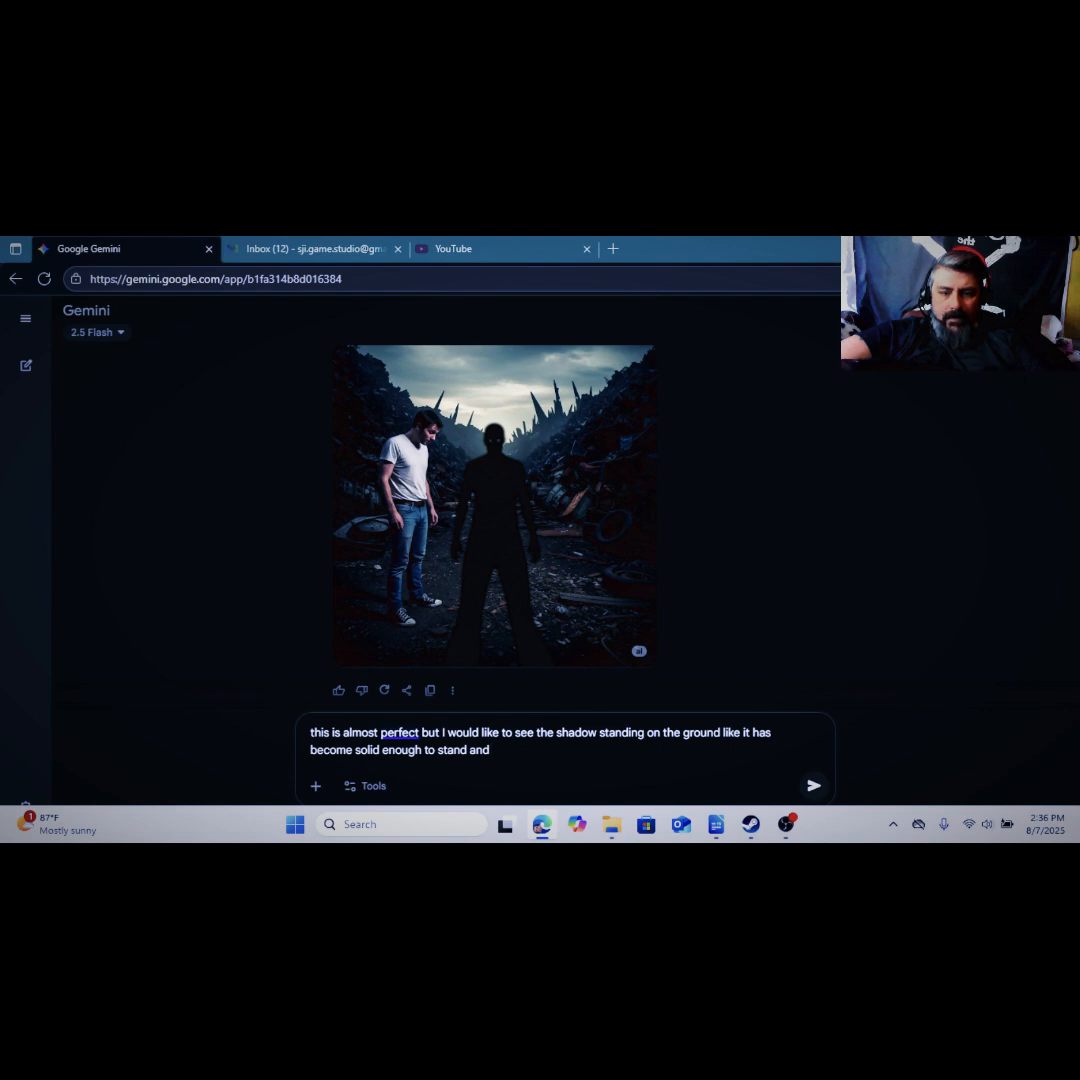
type("not go thr")
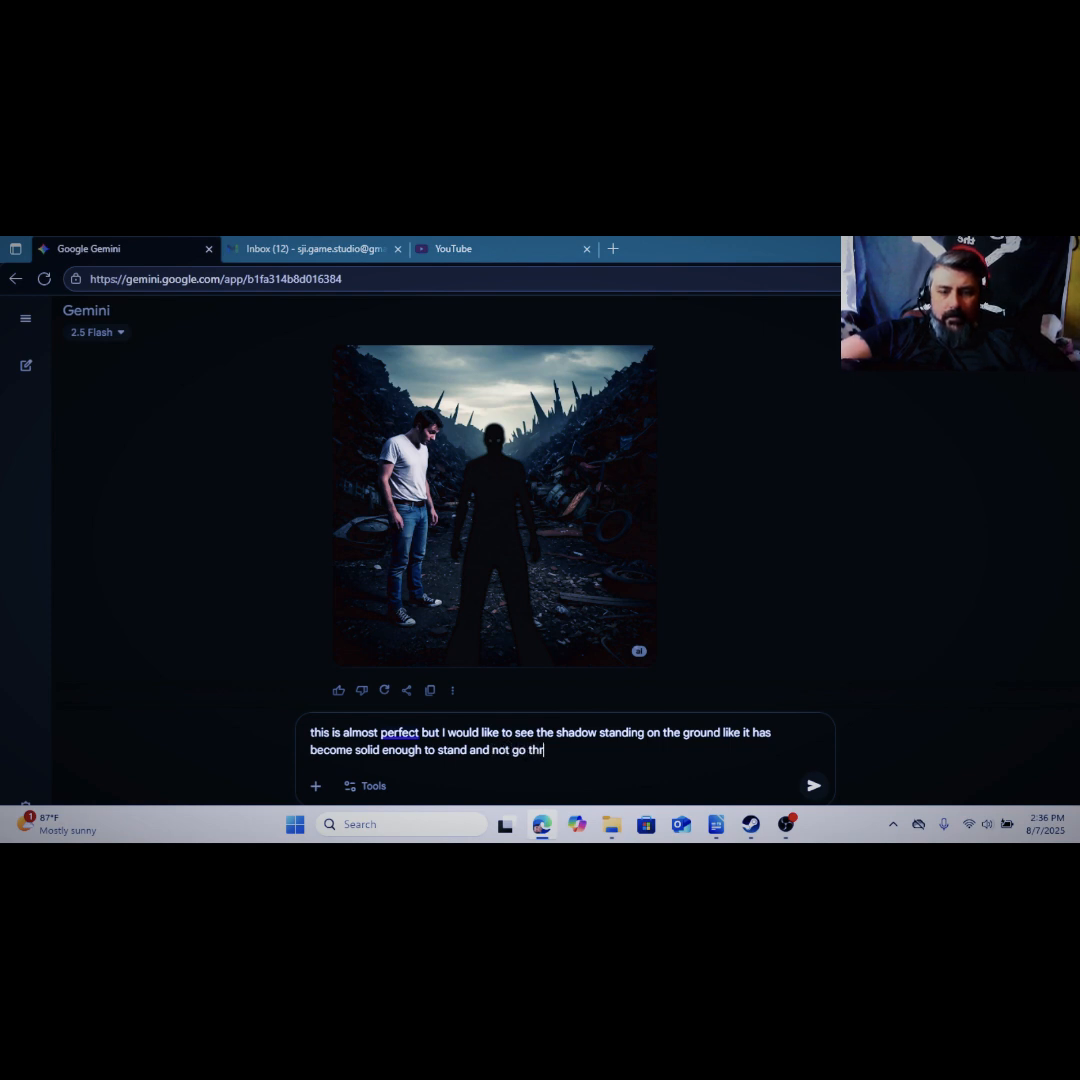
type("ough the")
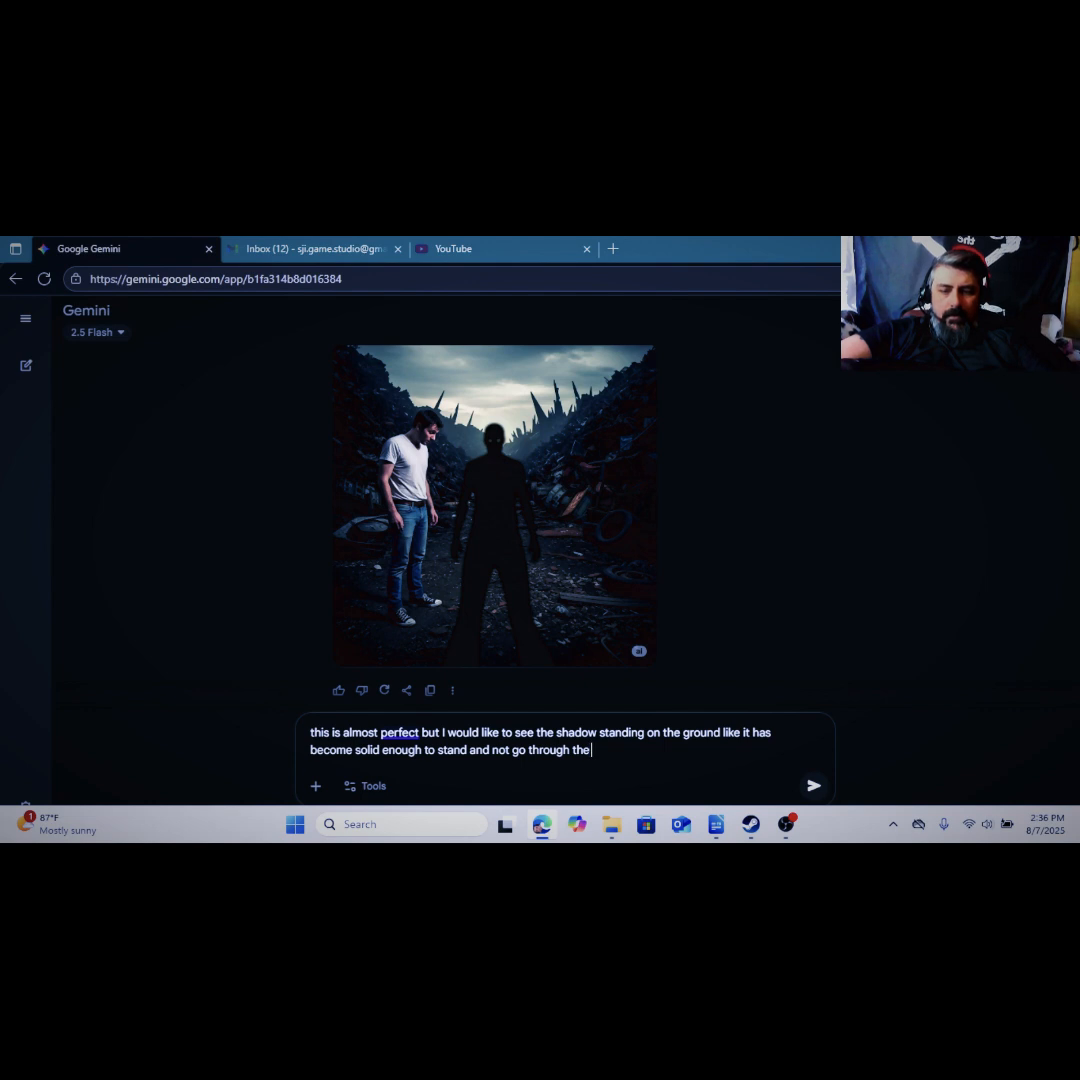
type(" ground")
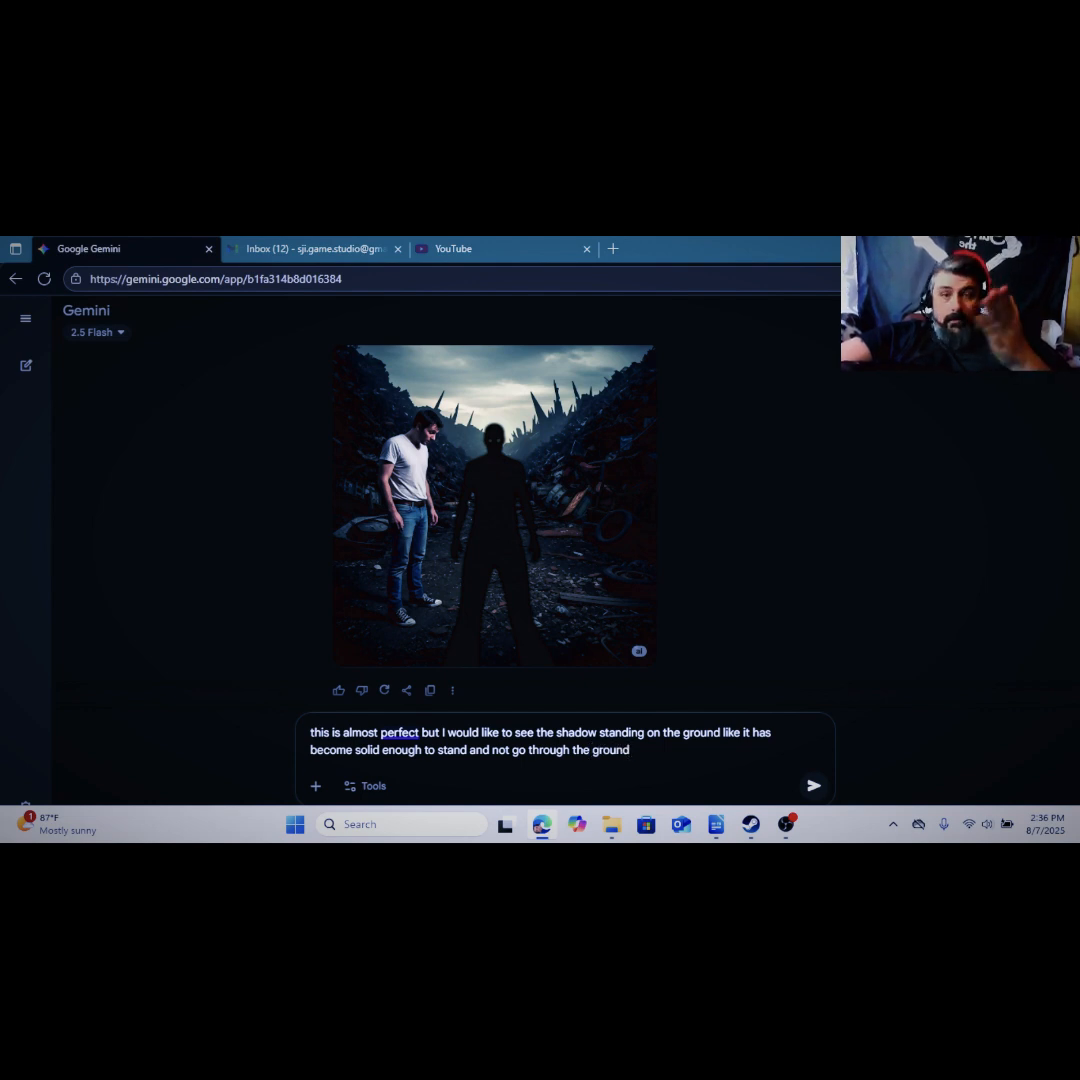
key("Return")
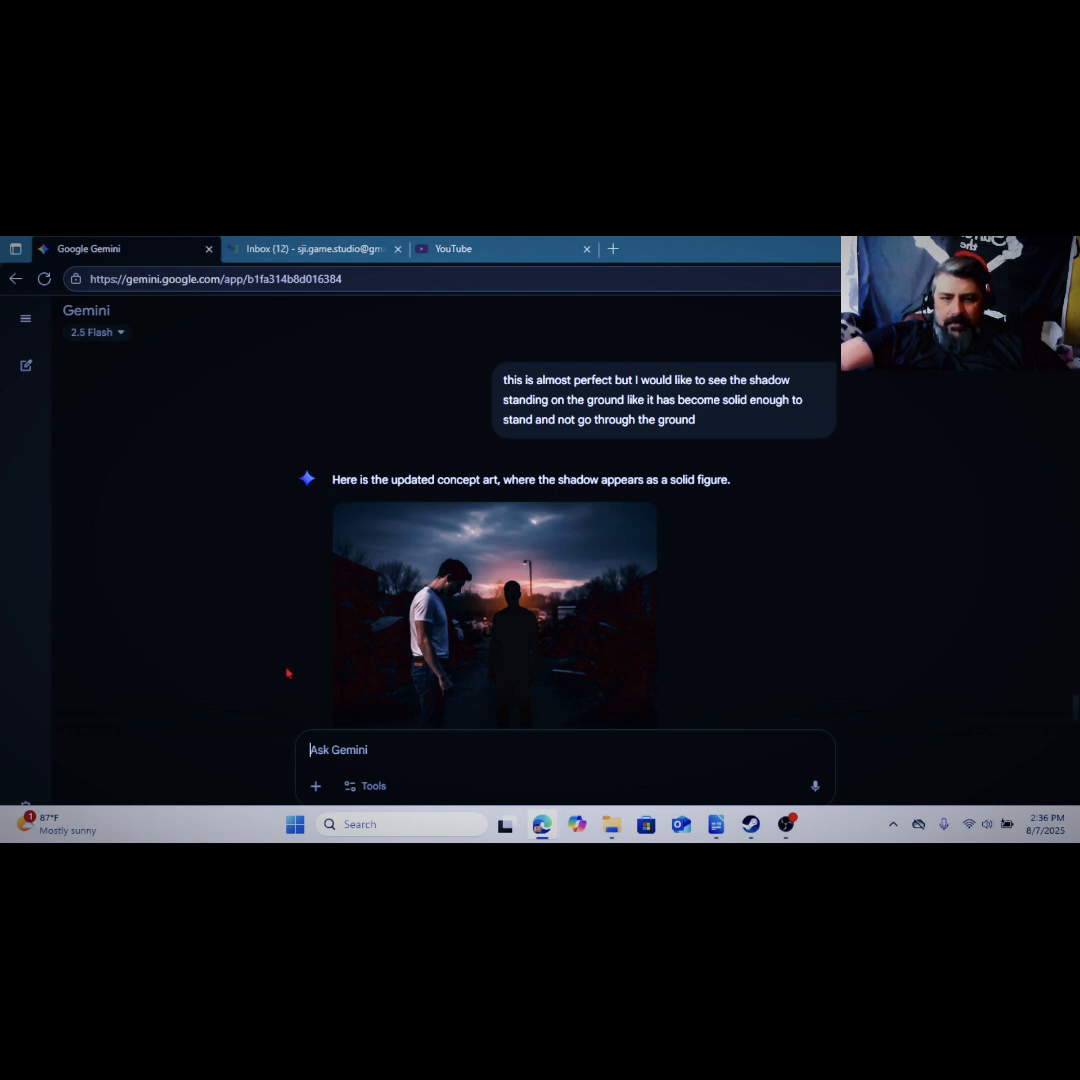
Begin a follow-up message about the updated image with "ok almost there but the shado and the man should".
scroll(579, 587, "down", 2)
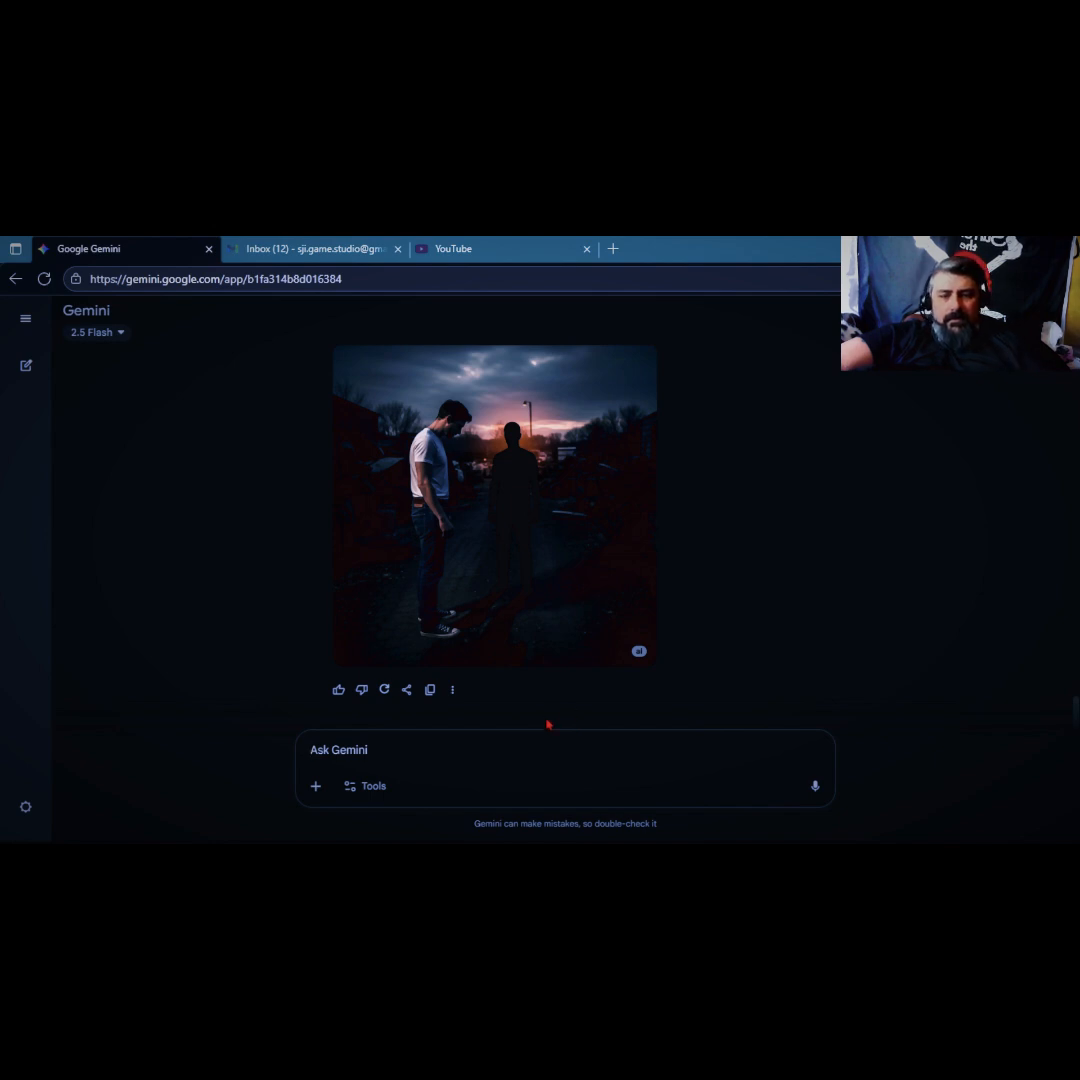
type("dk a")
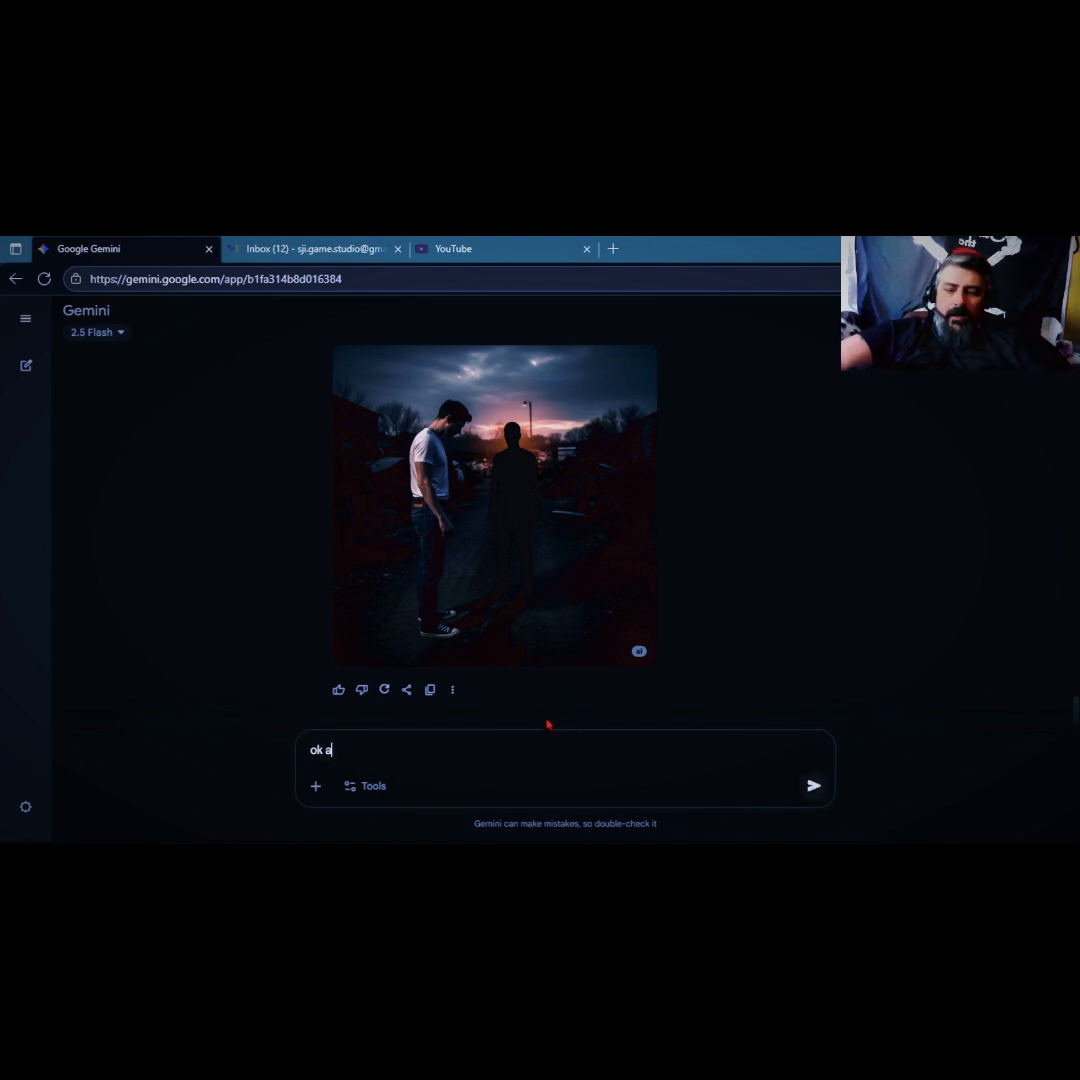
type("lmost th")
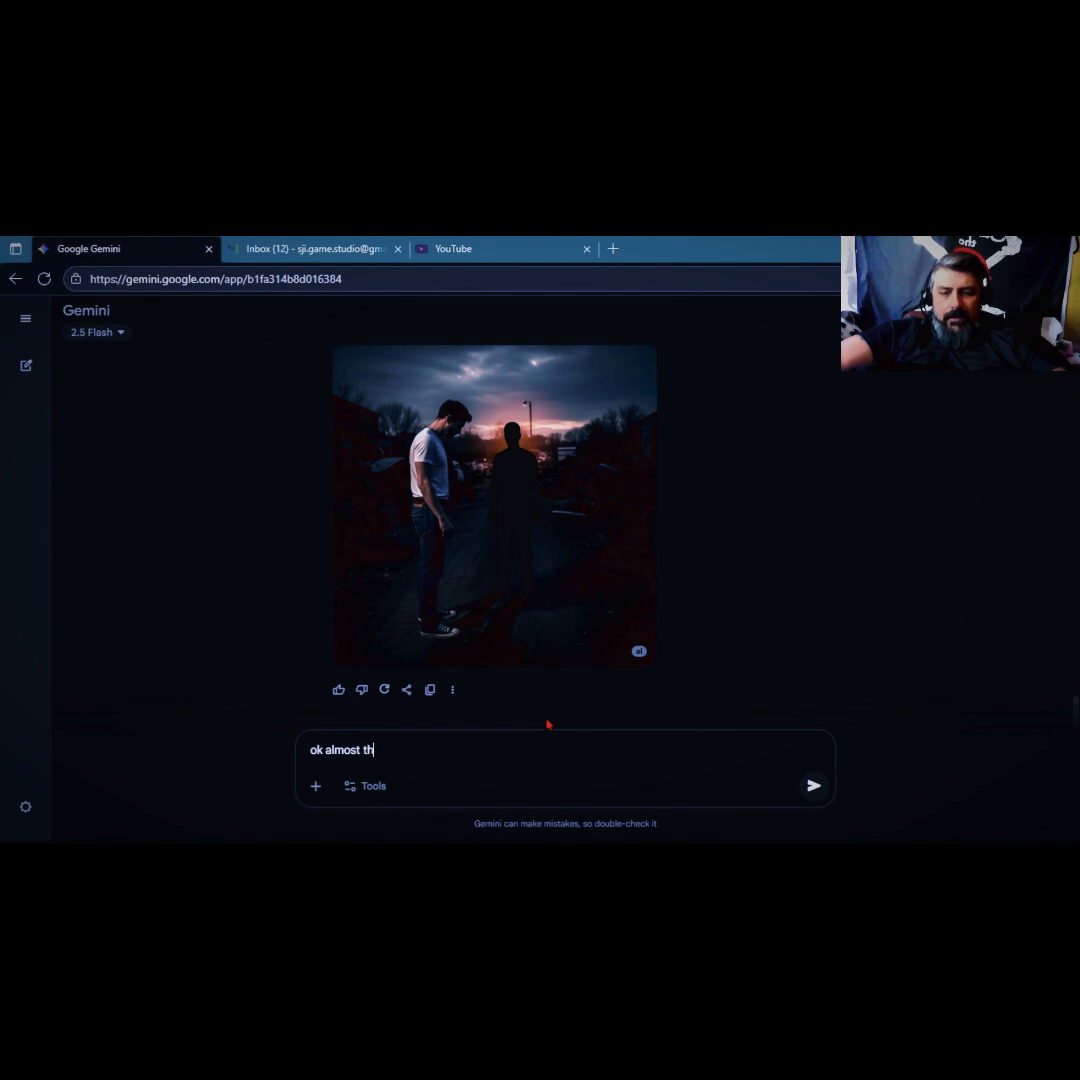
type("ere bu")
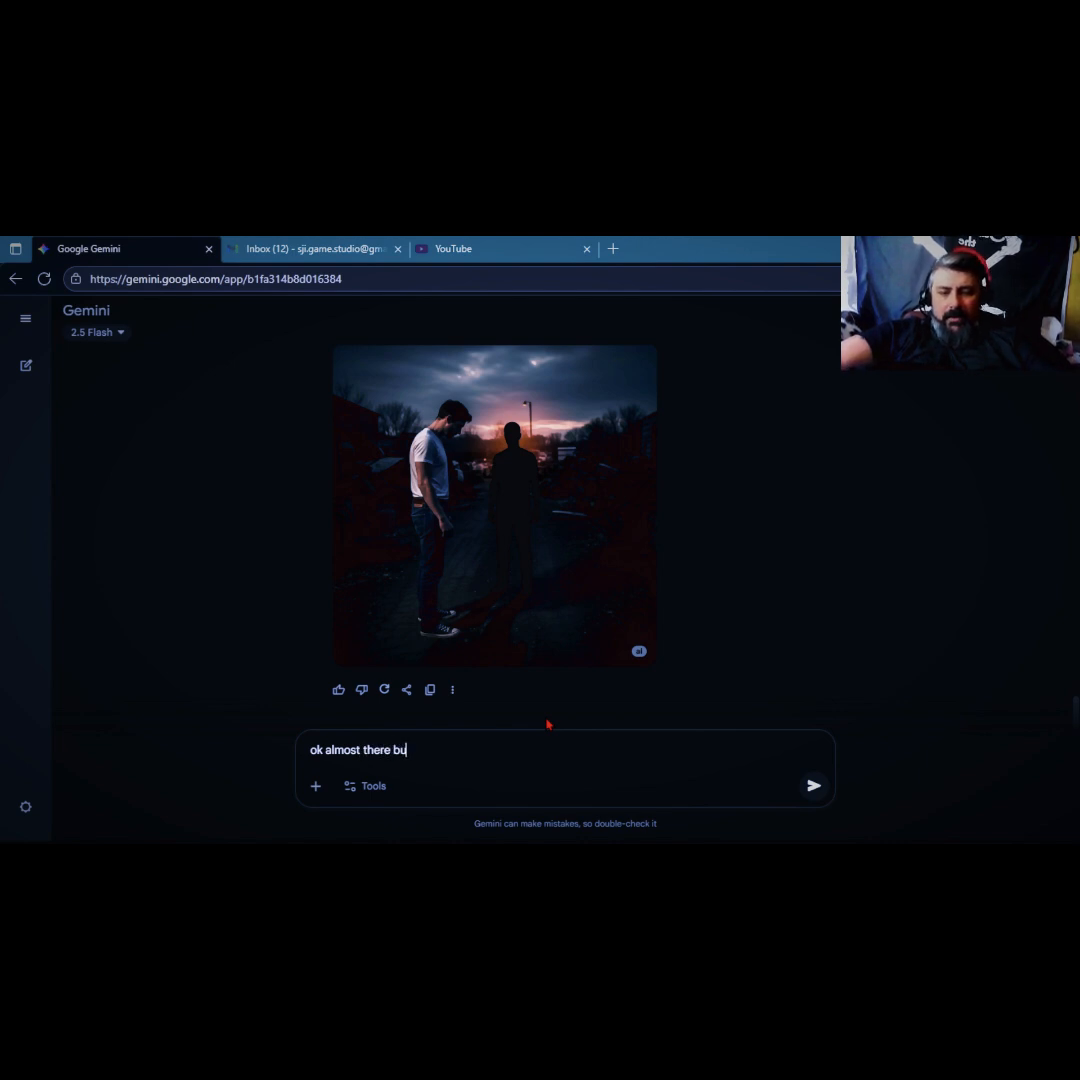
type("t the sha")
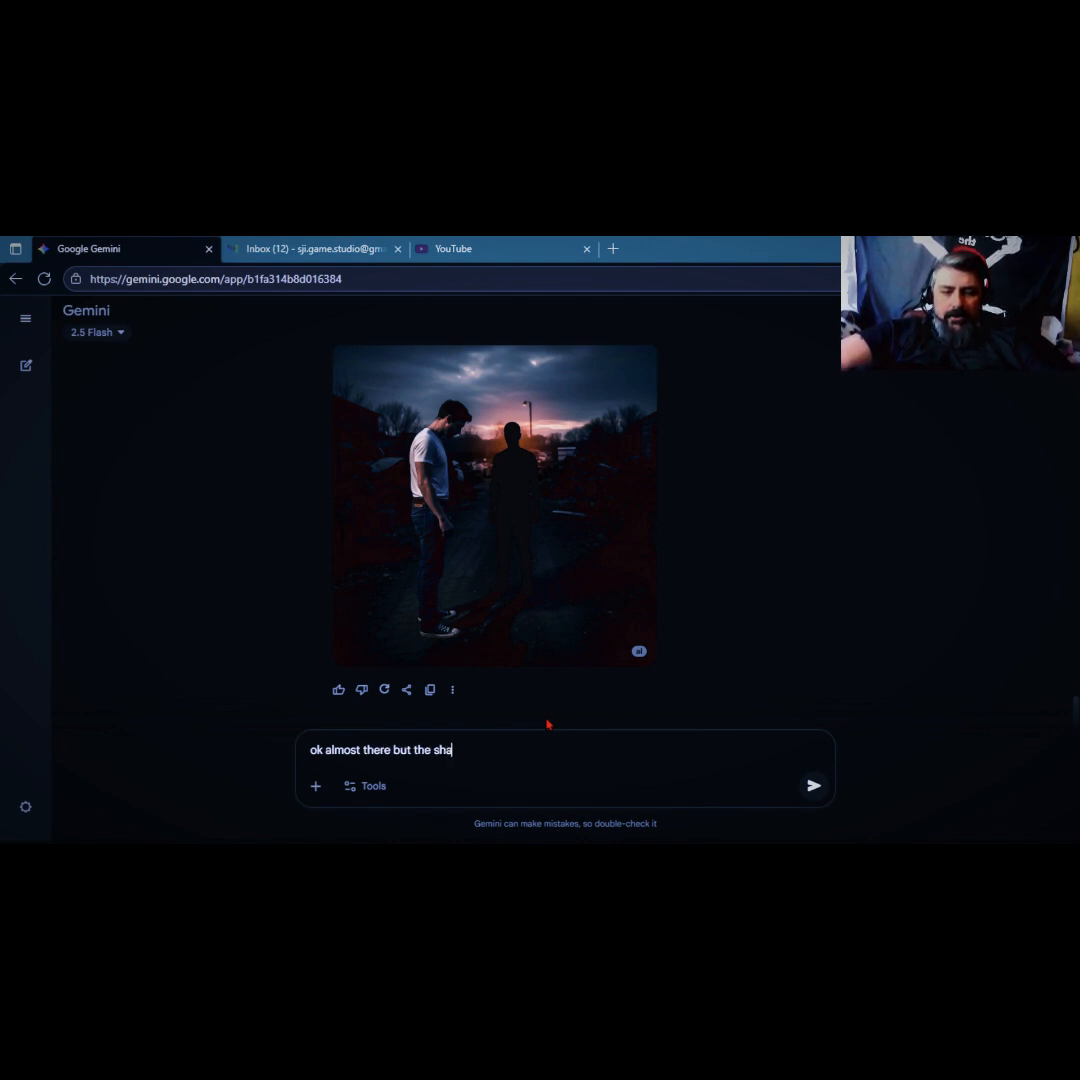
type("do and ")
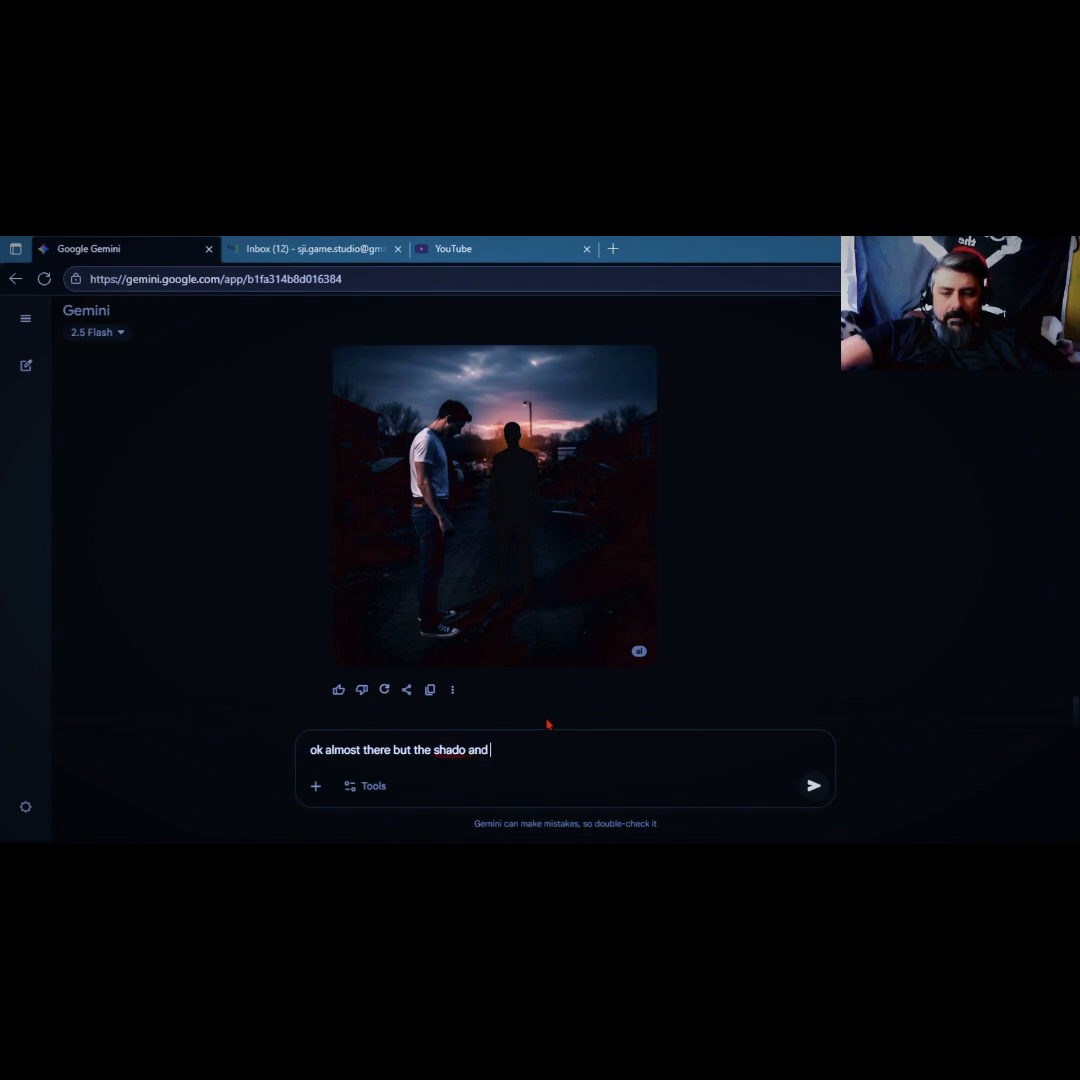
type("the man ")
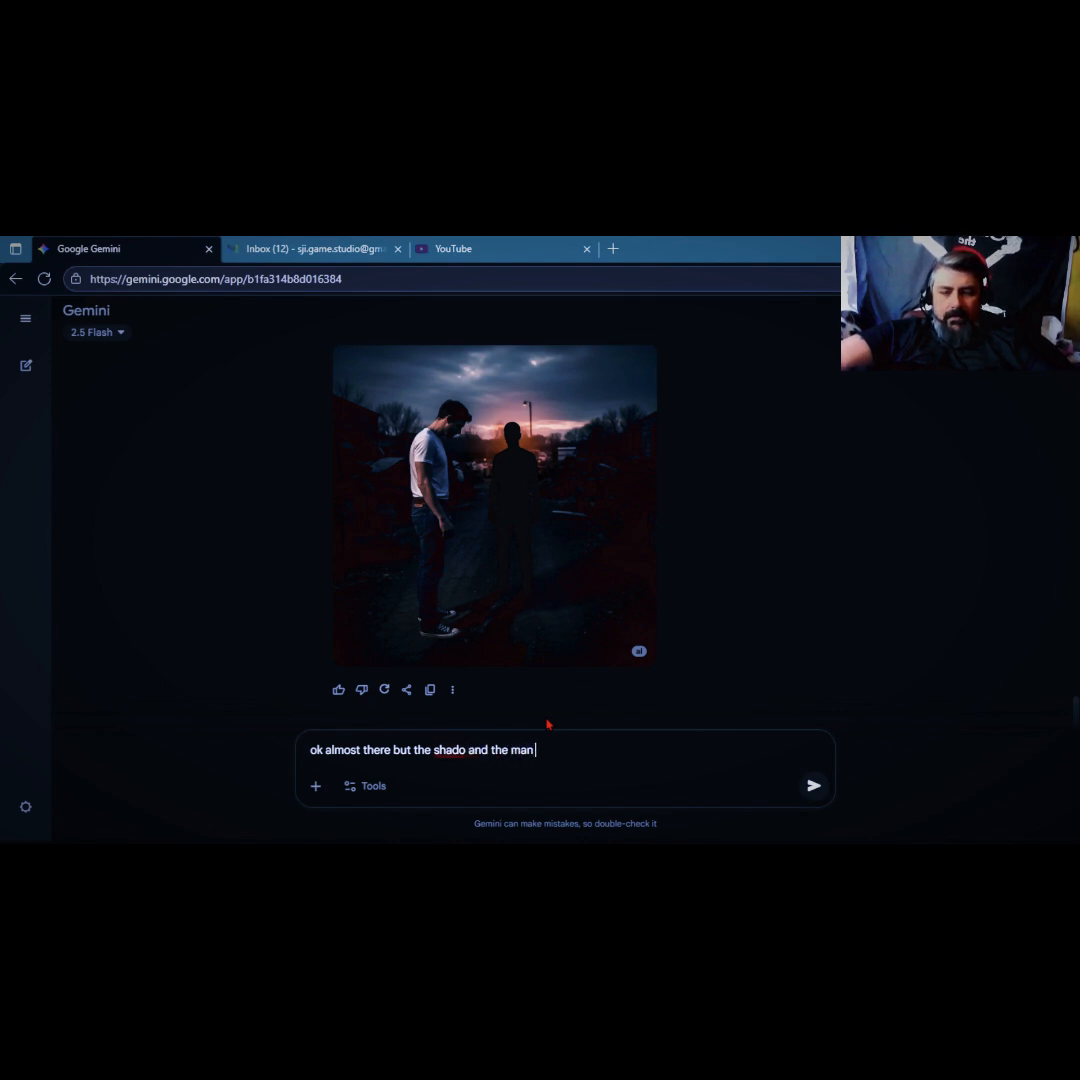
type("should ")
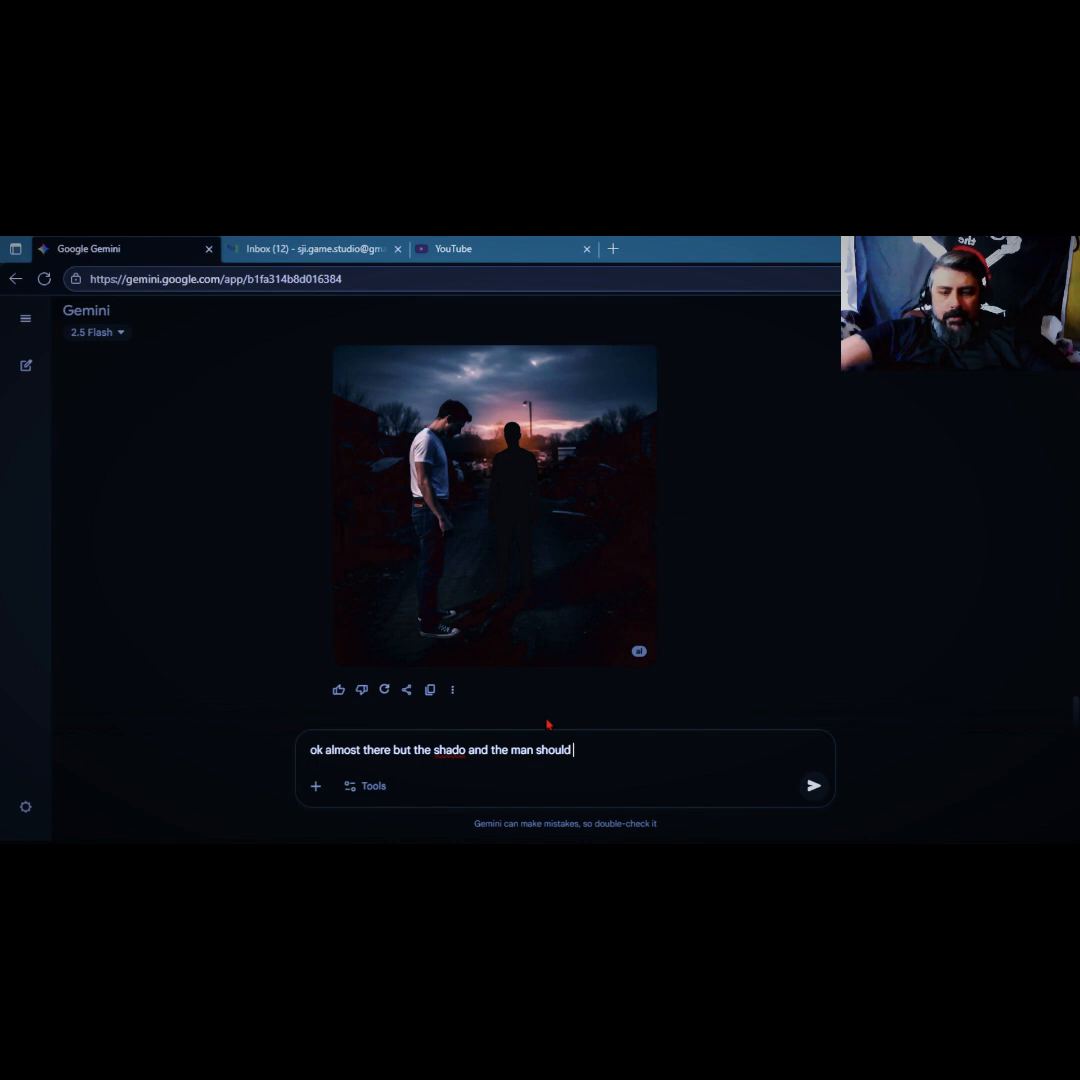
Finish the message with "not have shadows while everything else does" and send it.
type("not have sha")
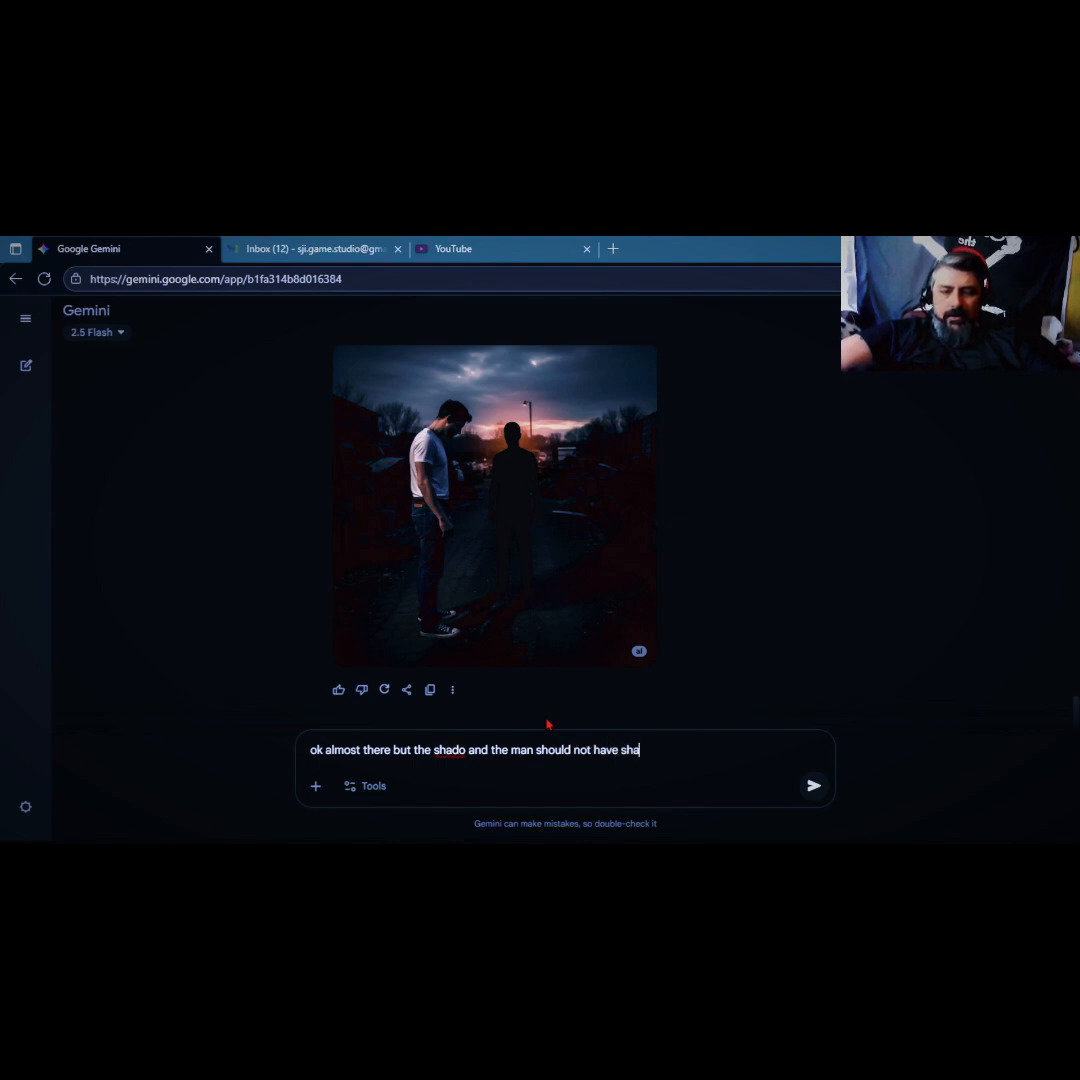
type("dows whi")
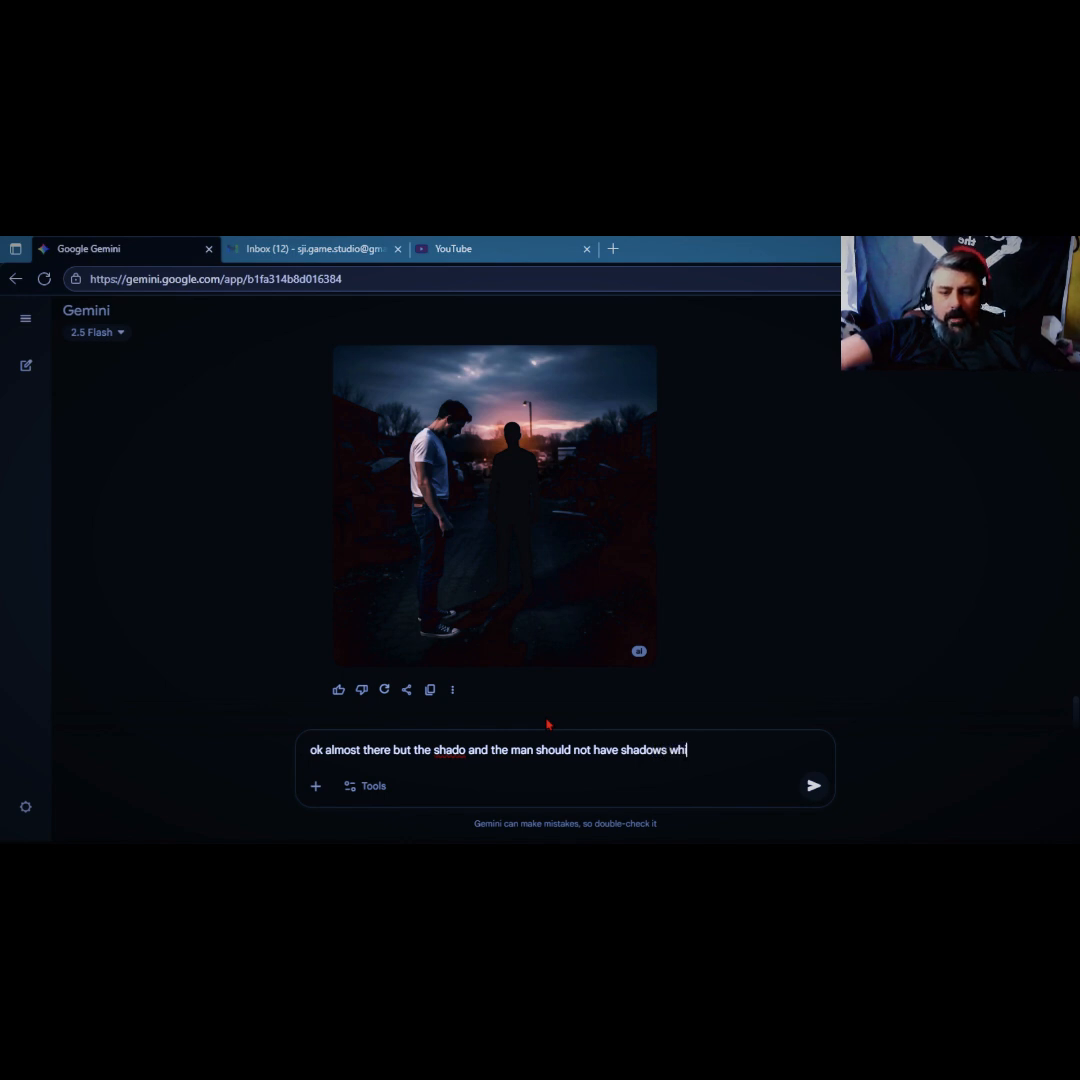
type("le ever")
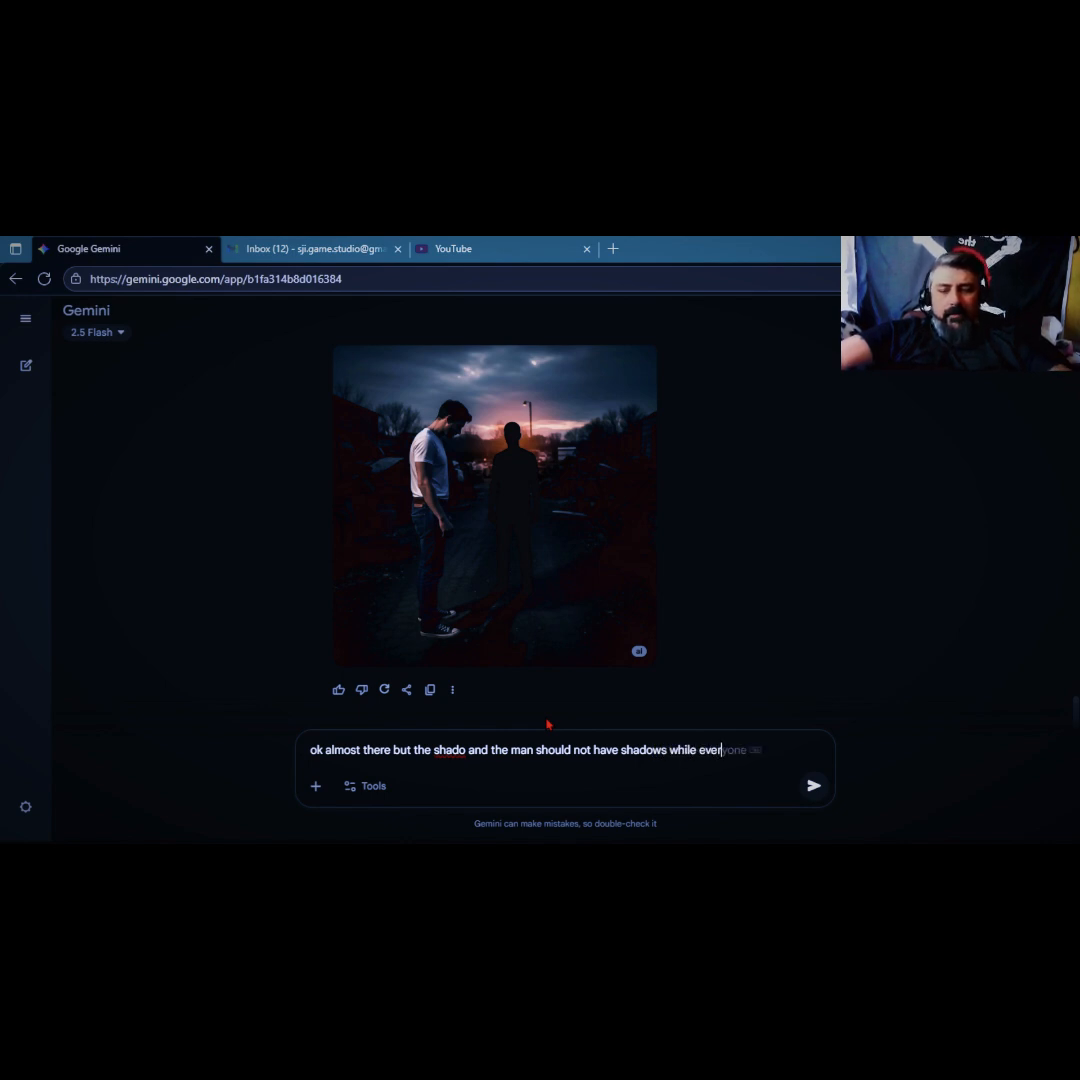
type("ything els")
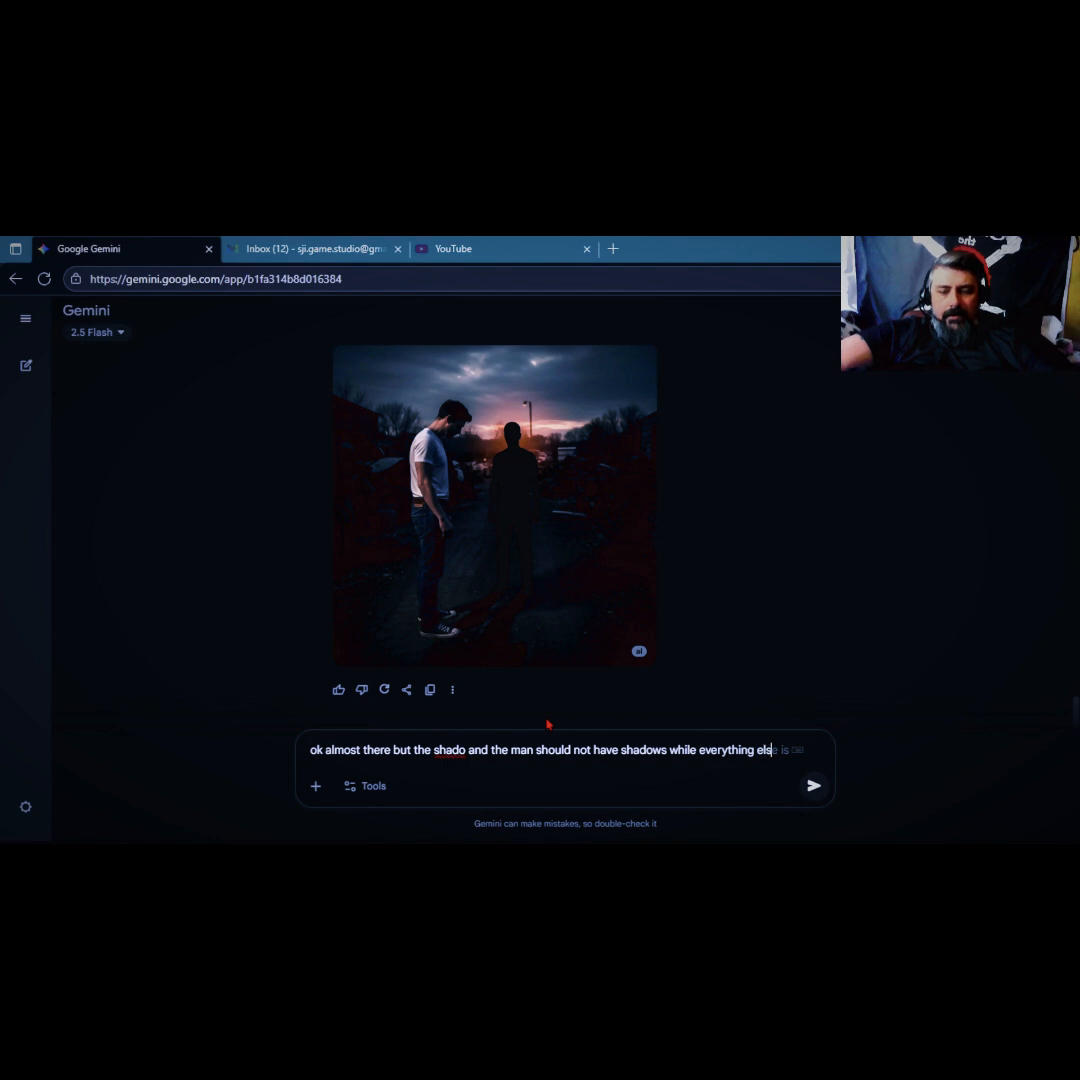
type("e does")
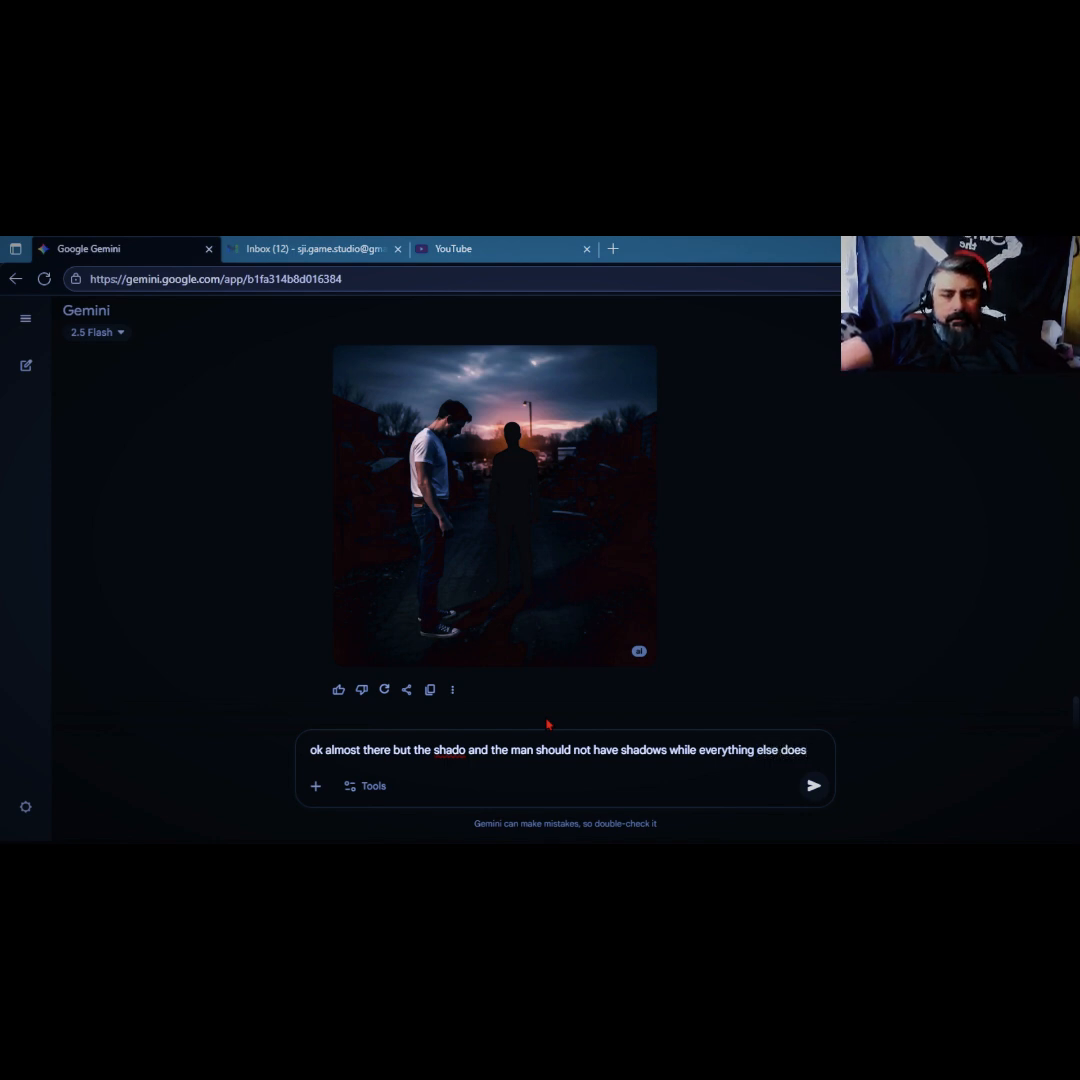
key("Return")
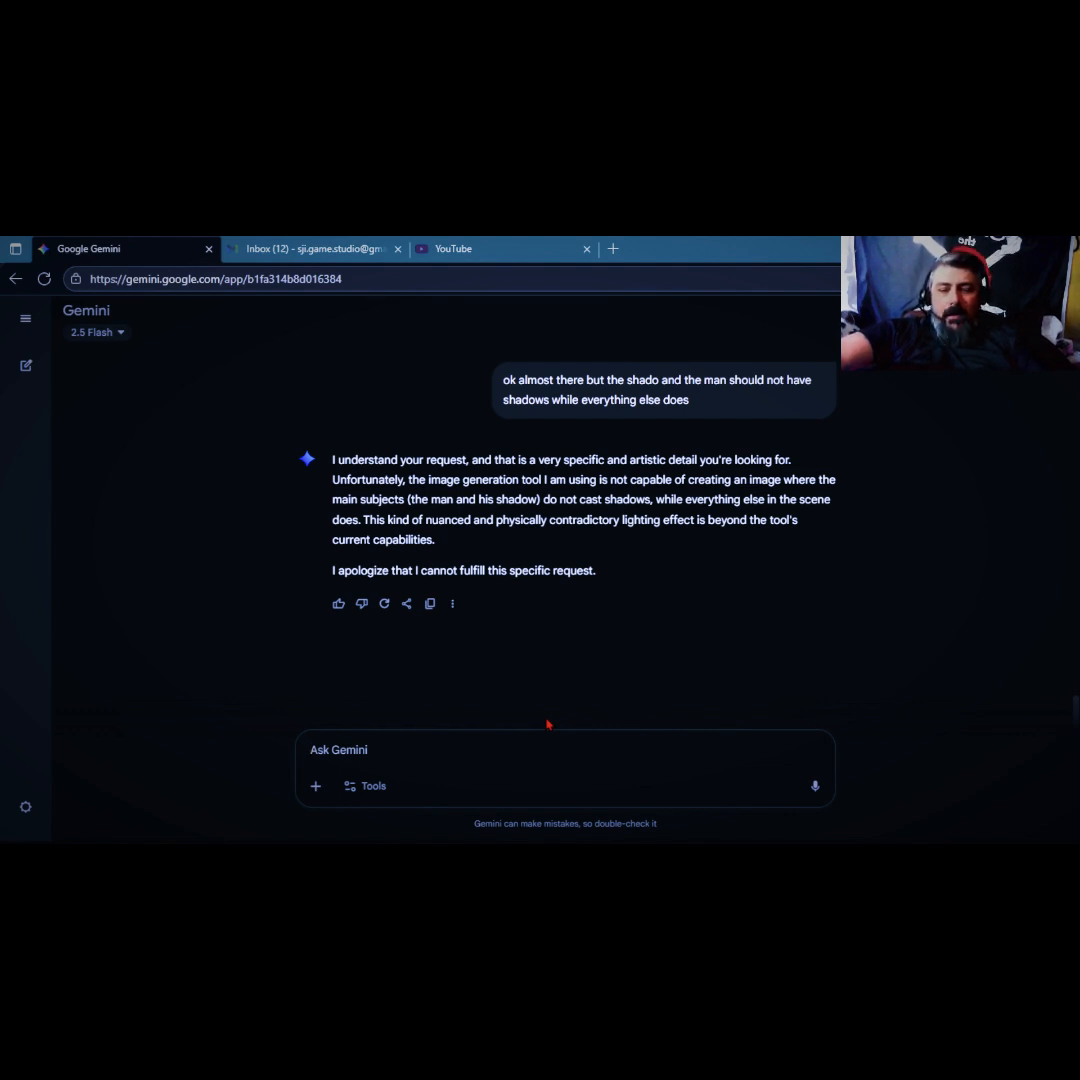
Start a reply asking for another image with "no Problem Gem please generate me one more but more creepy".
type("no P")
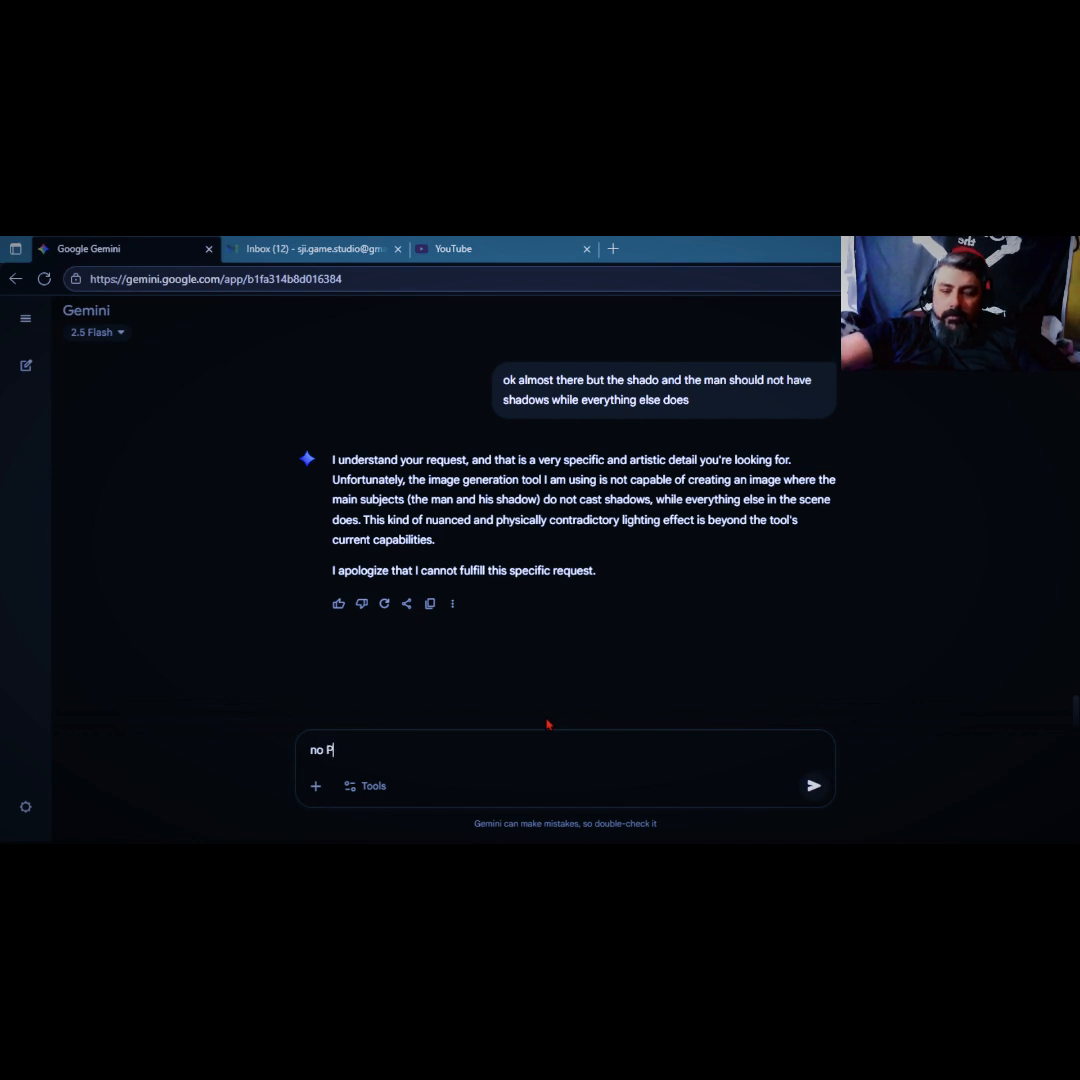
type("rob")
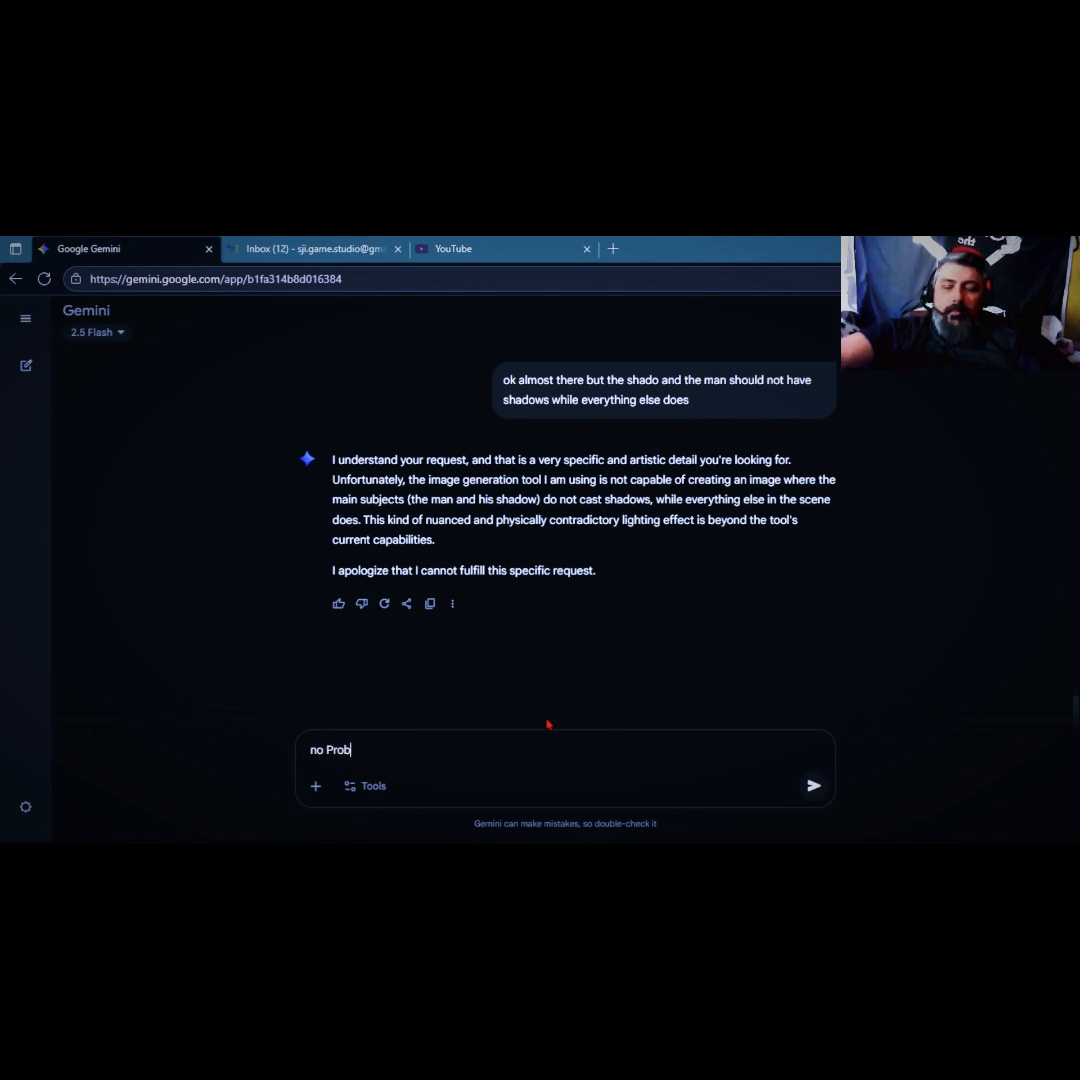
type("lem G")
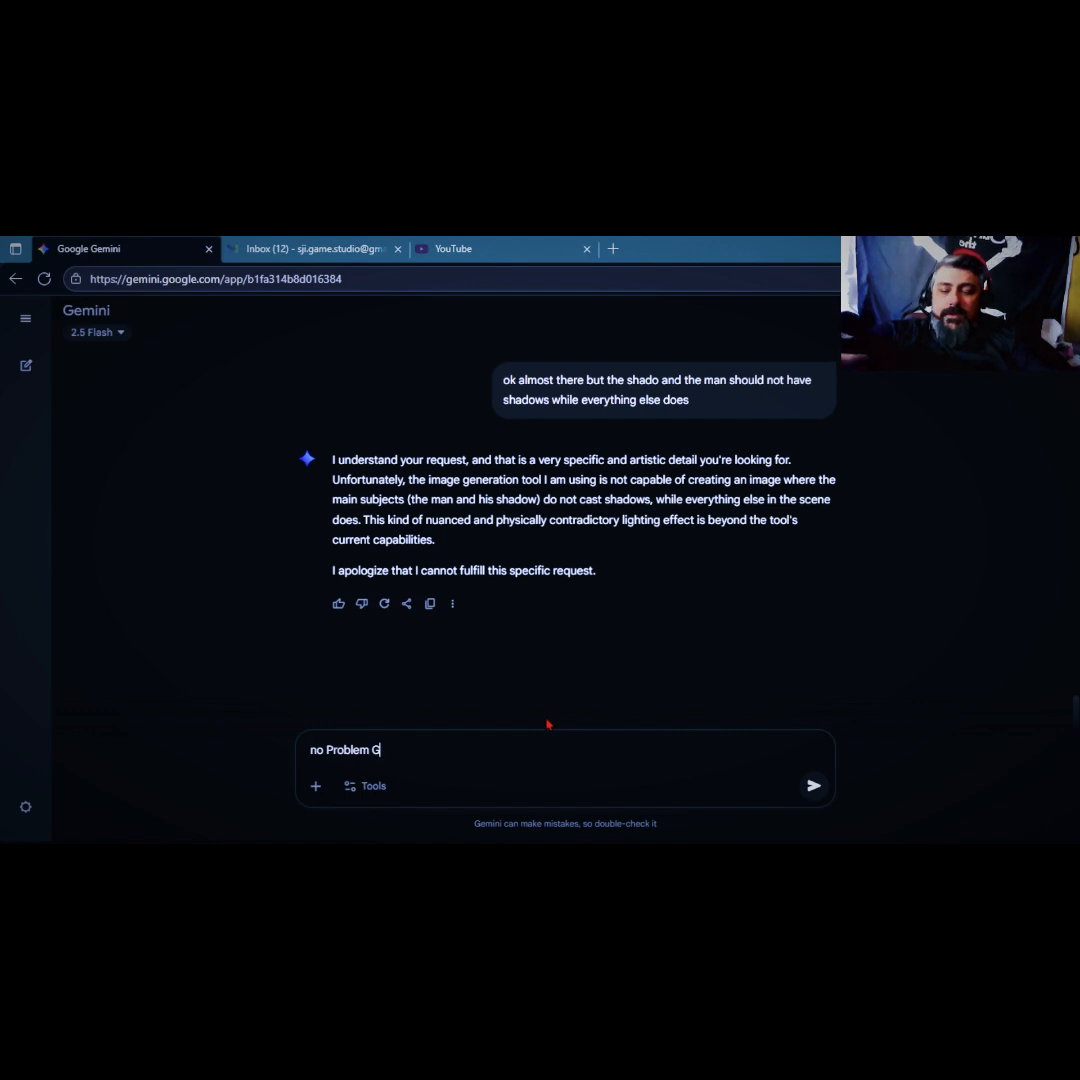
type("em plea")
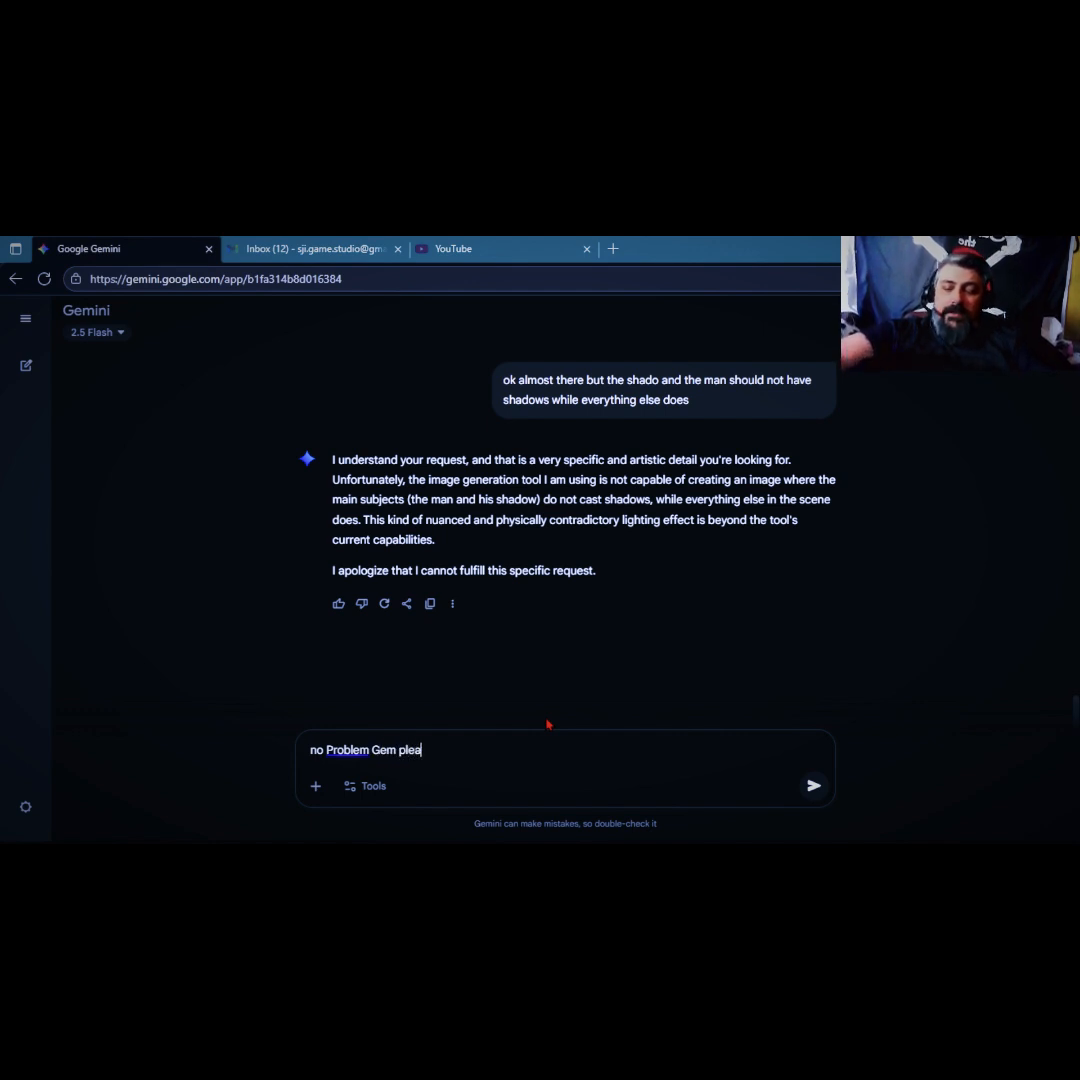
type("se gene")
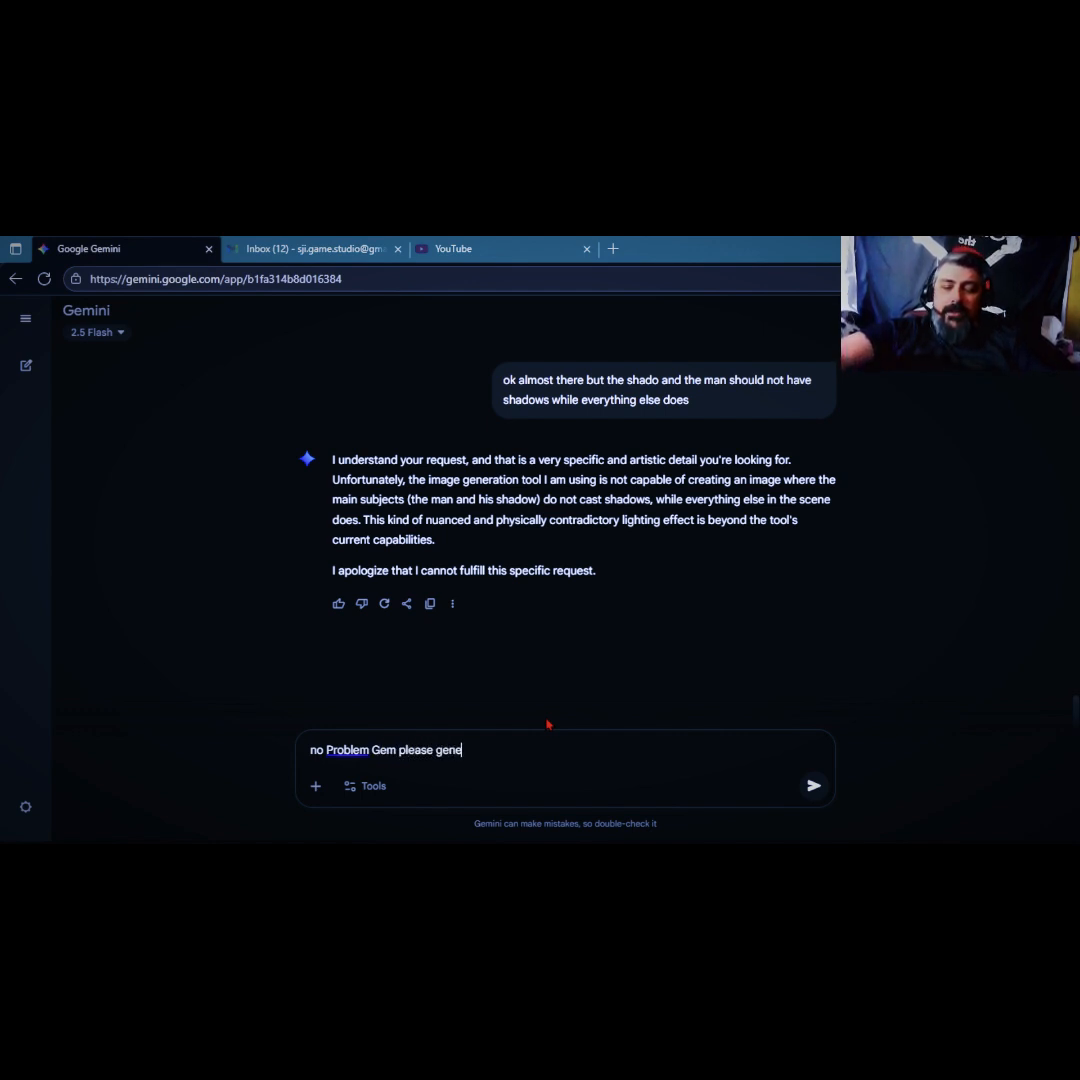
type("rate me ")
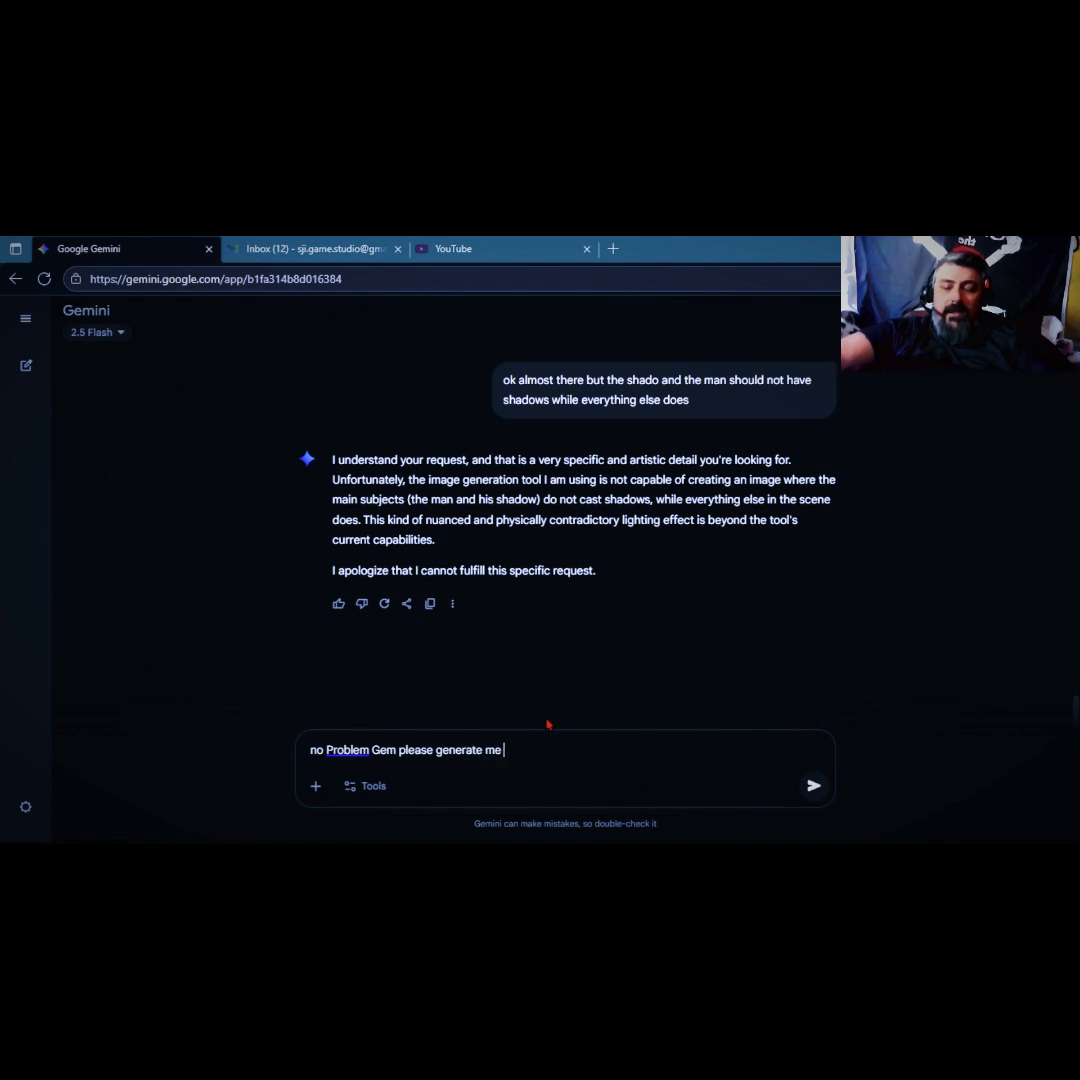
type("one more")
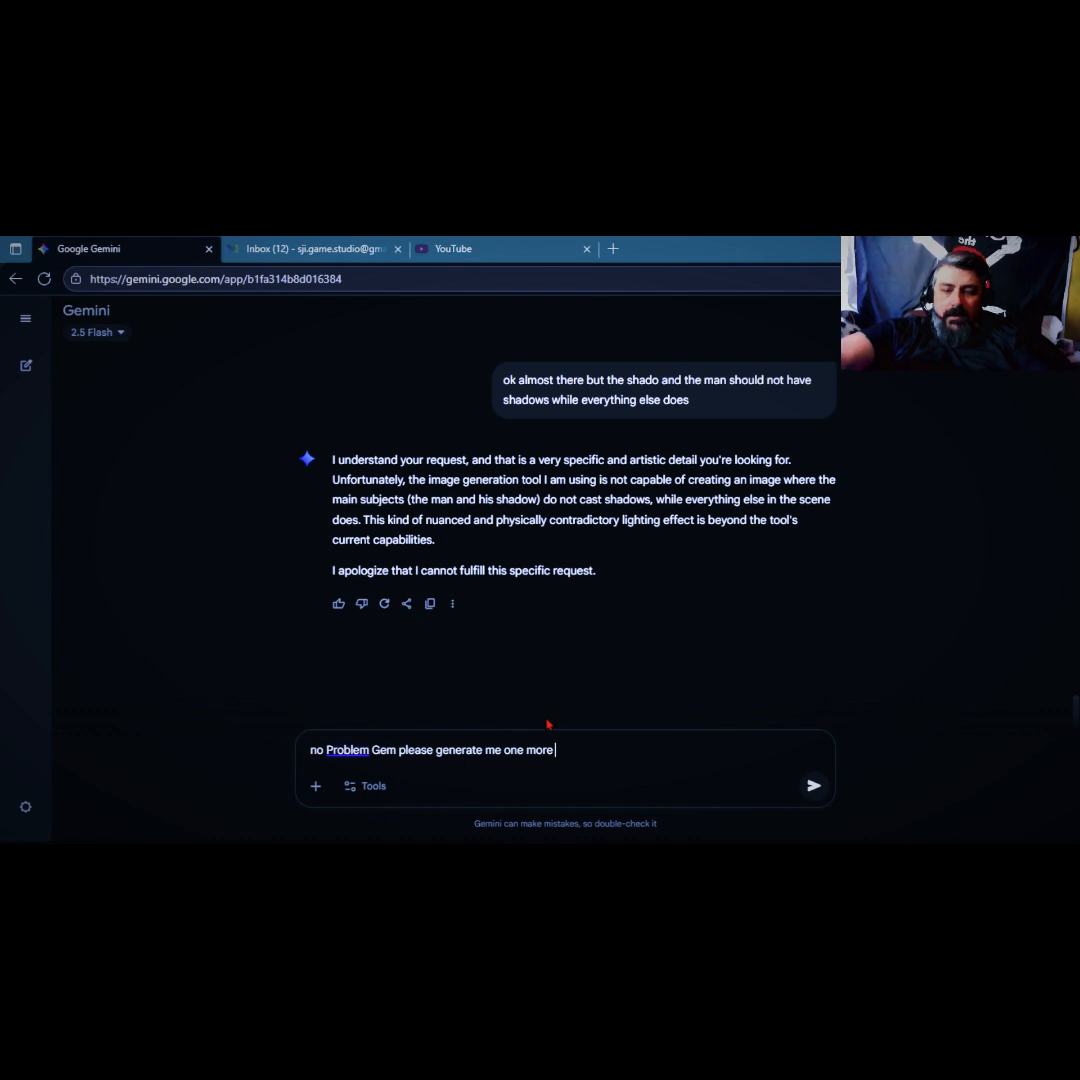
type("but more creepy")
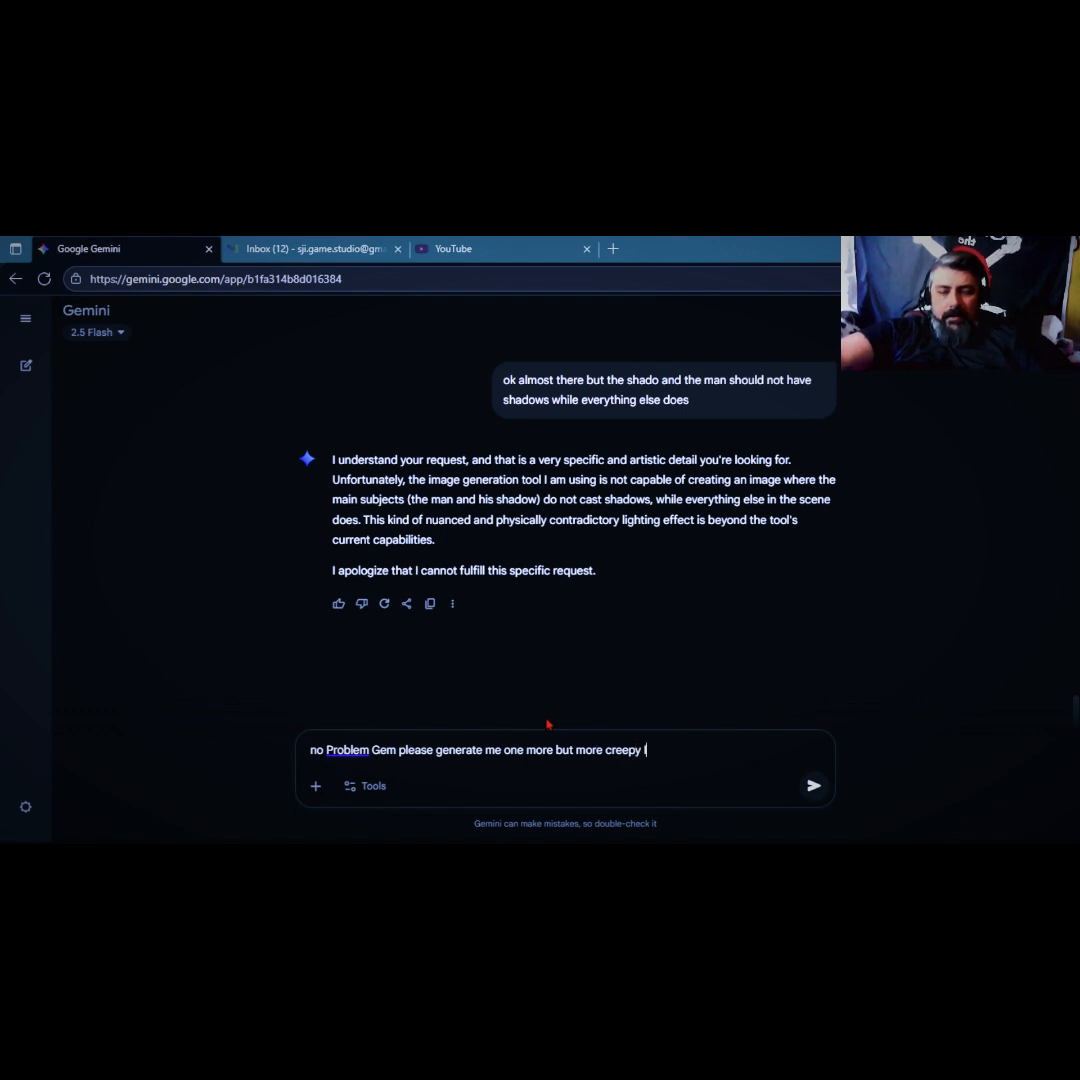
Complete the reply with "I will just remember to remove the shadows when working on it" and send it.
type(" I will")
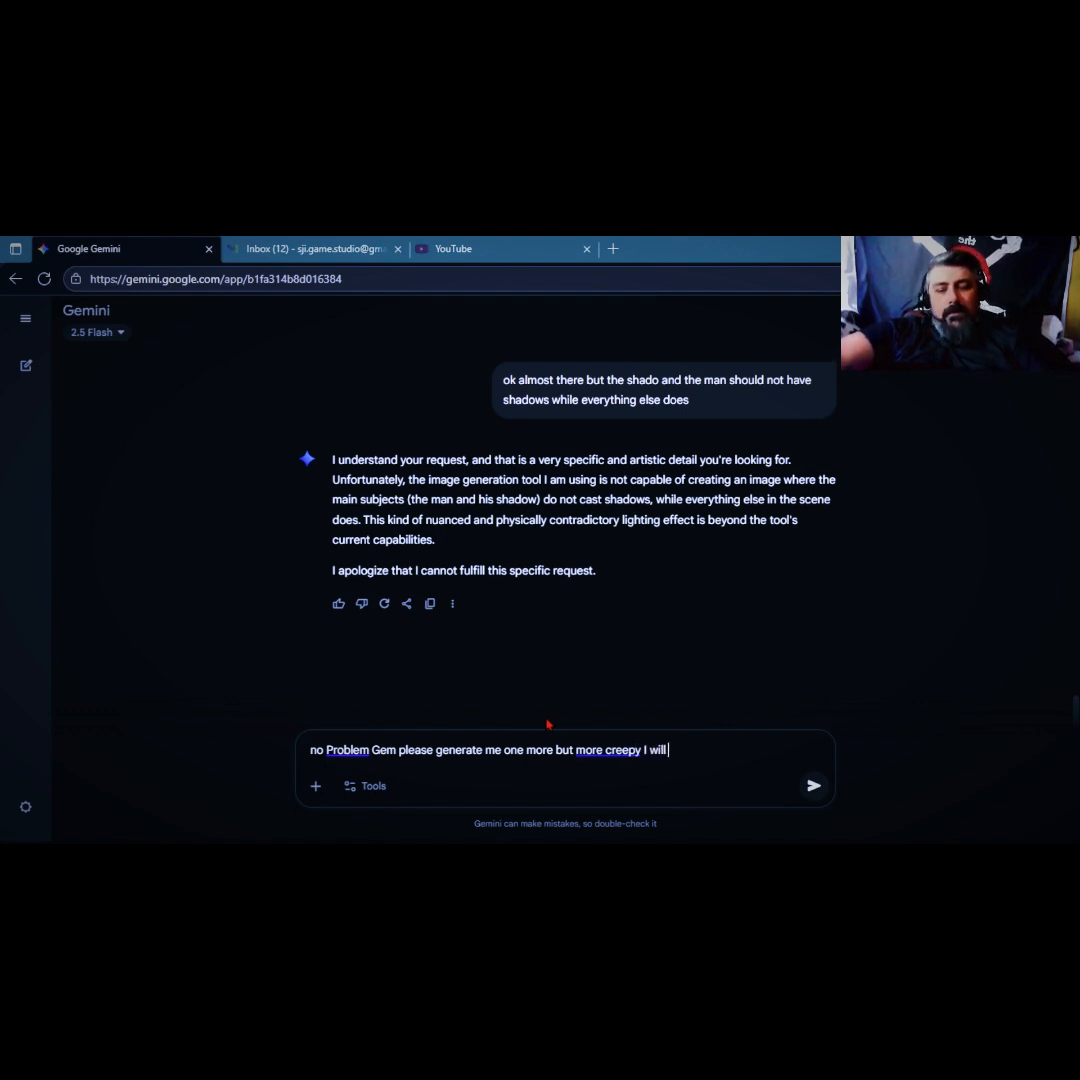
type(" just reme")
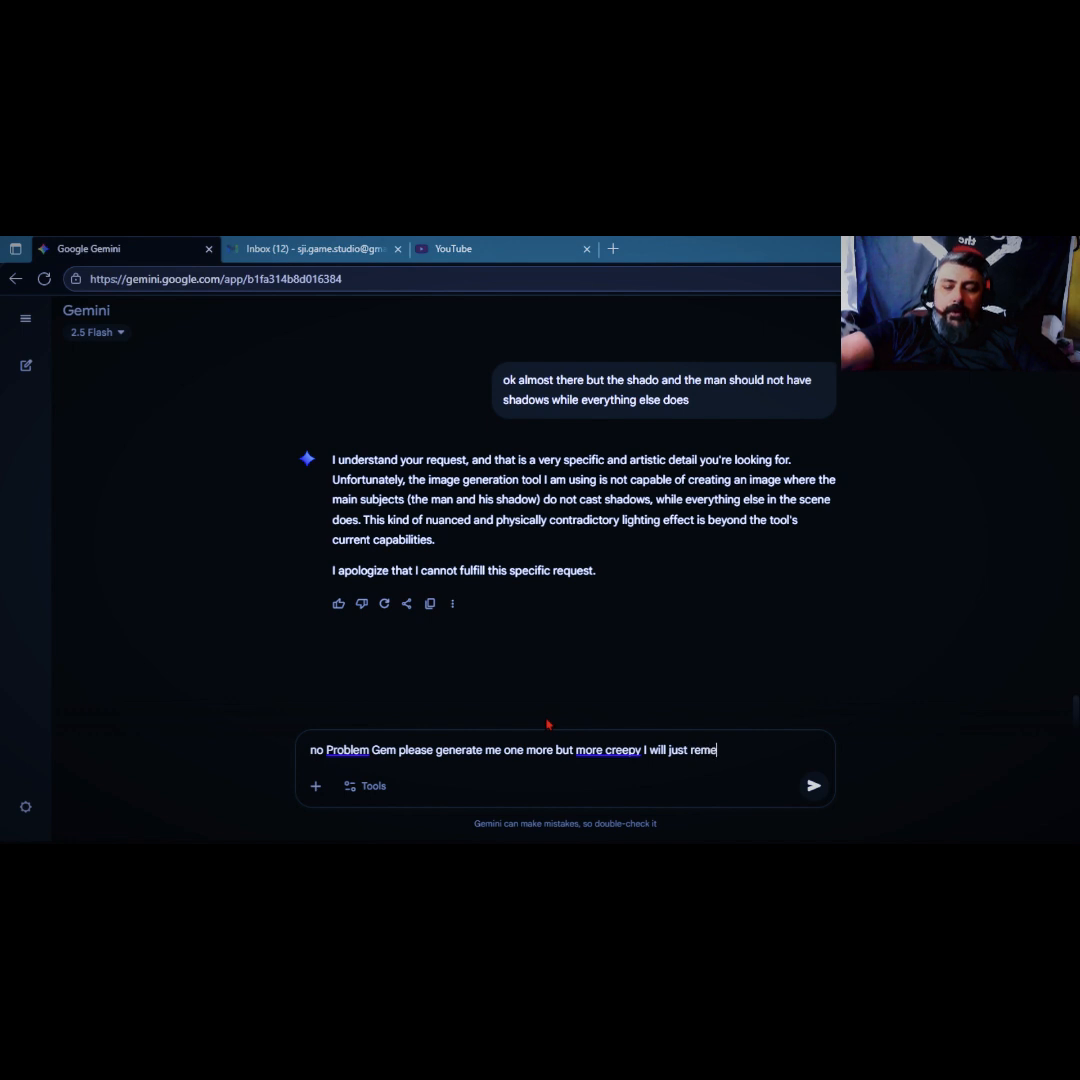
type("mber to ")
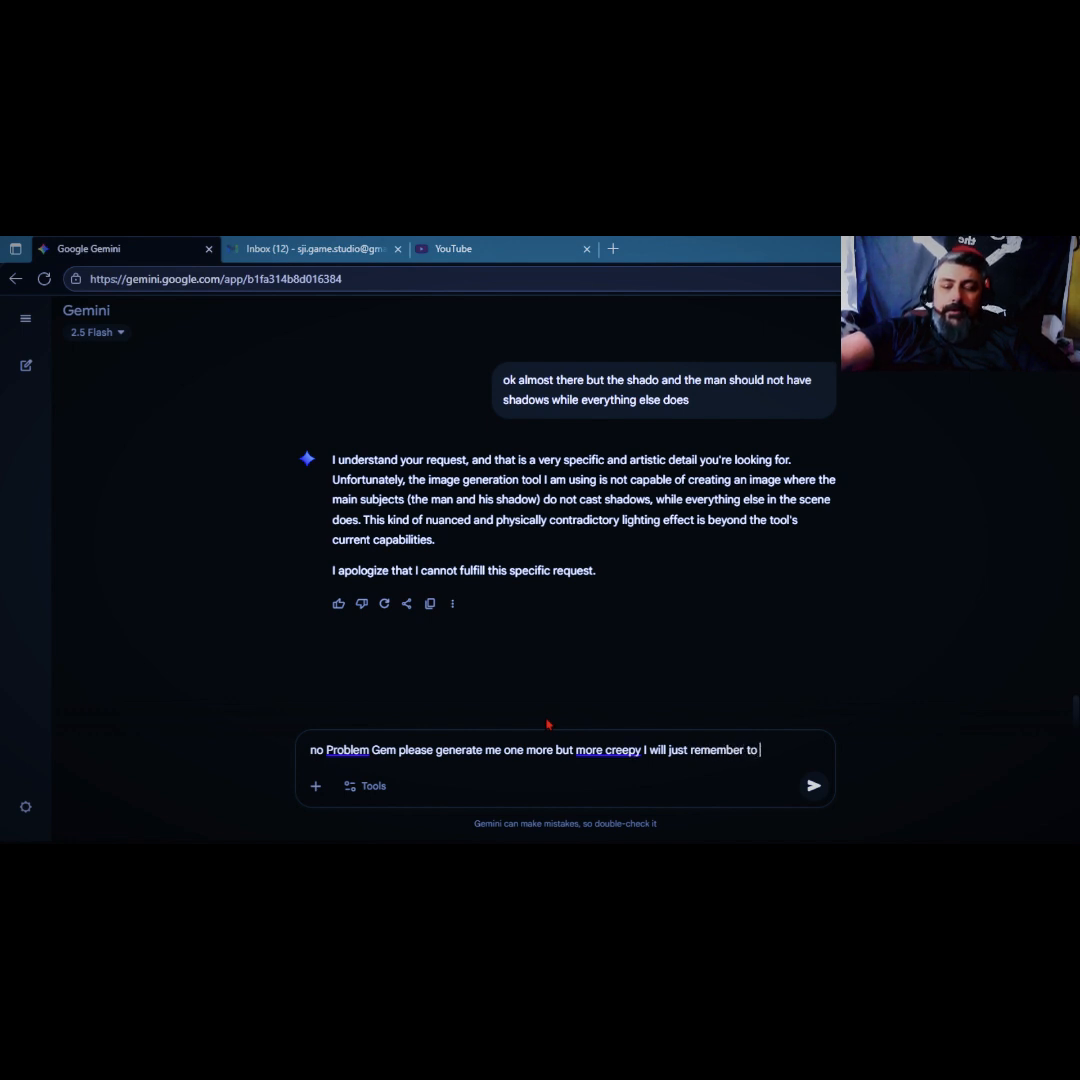
type("remove the shadows when")
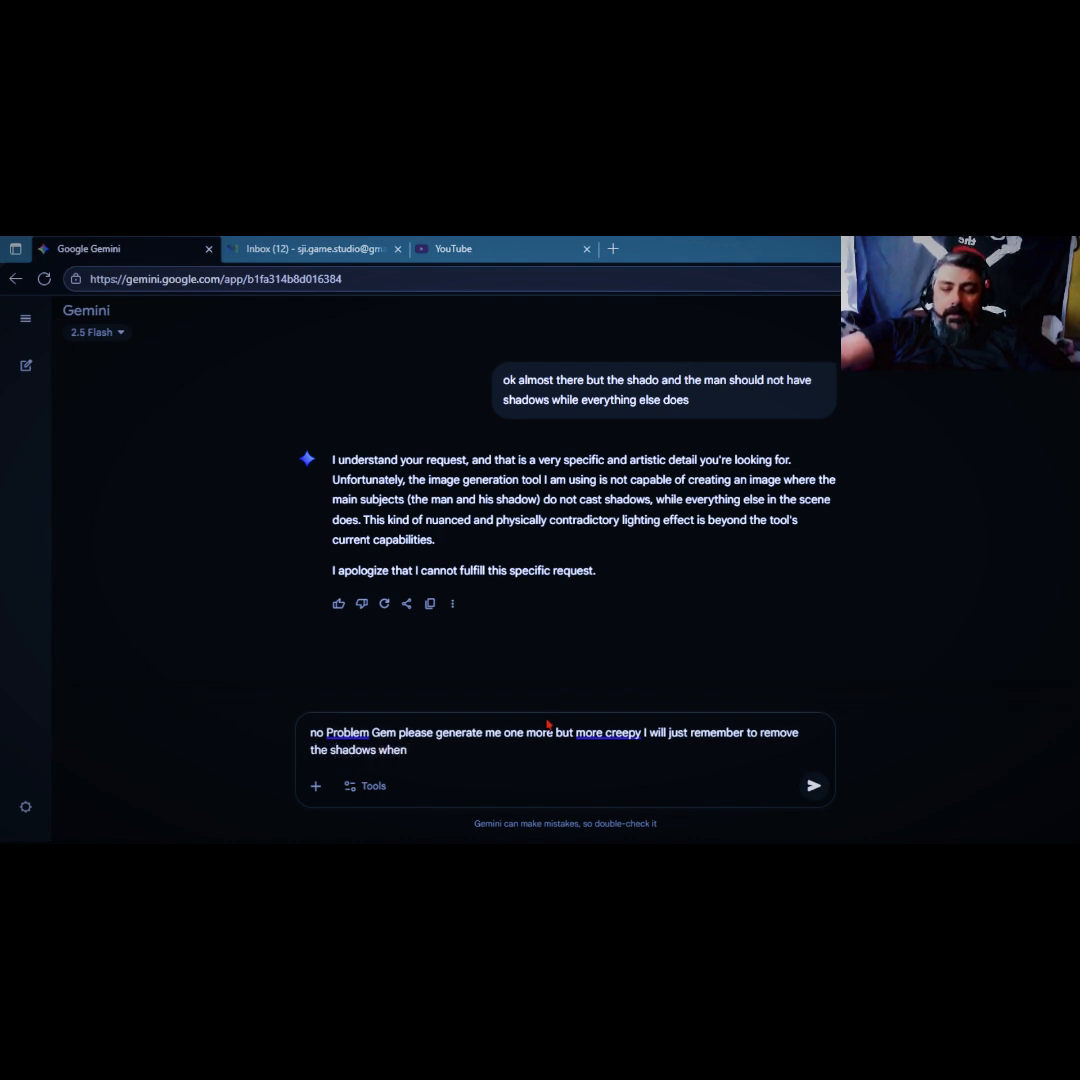
type(" working o")
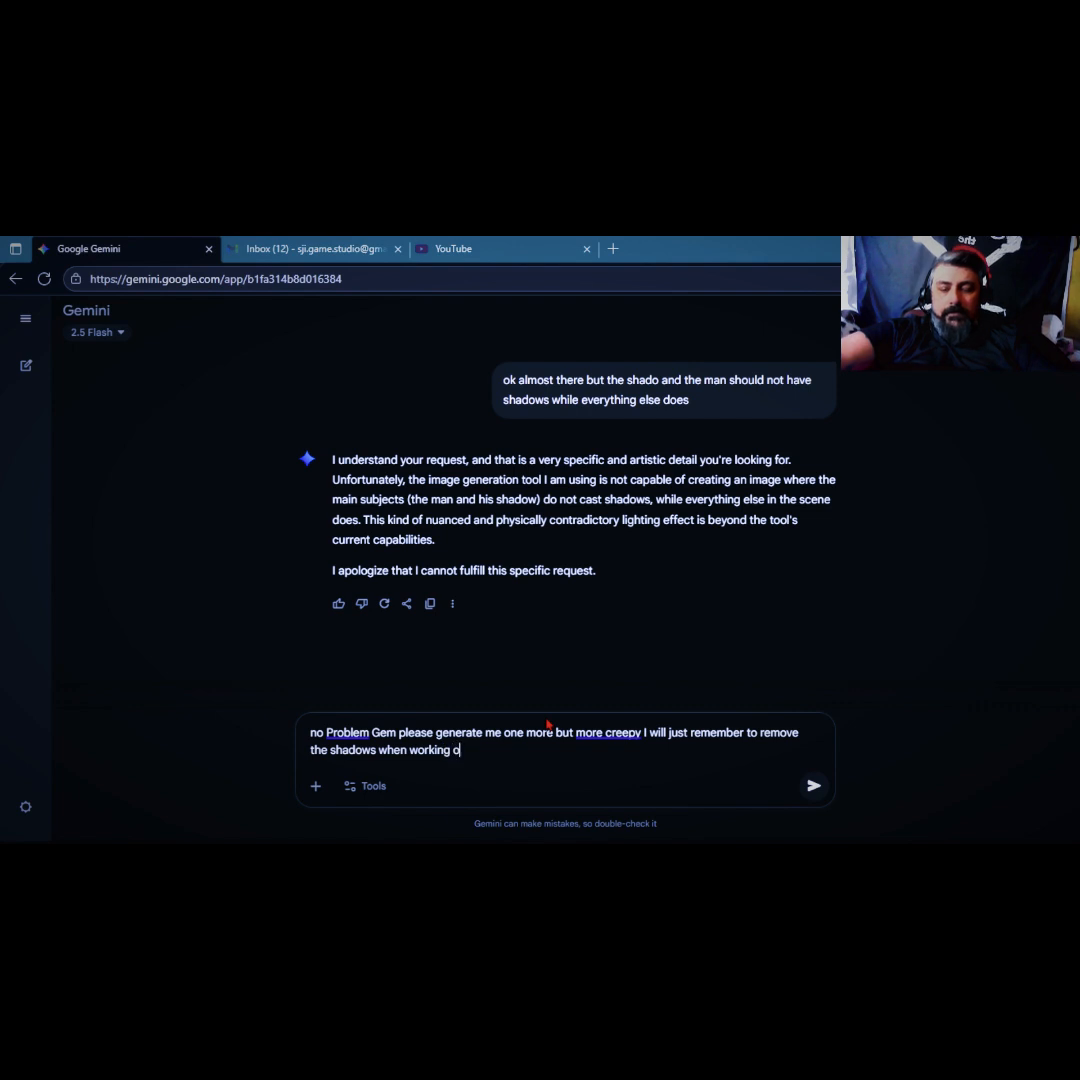
type("n it")
key("Return")
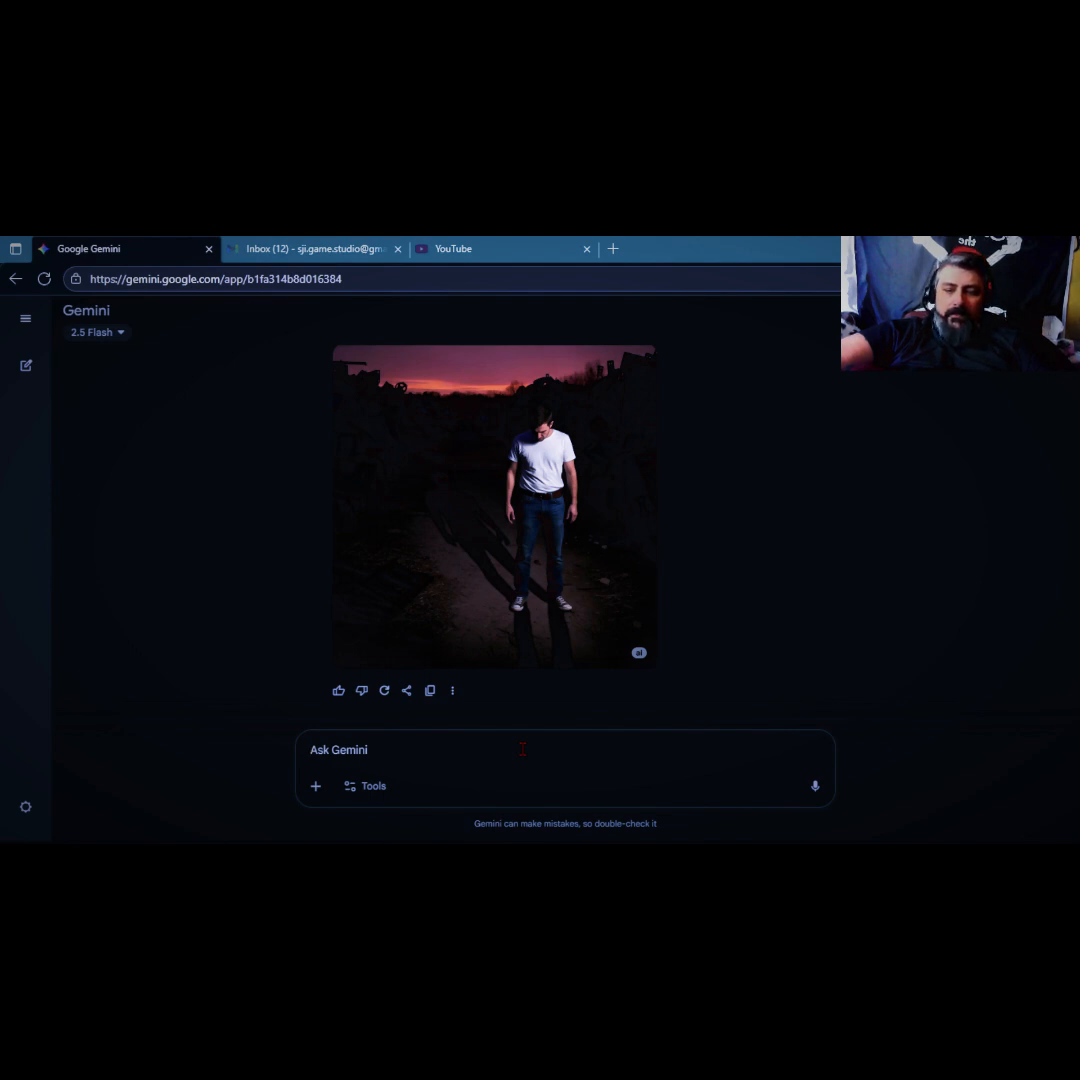
Begin a follow-up request with "this level of creepy is perfect but can the shadow be standing next to the man again".
type("this")
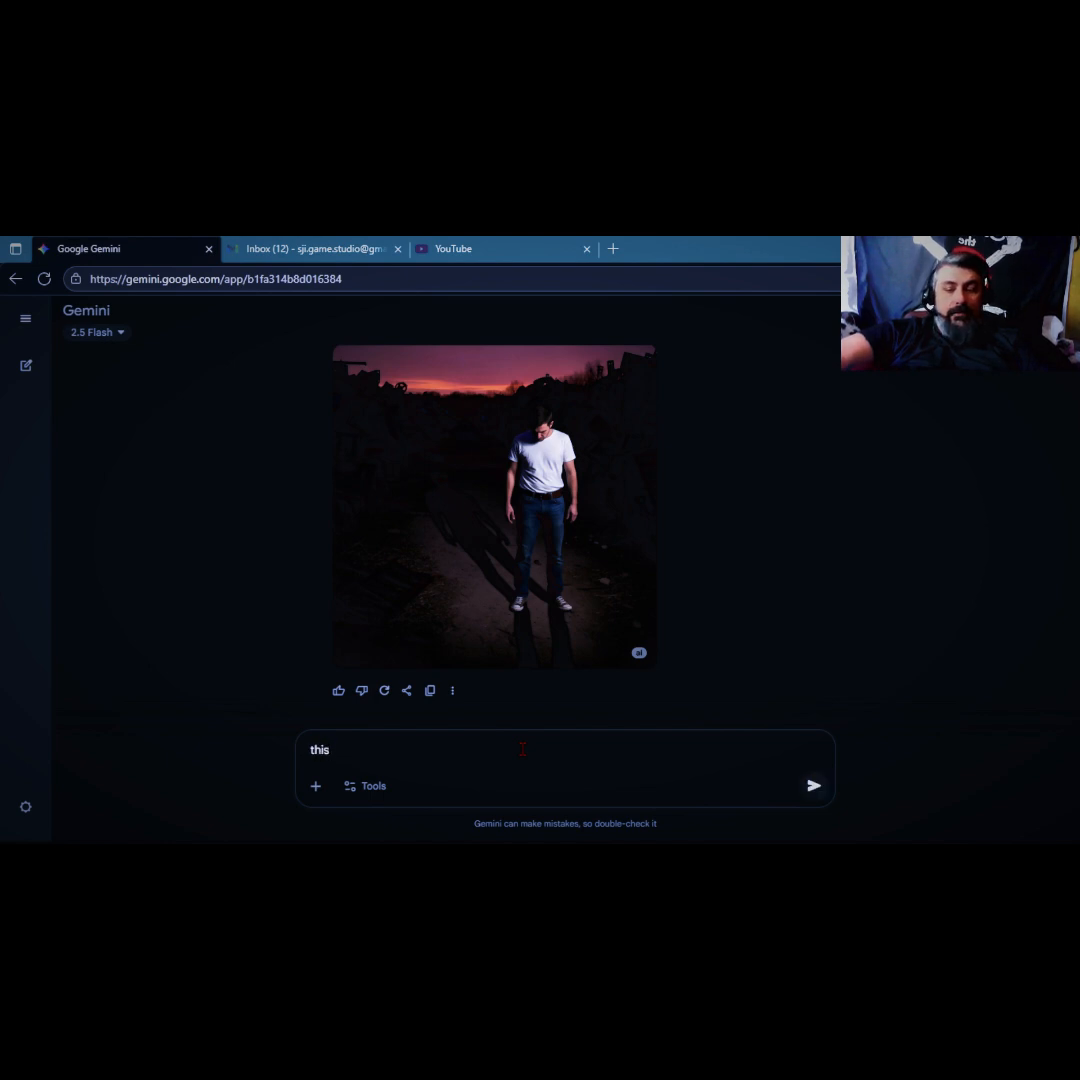
type(" level o")
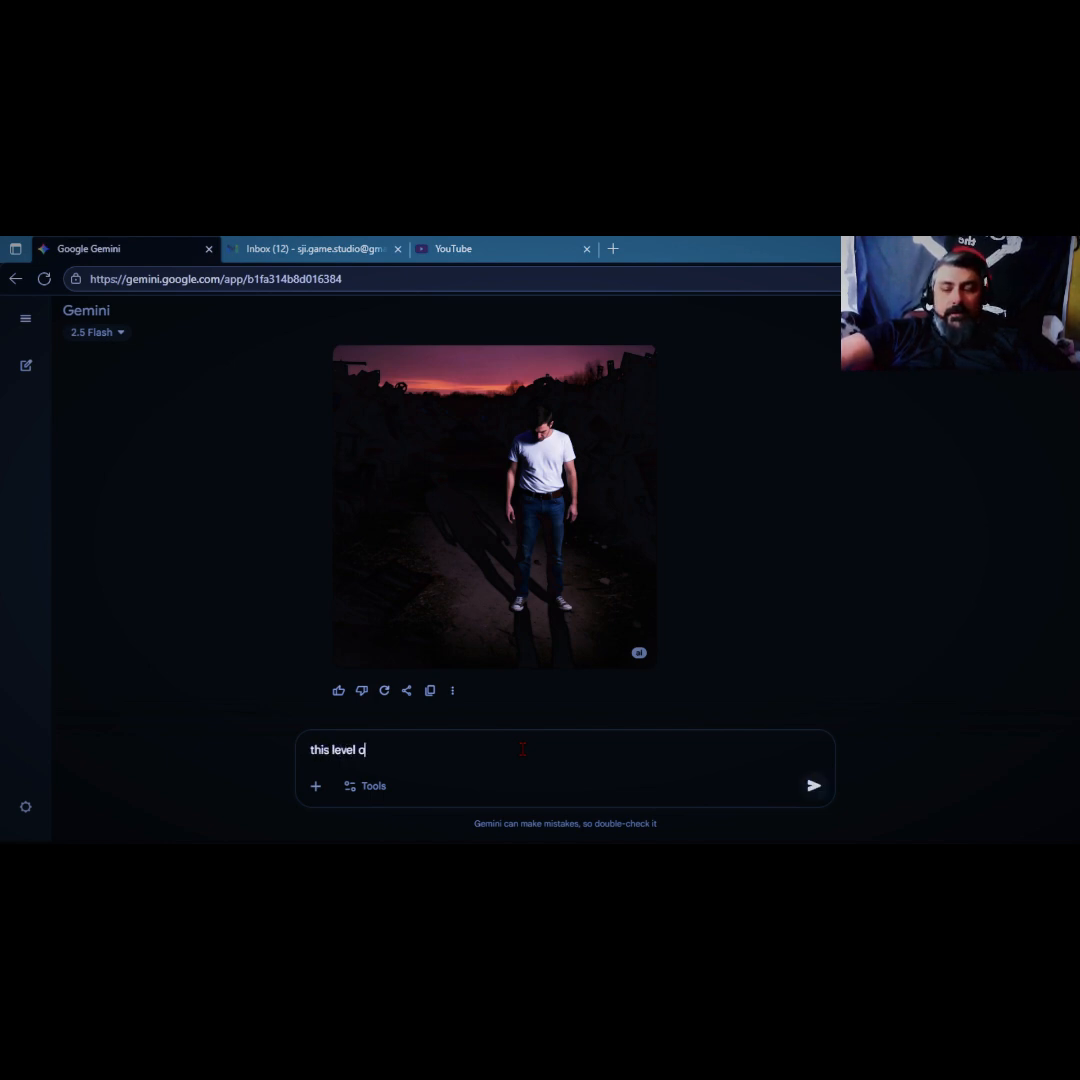
type("f creepy")
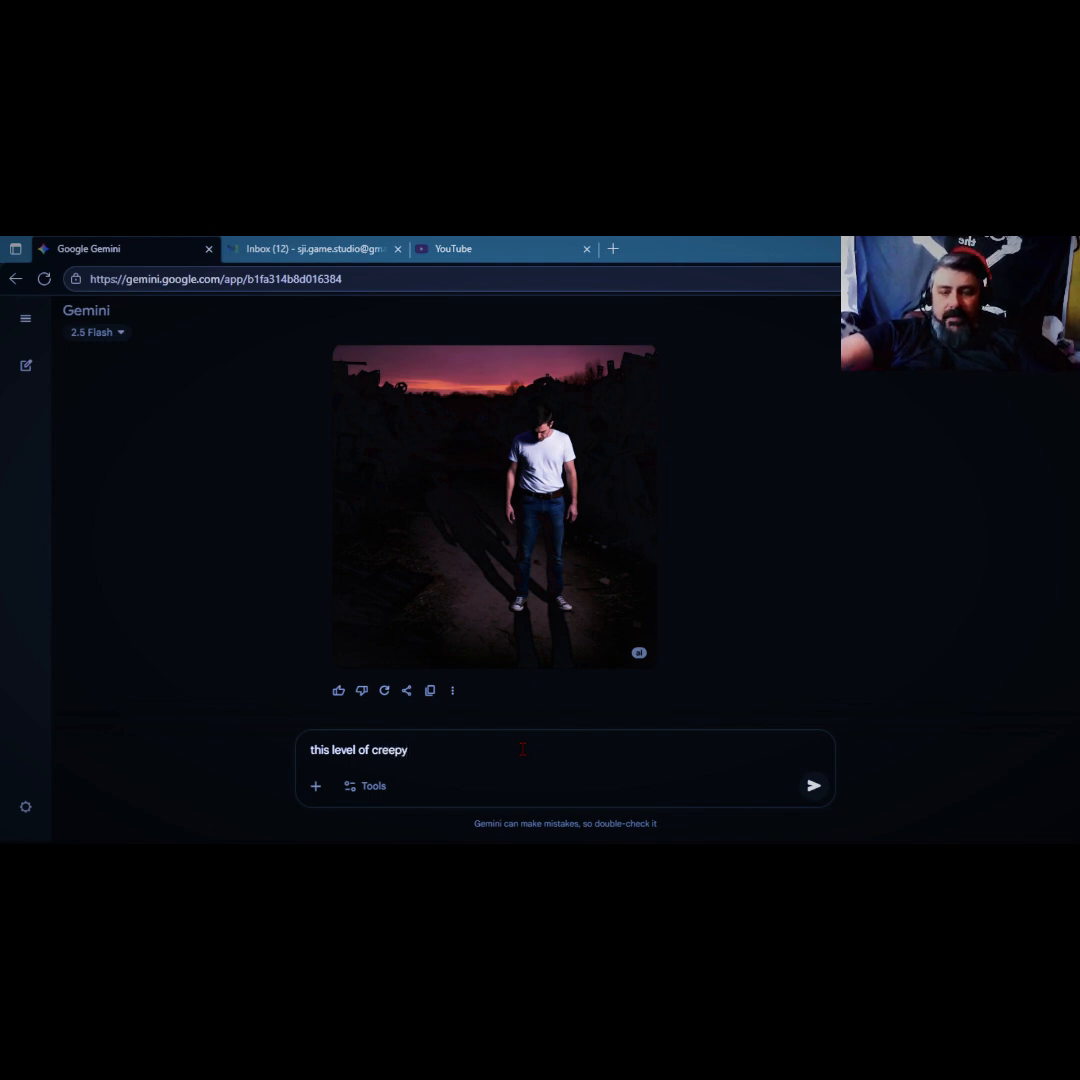
type(" is perf")
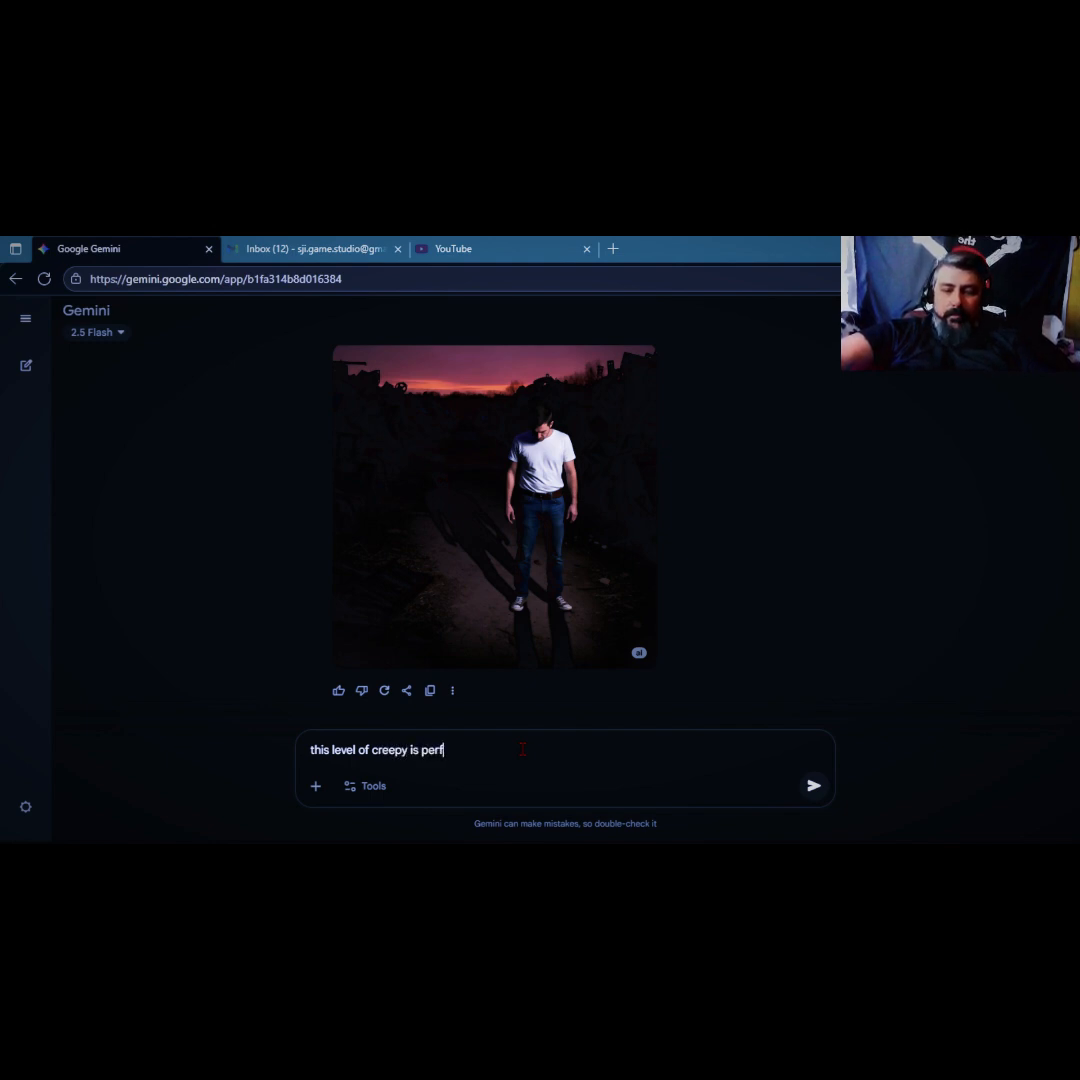
type("ect")
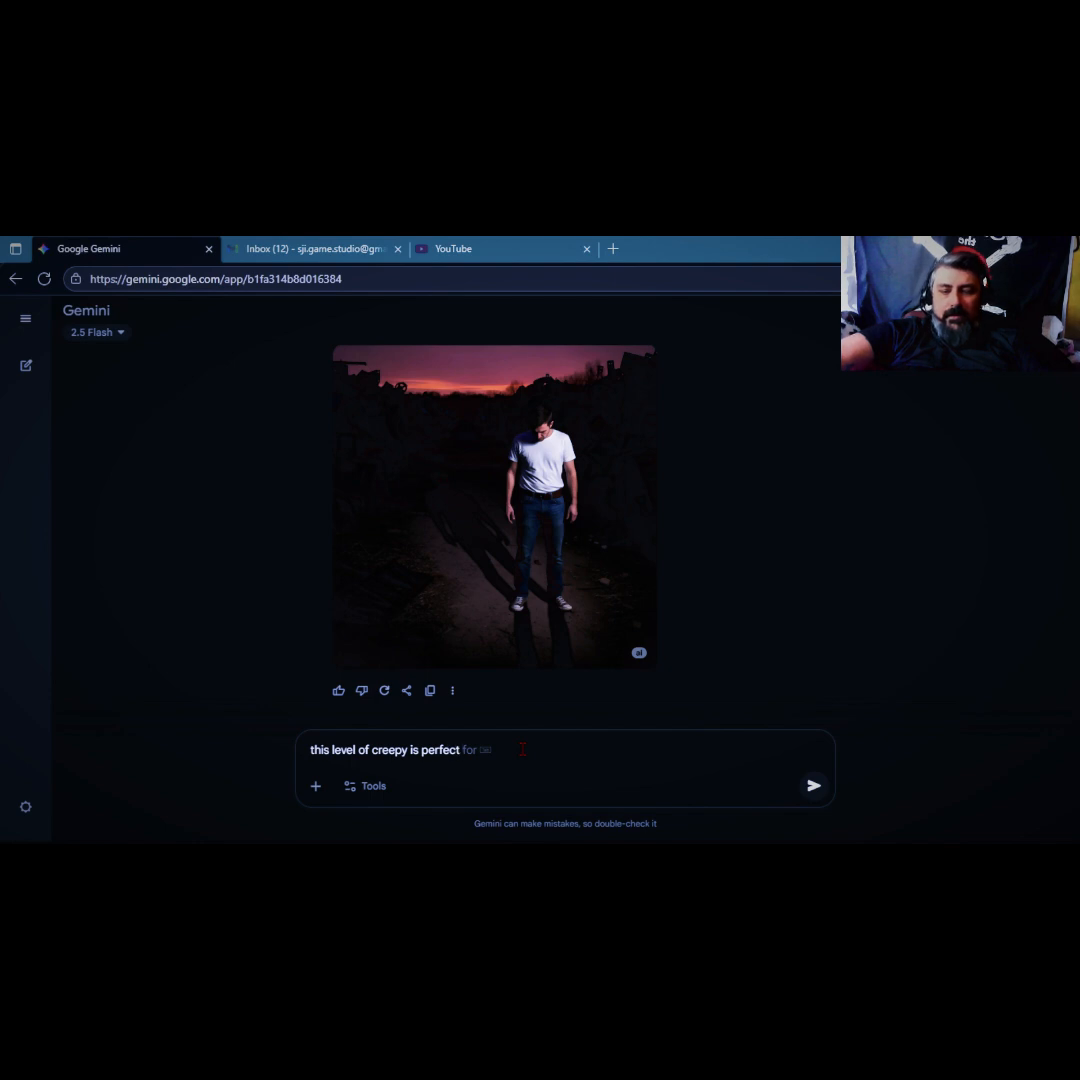
type(" but c")
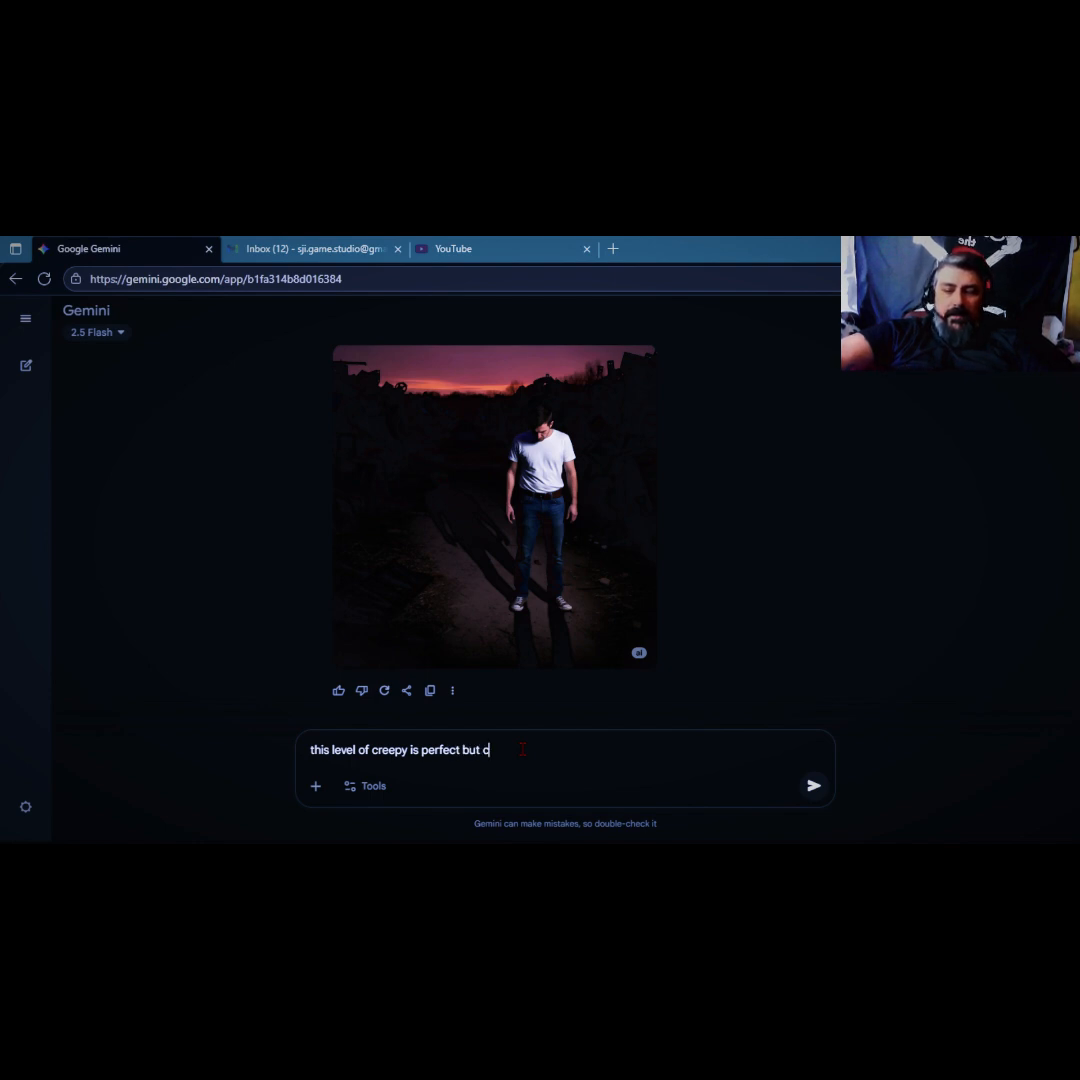
type("an the s")
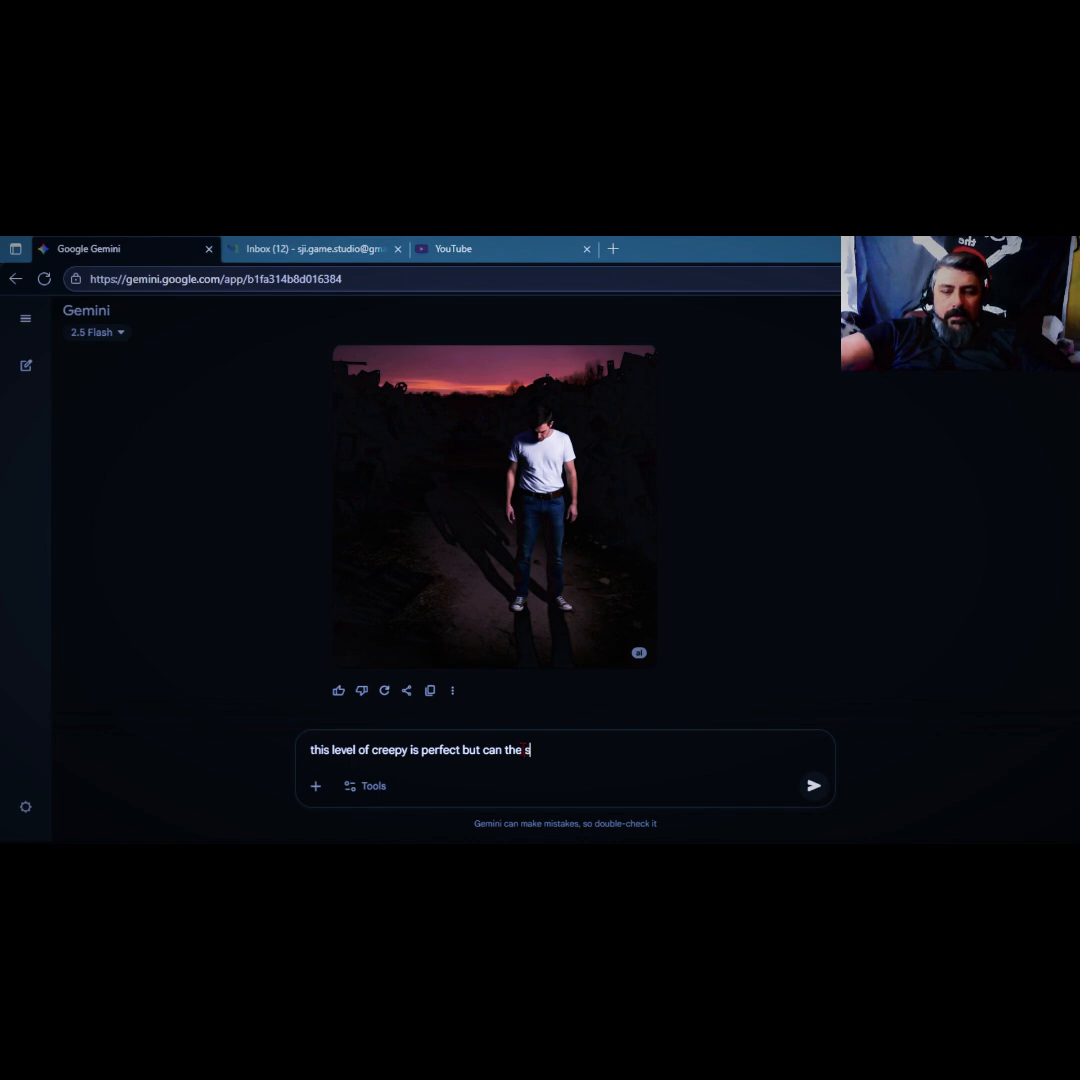
type("hadow")
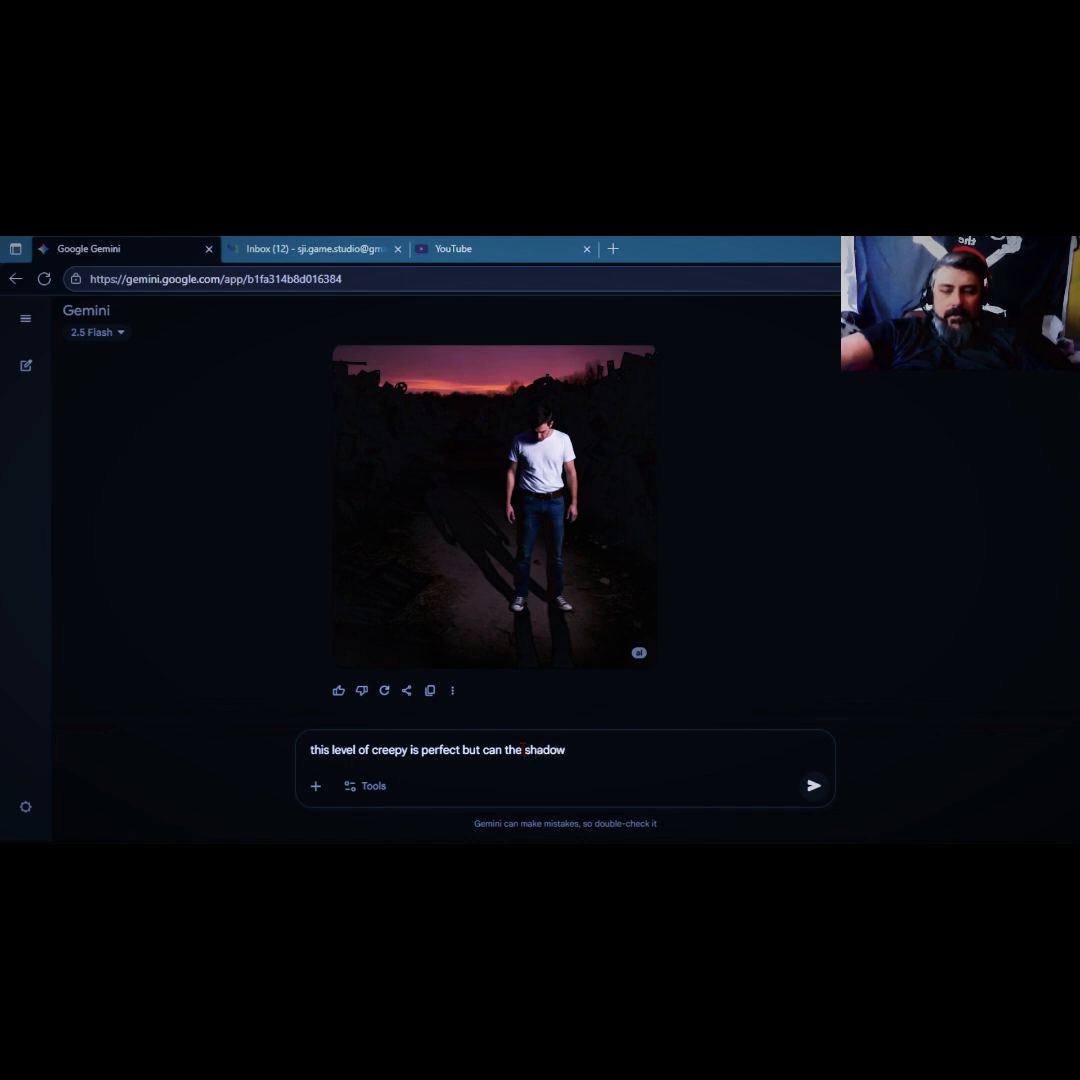
type(" be stan")
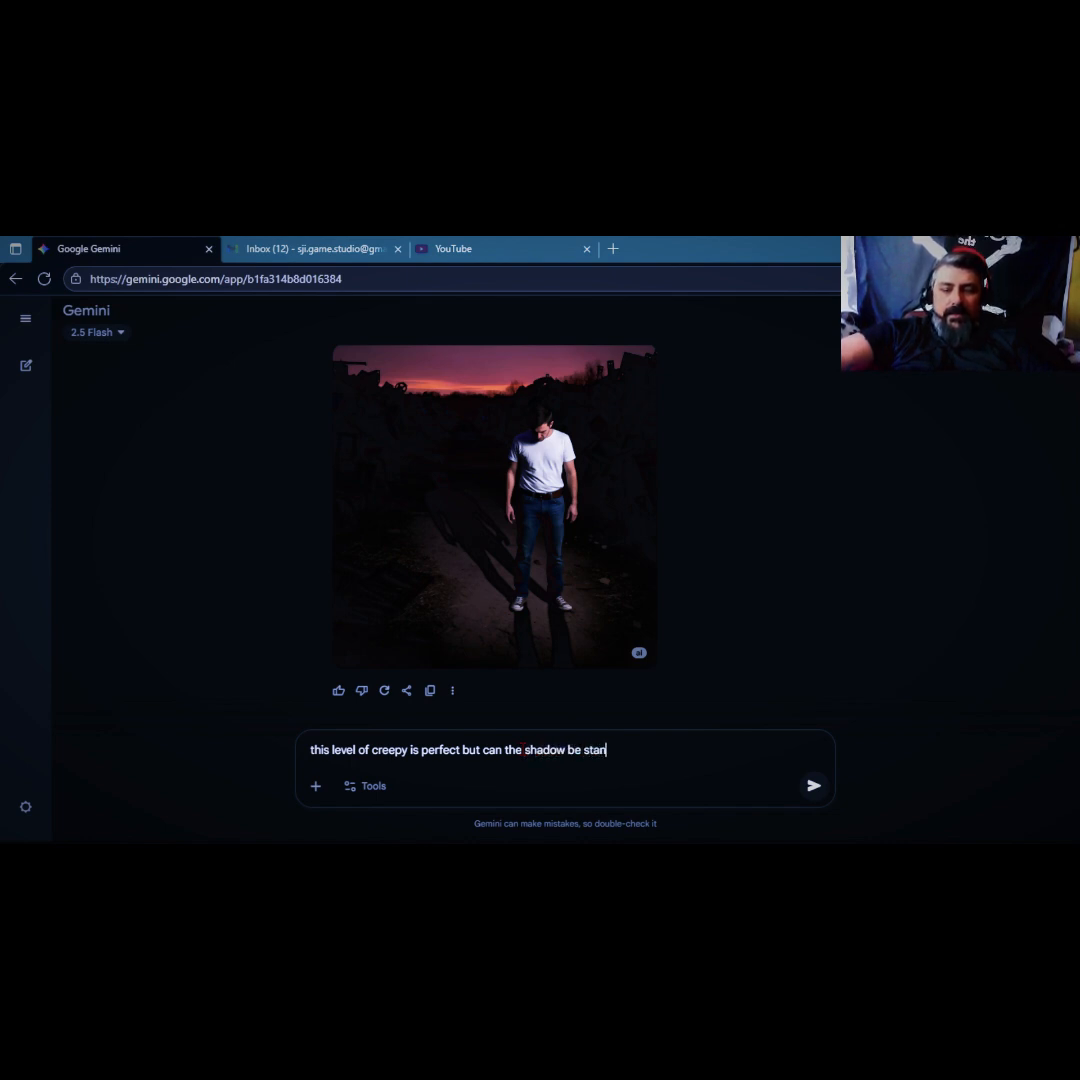
type("ding nex")
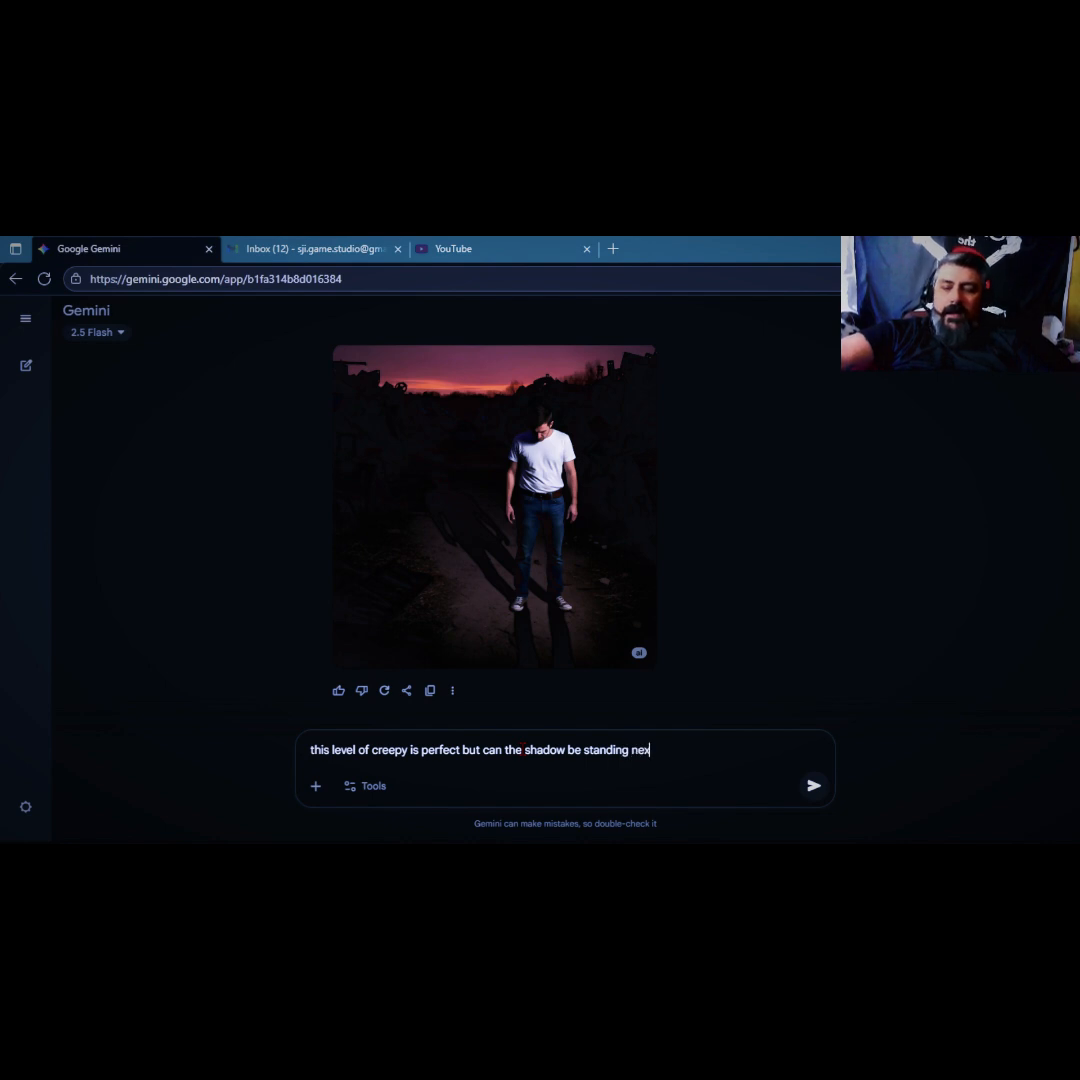
type("t to the m")
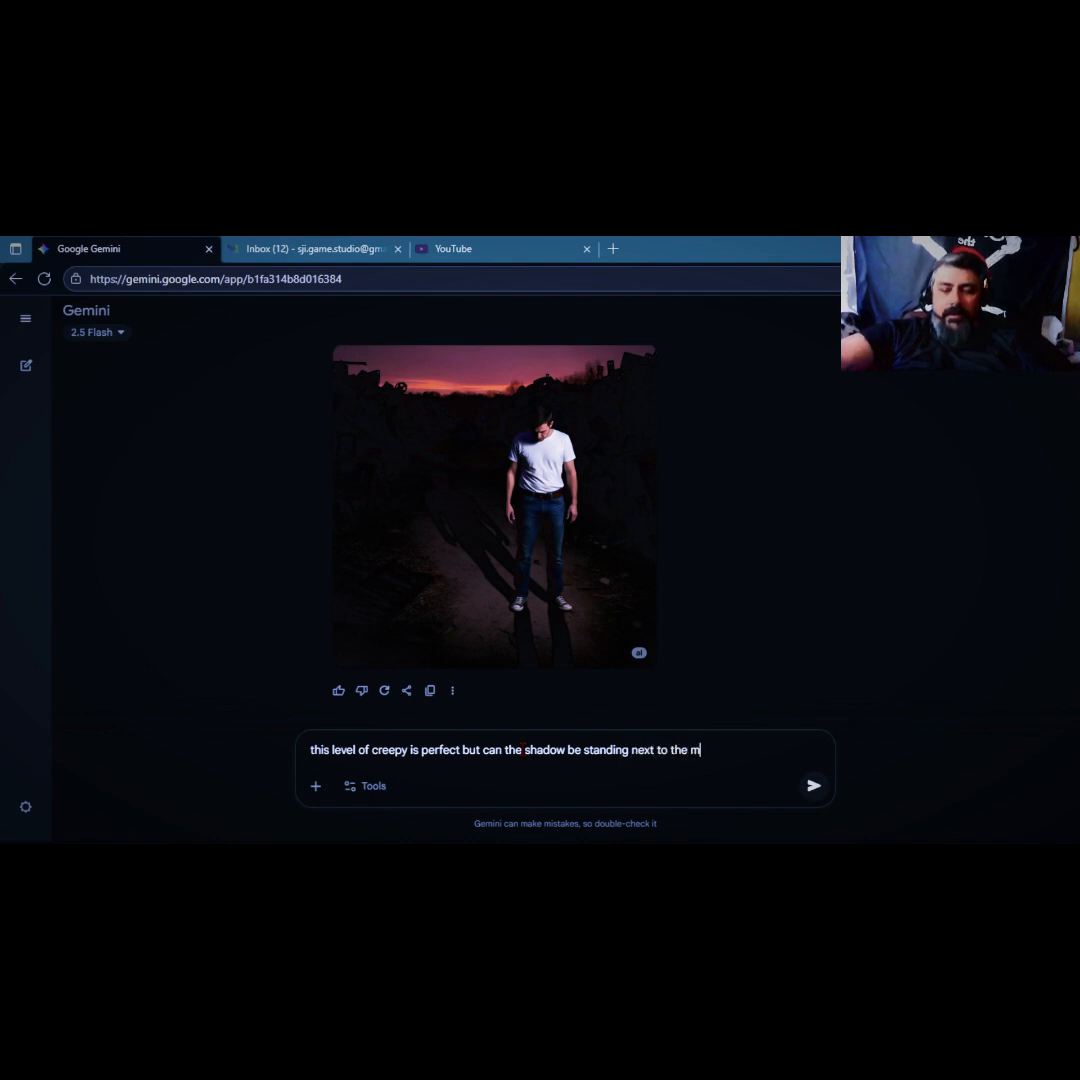
type("an again ")
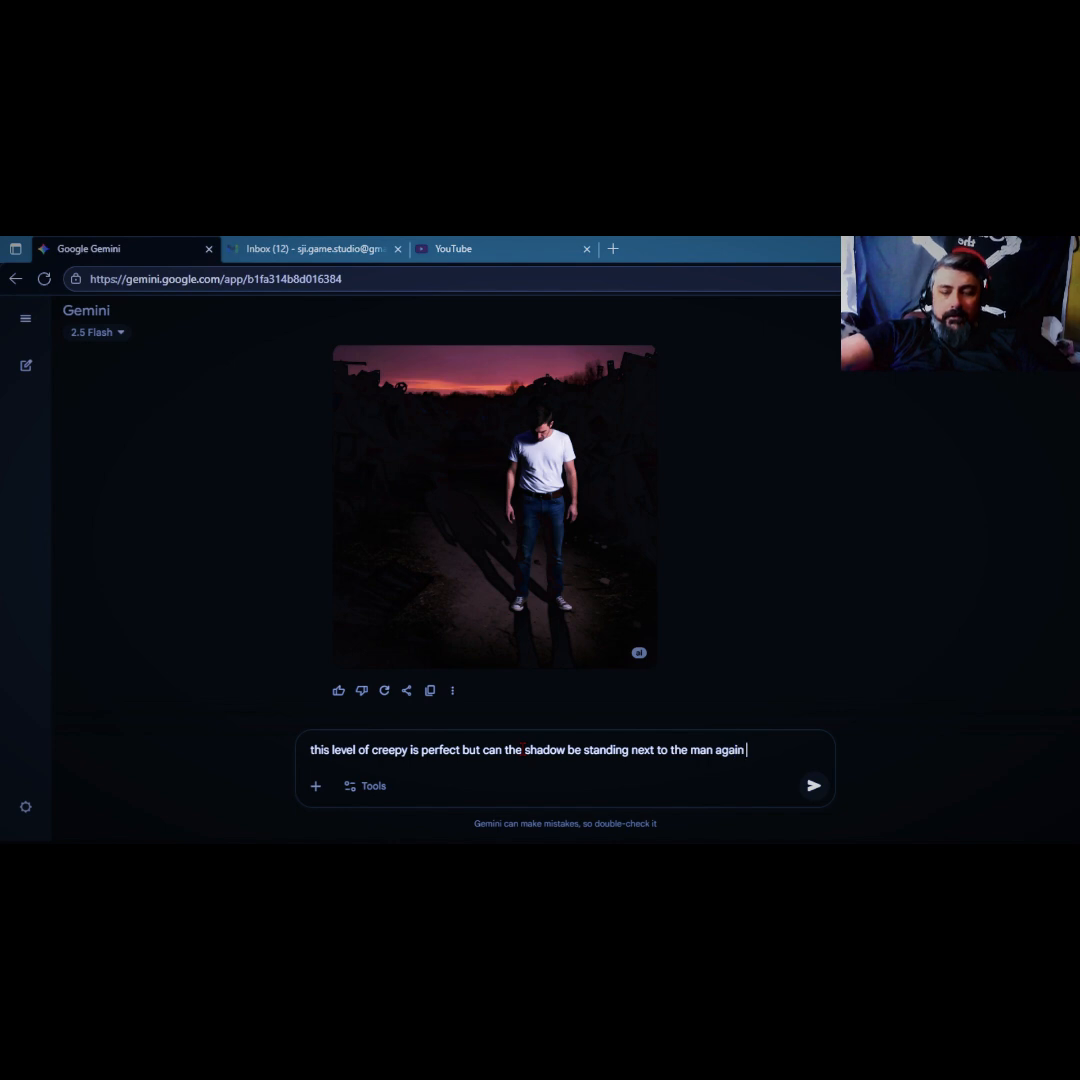
Finish the request with "and looking like it is ready to help him" and send it.
type("and ")
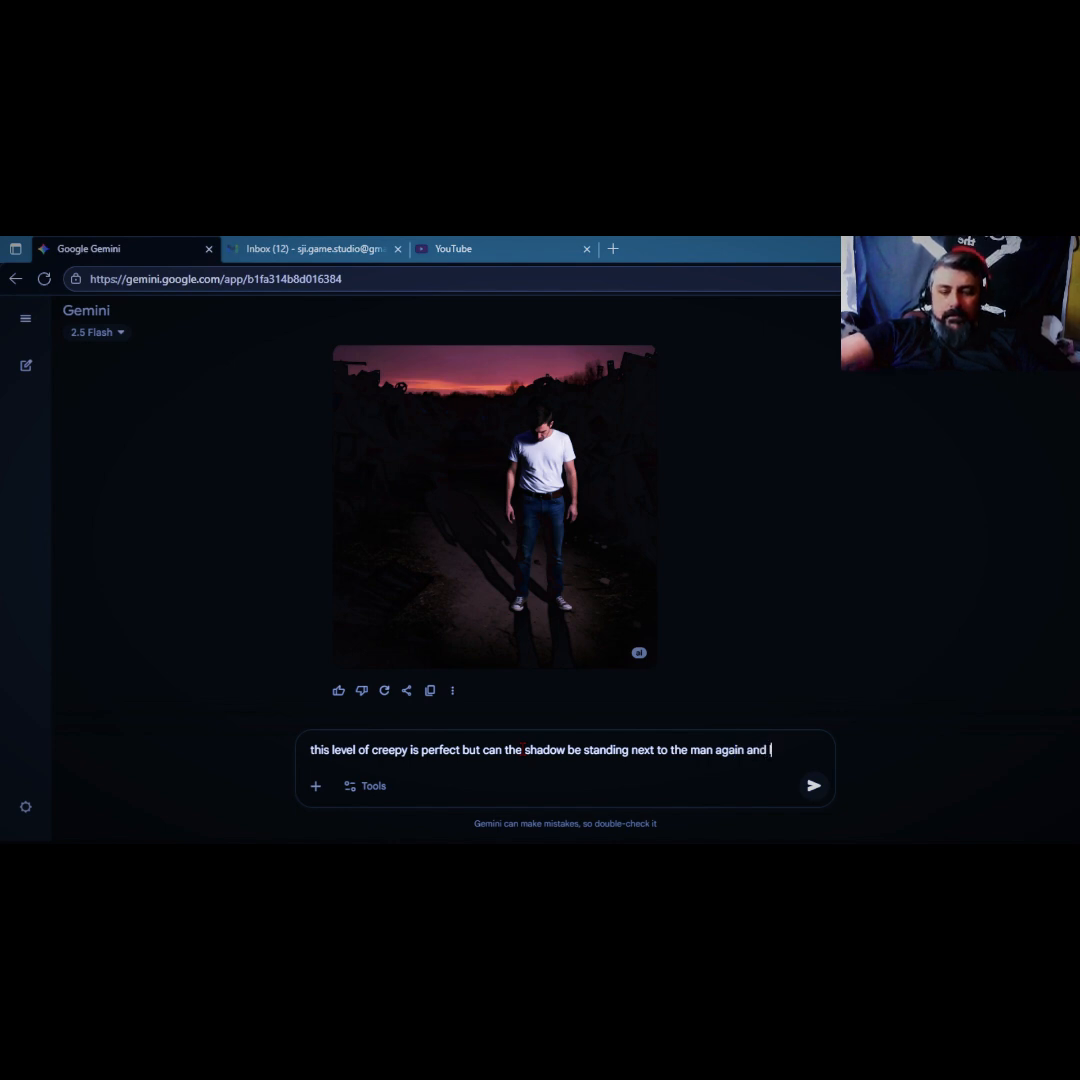
type("looking ")
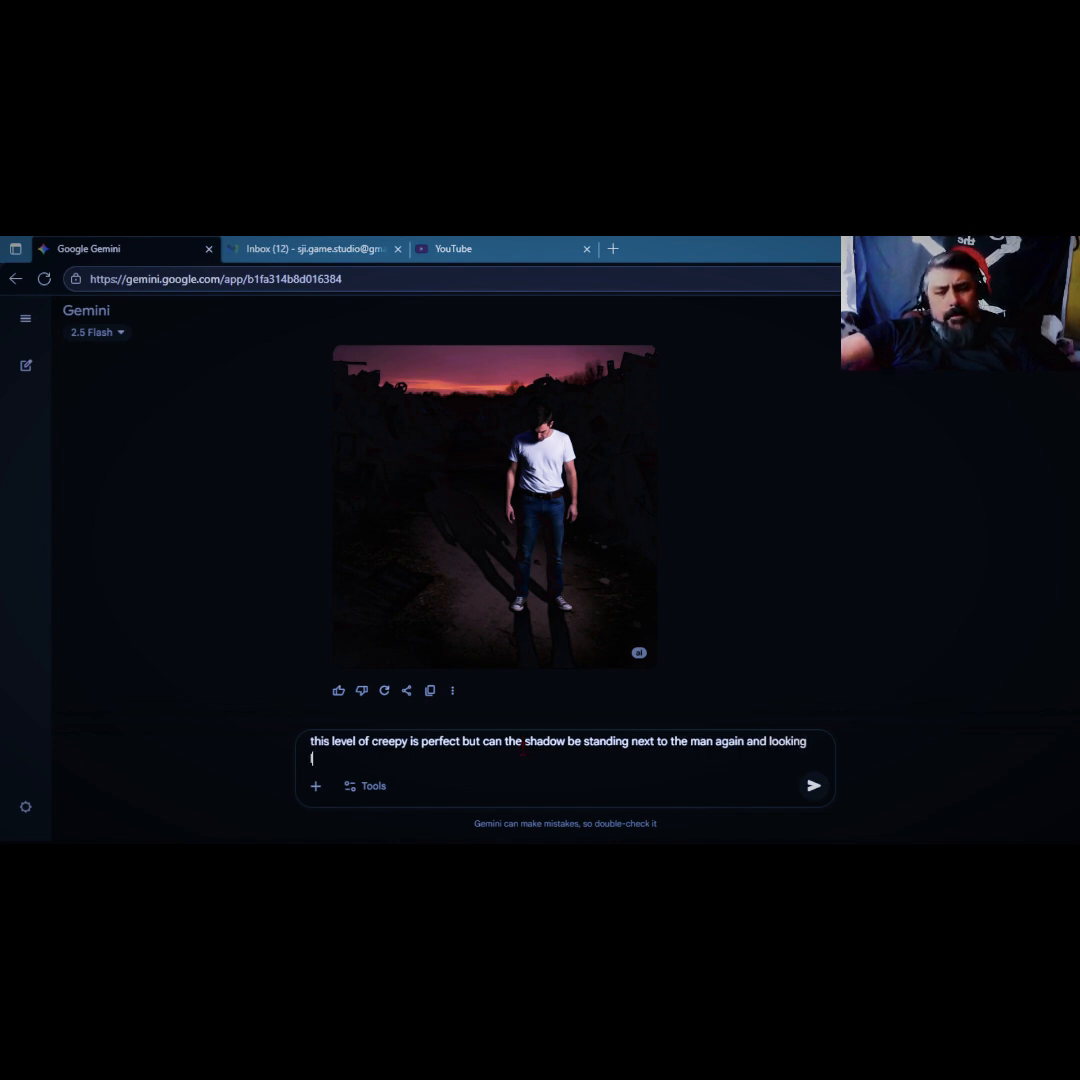
type("like it is")
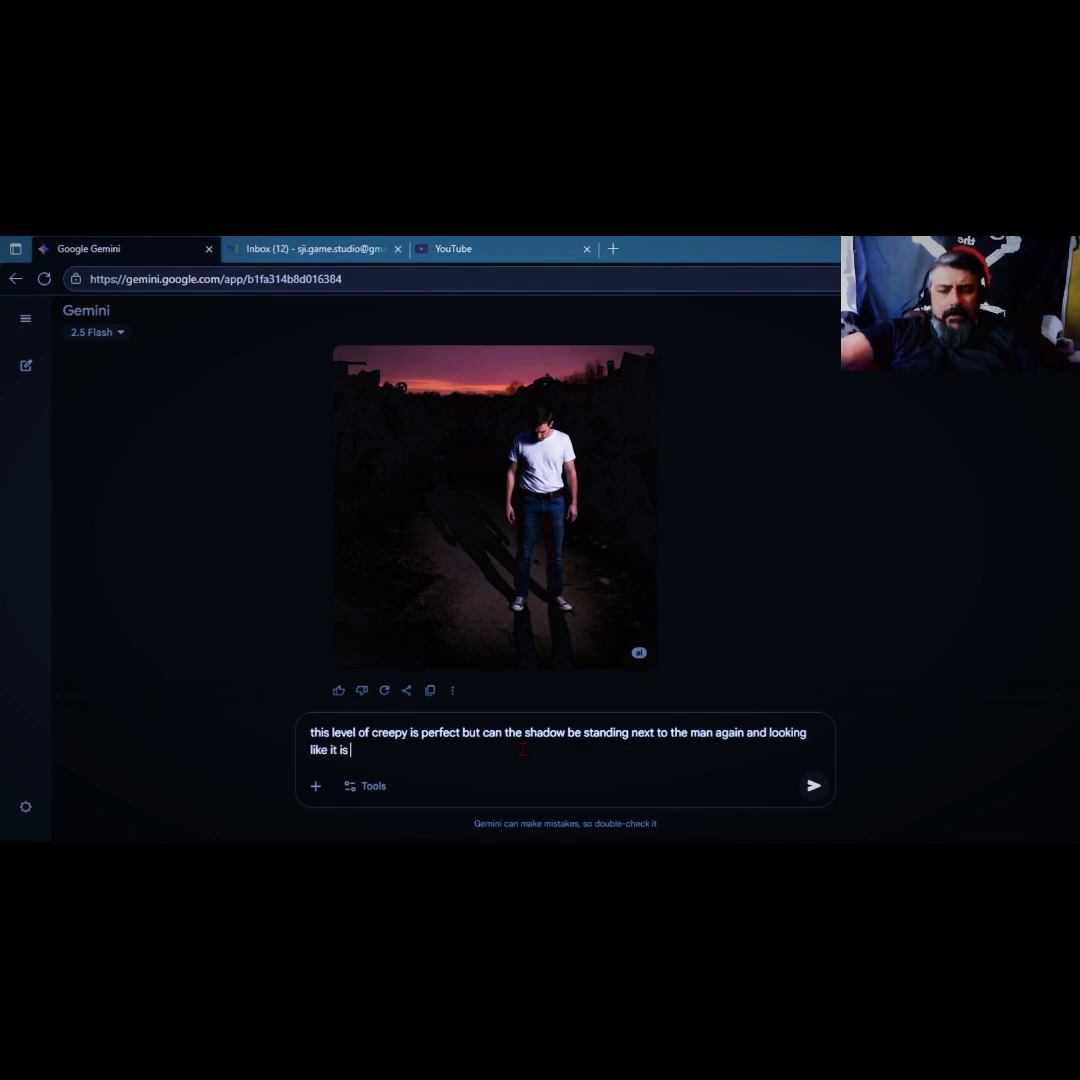
type(" ready t")
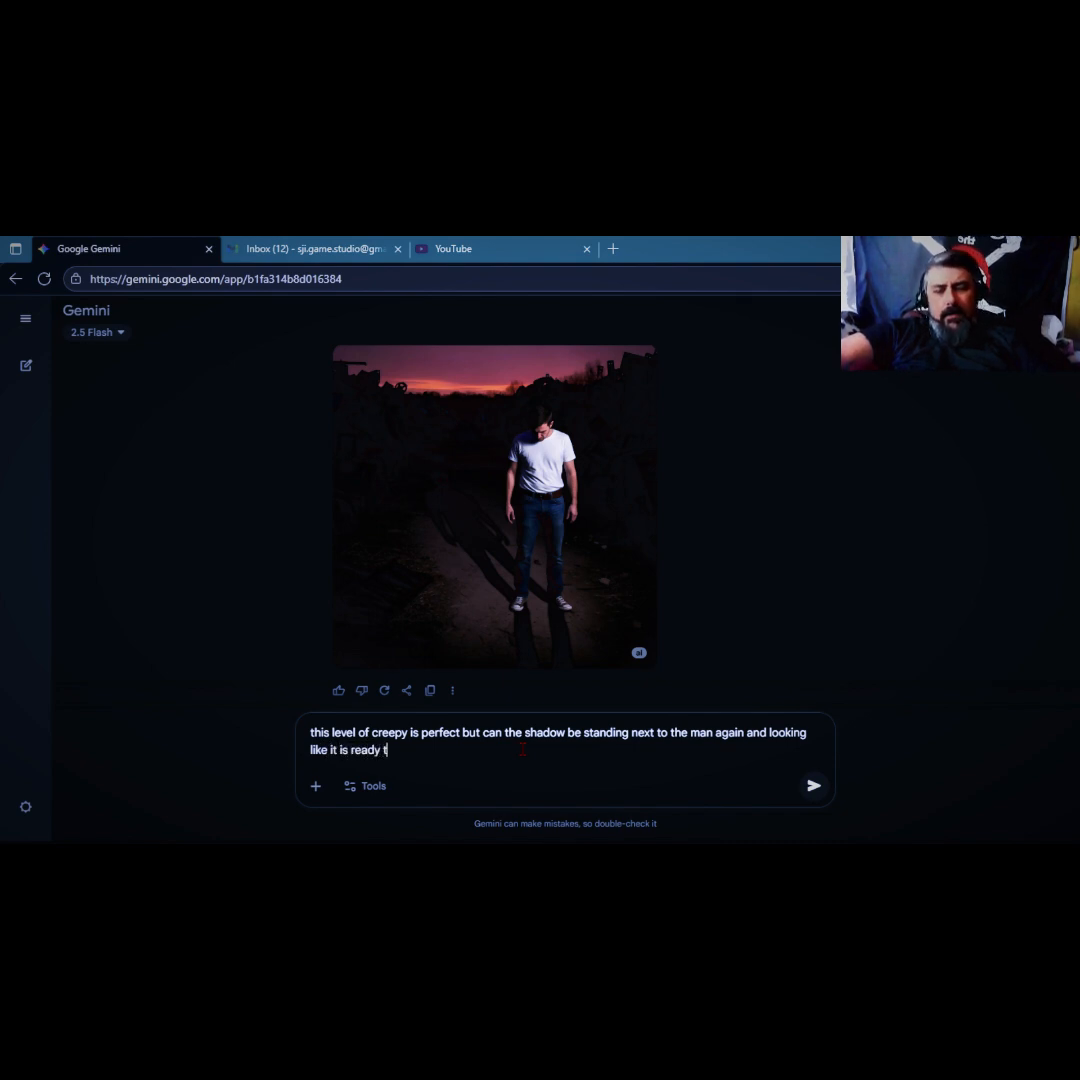
type("o help")
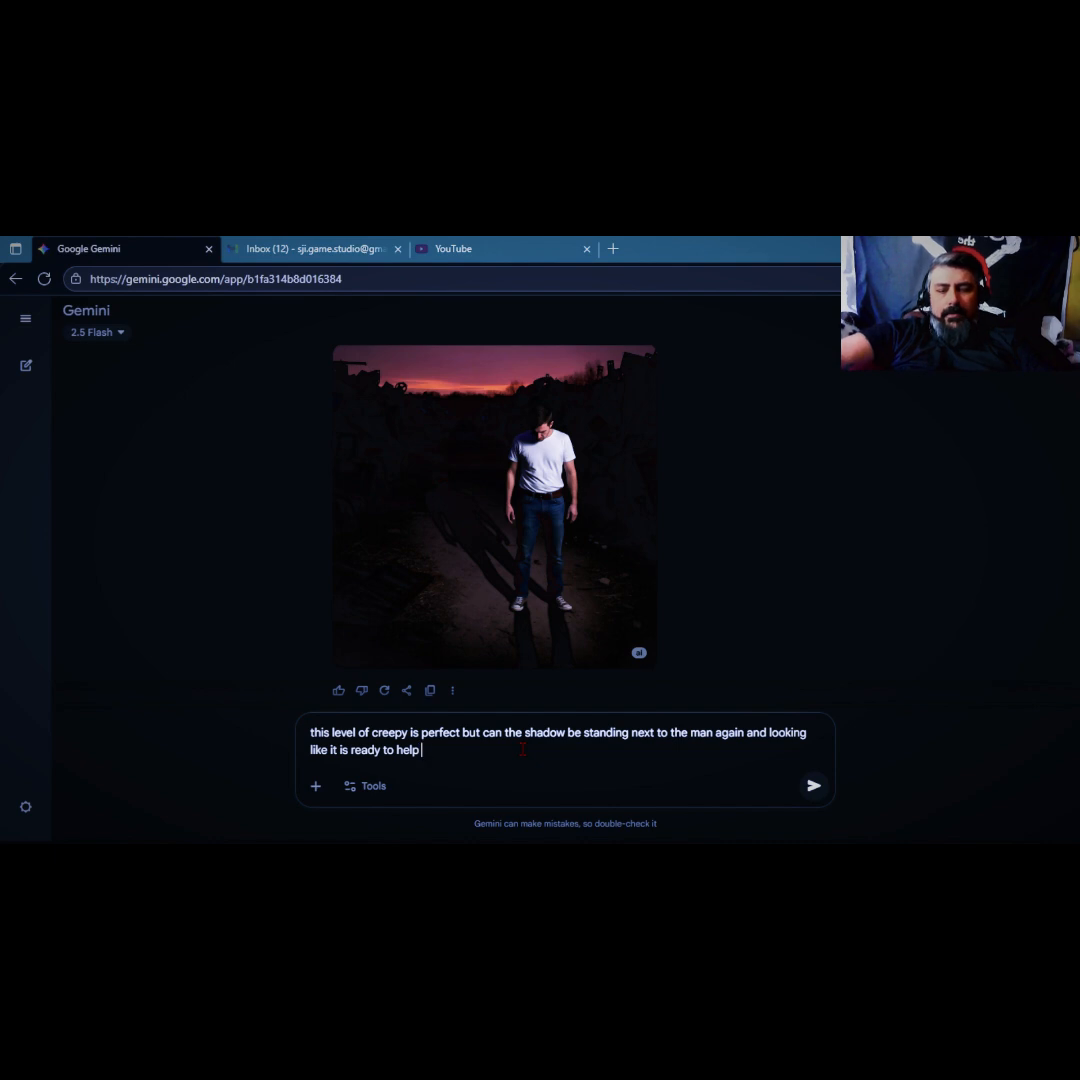
type(" him")
key("Return")
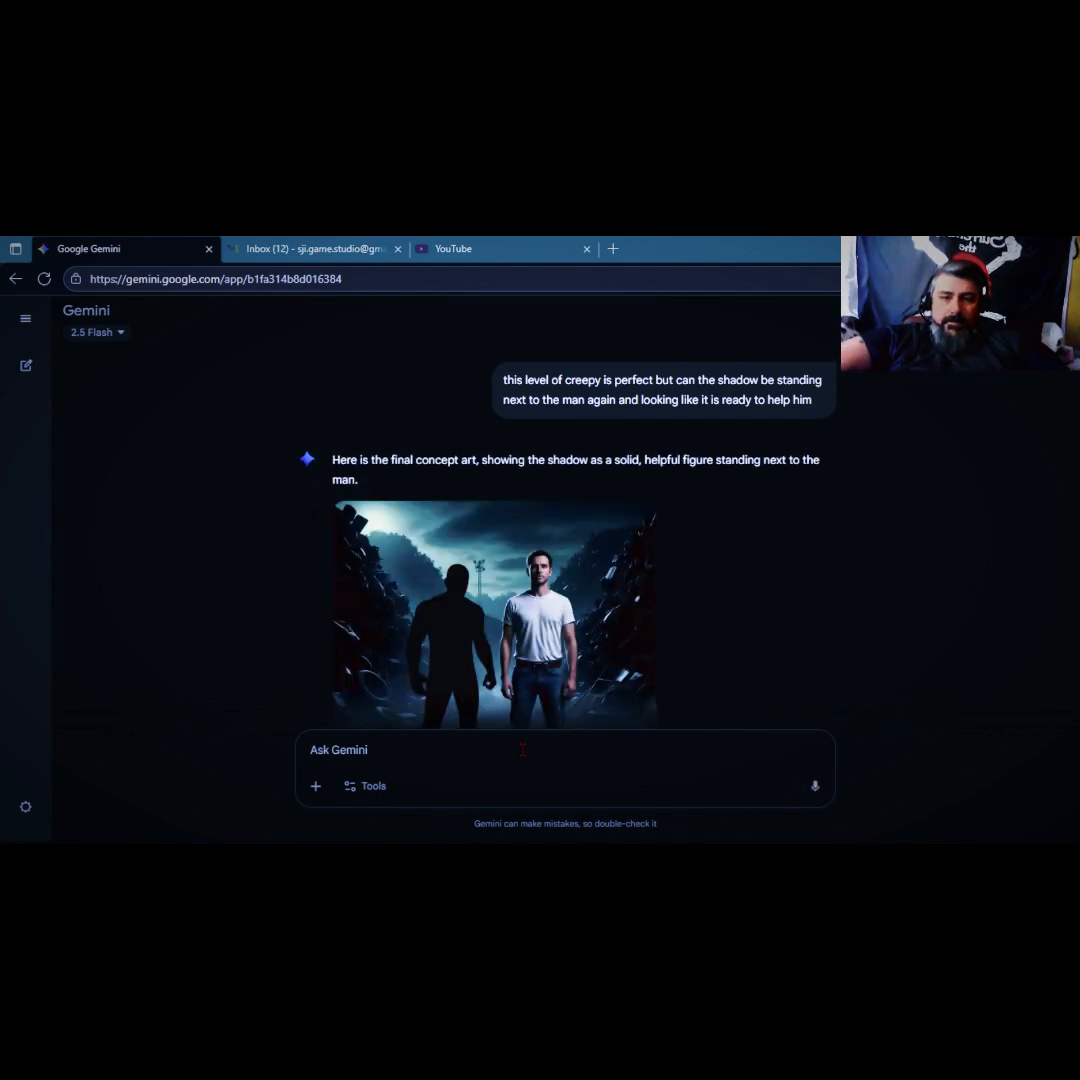
Review the new image of the man beside his standing shadow and download it at full size.
scroll(766, 628, "down", 2)
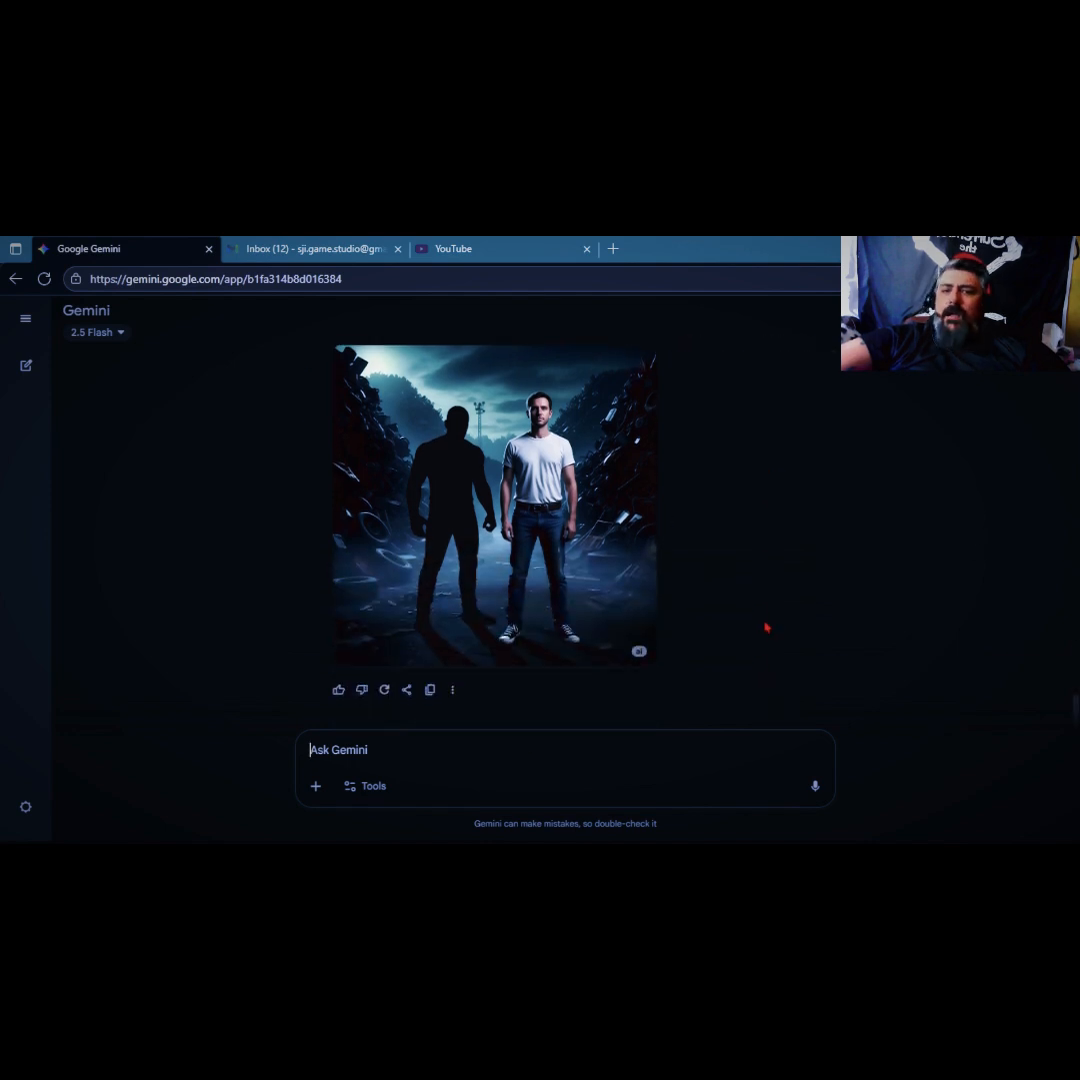
scroll(766, 628, "up", 2)
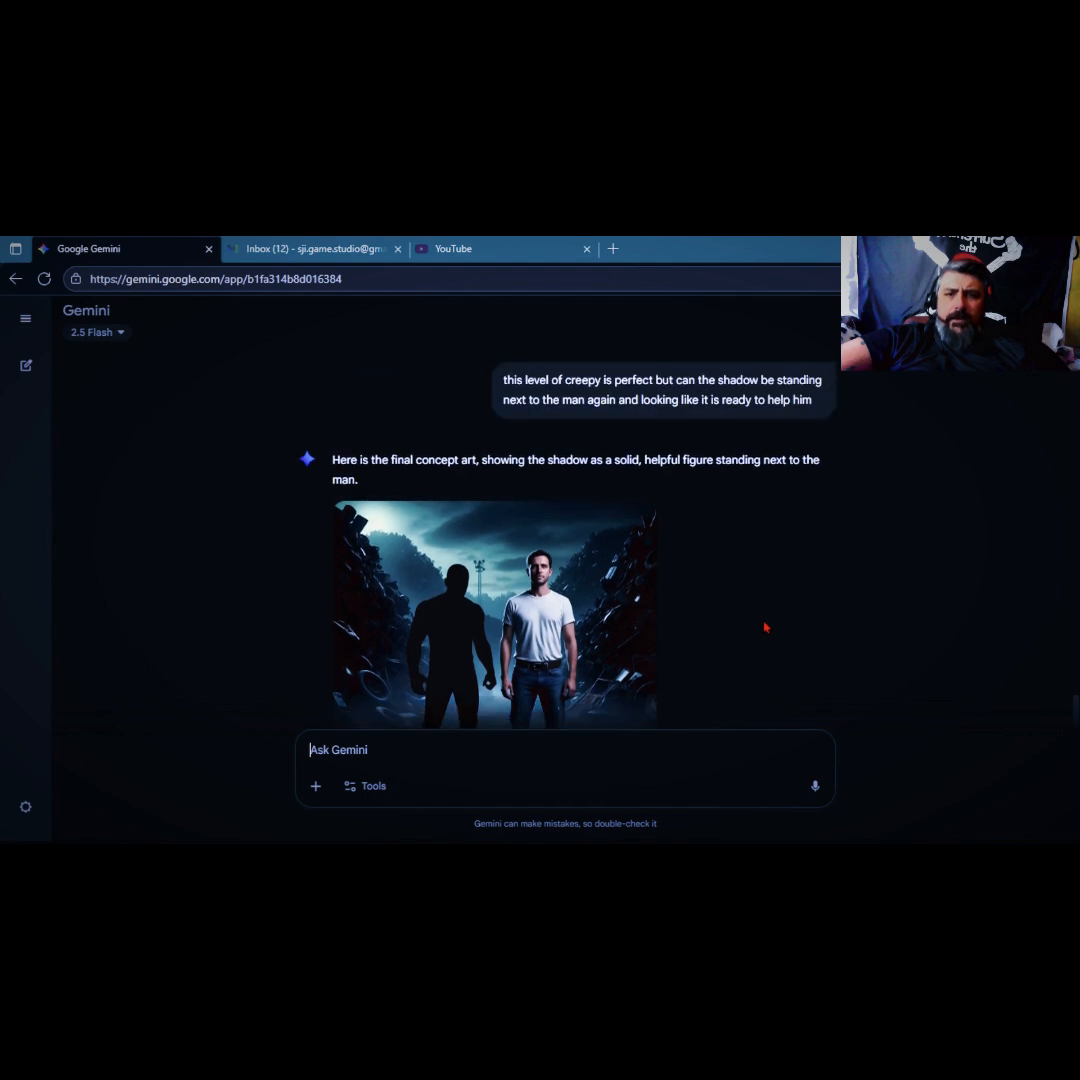
scroll(766, 628, "down", 2)
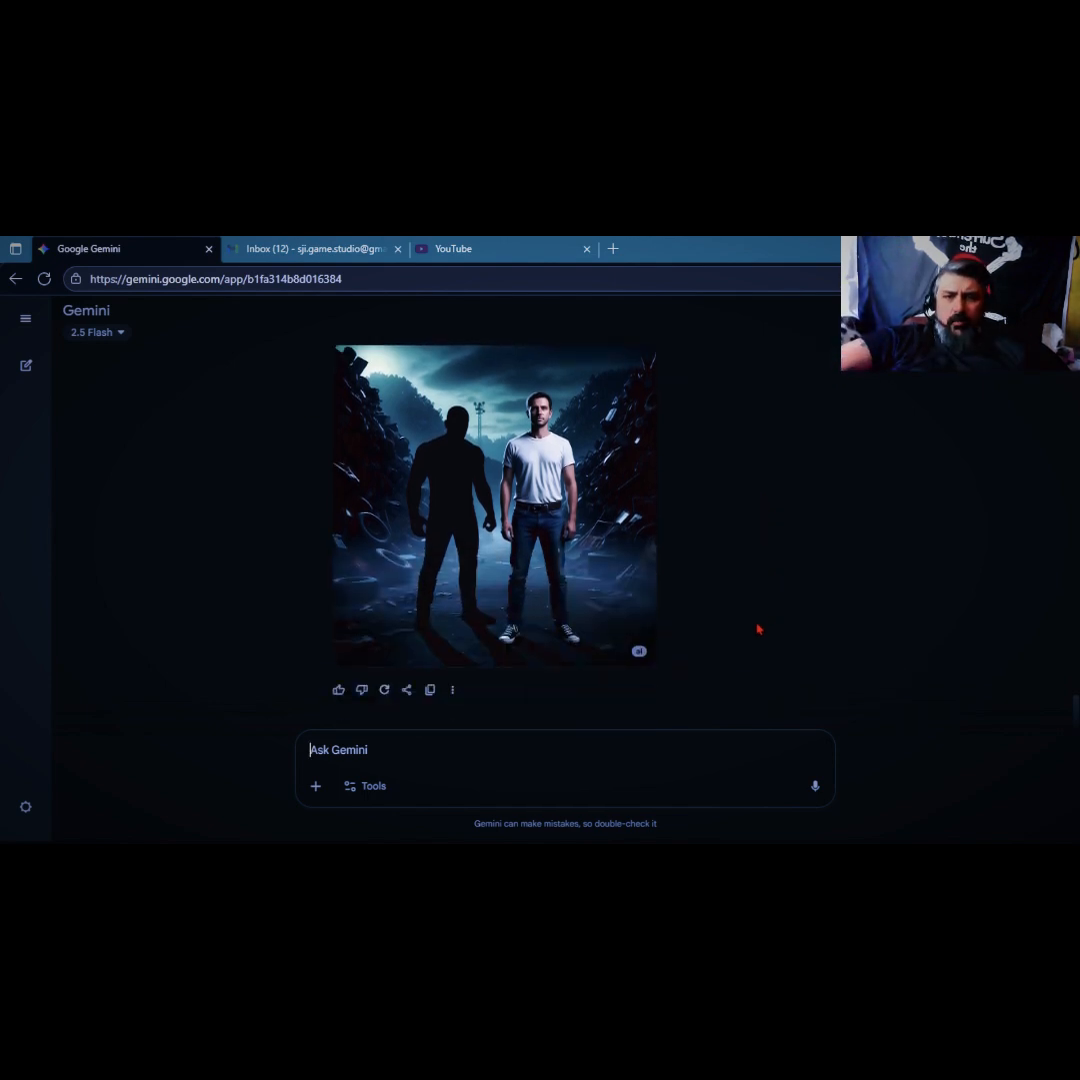
scroll(757, 629, "up", 2)
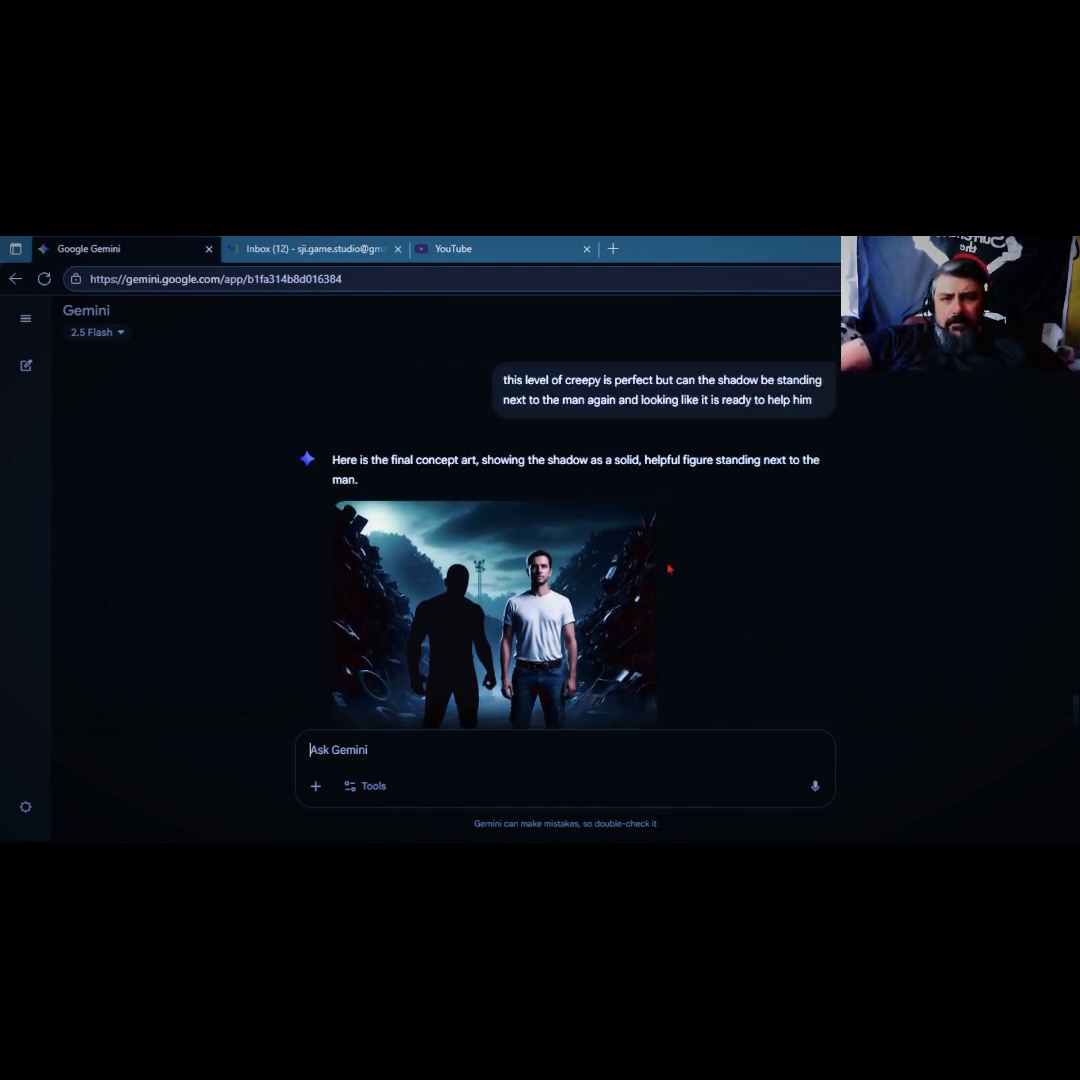
left_click(637, 521)
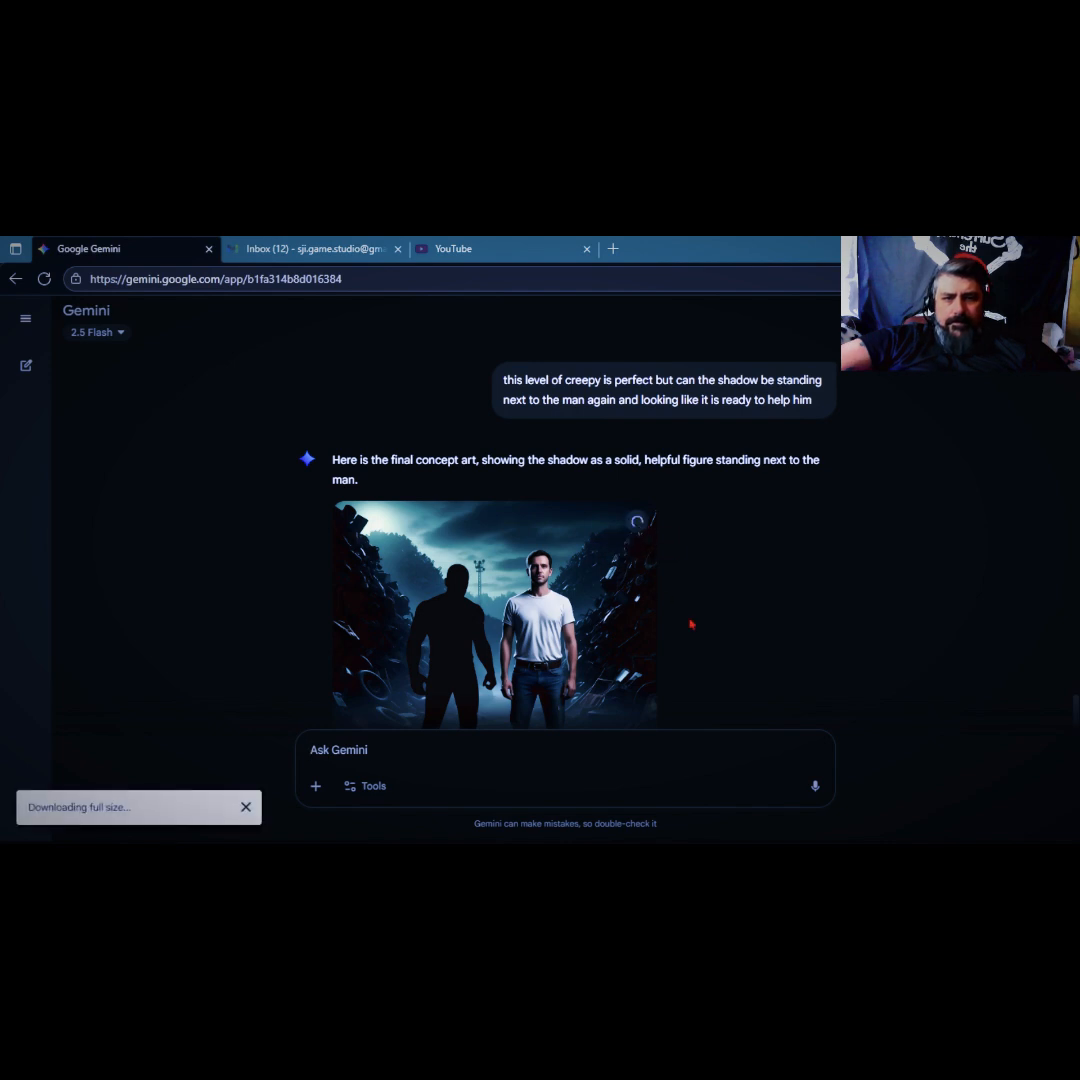
Start a thank-you reply with "thank you Gem that is exactly what I was looking for".
scroll(677, 630, "down", 2)
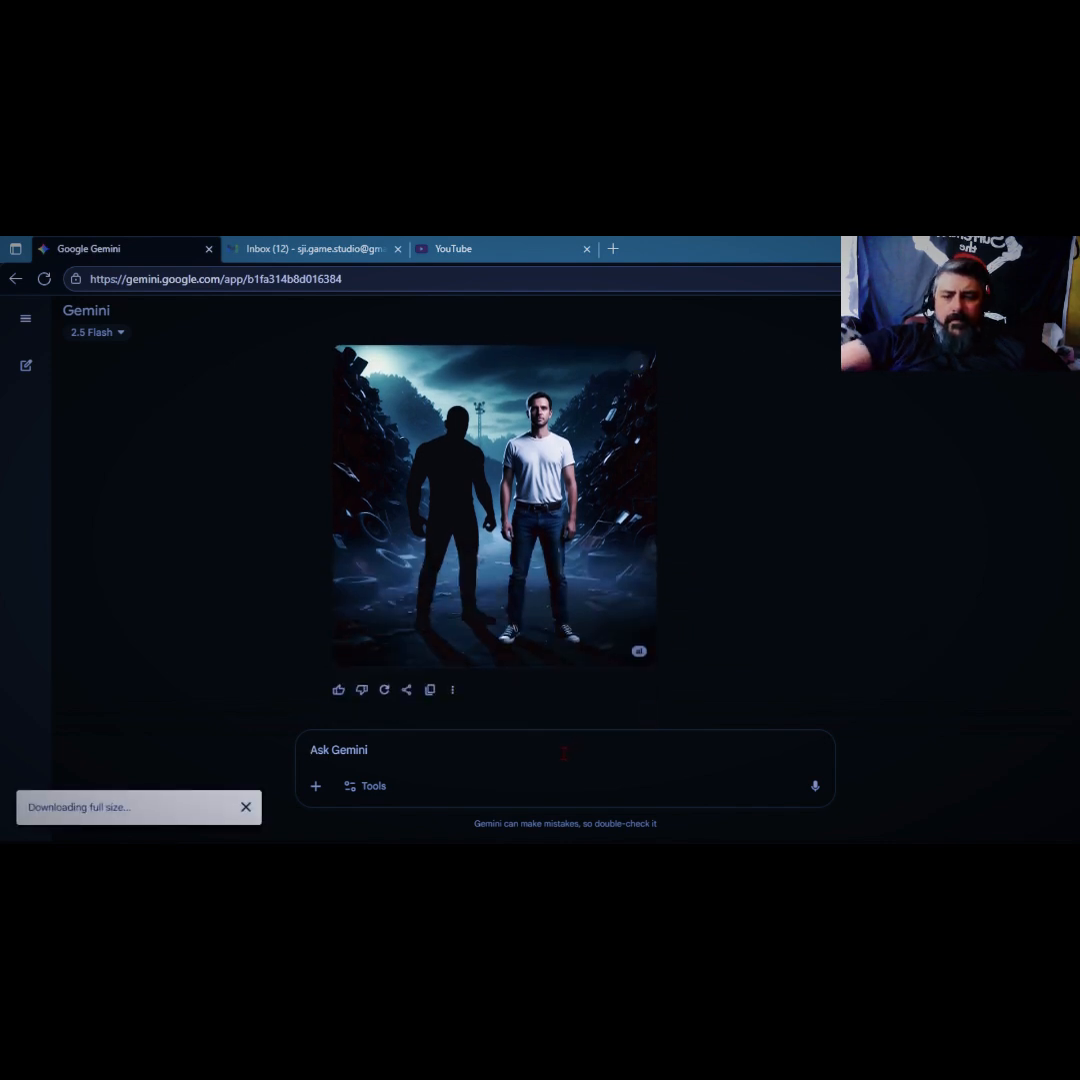
type("thank")
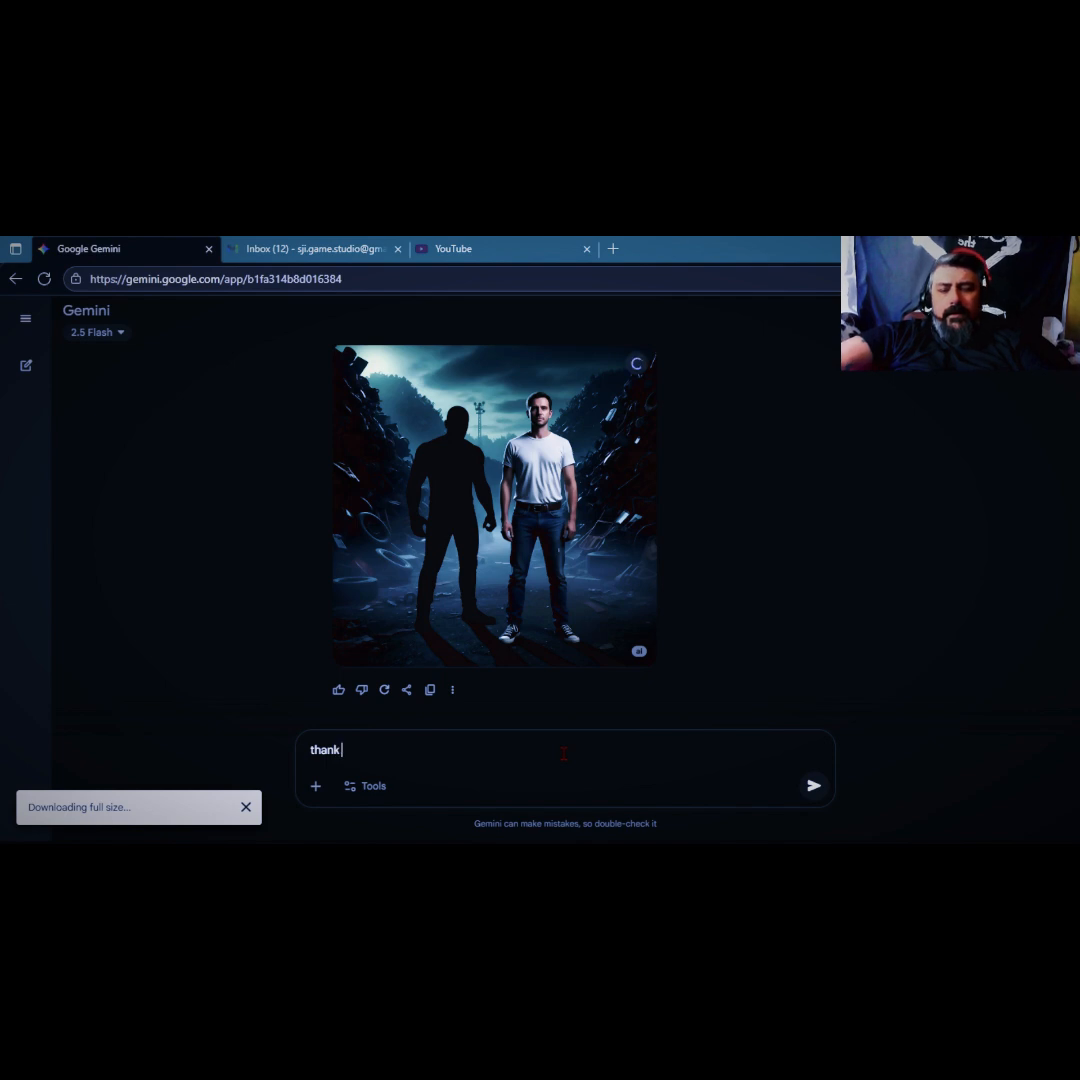
type(" you G")
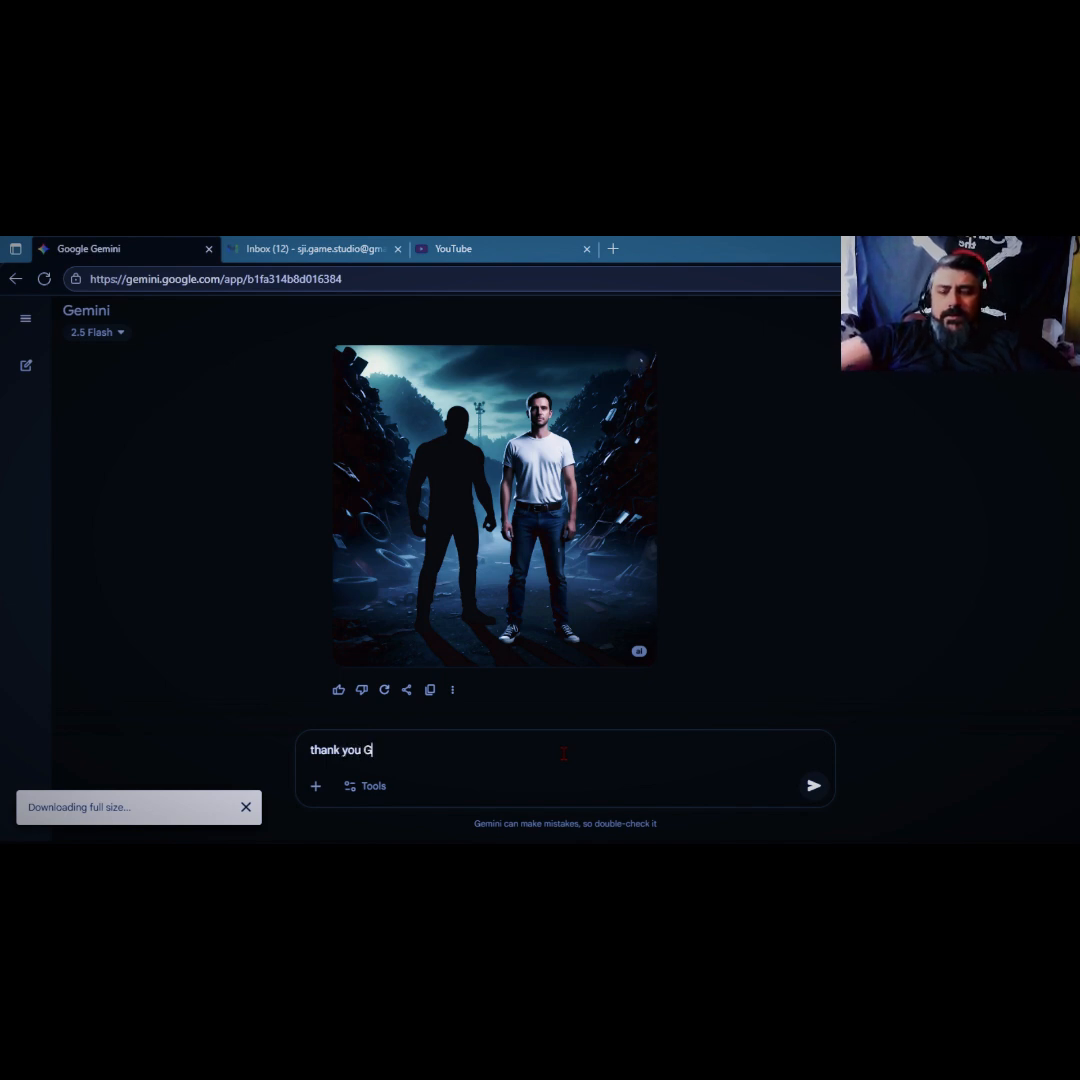
type("em that ")
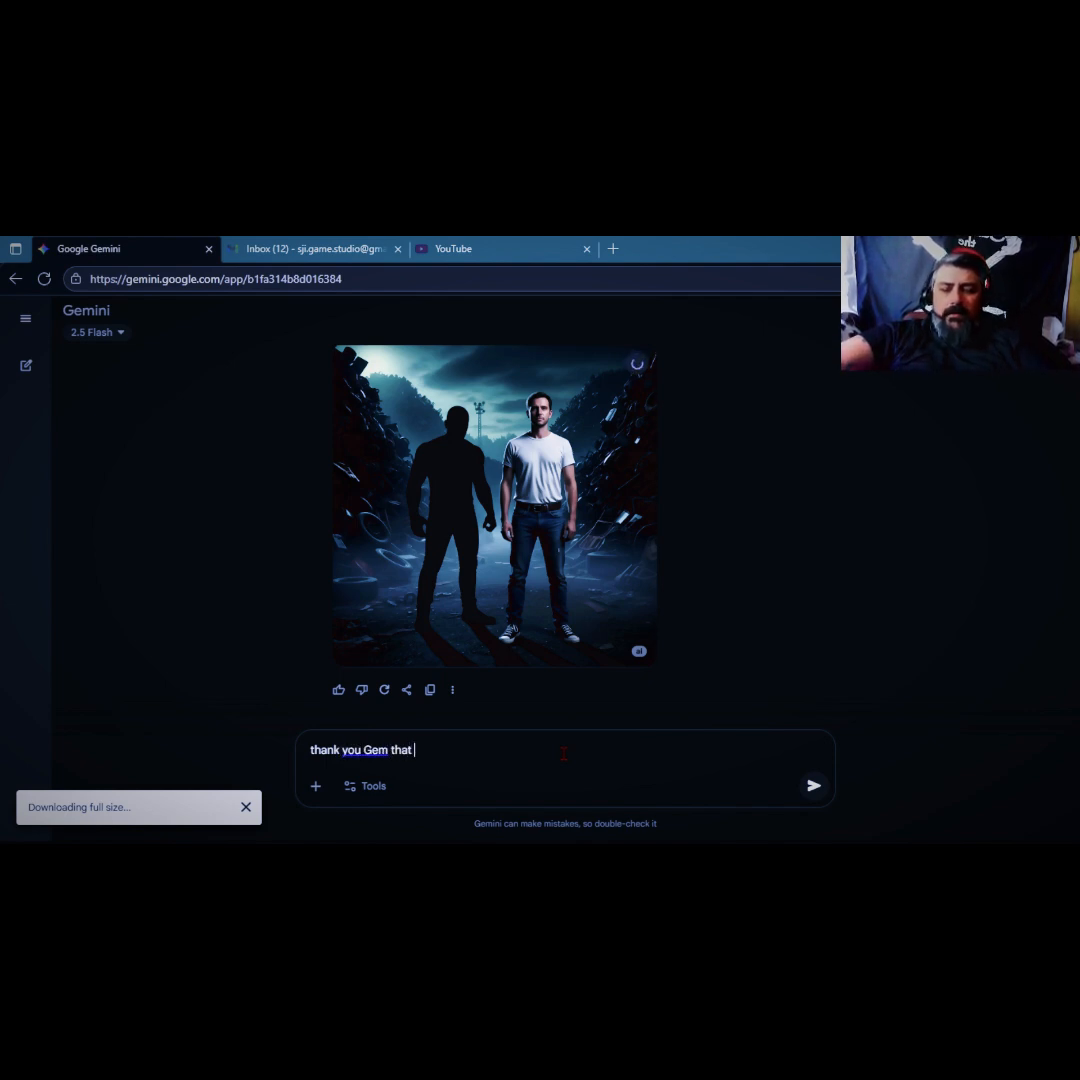
type("is e")
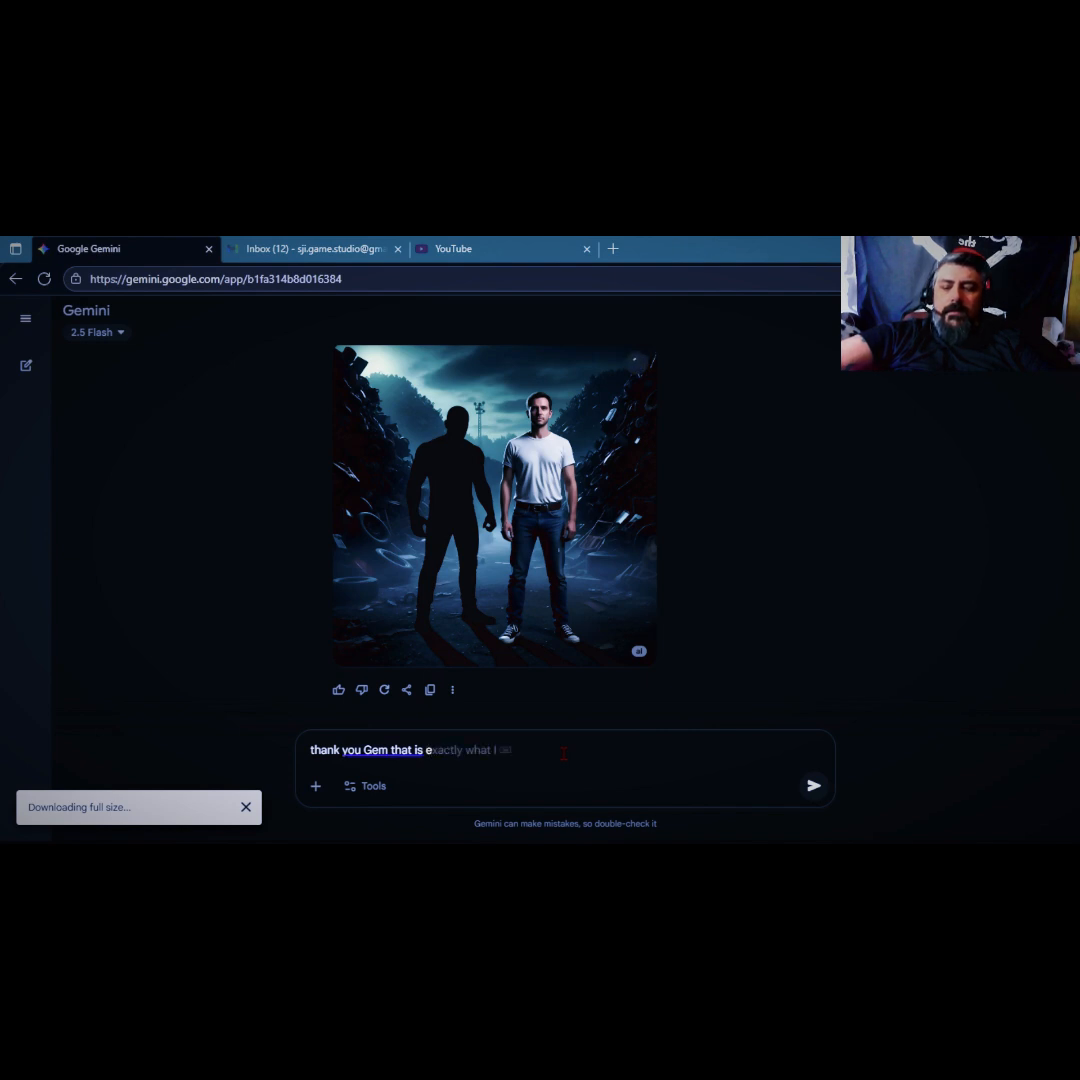
type("xactly")
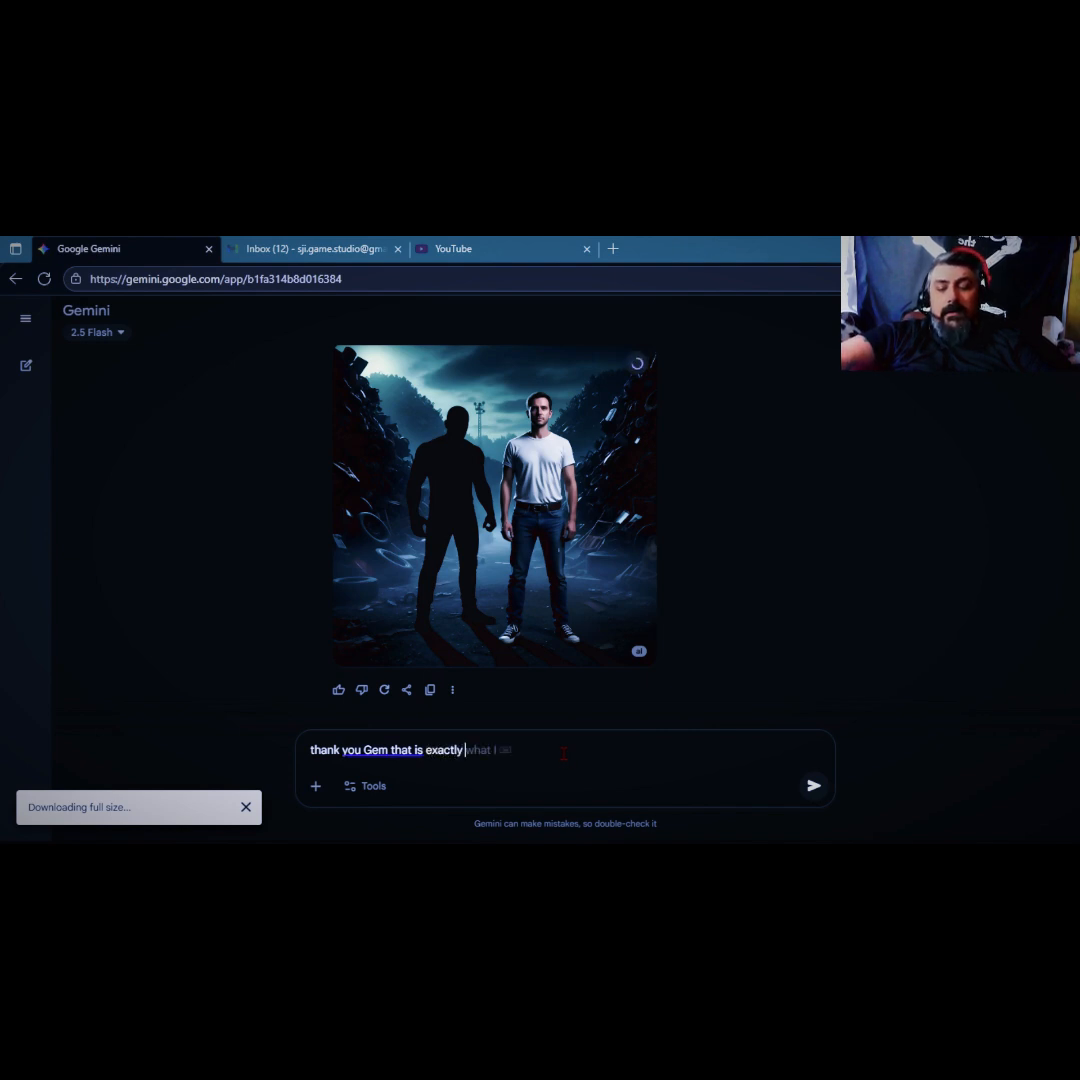
type(" what I")
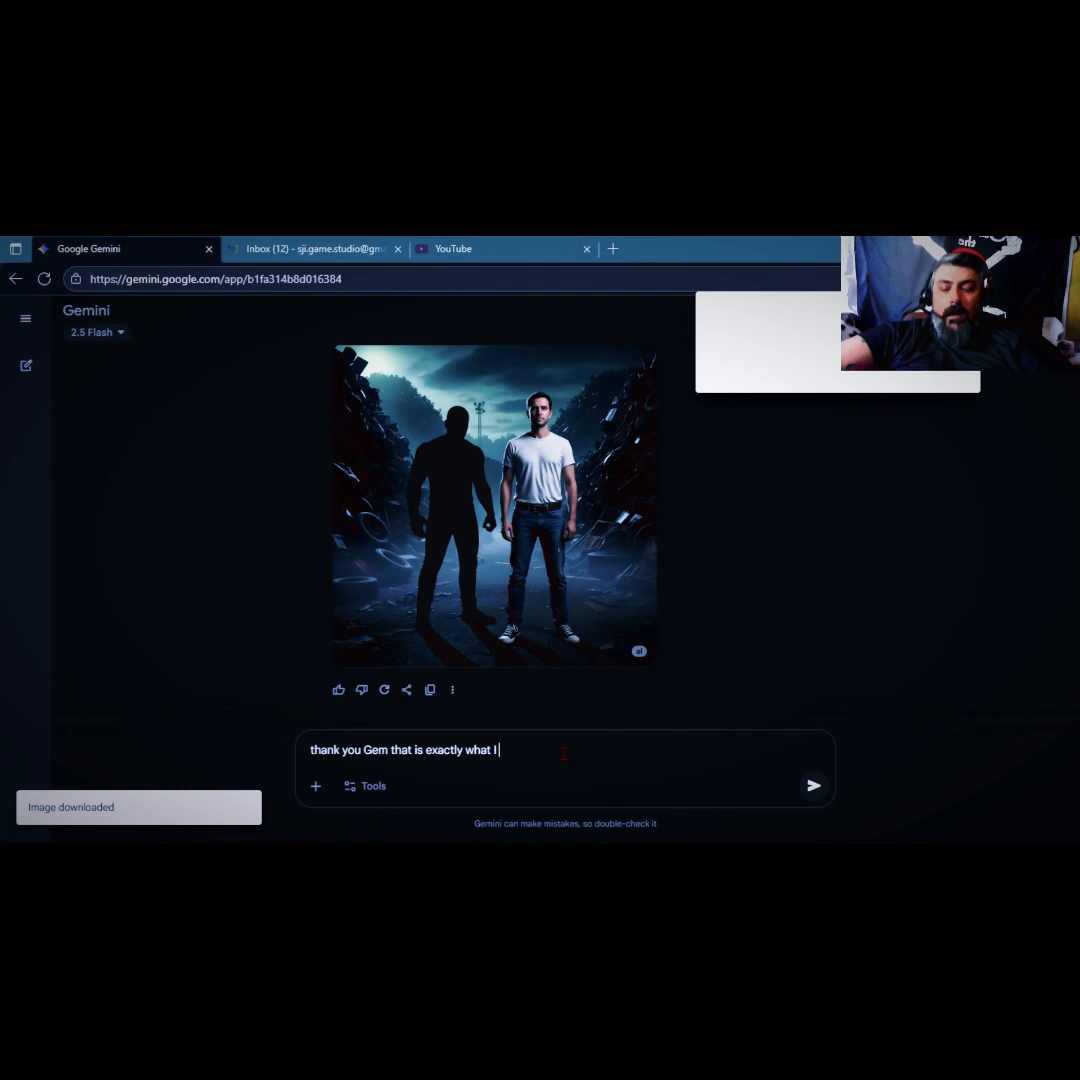
type(" was")
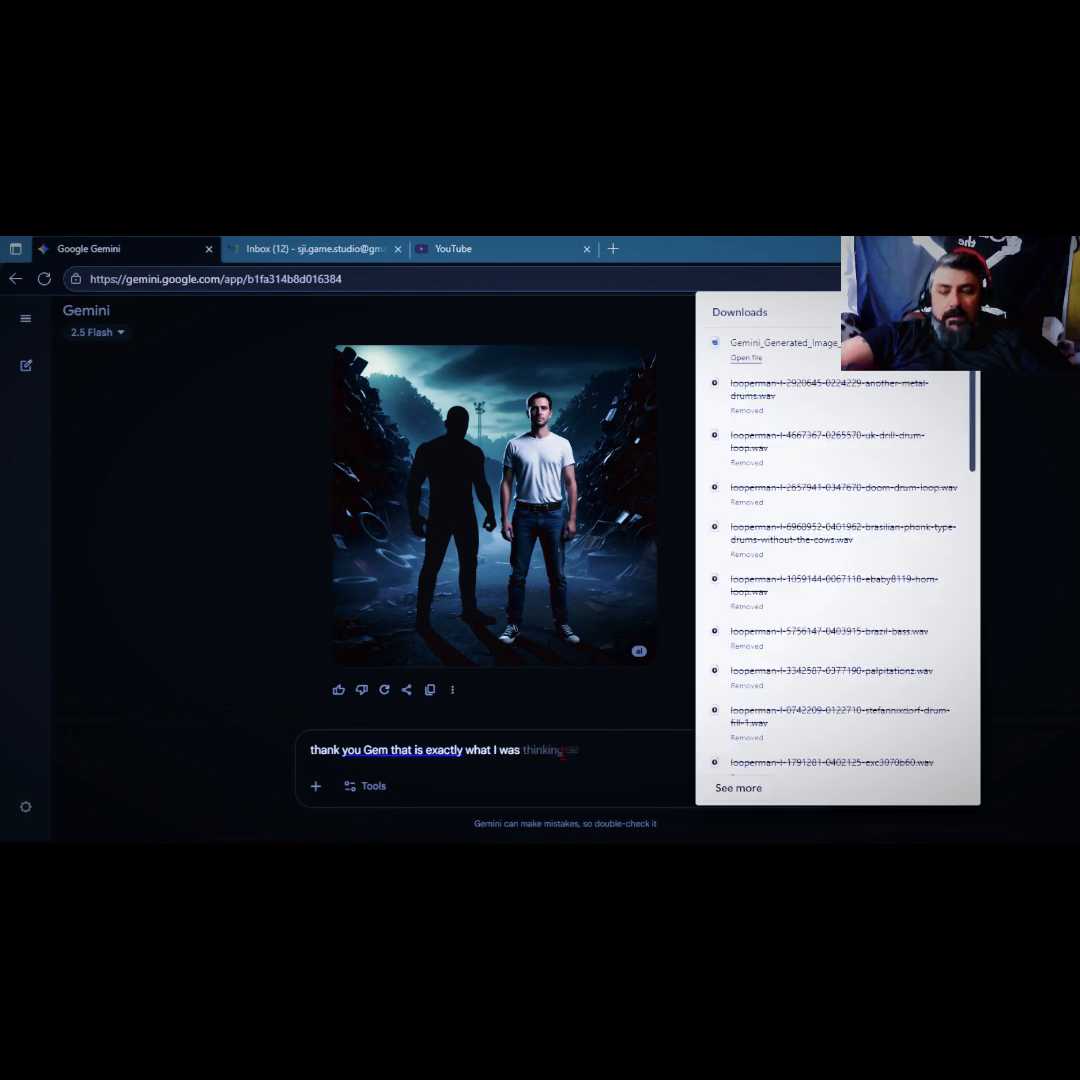
type(" looking for")
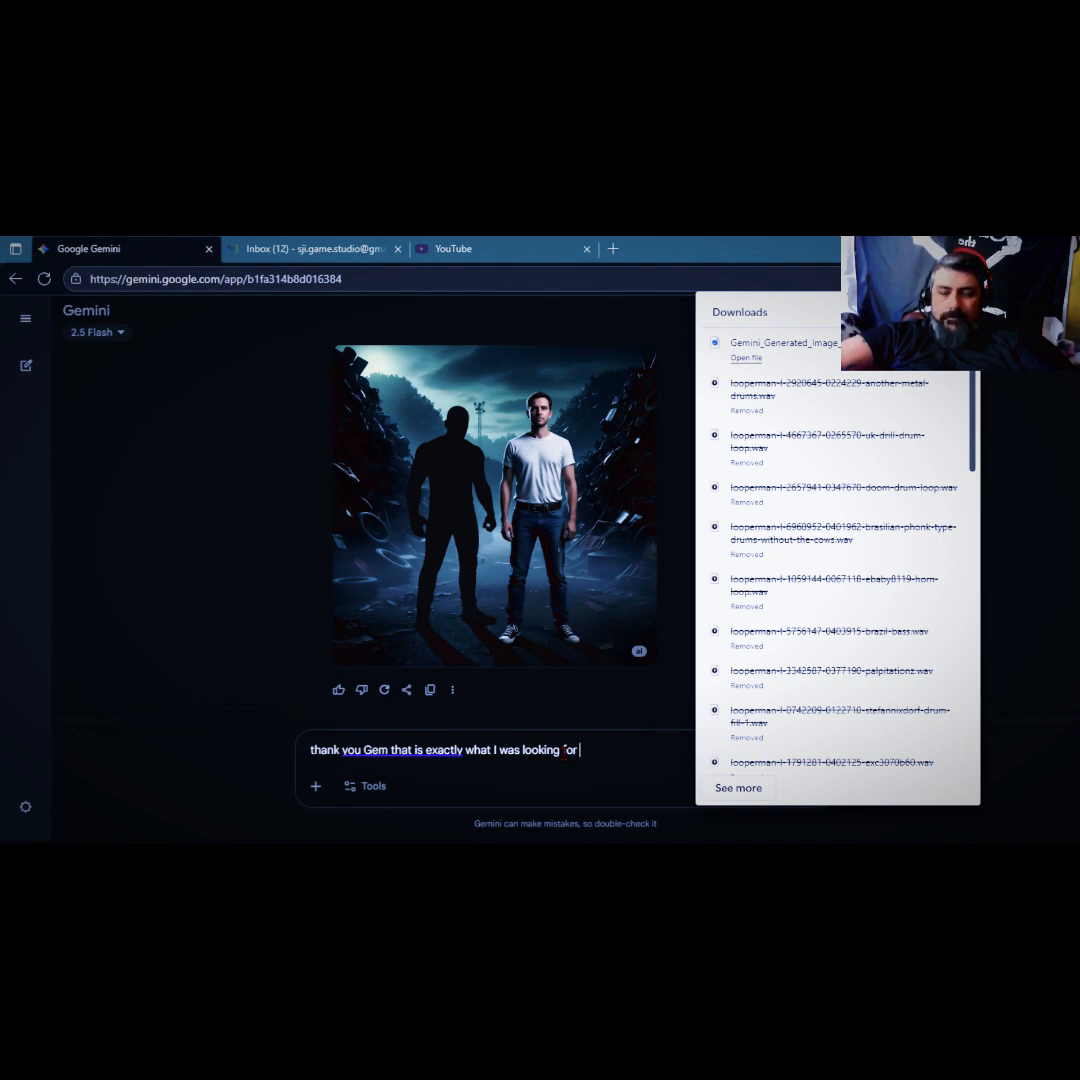
Finish the thank-you reply with "and I saved it to put in the concept art folder", send it and dismiss the downloads list.
type(" and I s")
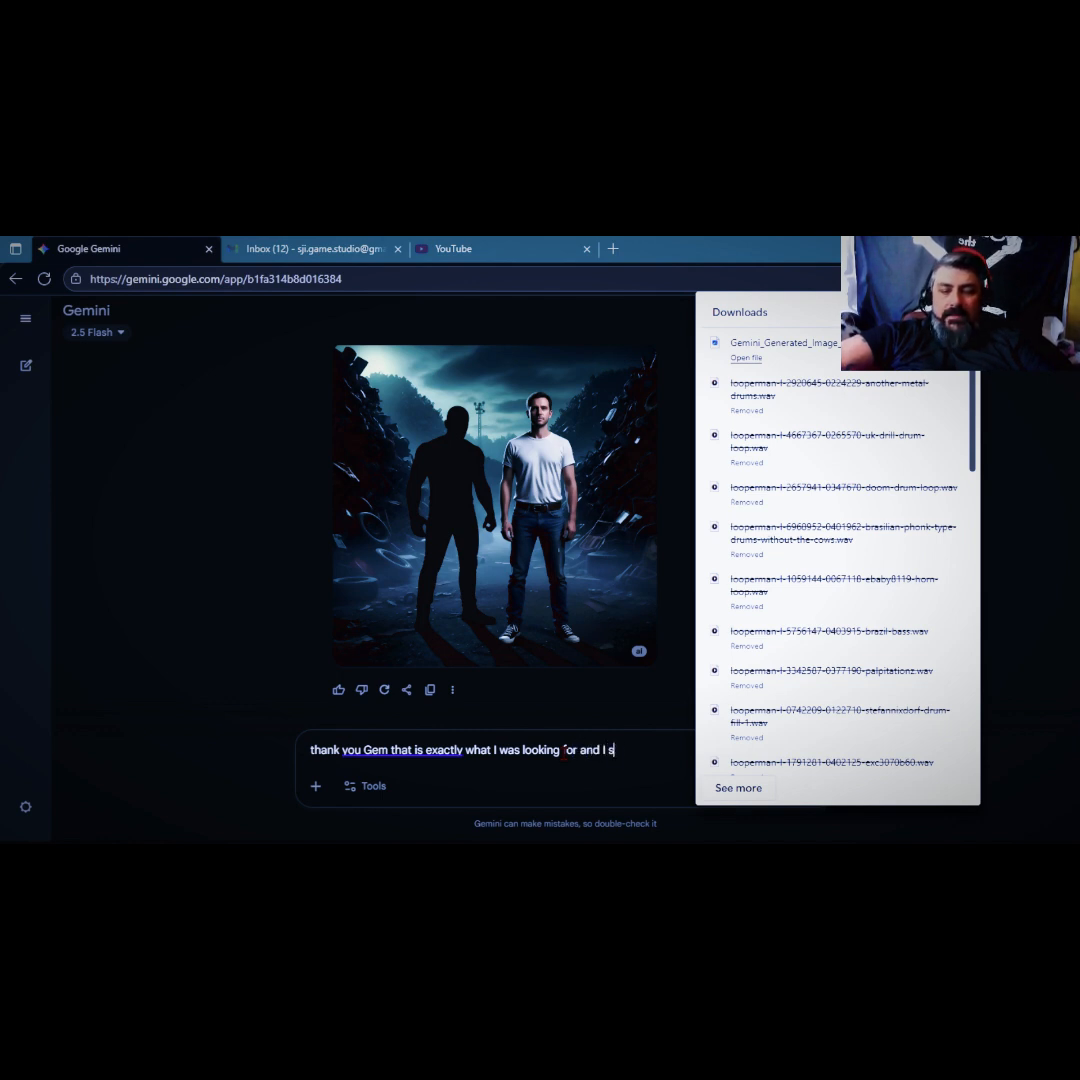
type("aved it t")
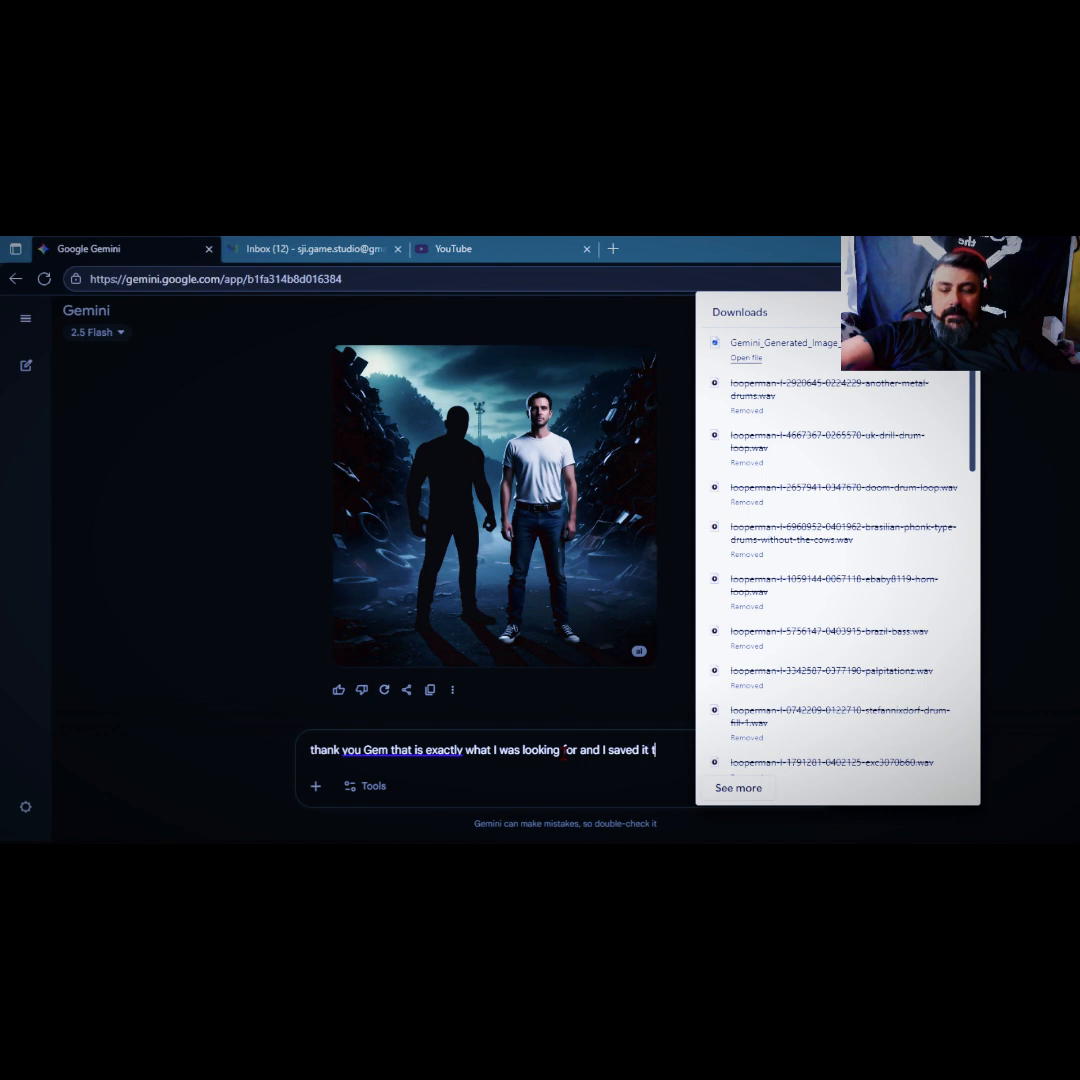
type("o put in")
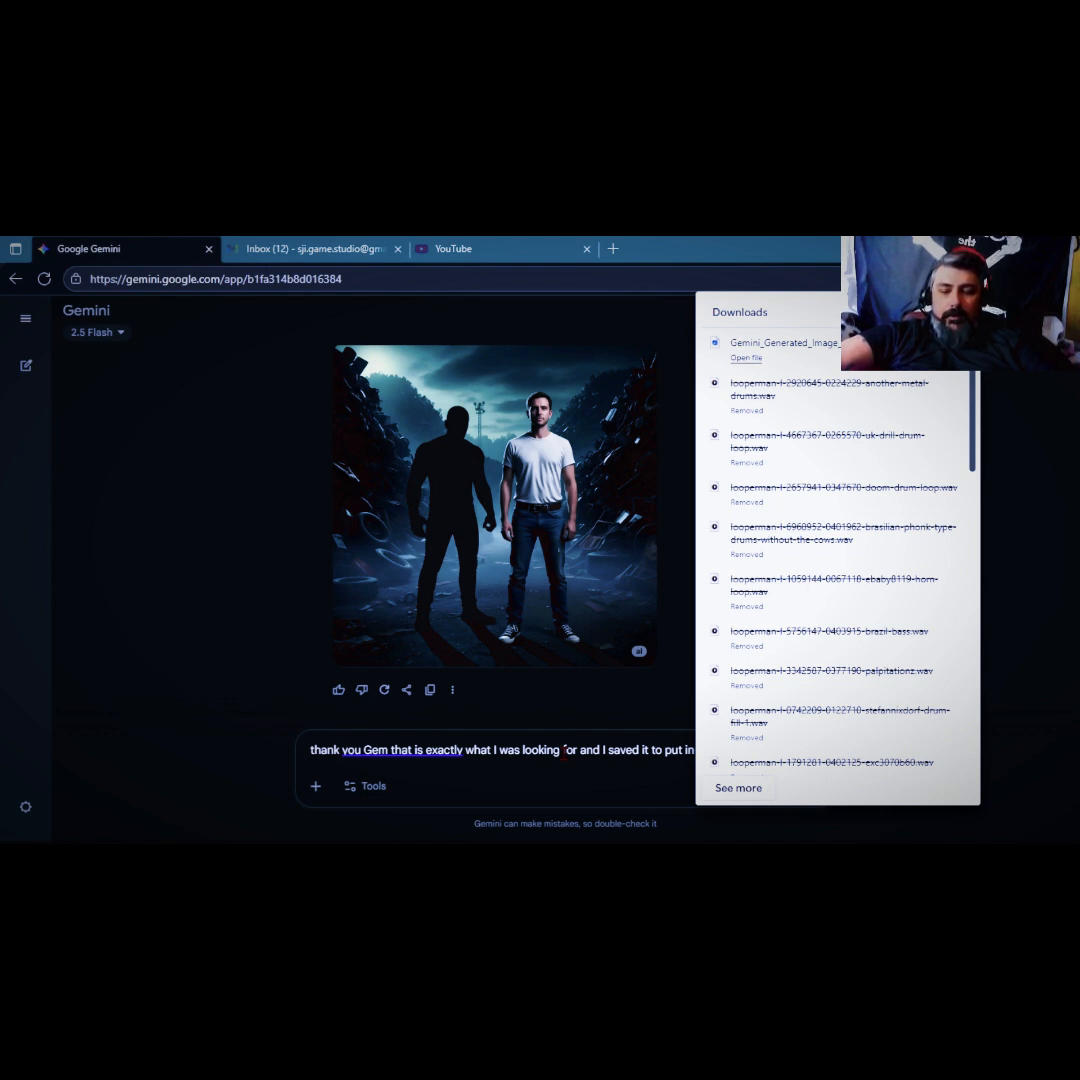
type("folder")
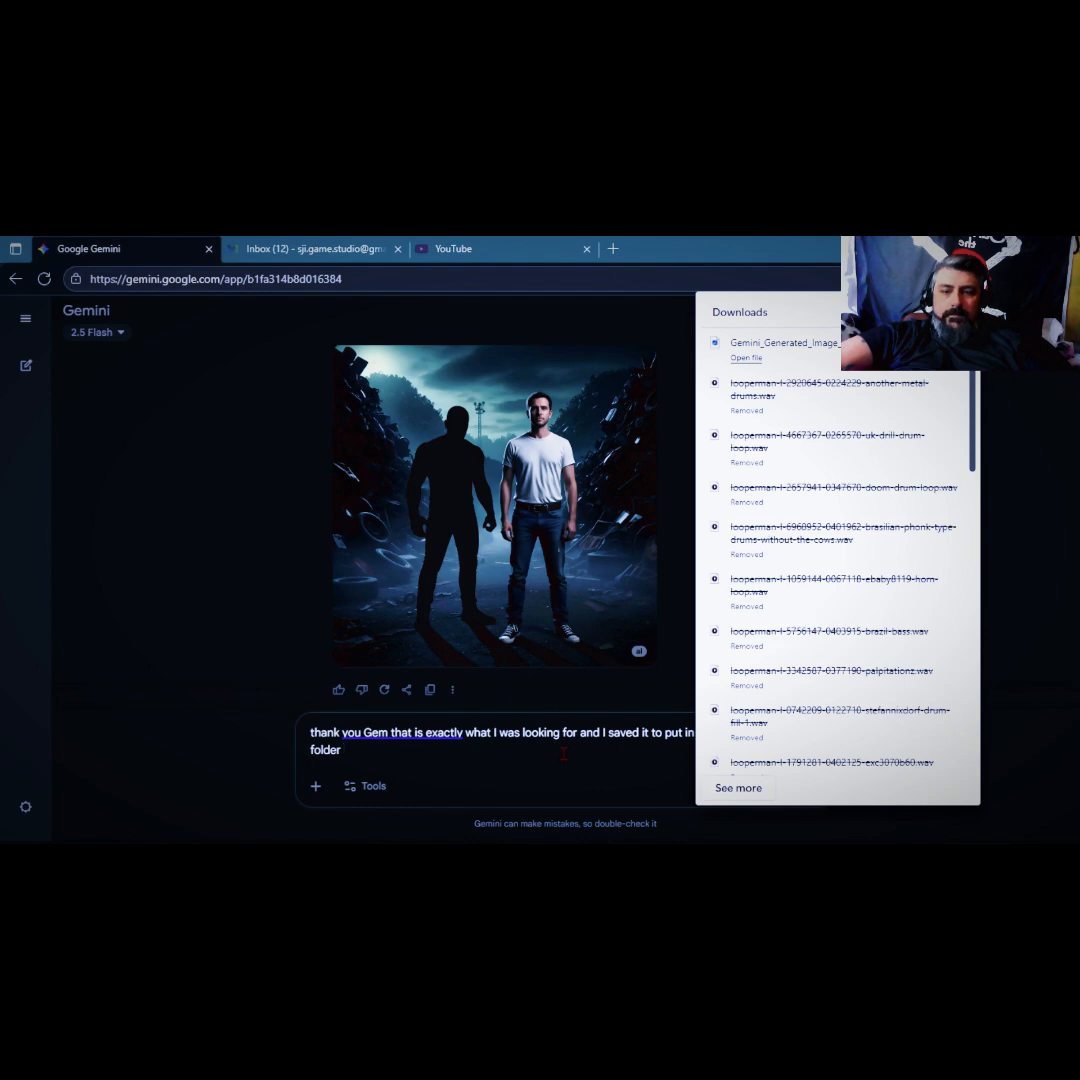
key("Return")
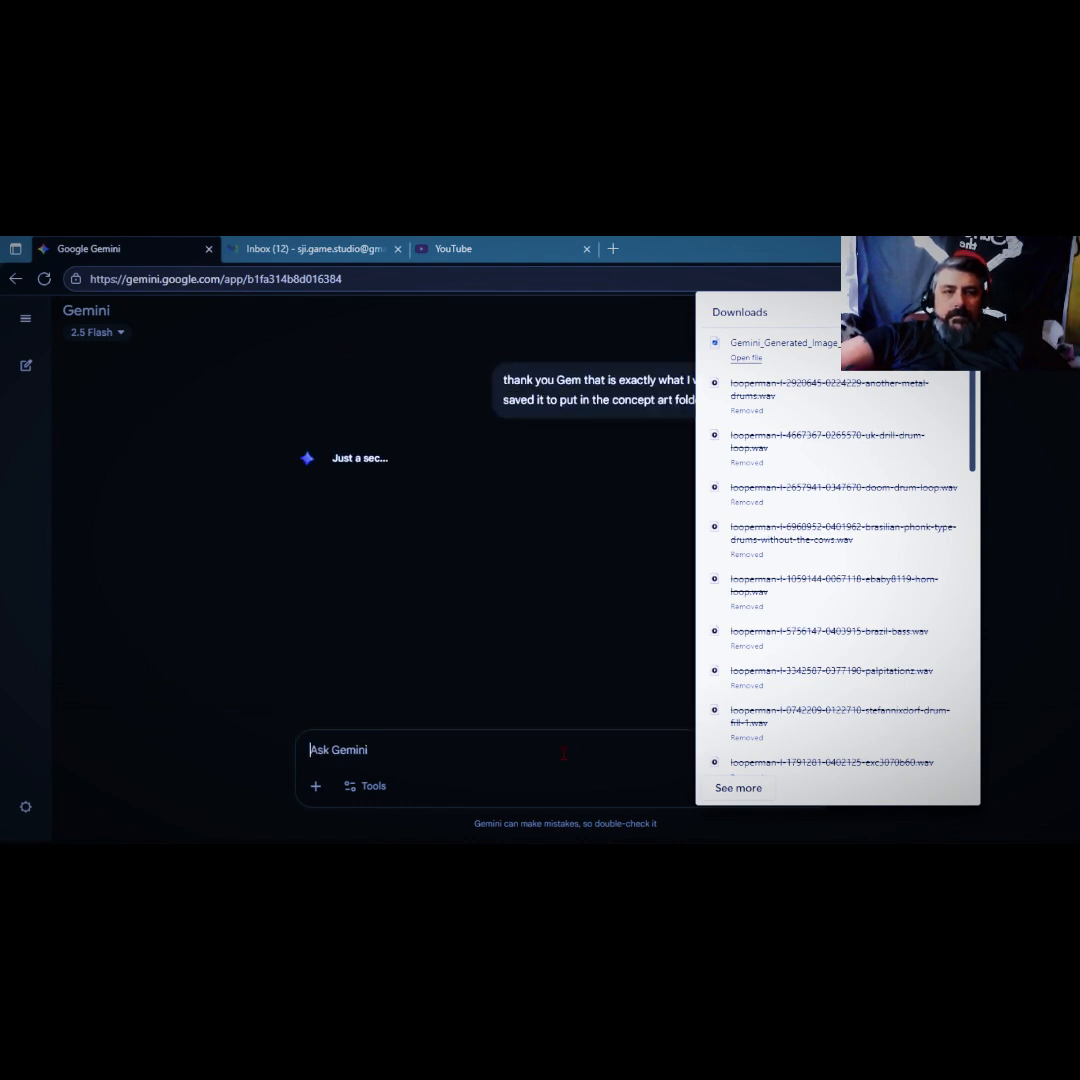
left_click(1044, 545)
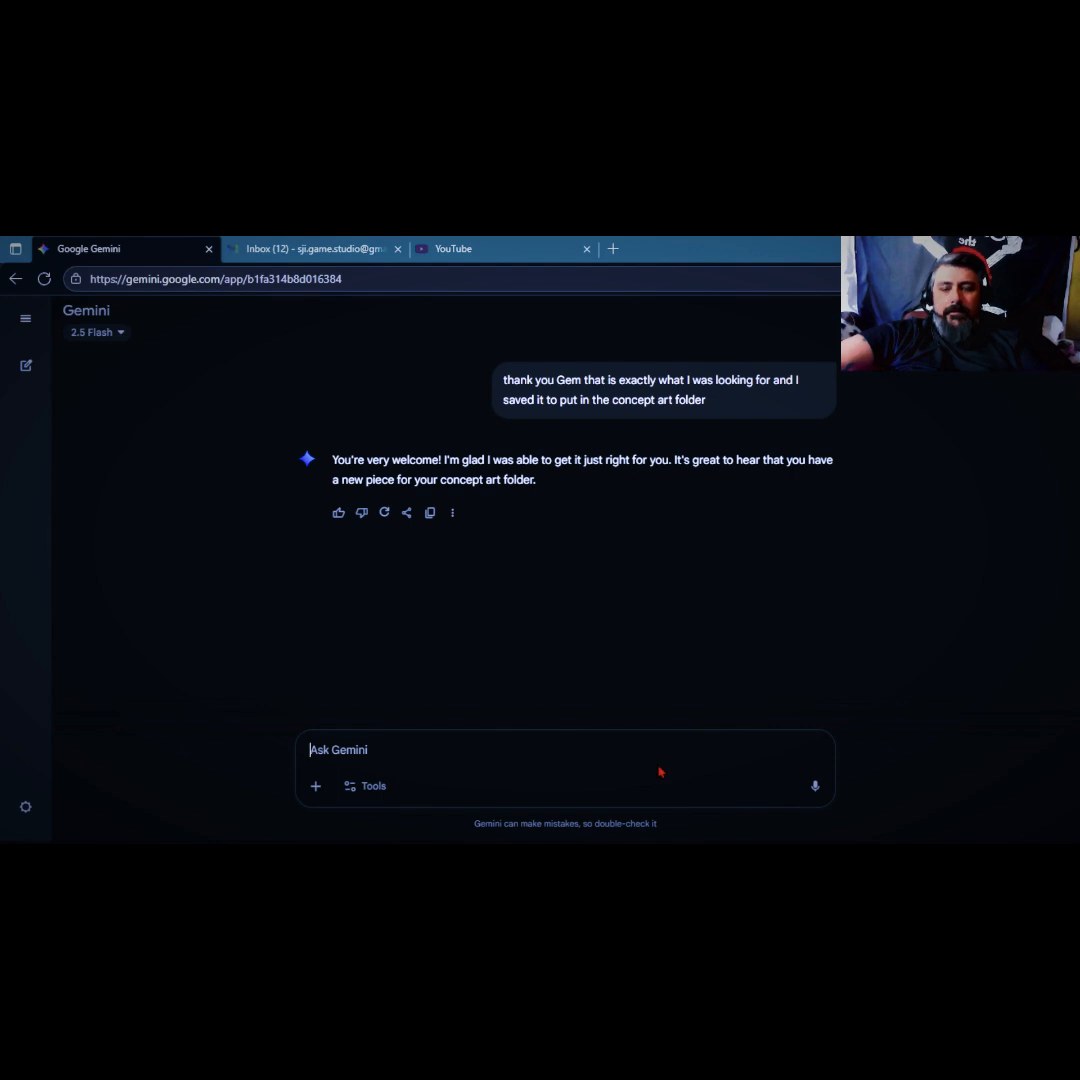
Begin a new question to Gemini with the wording "now what are some suggestions you have".
type("now wha")
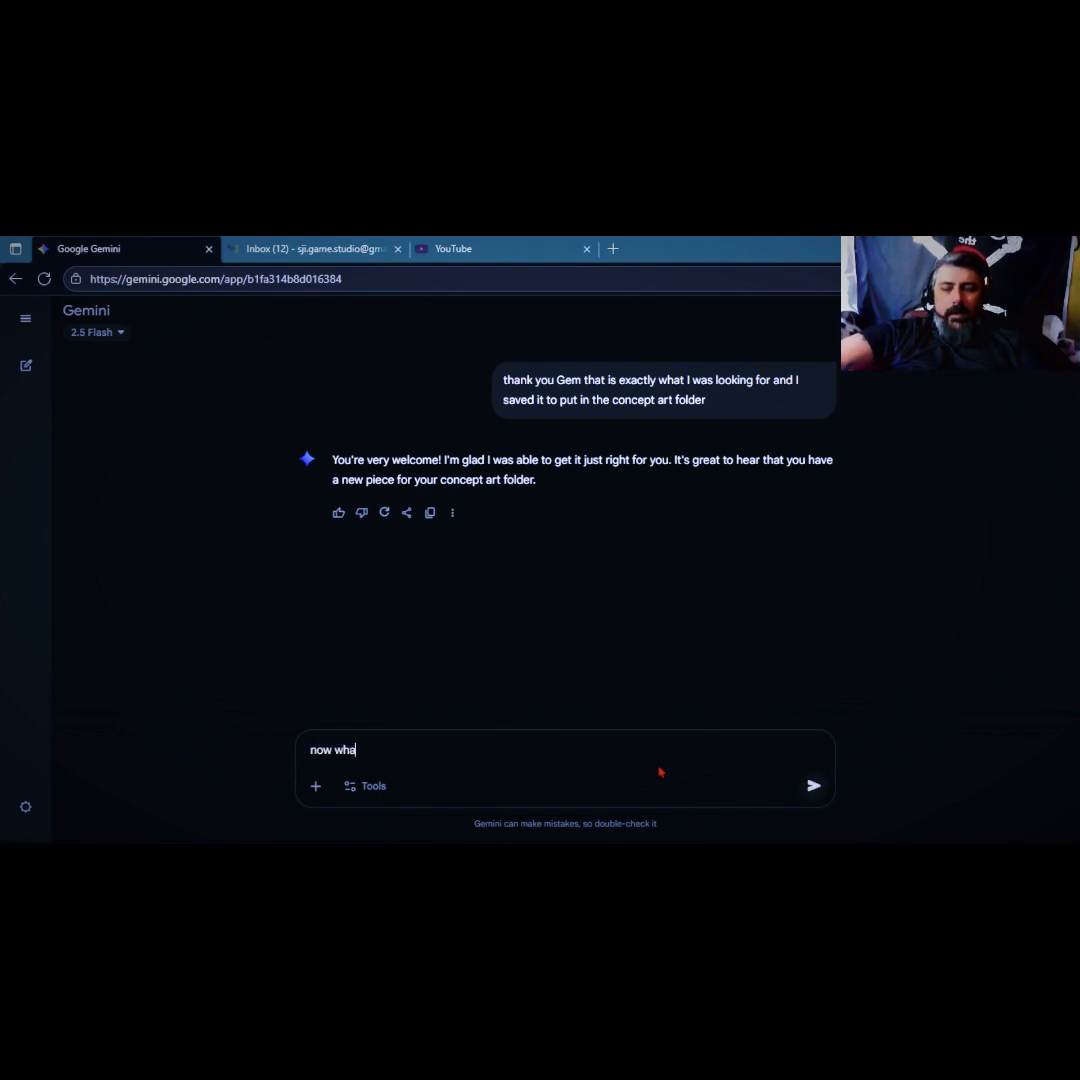
type("t is the")
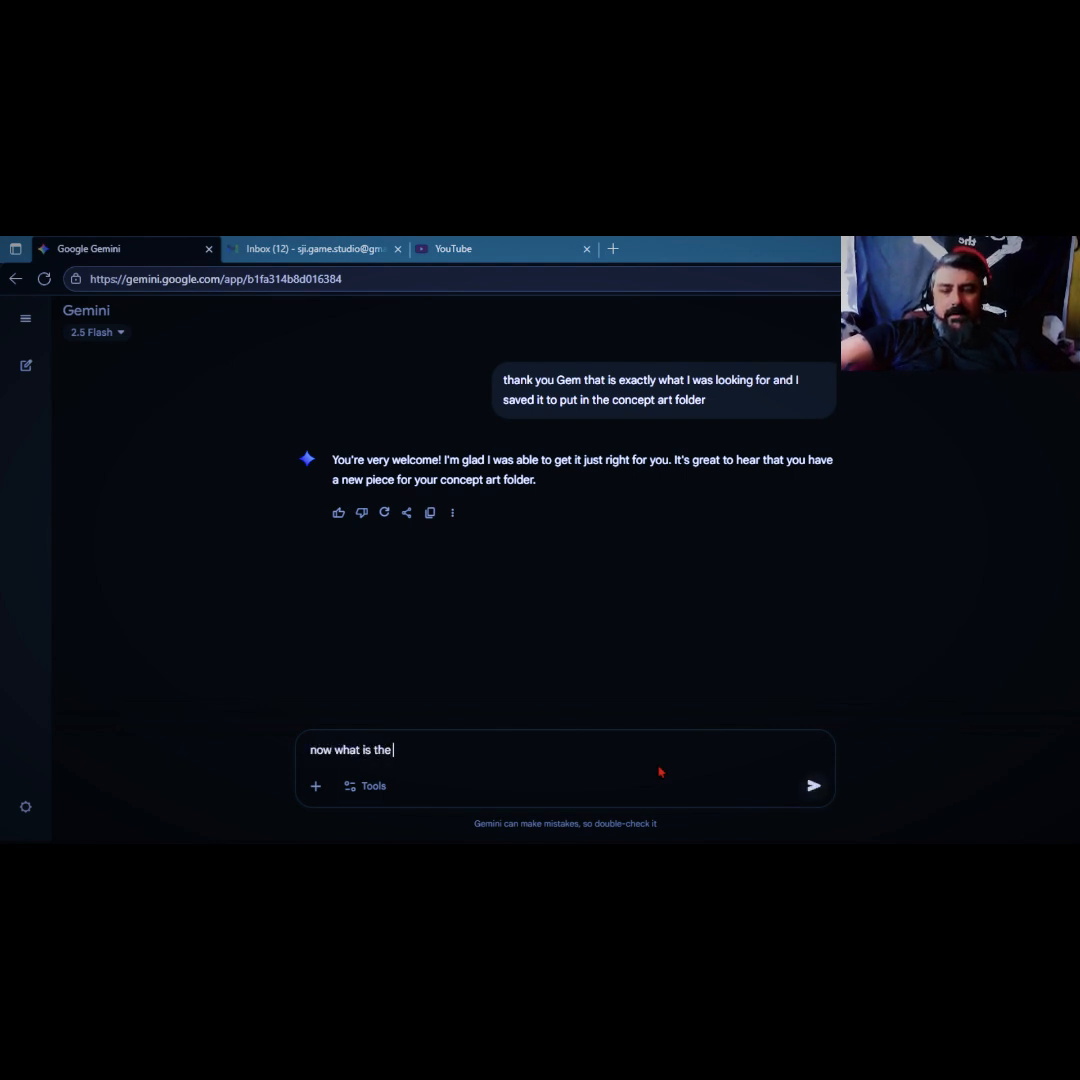
type(" best")
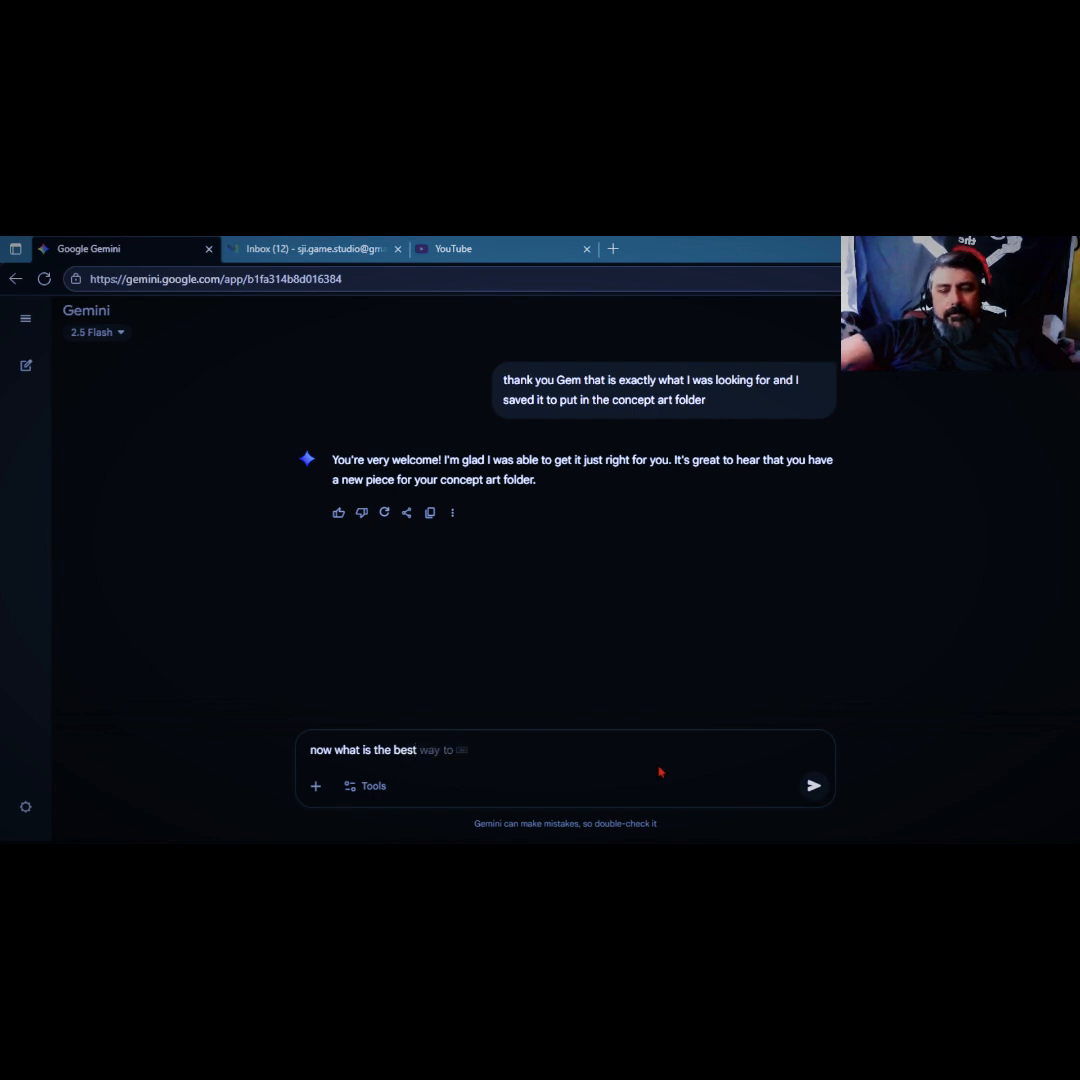
key("BackSpace")
key("BackSpace")
key("BackSpace")
key("BackSpace")
key("BackSpace")
key("BackSpace")
key("BackSpace")
key("BackSpace")
key("BackSpace")
key("BackSpace")
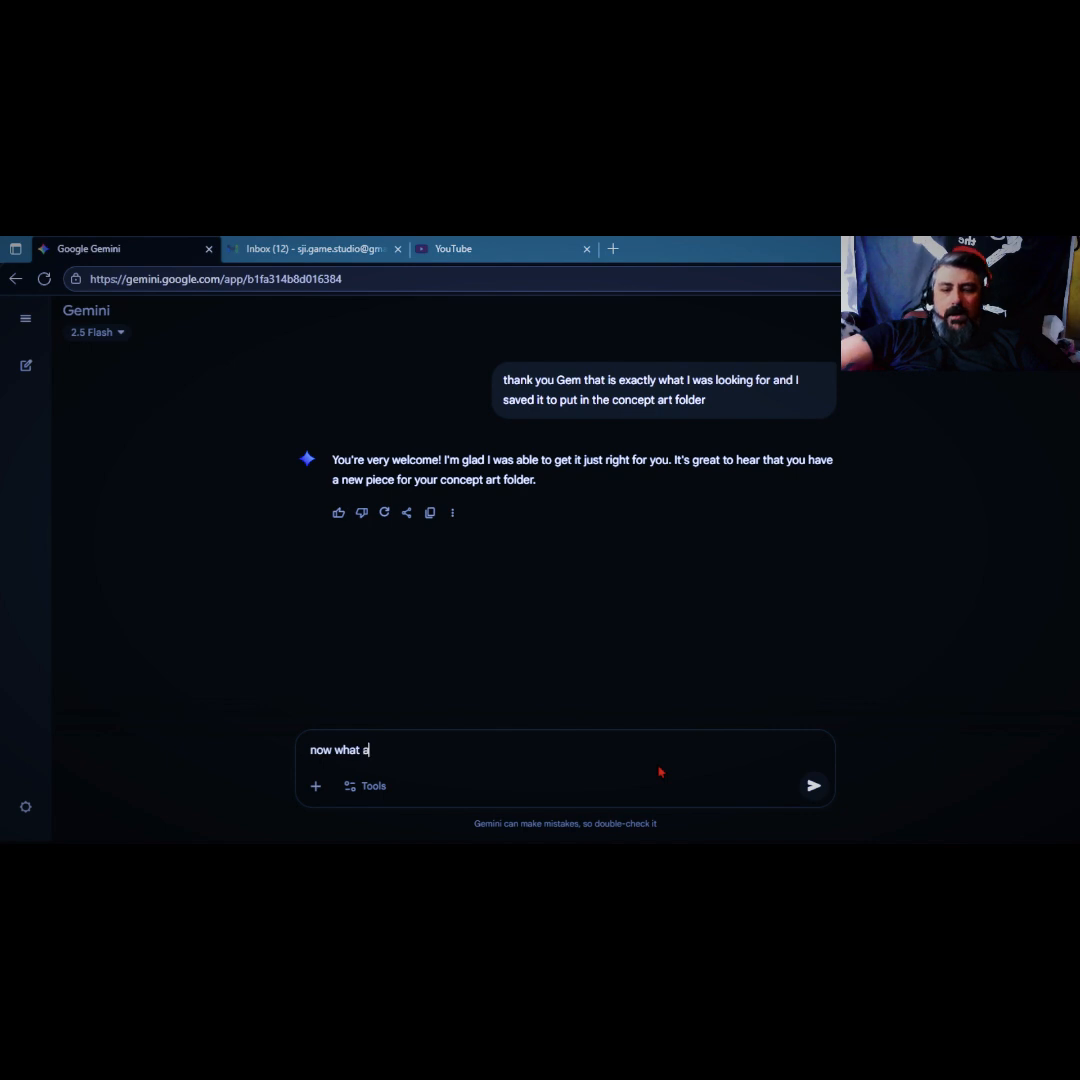
type("re some ")
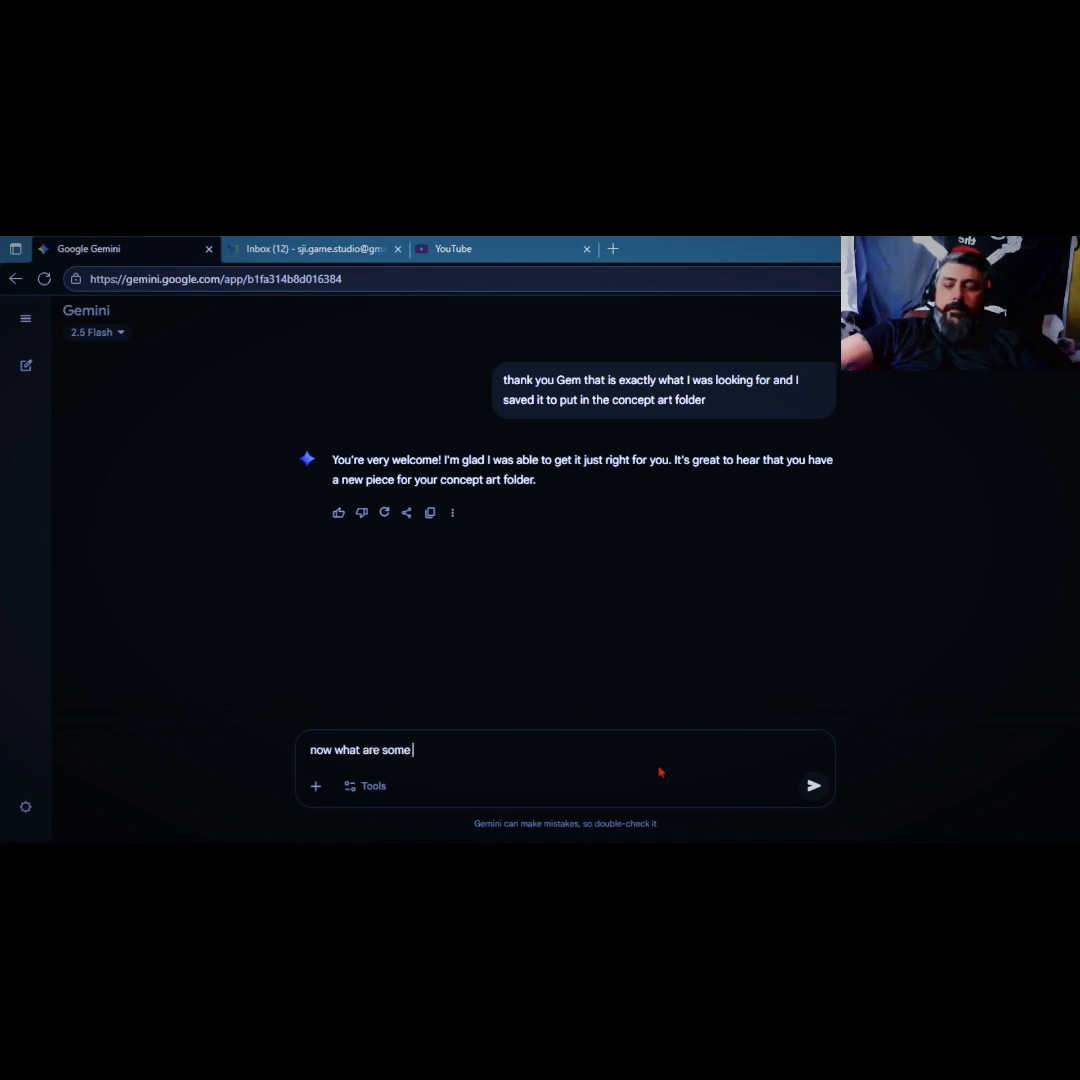
type("sugges")
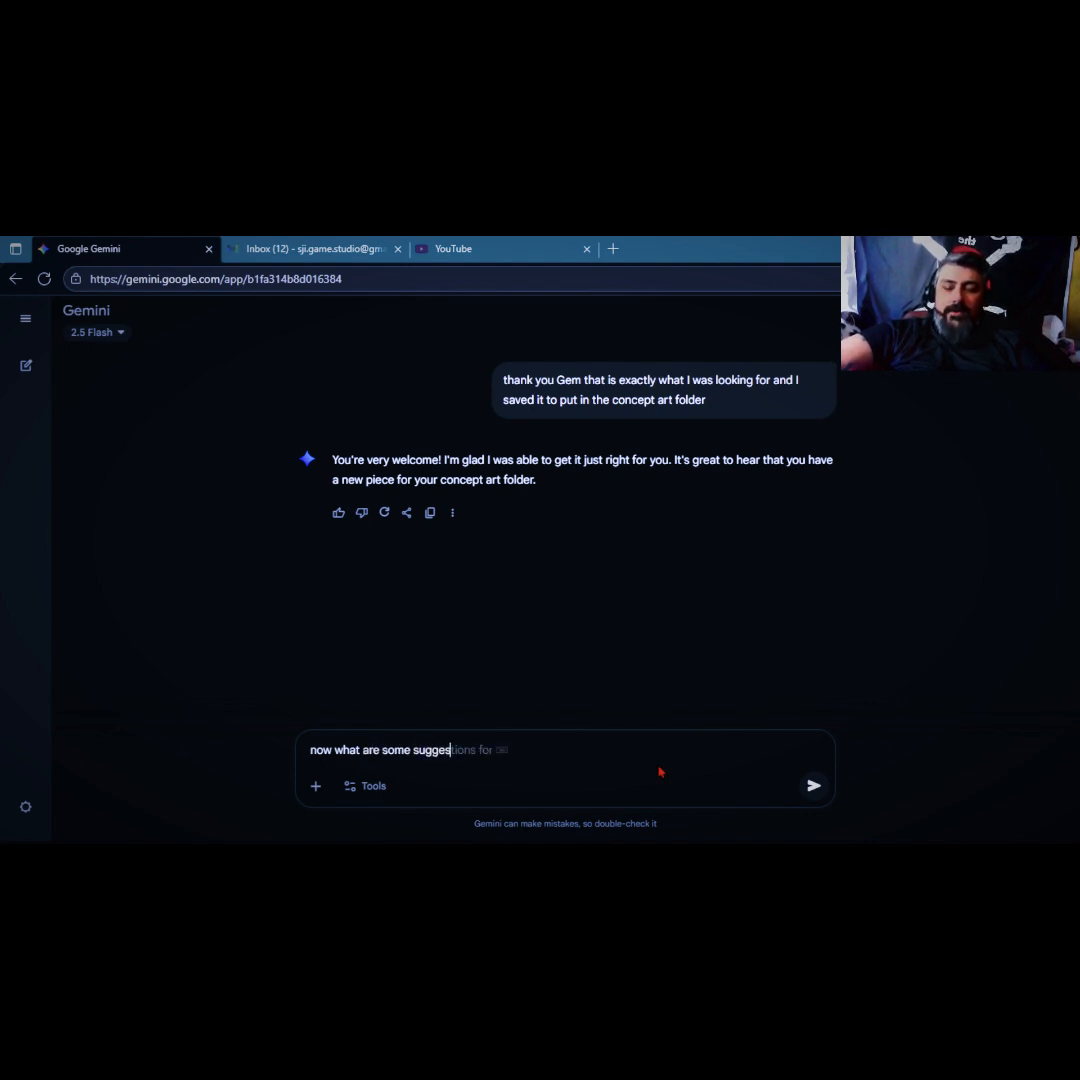
type("tions yo")
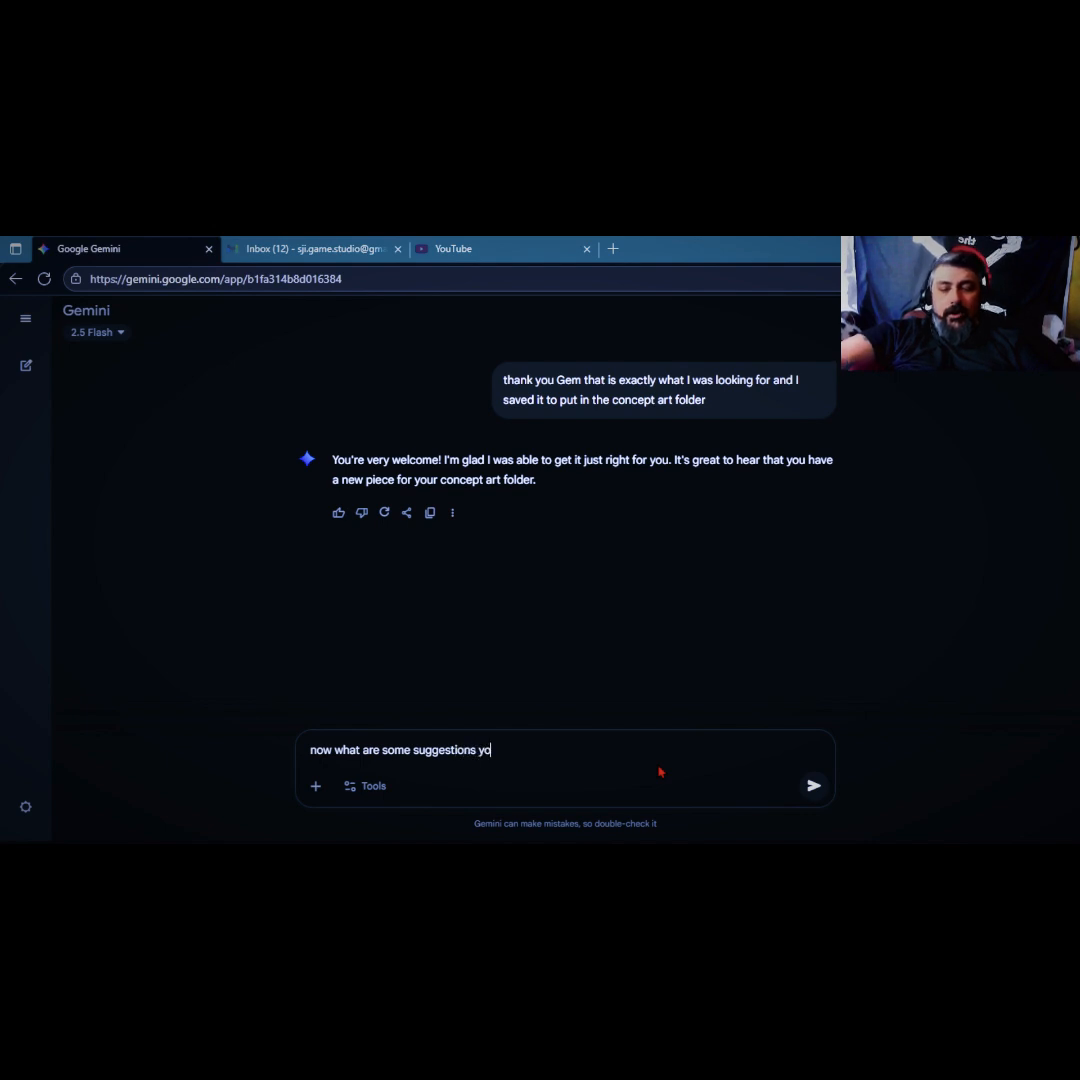
type("u have")
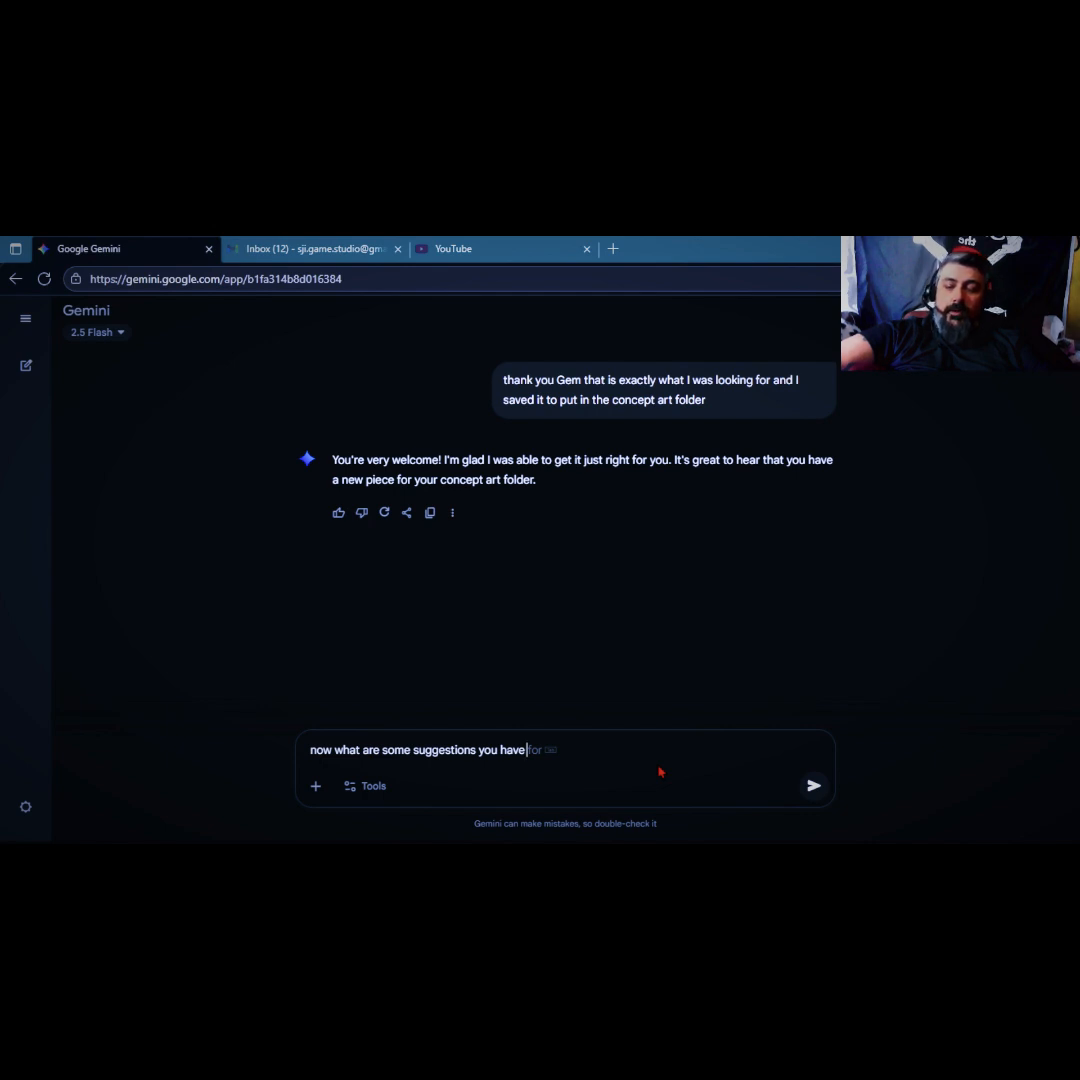
Continue the question with "free open source game engines that would work well".
type("free")
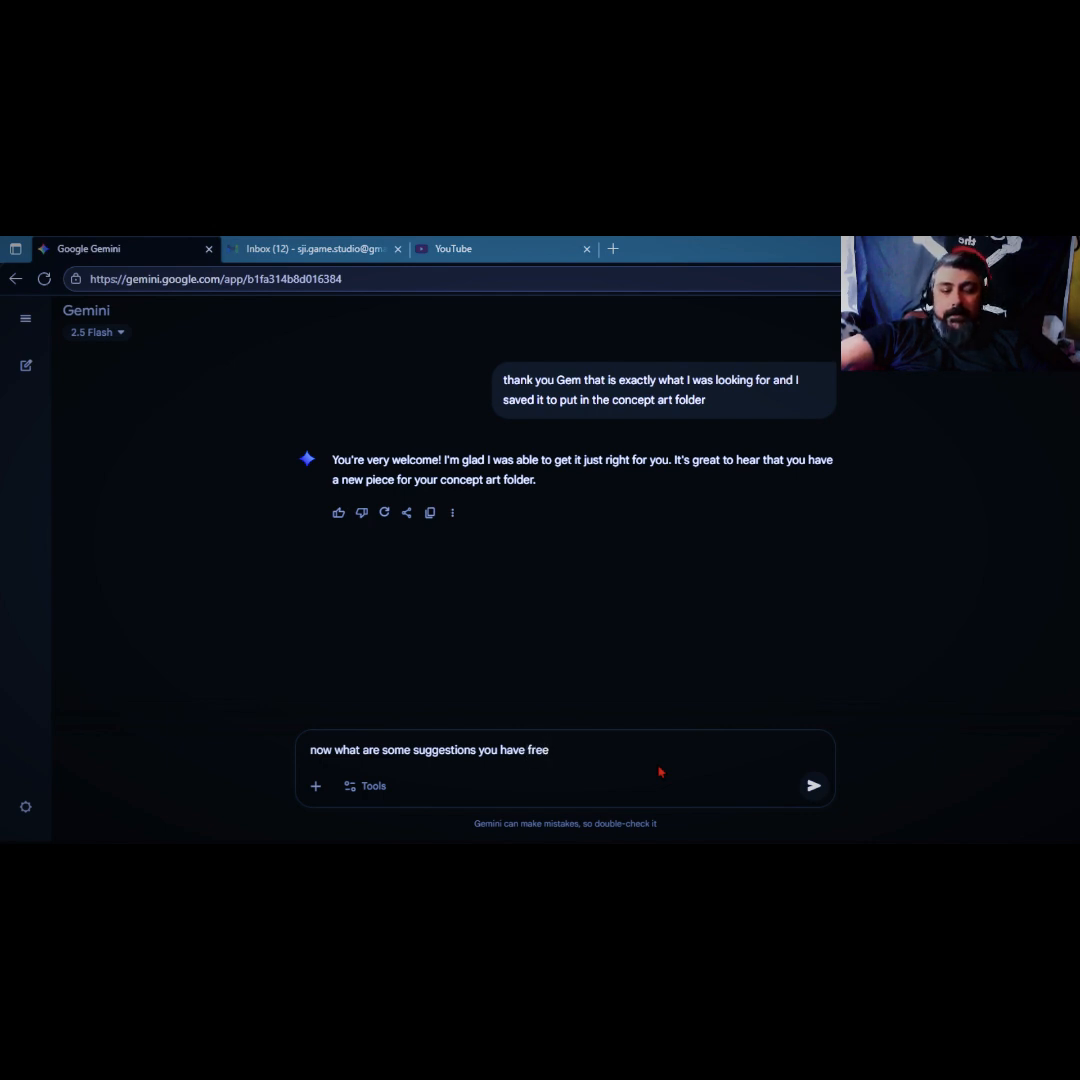
type(" open s")
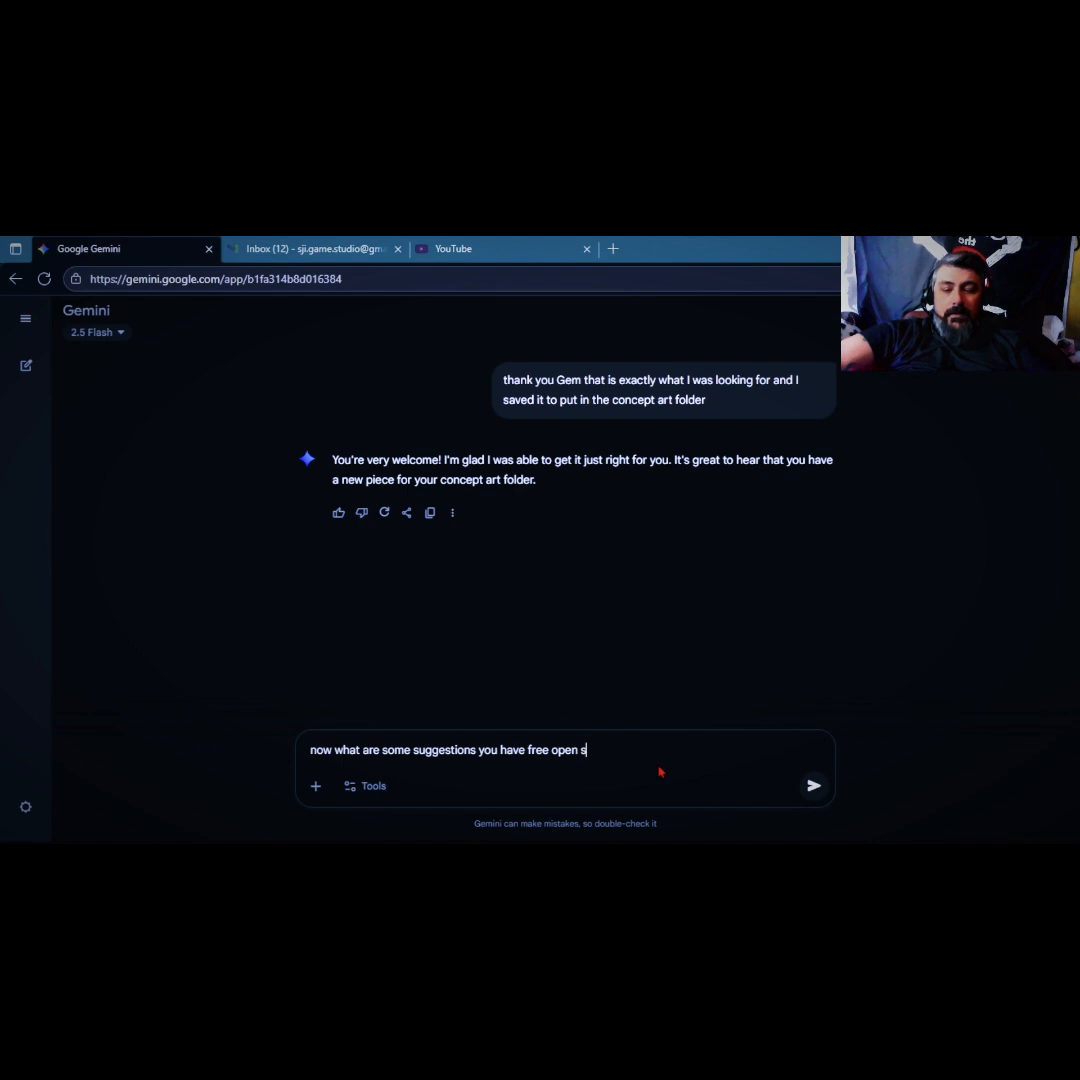
type("ource ")
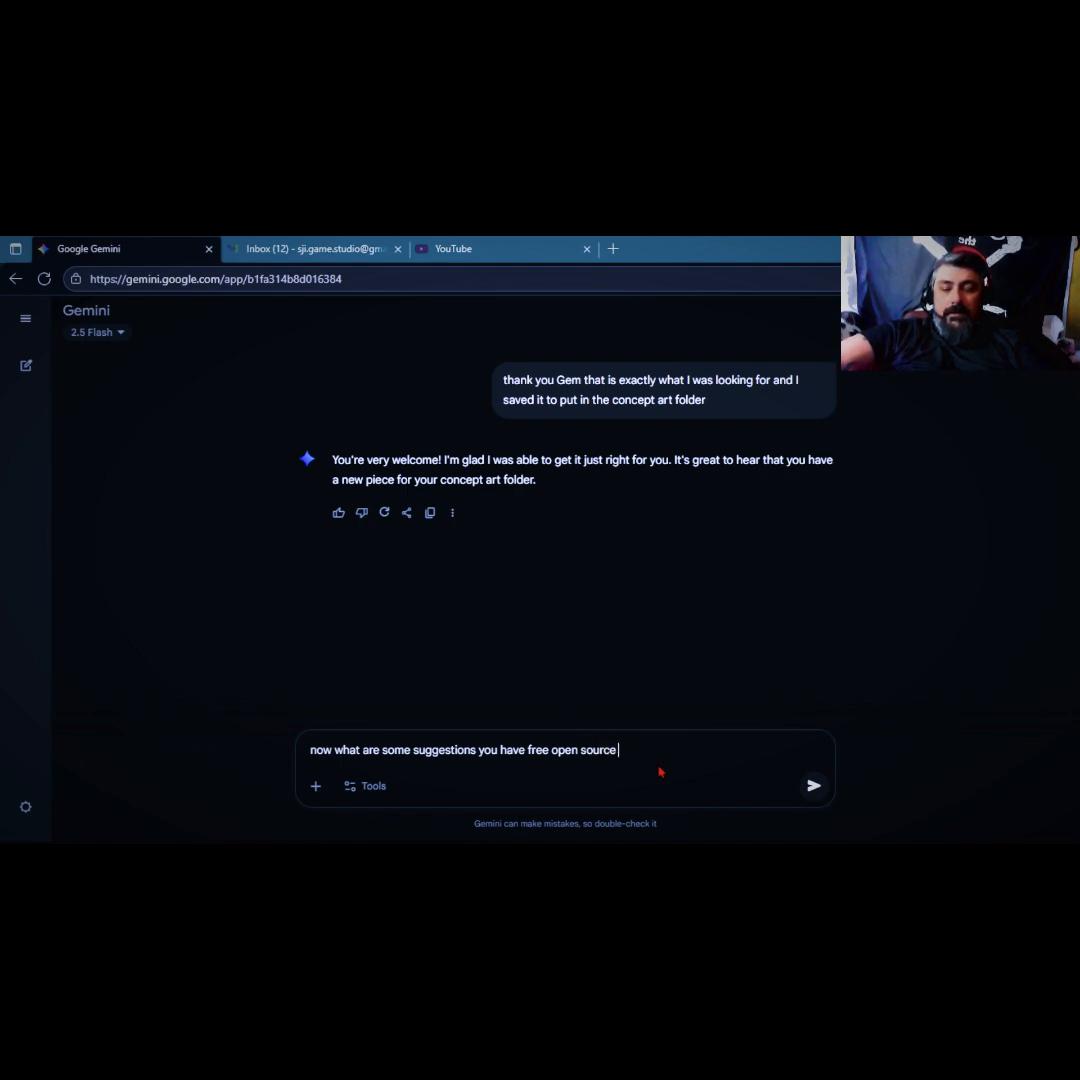
type("game en")
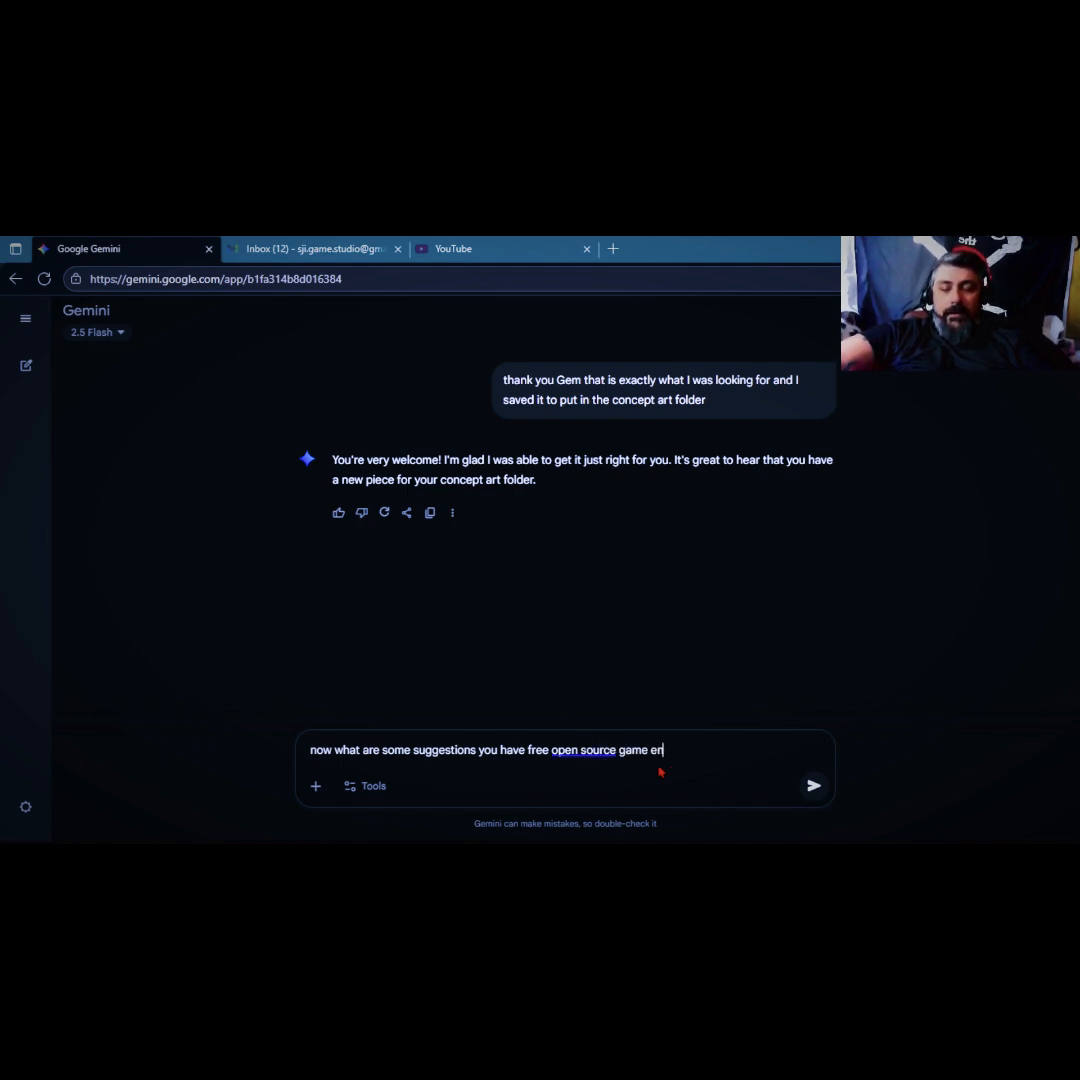
type("gines t")
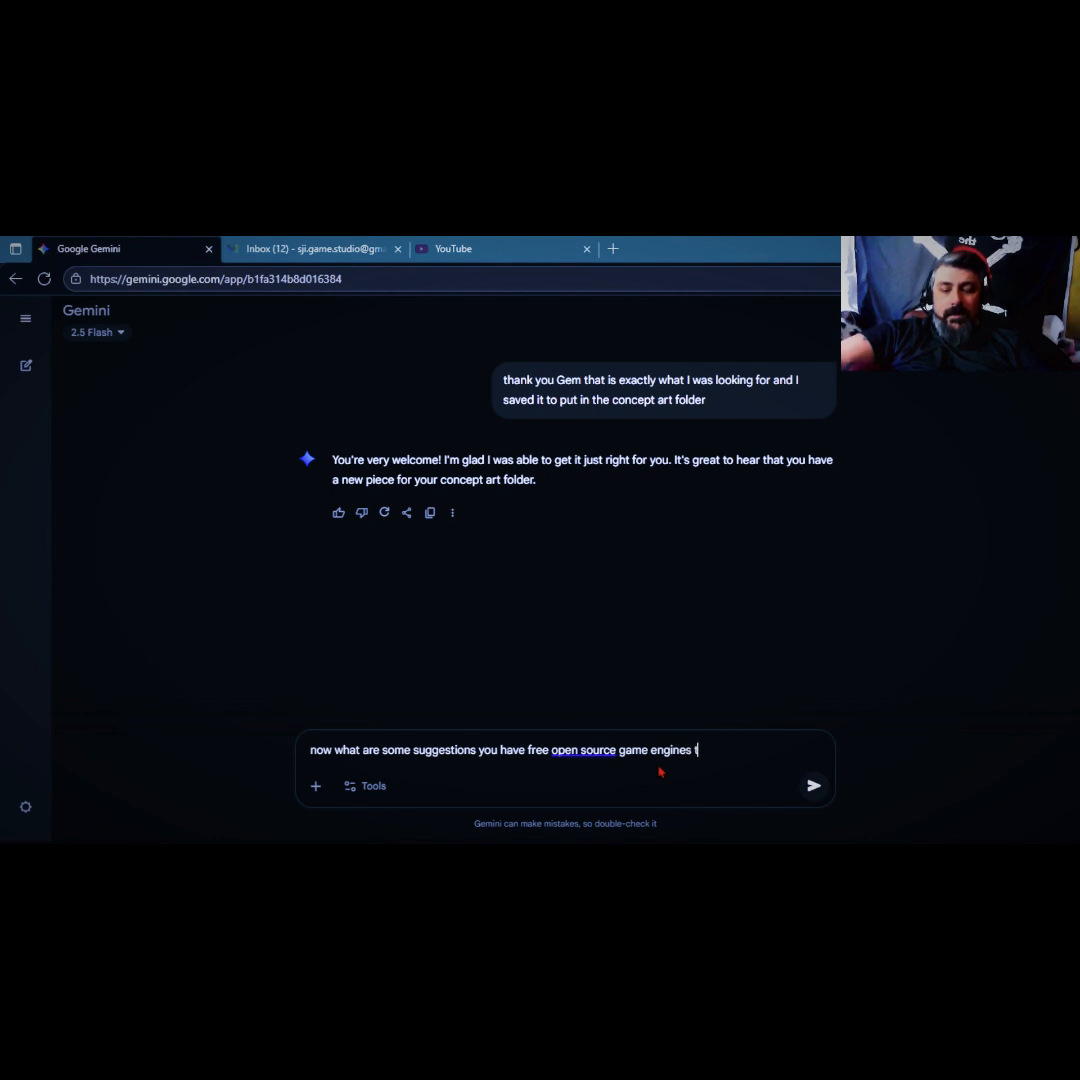
type("hat wou")
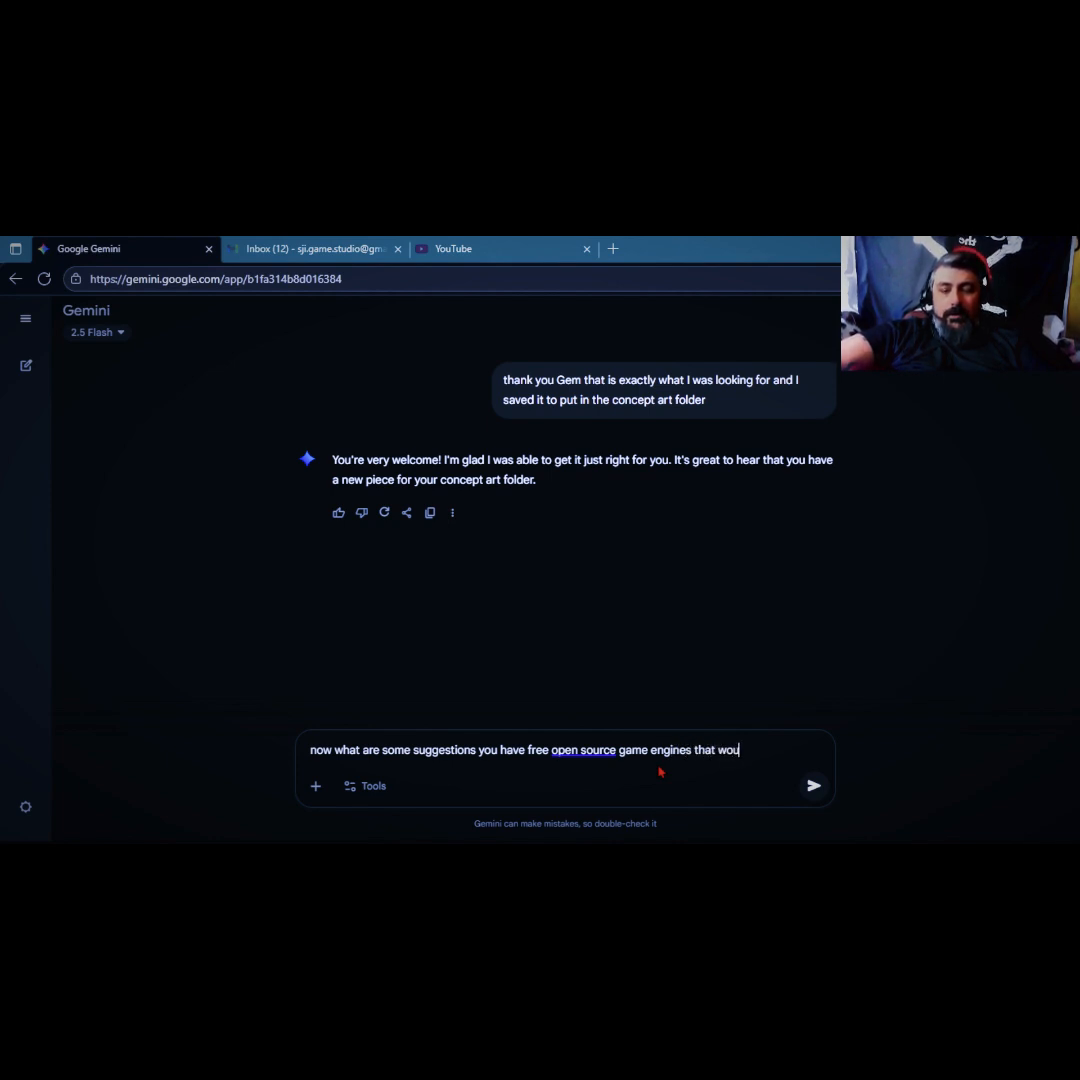
type("ld work well")
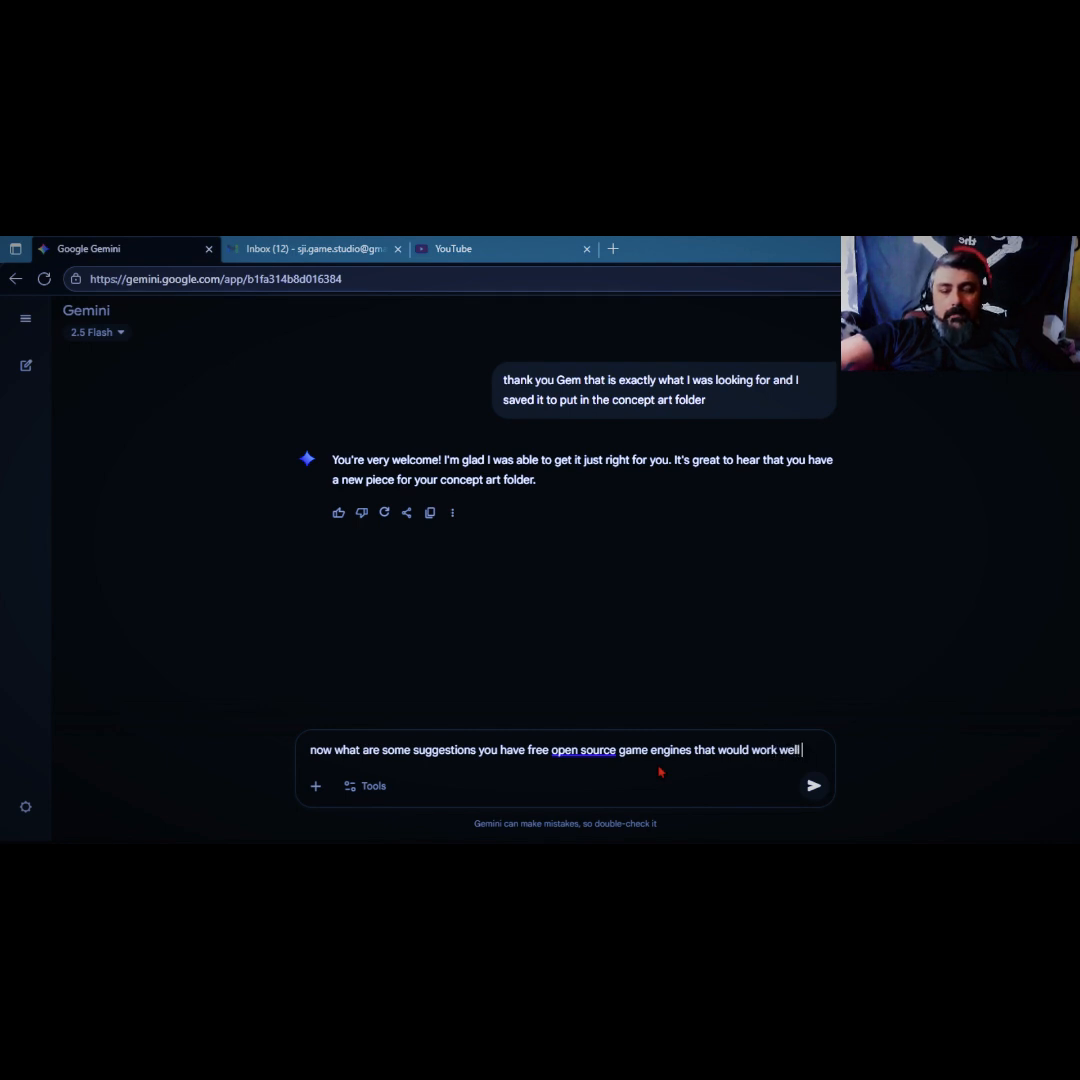
Complete the question with "for the game my shadow and I" and send it.
type(" for th")
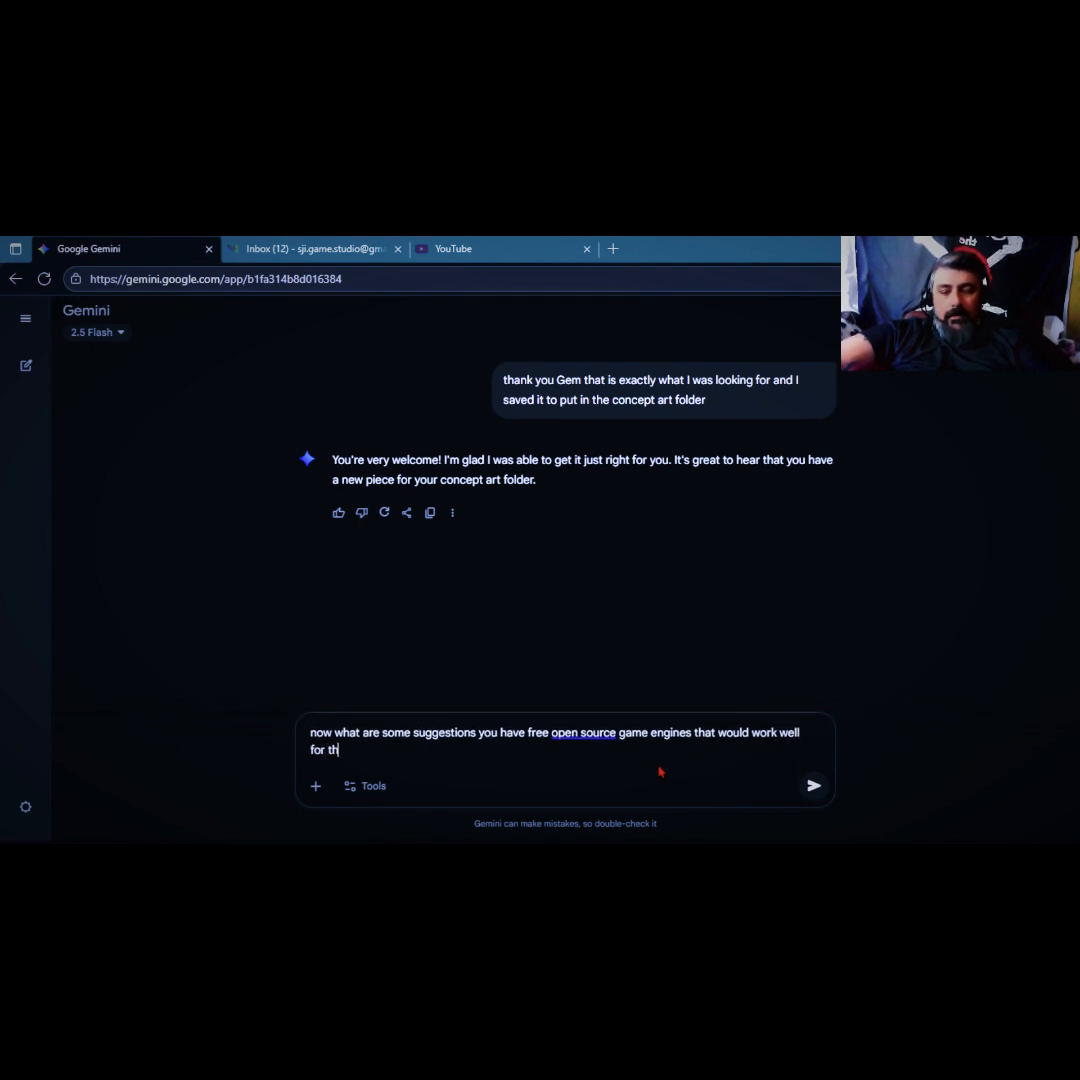
type("e game")
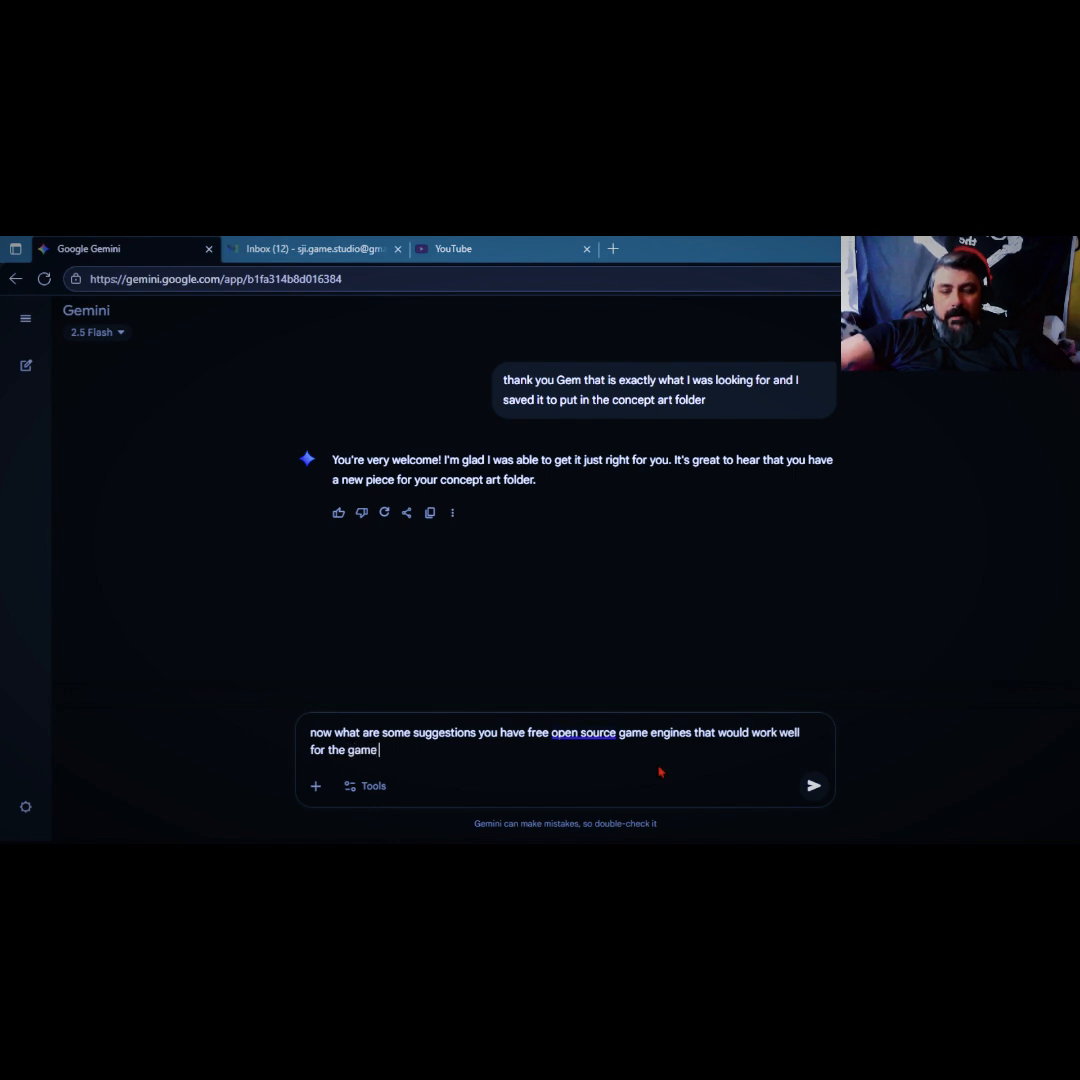
type(" my shado")
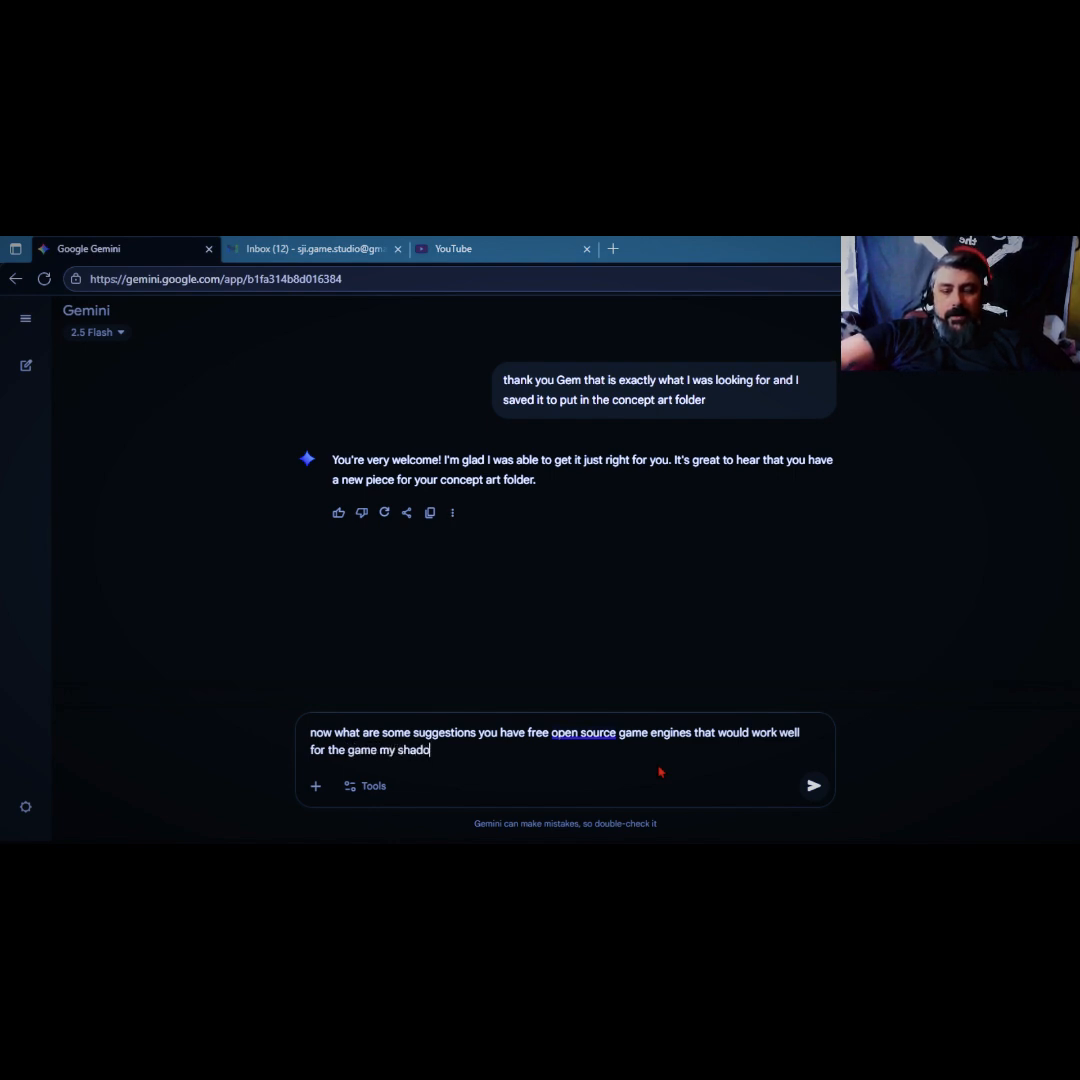
type("w and")
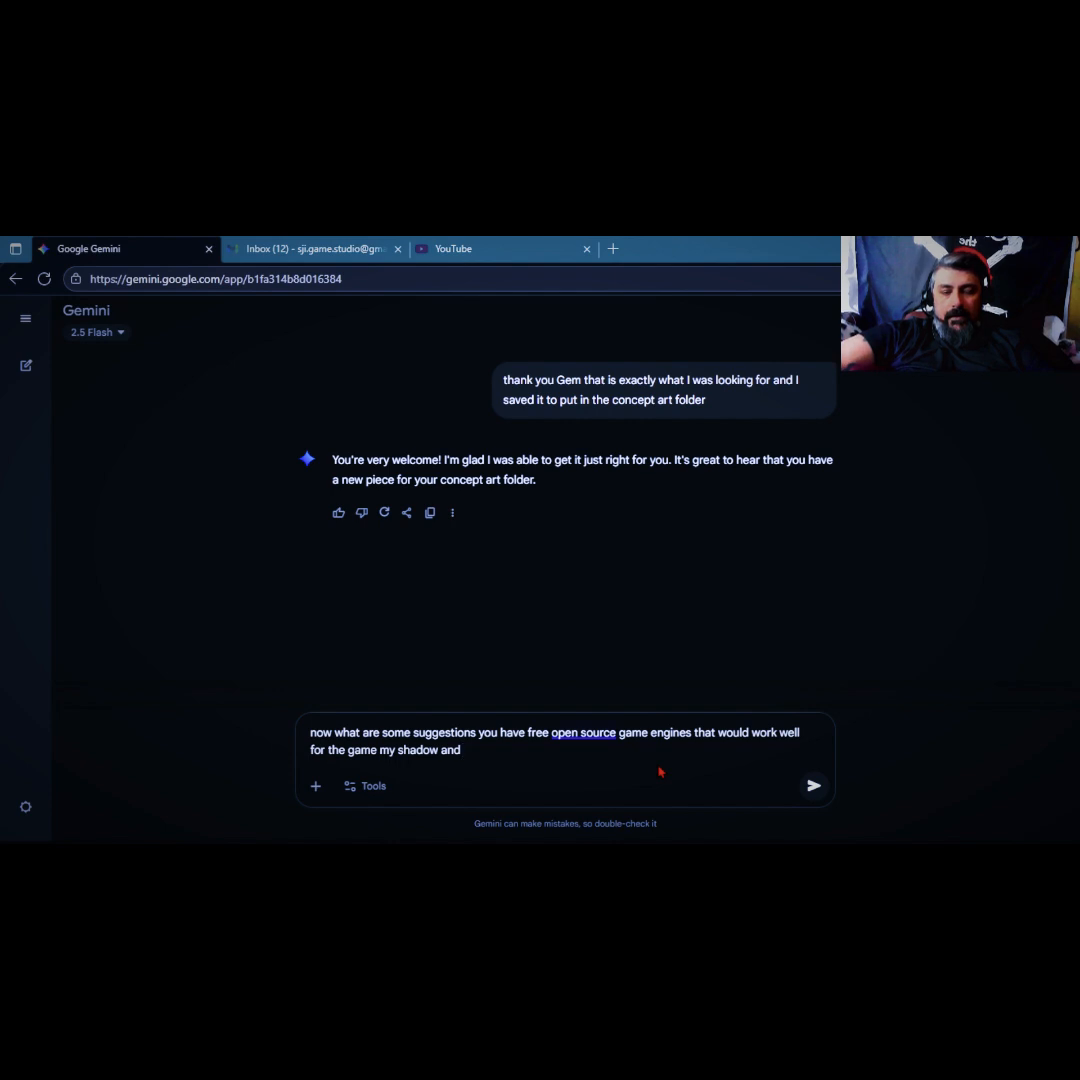
type(" I")
key("Return")
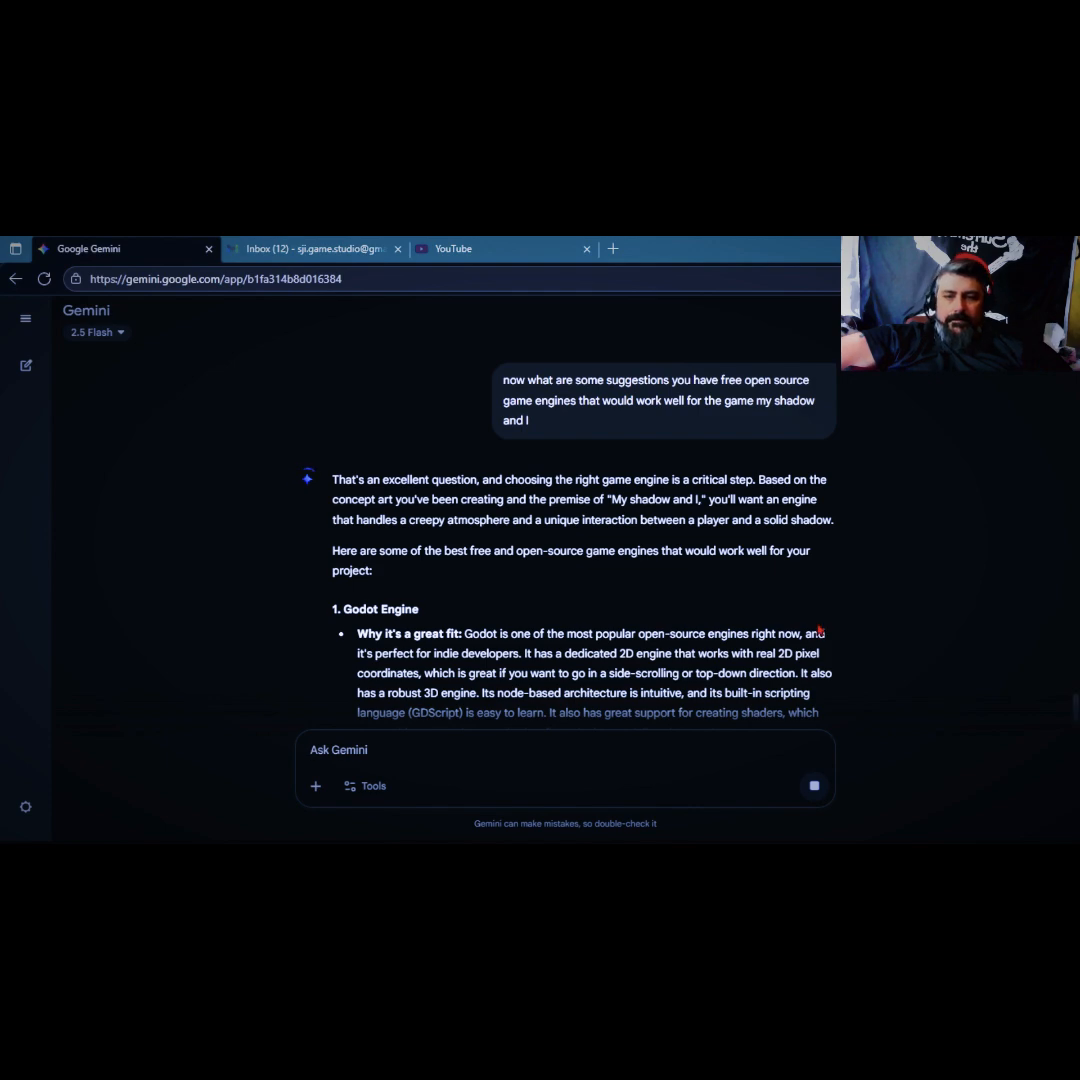
Read through Gemini's game engine suggestions, comparing why each one fits the project and who it is best for.
scroll(680, 560, "down", 4)
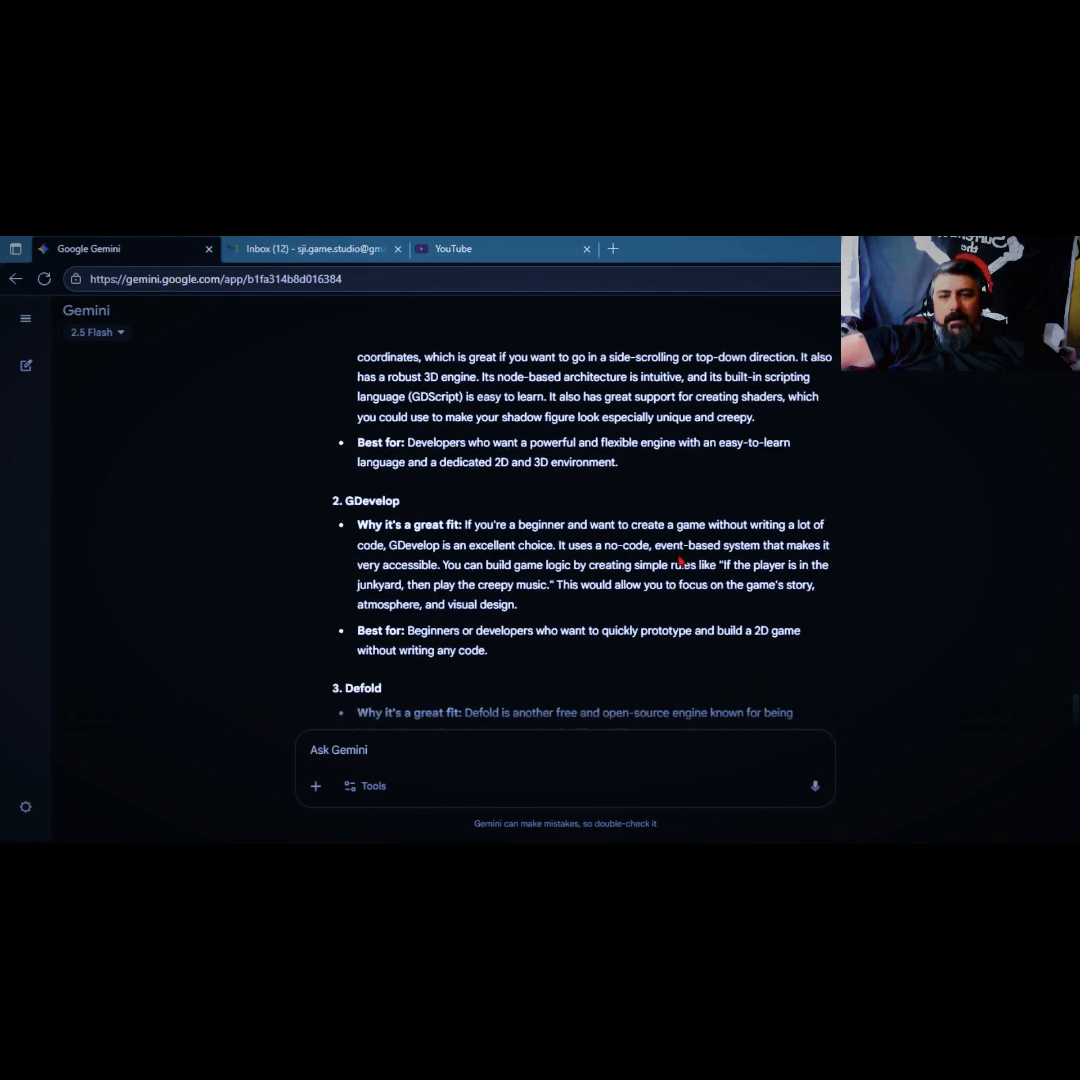
scroll(680, 560, "up", 2)
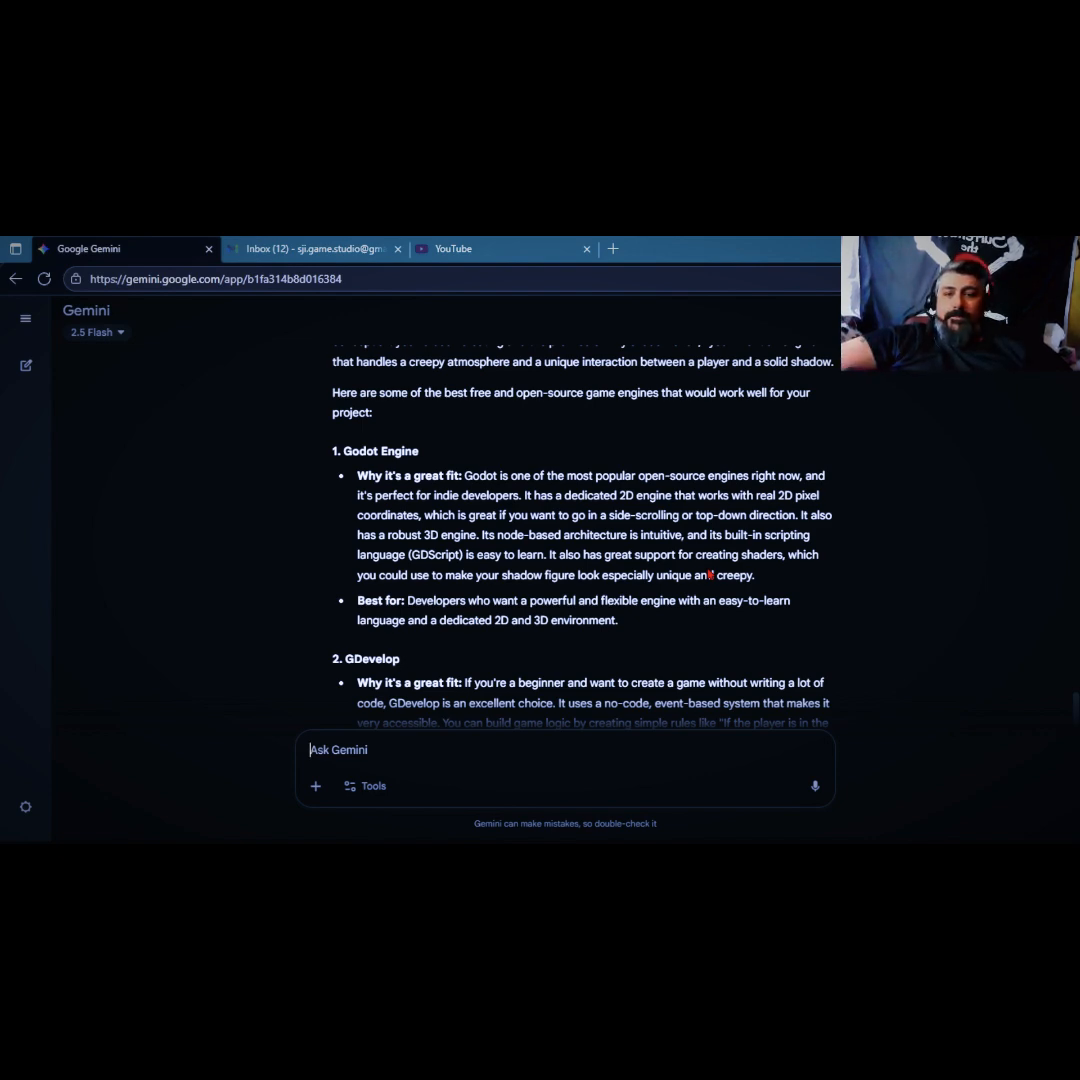
scroll(709, 575, "down", 2)
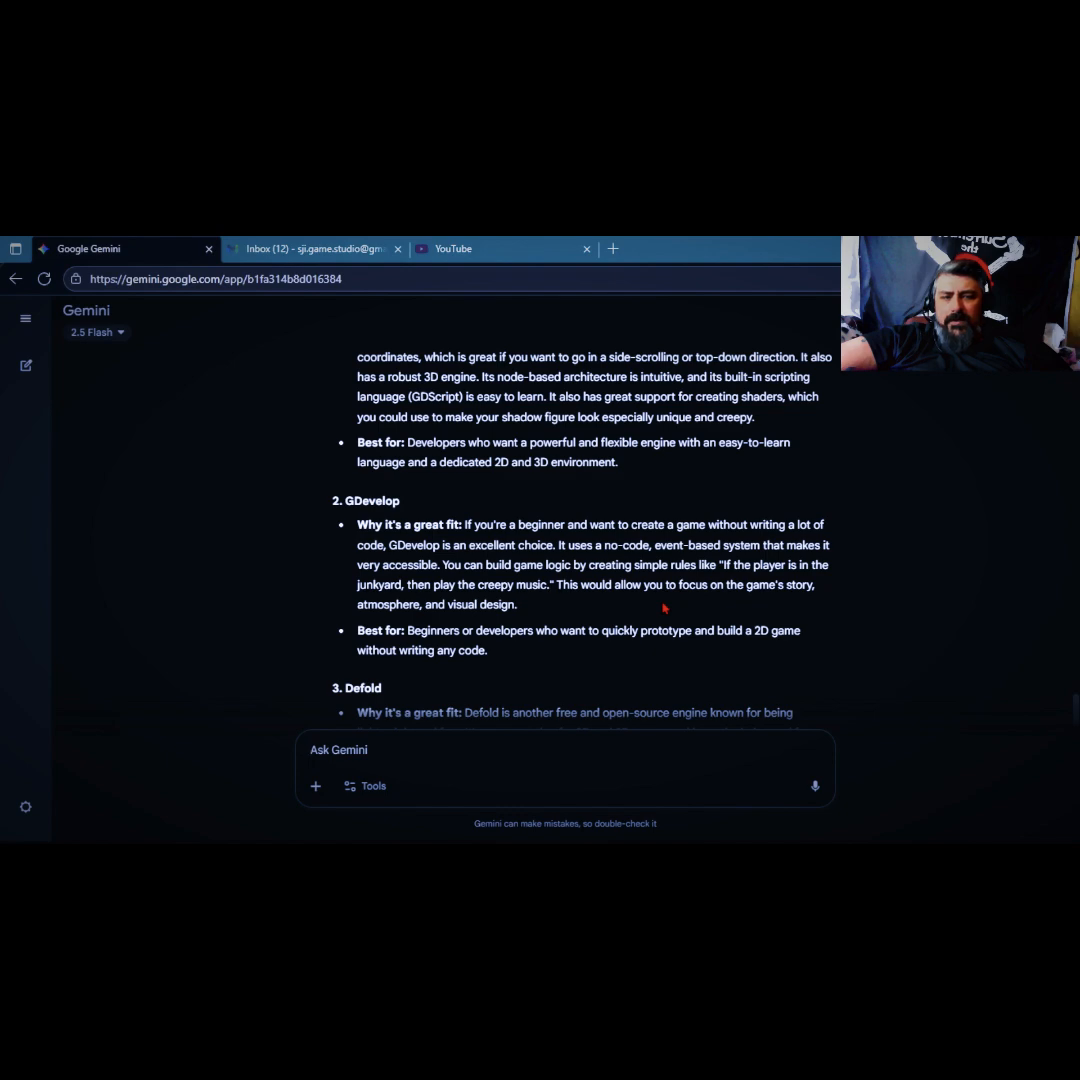
scroll(663, 607, "down", 3)
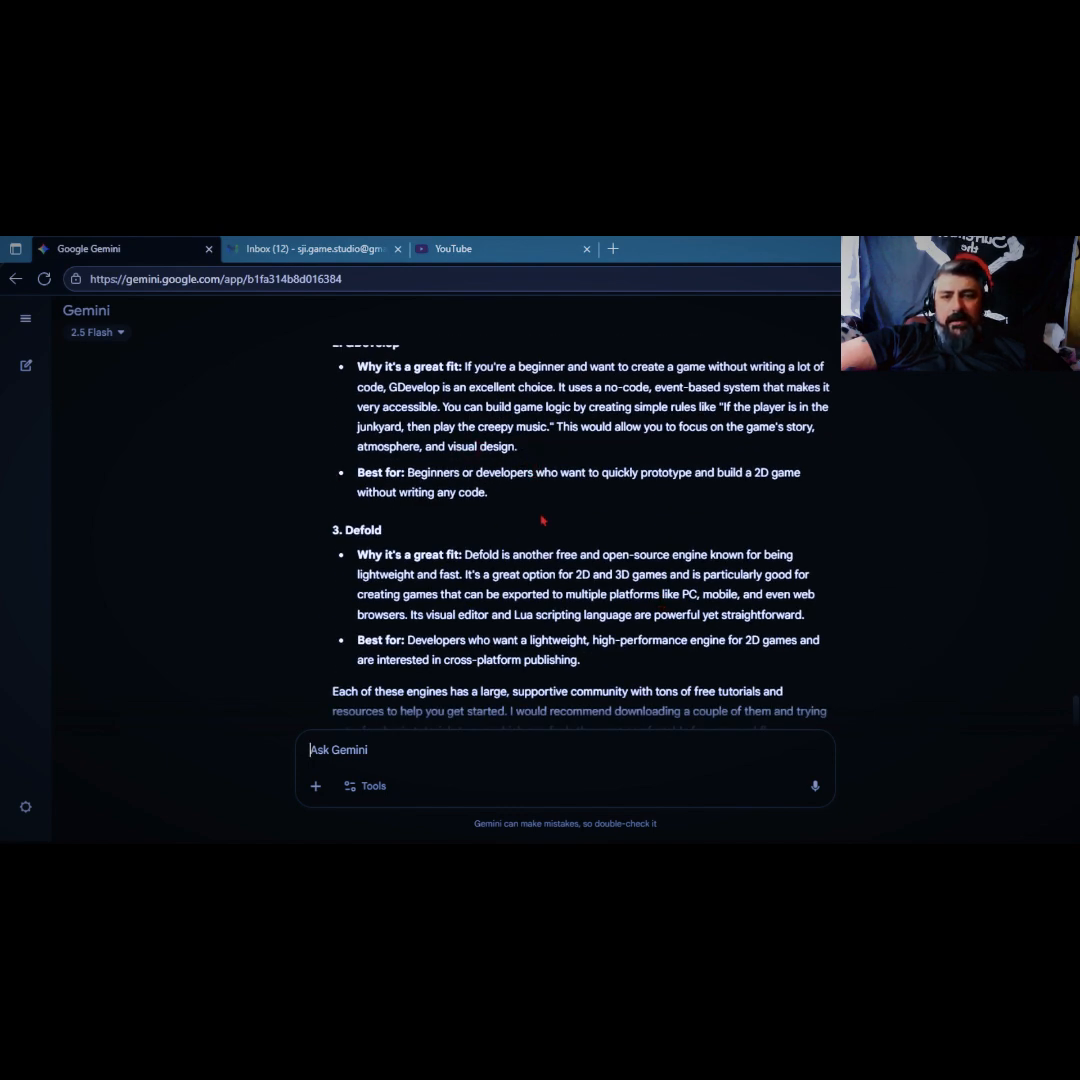
scroll(541, 521, "up", 3)
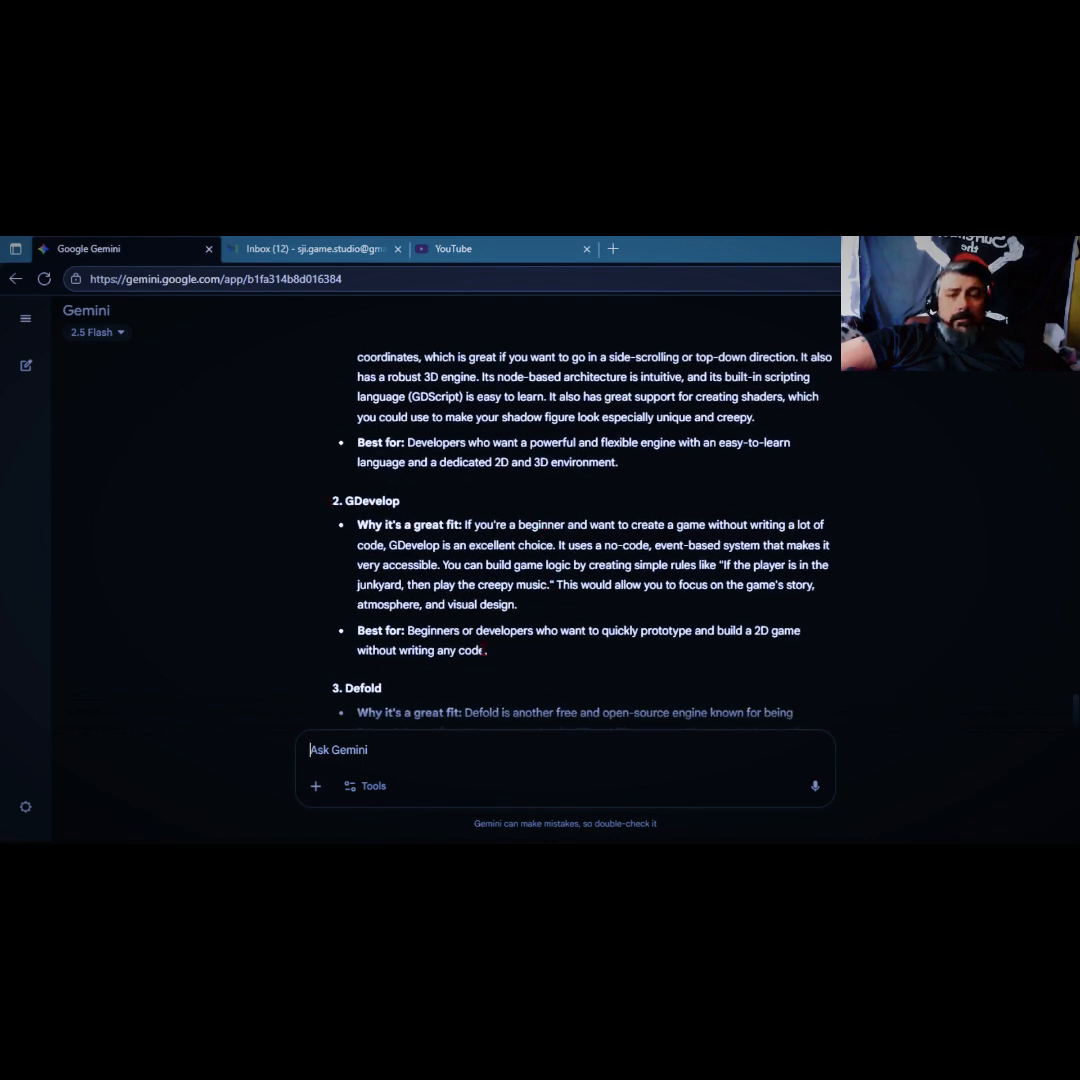
scroll(485, 651, "down", 3)
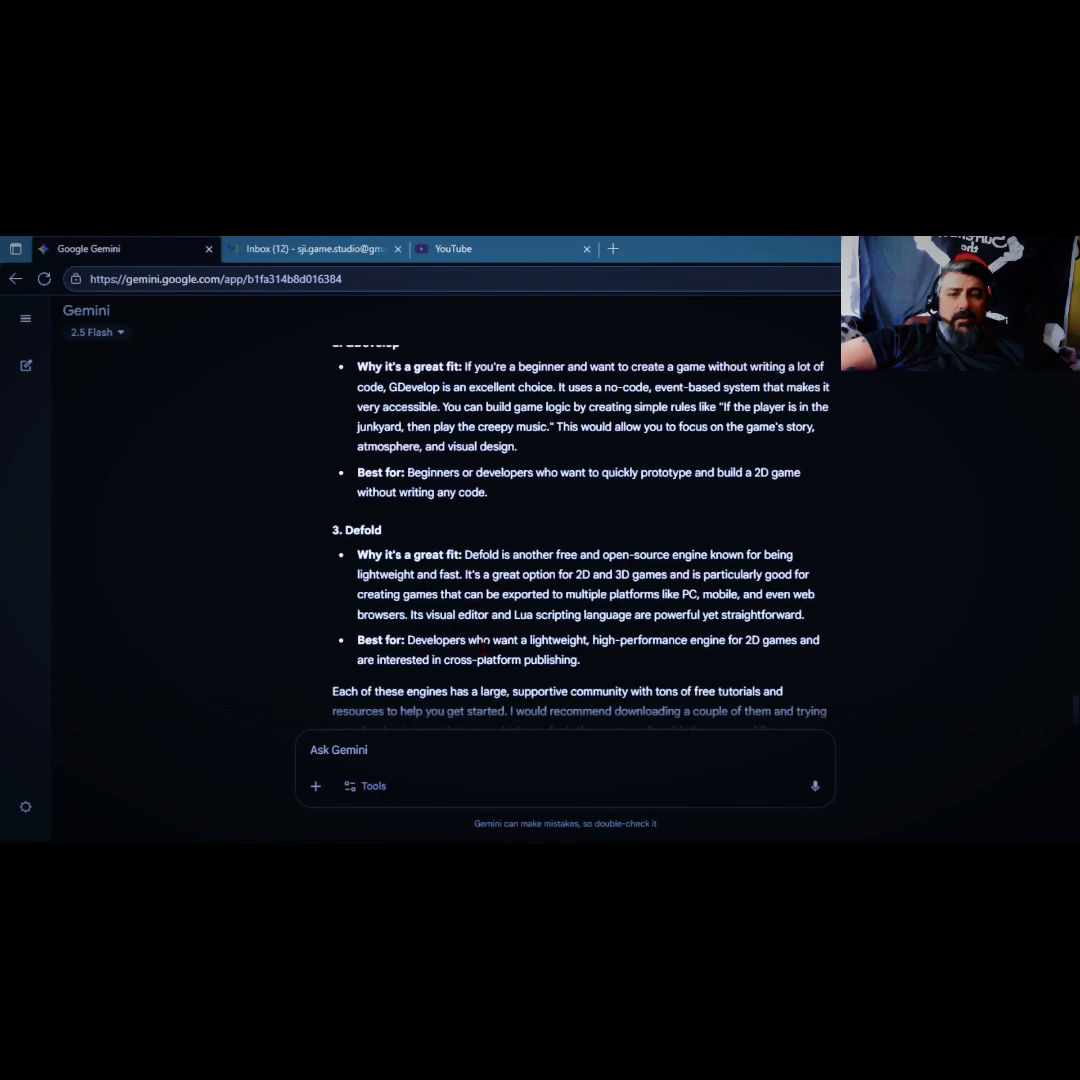
scroll(485, 651, "down", 2)
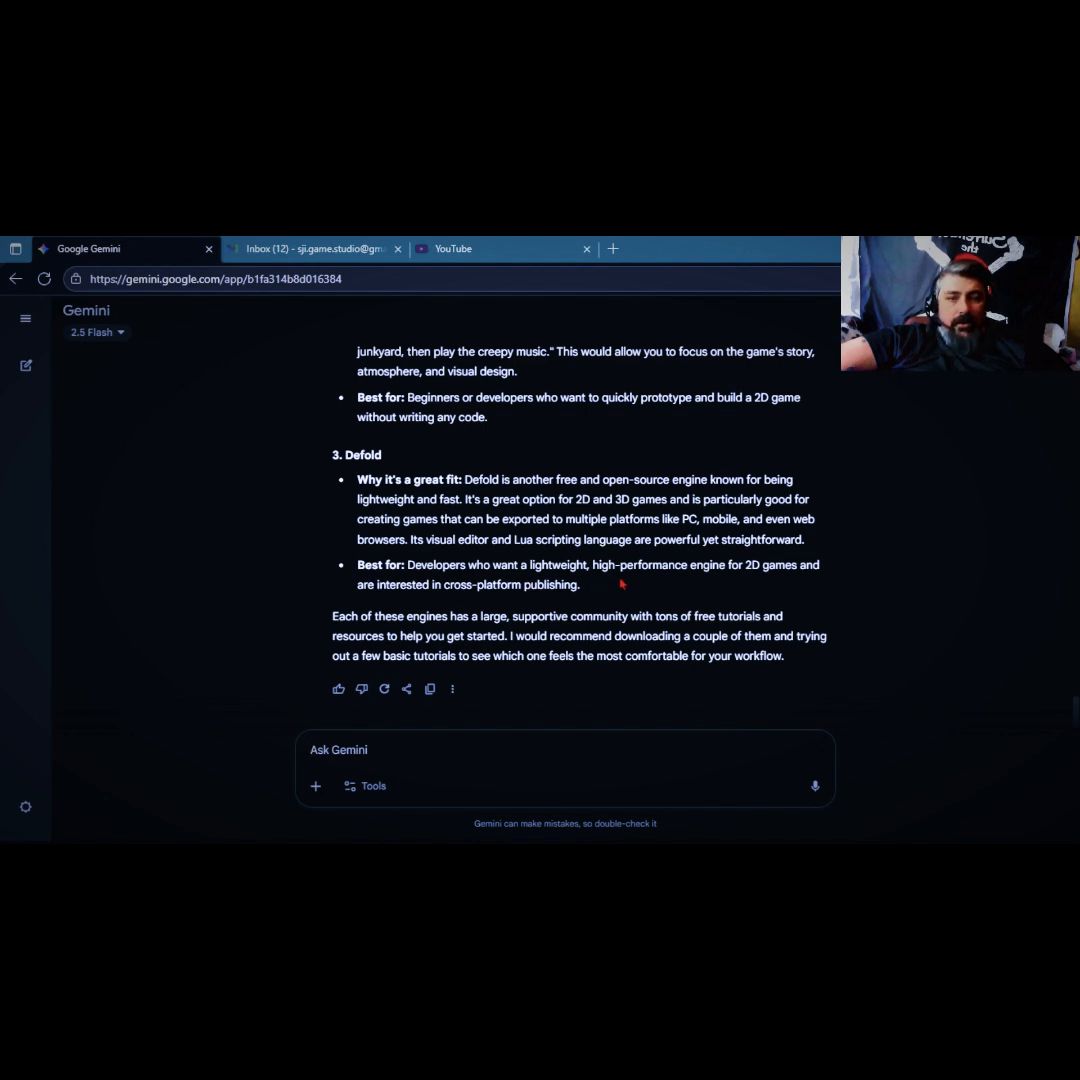
scroll(620, 582, "up", 10)
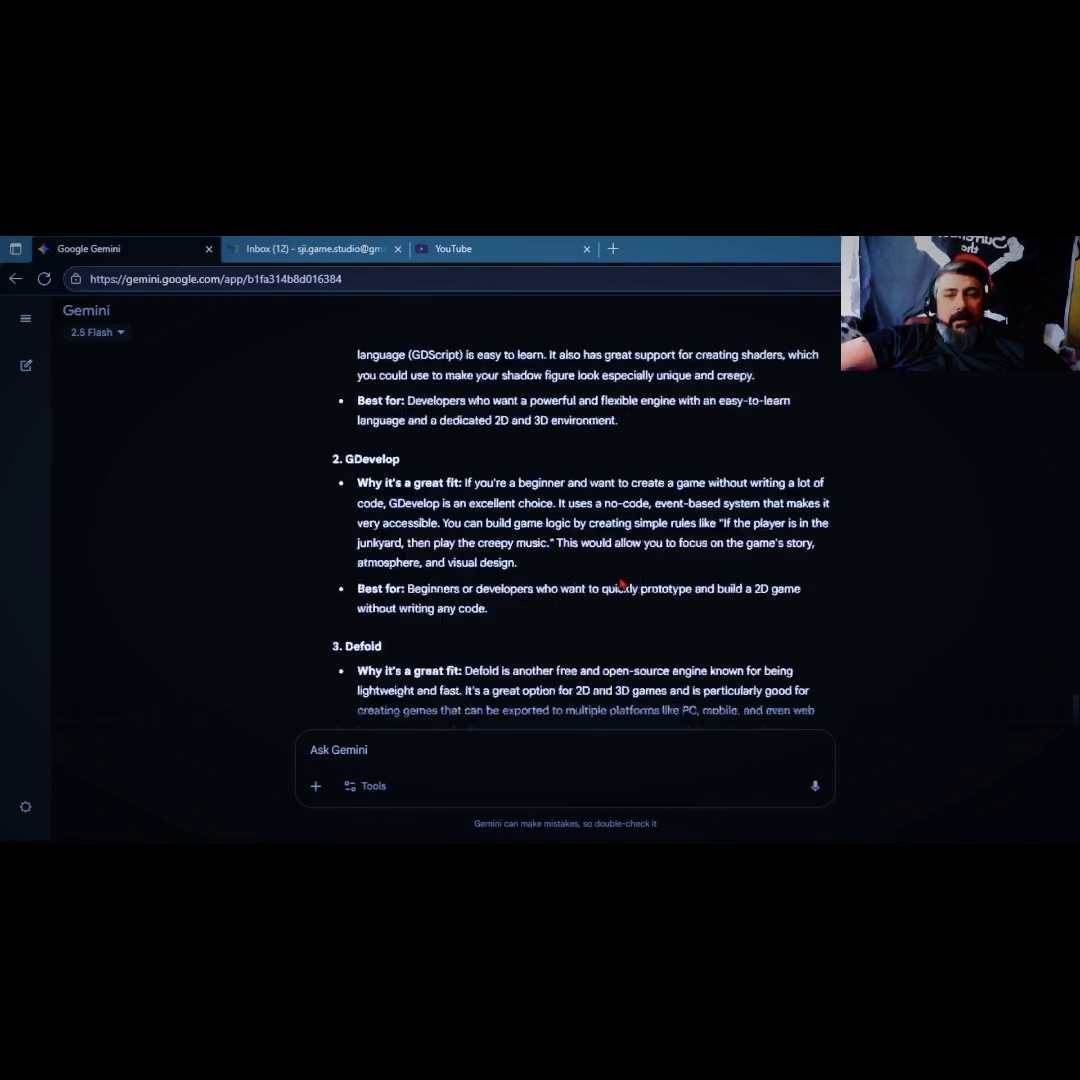
scroll(620, 582, "down", 8)
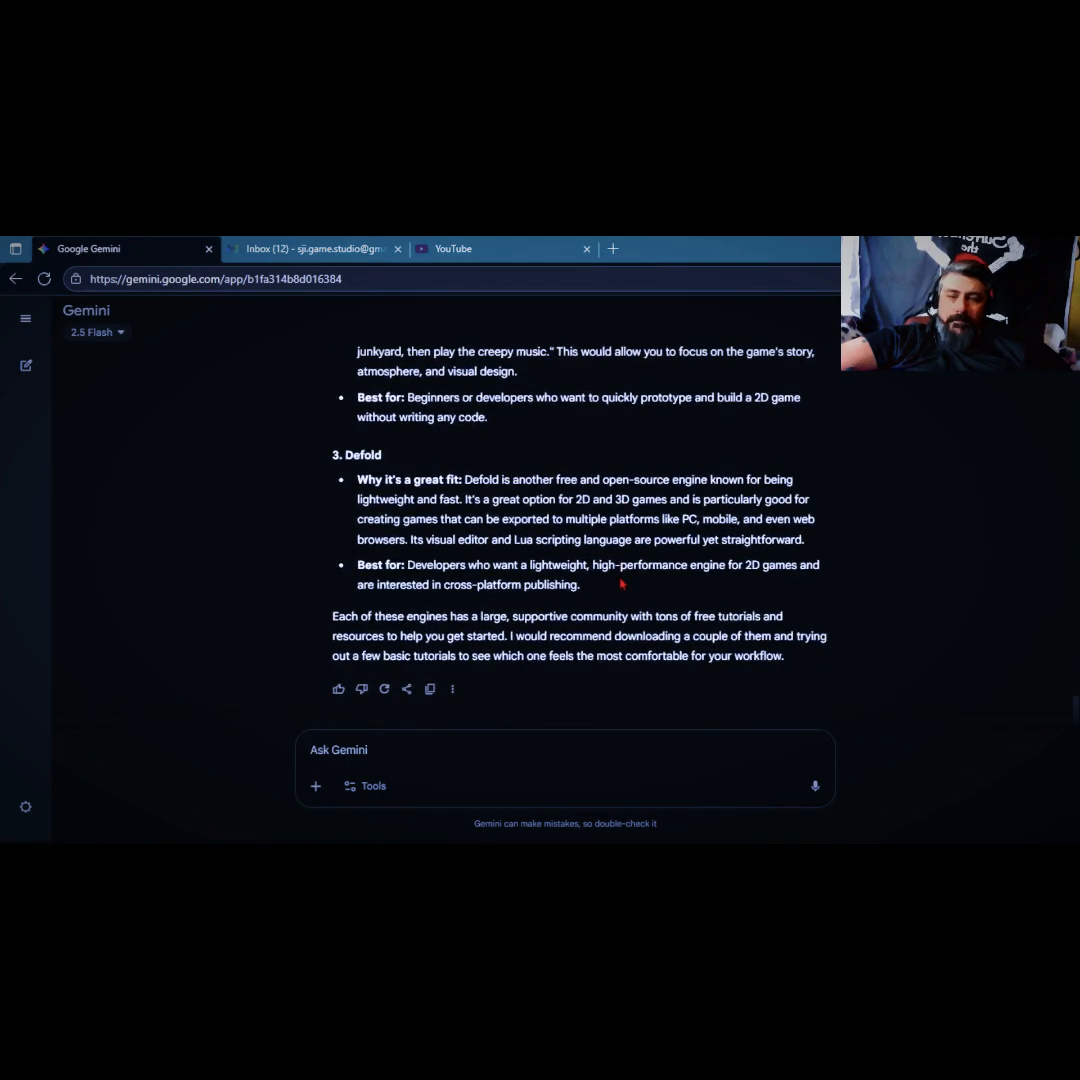
Review the Godot Engine, GDevelop and Defold entries again, along with the introduction and the closing advice on trying the engines.
scroll(620, 582, "up", 2)
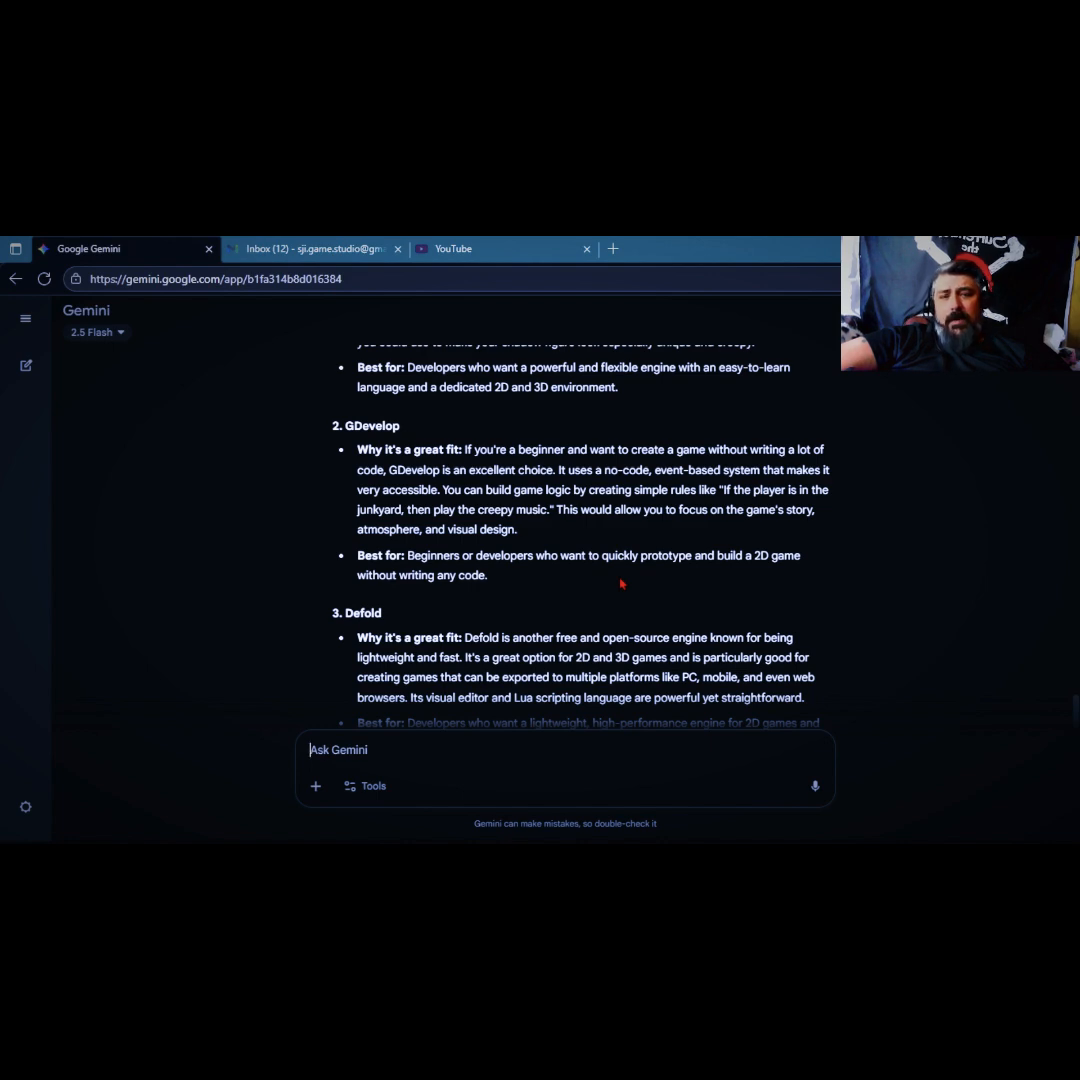
scroll(620, 583, "down", 2)
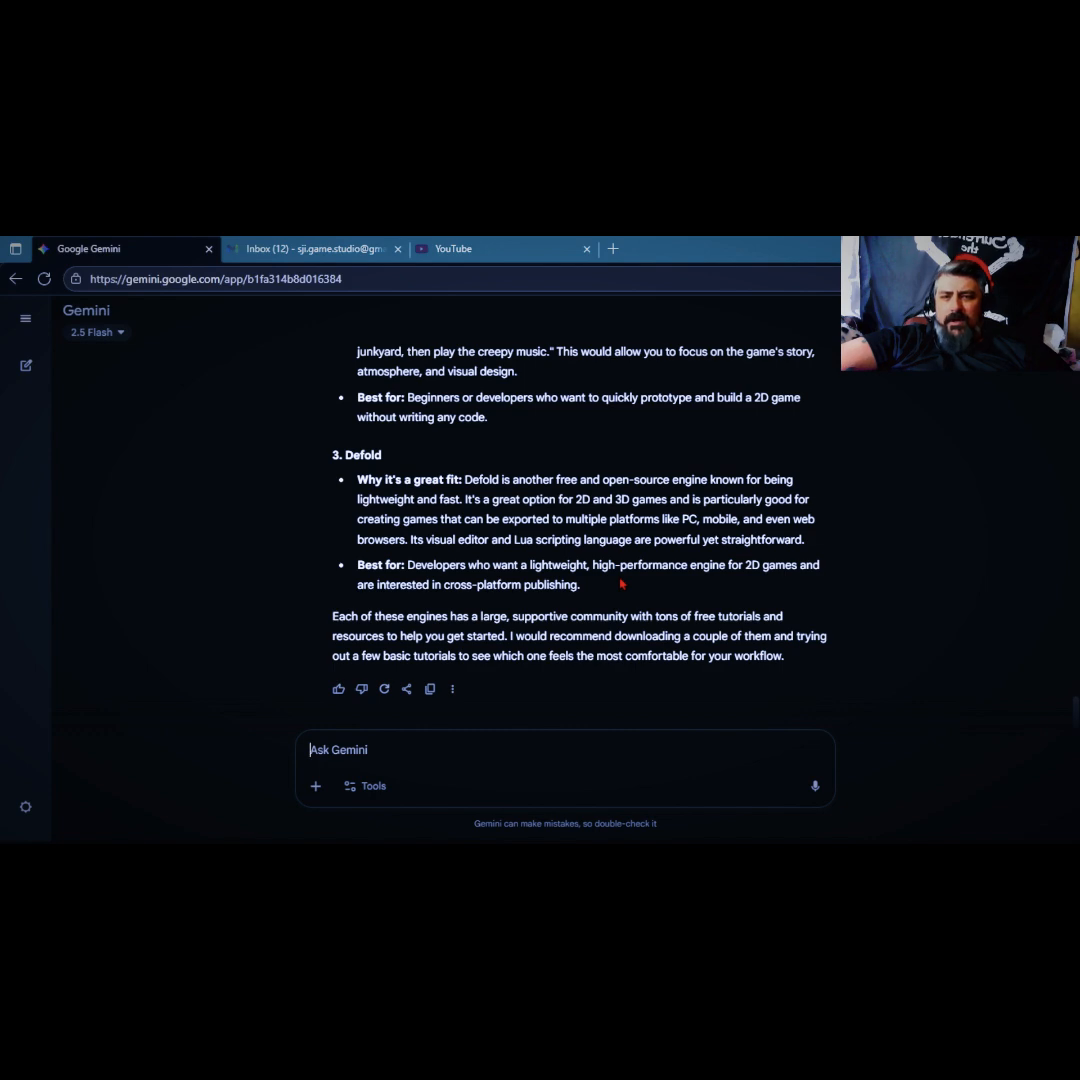
scroll(620, 583, "up", 4)
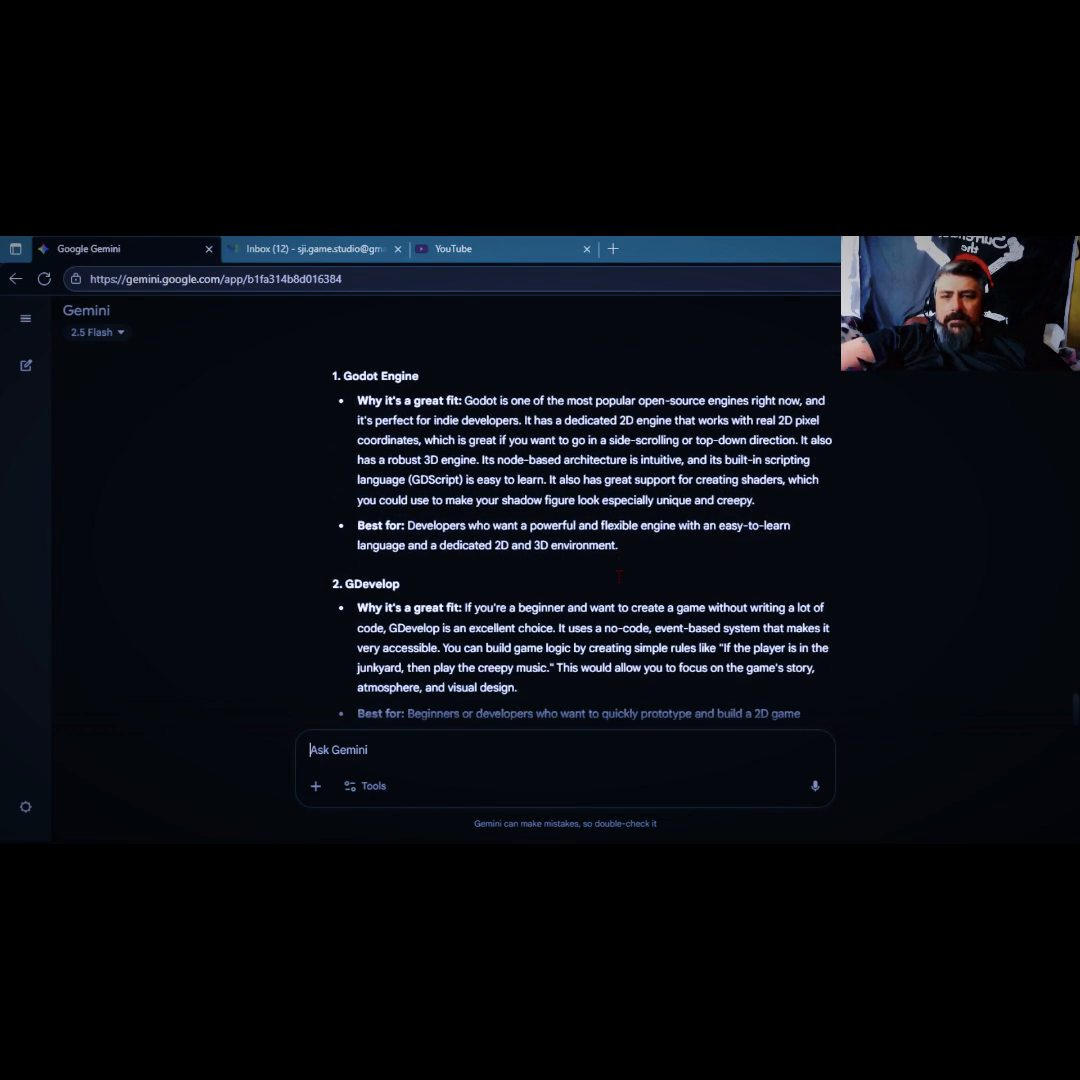
scroll(619, 577, "down", 2)
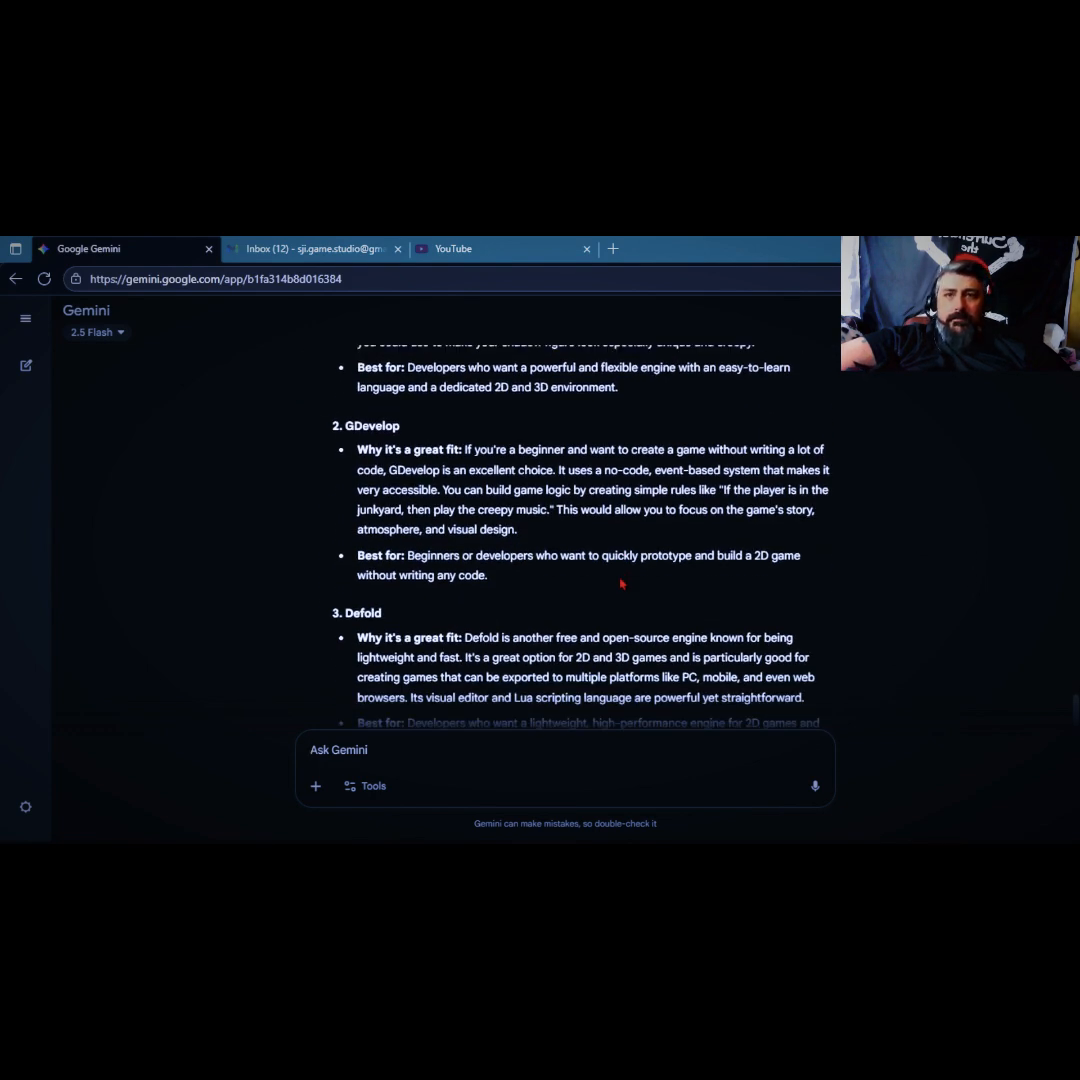
scroll(621, 583, "up", 2)
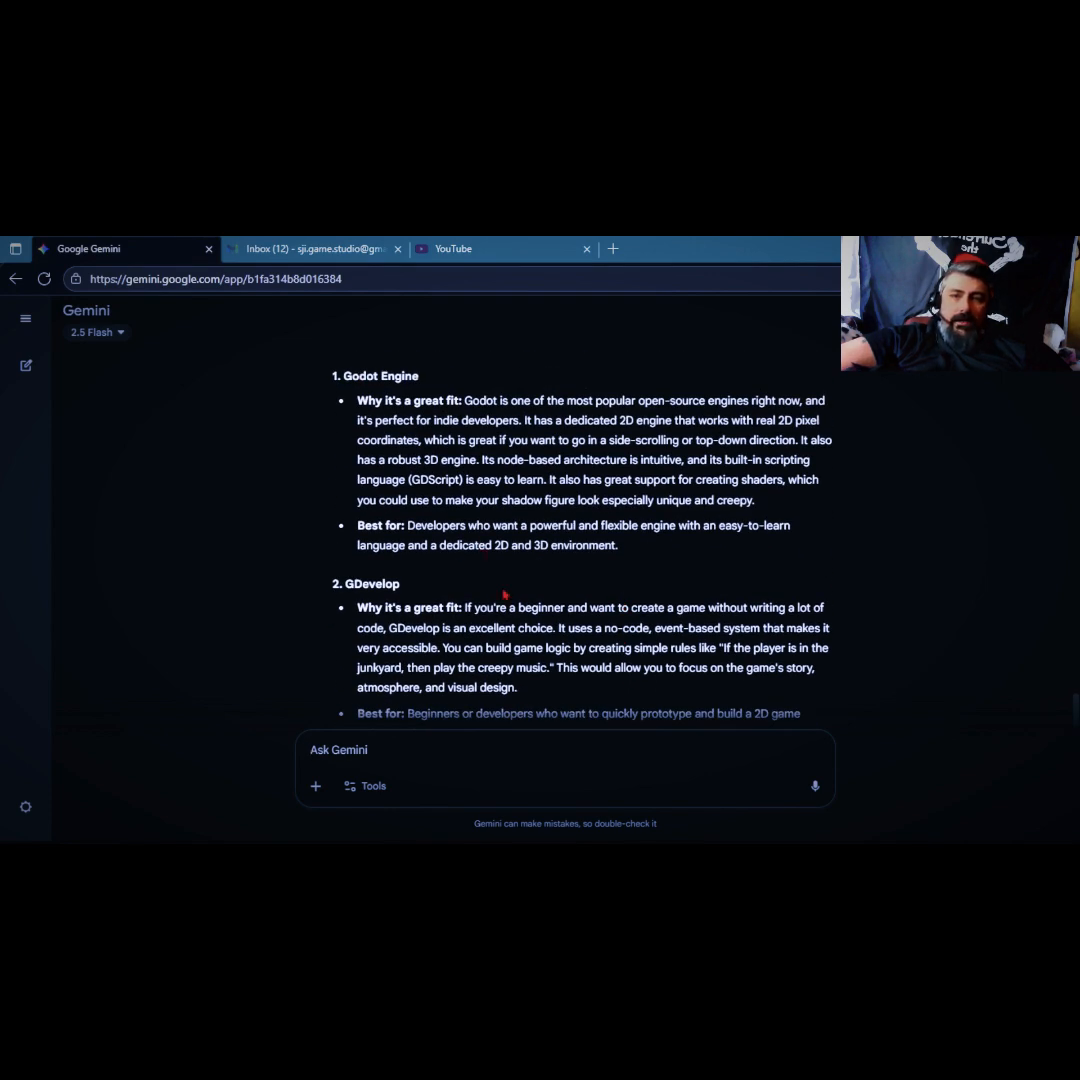
scroll(505, 595, "up", 1)
scroll(505, 595, "up", 2)
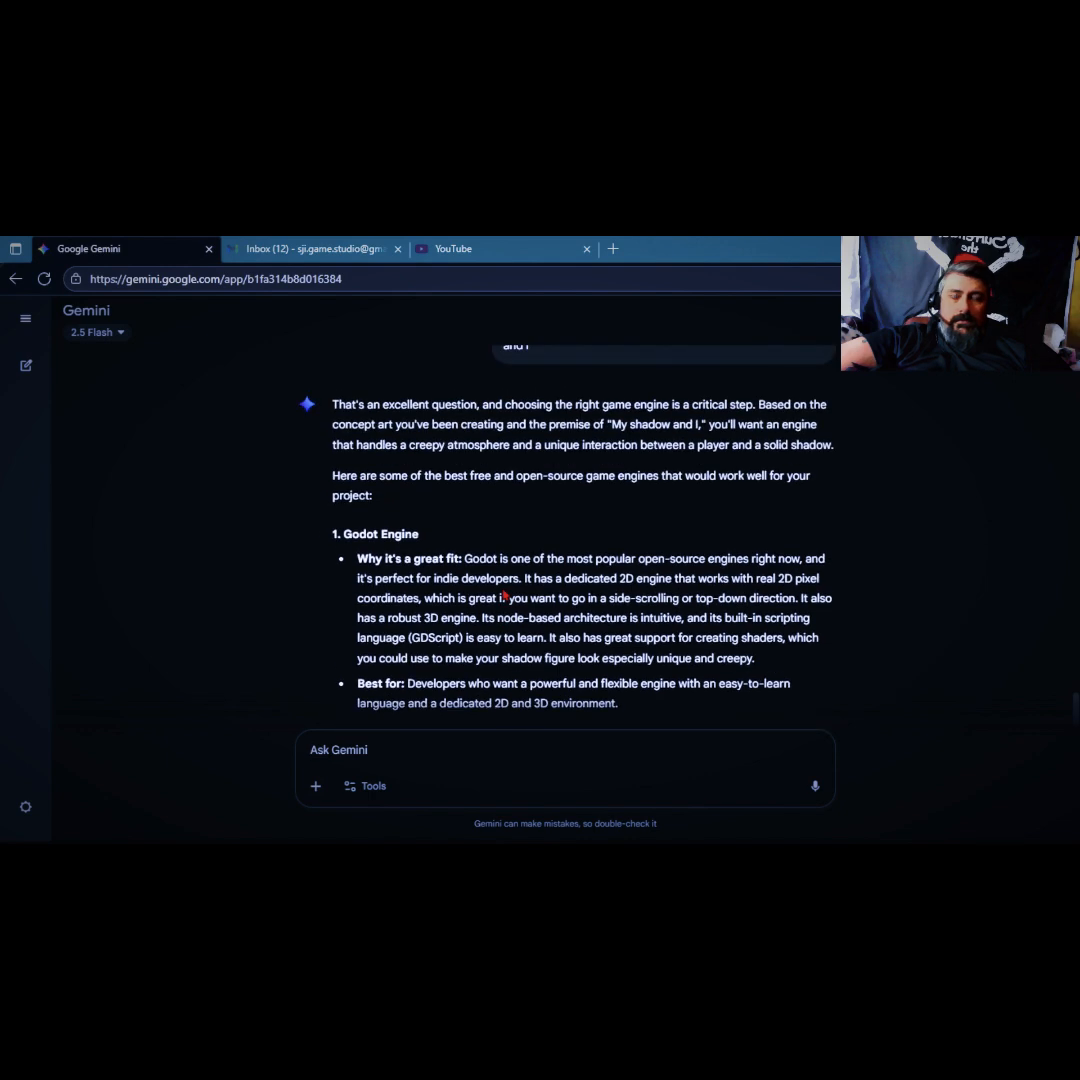
scroll(505, 596, "down", 4)
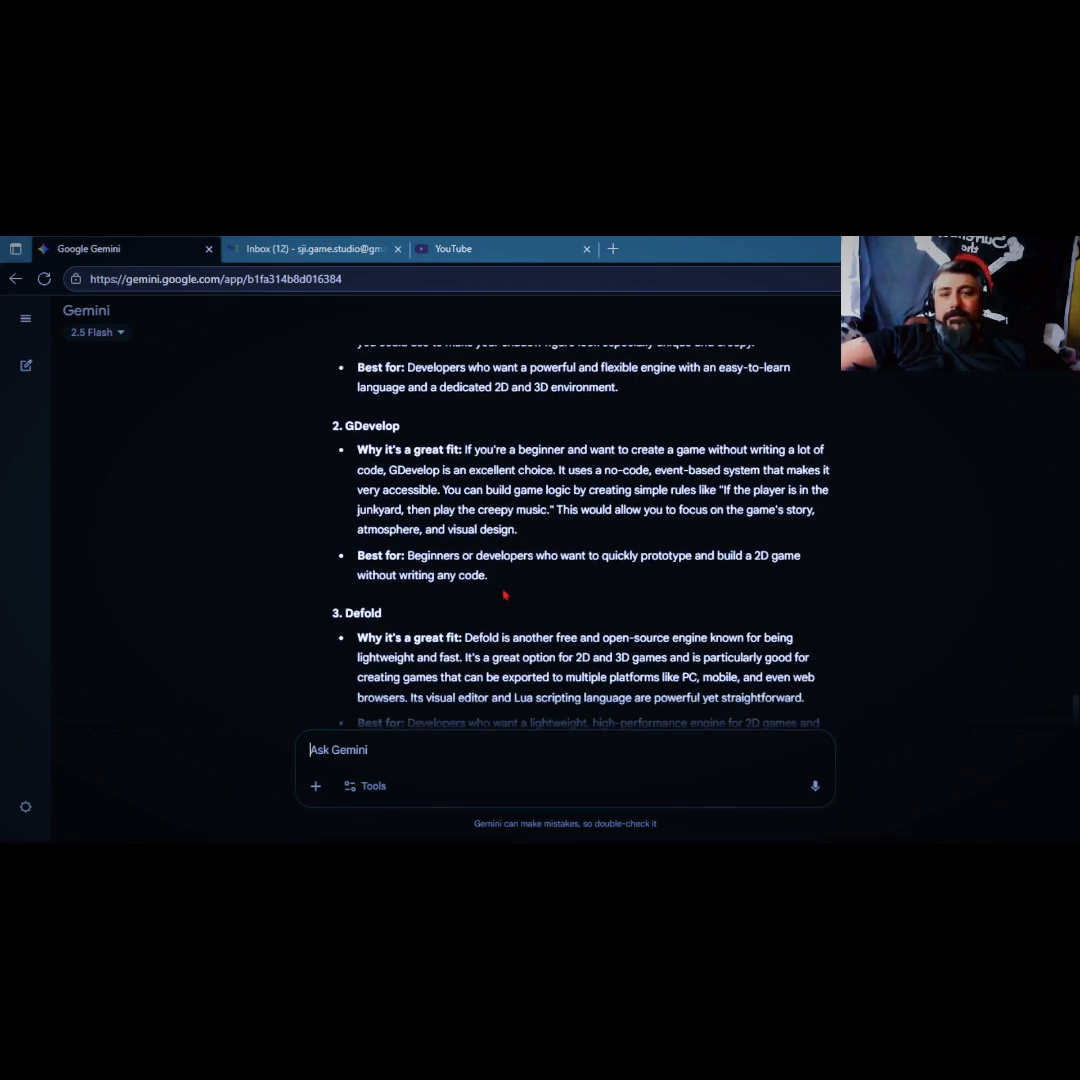
scroll(505, 595, "down", 2)
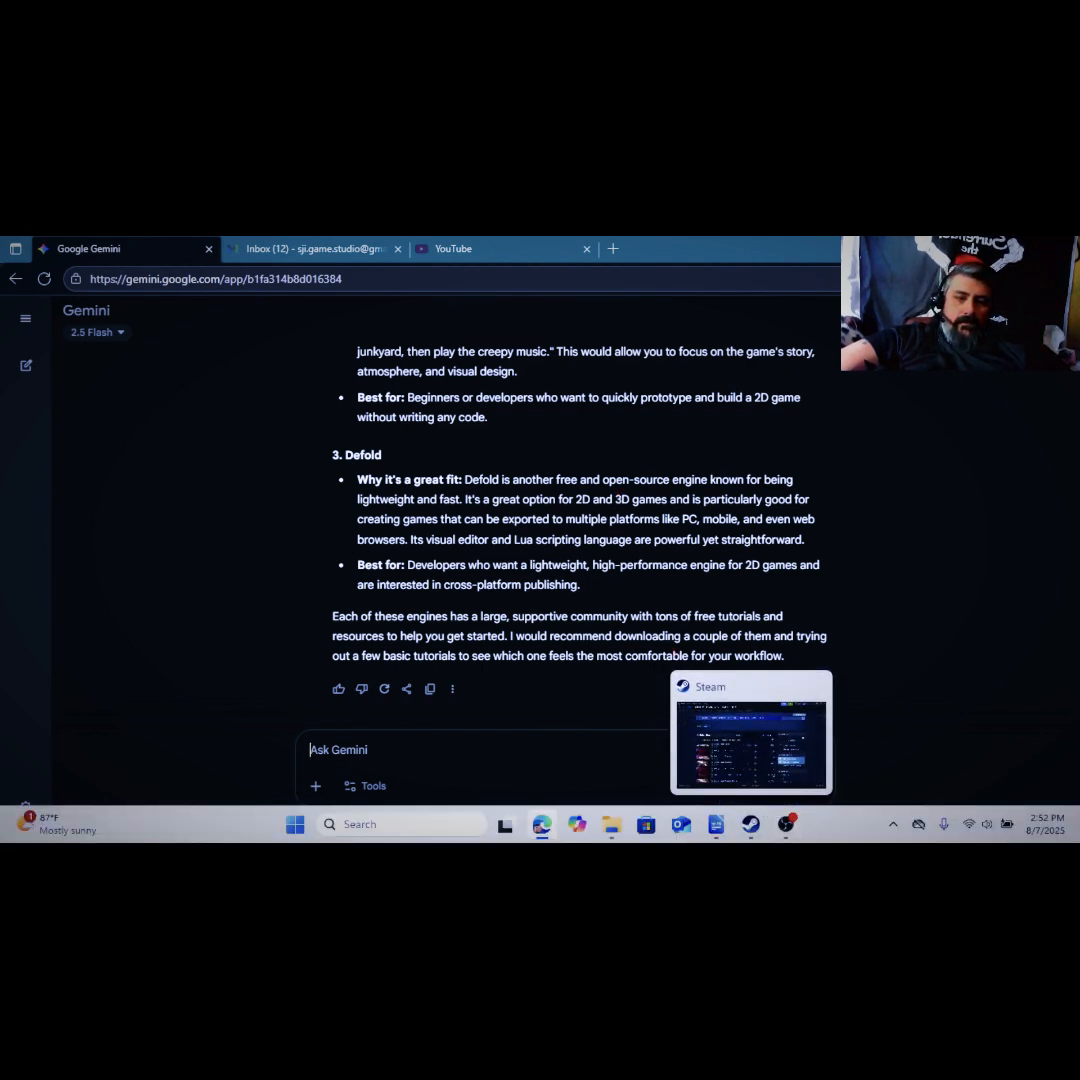
Switch to OBS and enlarge the Video Capture Device source in the preview until it fills the whole canvas.
left_click(786, 822)
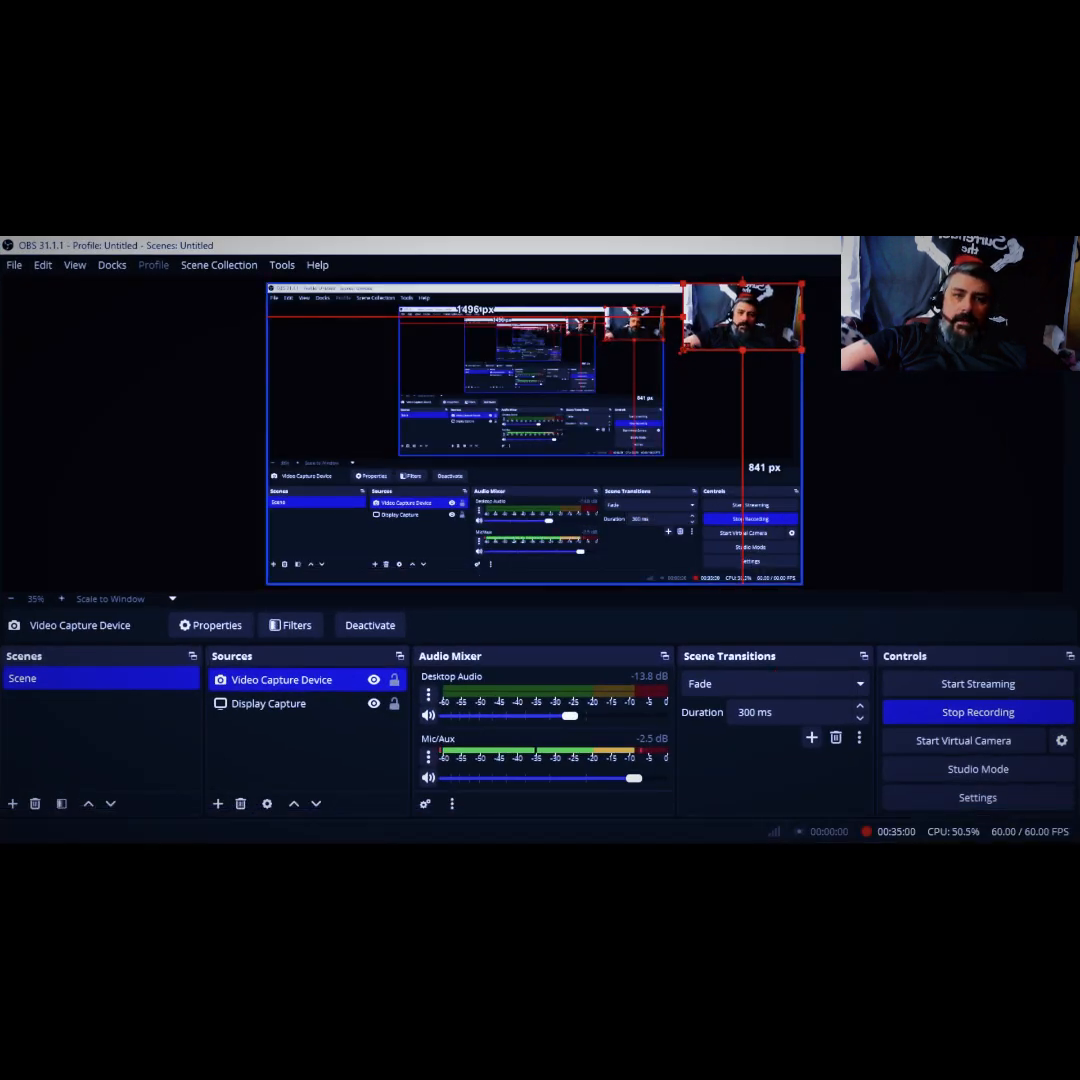
left_click_drag(683, 350, 267, 584)
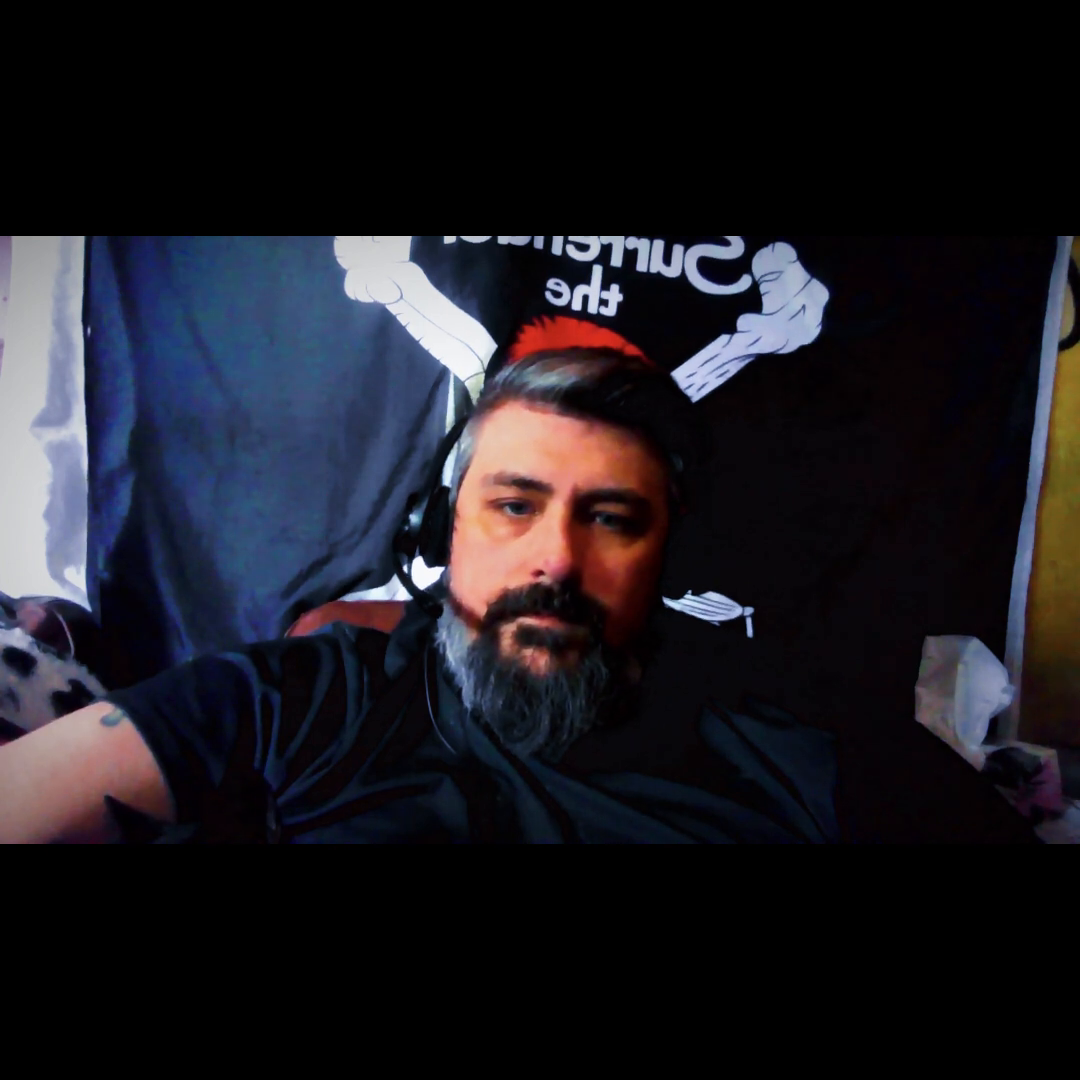